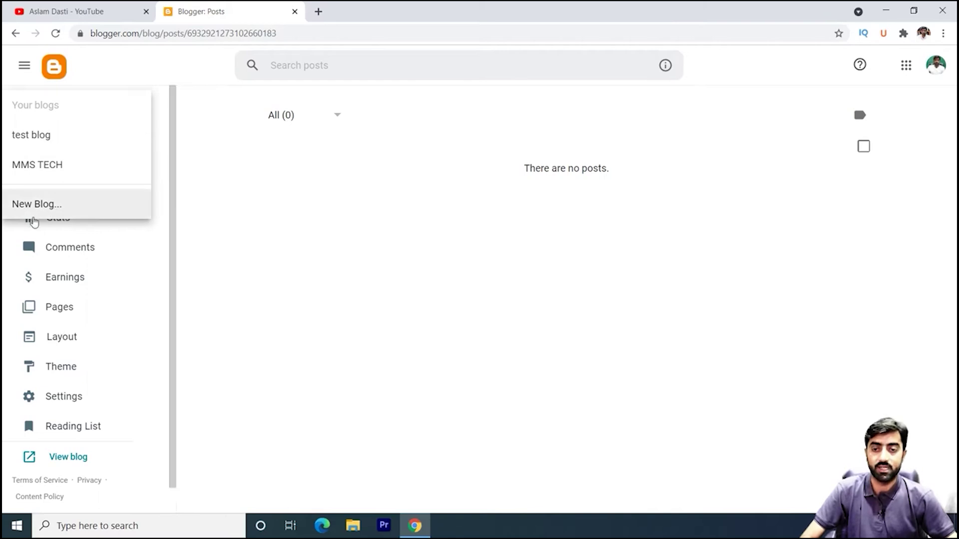
Step: Switch to the last of the other listed Google accounts to start creating a blog there
click(322, 156)
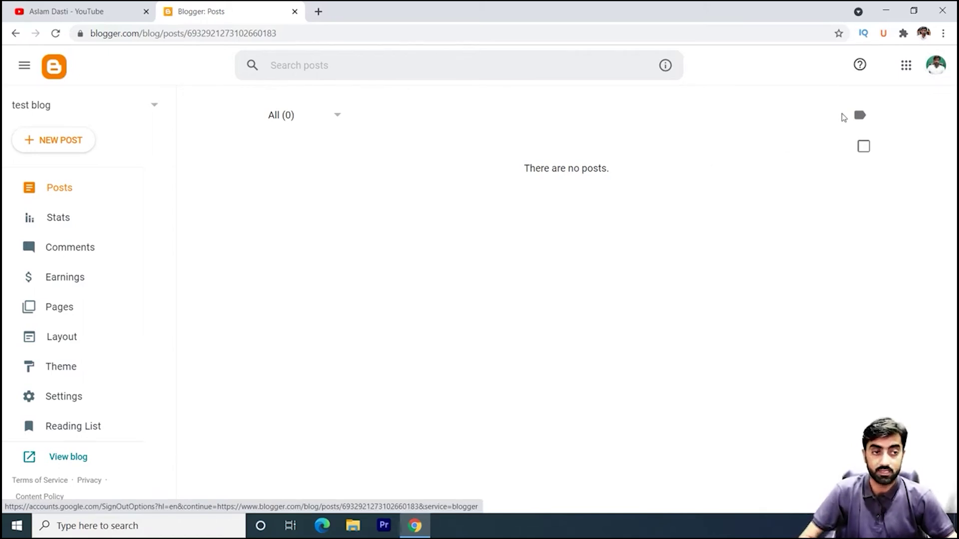
click(936, 64)
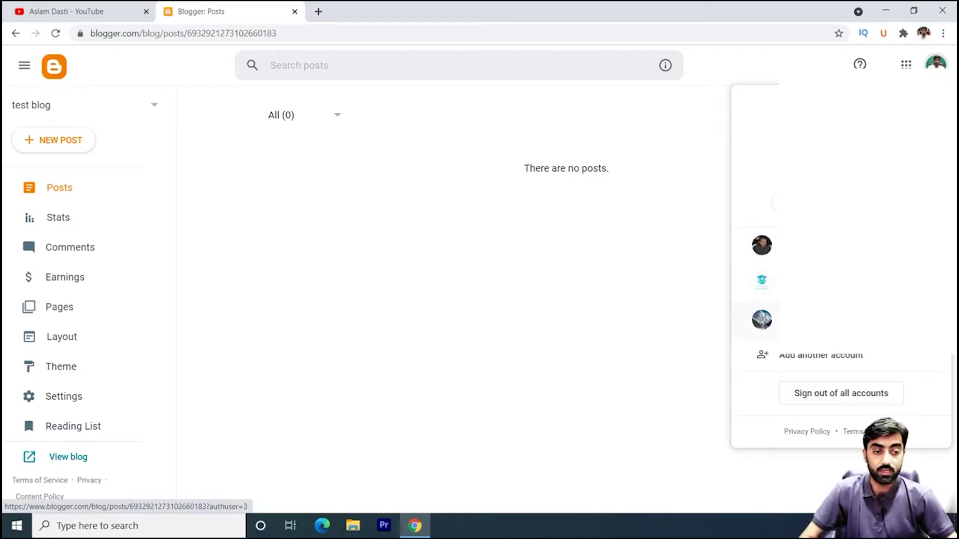
click(762, 320)
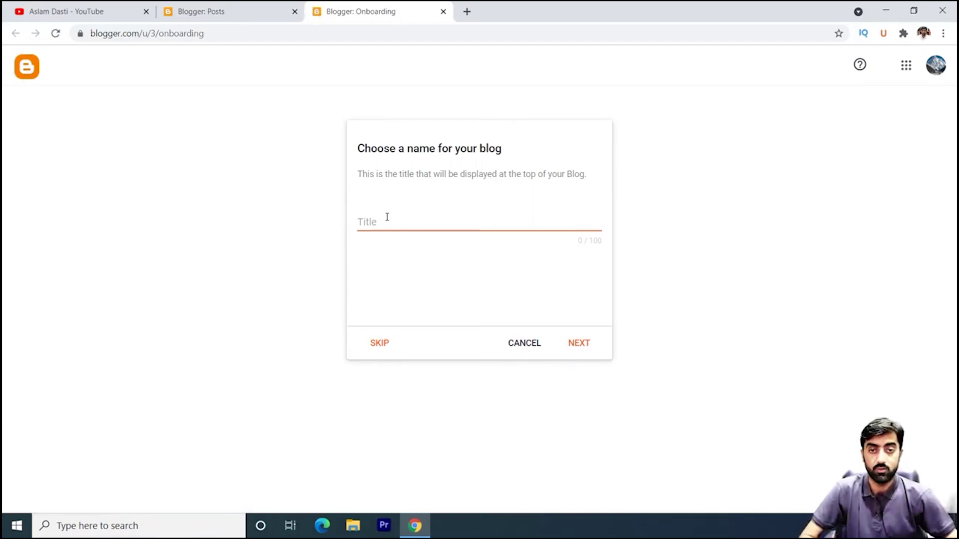
Step: Name the new blog "Jobs Website" in the onboarding form and continue to the URL choice
click(255, 7)
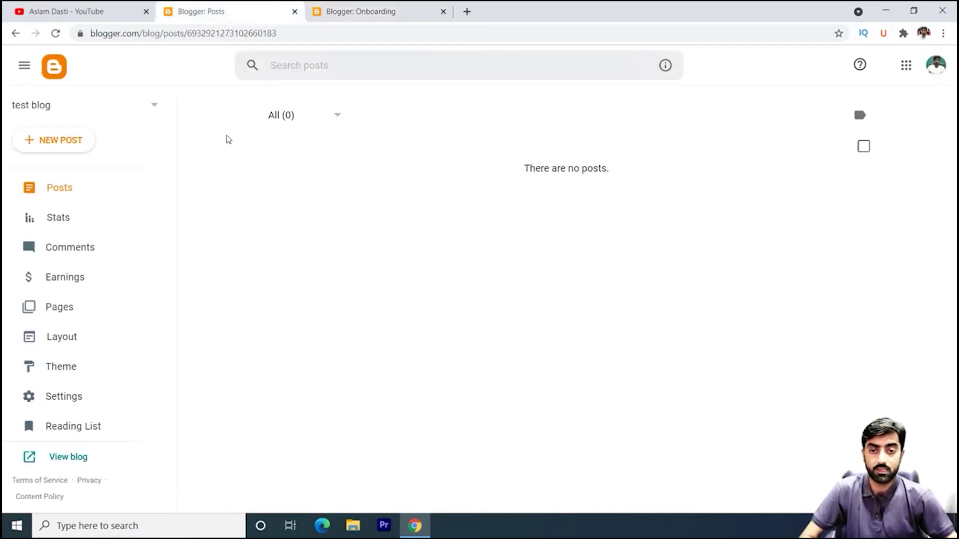
click(366, 14)
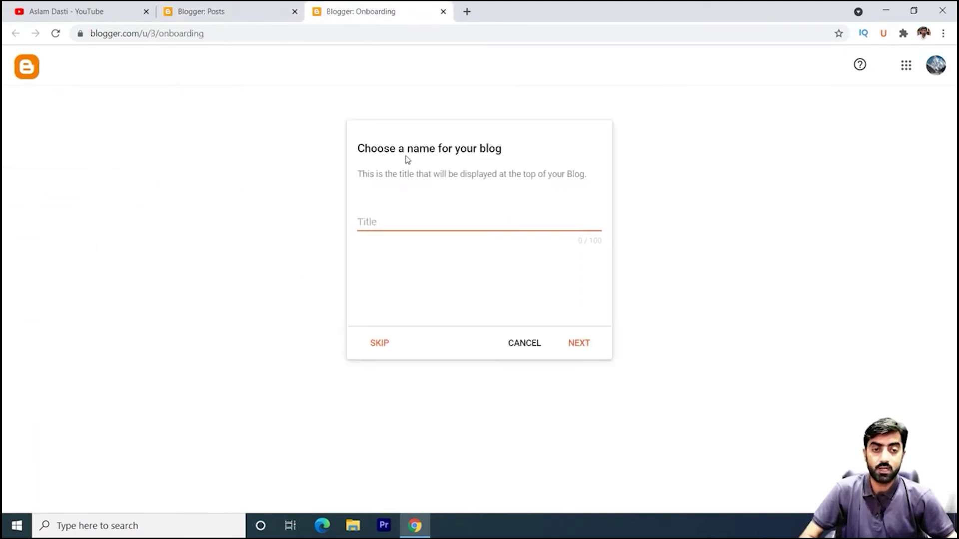
click(382, 219)
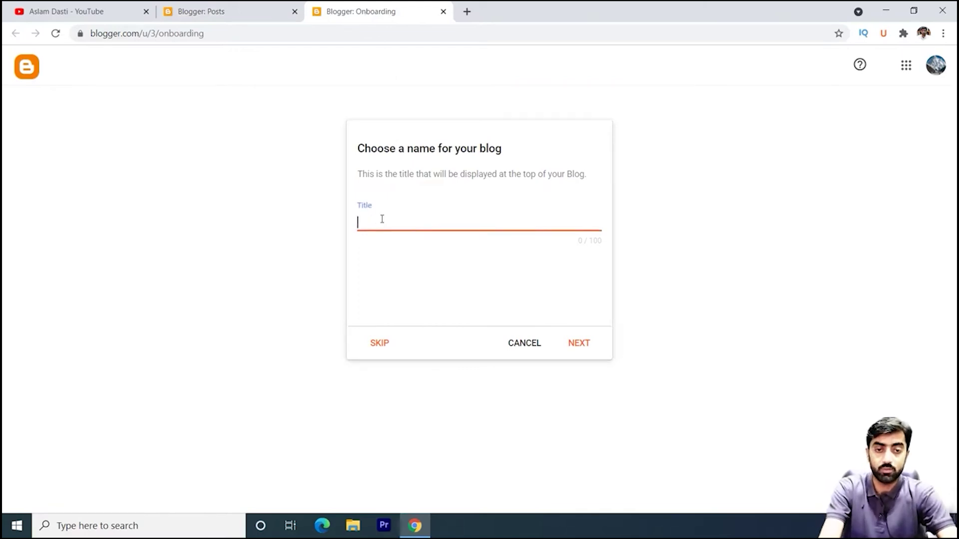
text(Jobs Website)
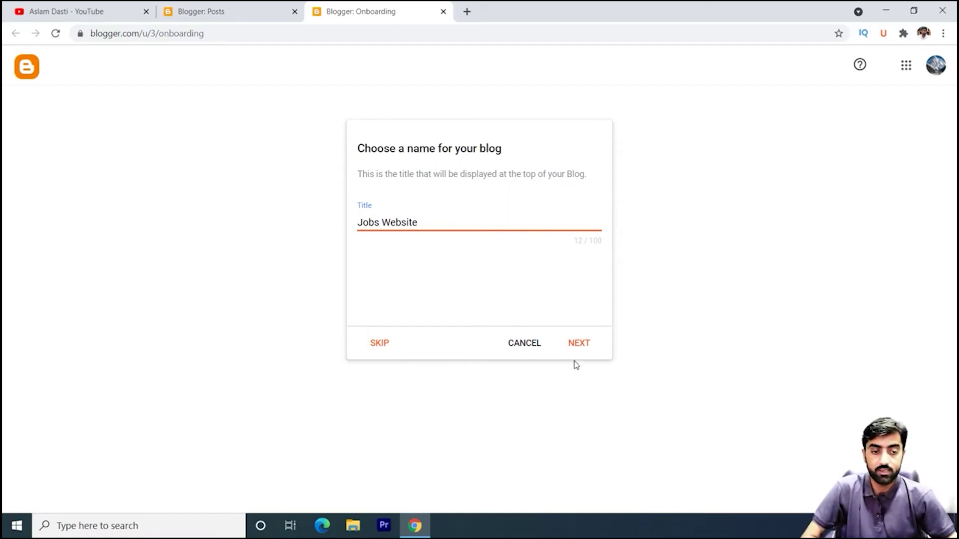
click(579, 345)
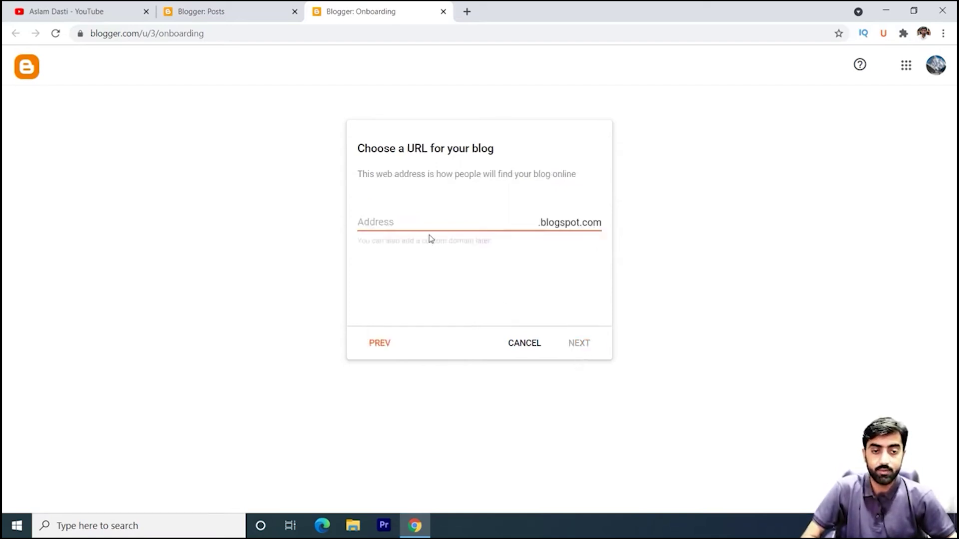
Step: Set the blog's address to jobswebsiteonline.blogspot.com, after trying jobswebsite and jobswebsite1
click(401, 222)
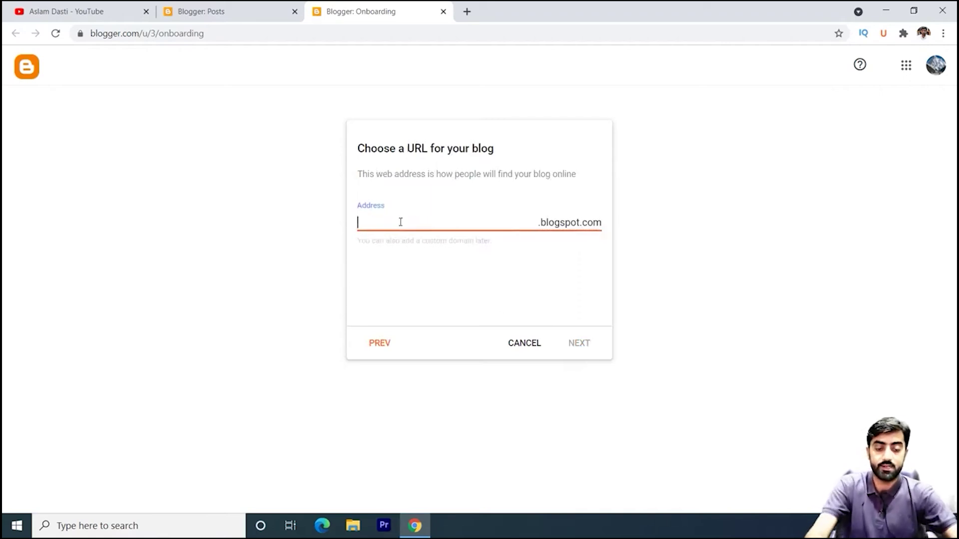
text(jobswebsite)
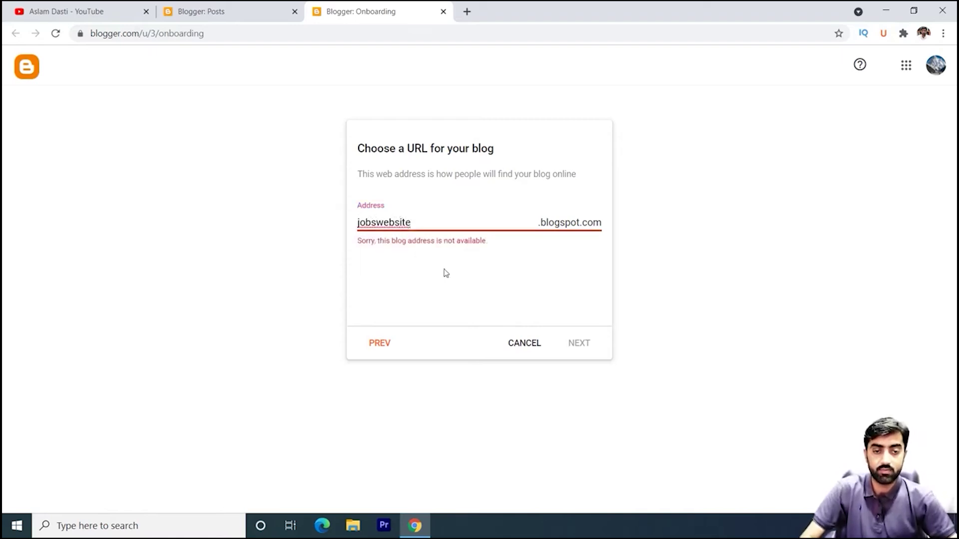
text(1)
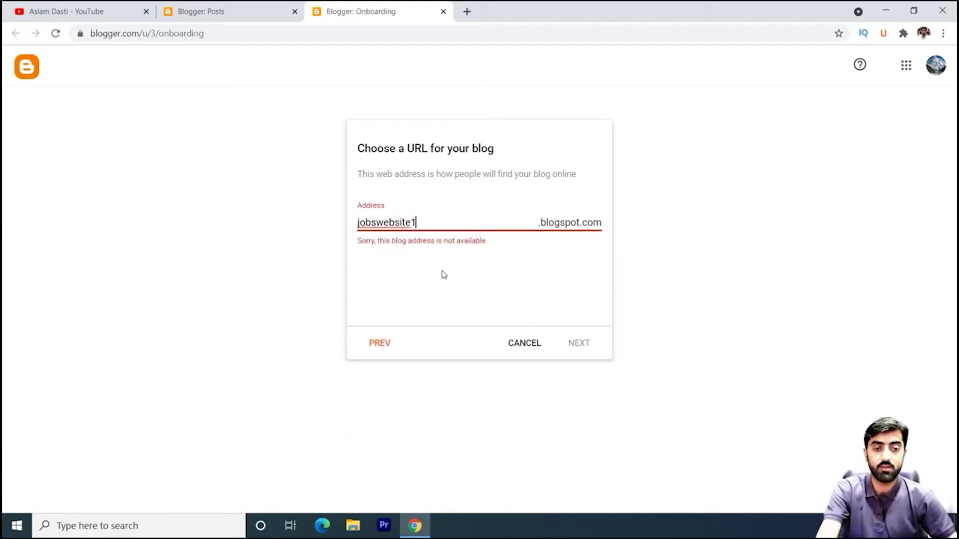
key(BackSpace)
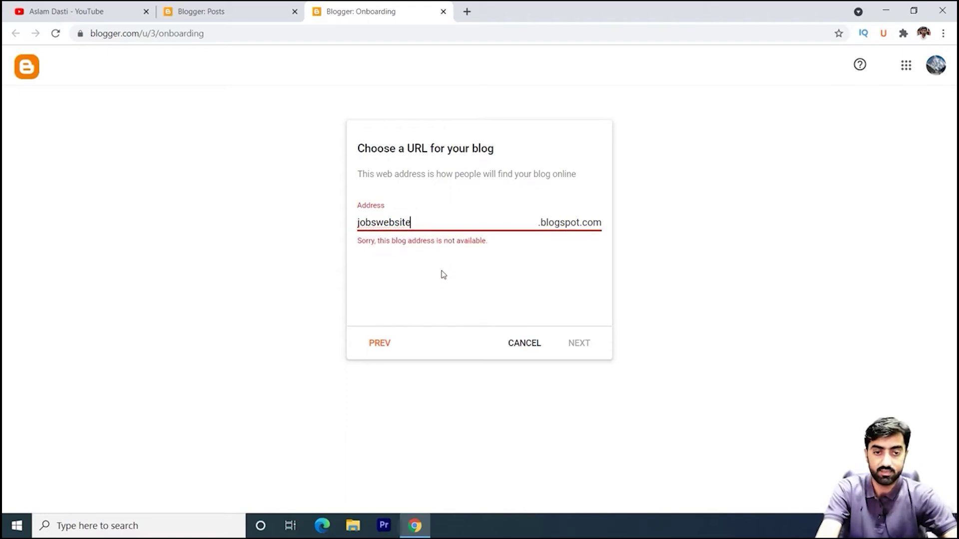
text(online)
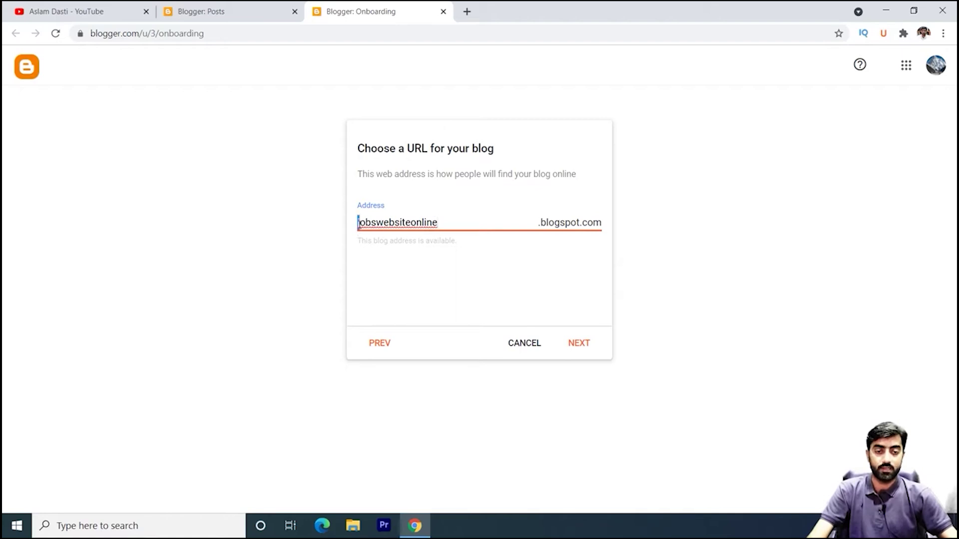
drag(357, 222, 442, 235)
click(438, 222)
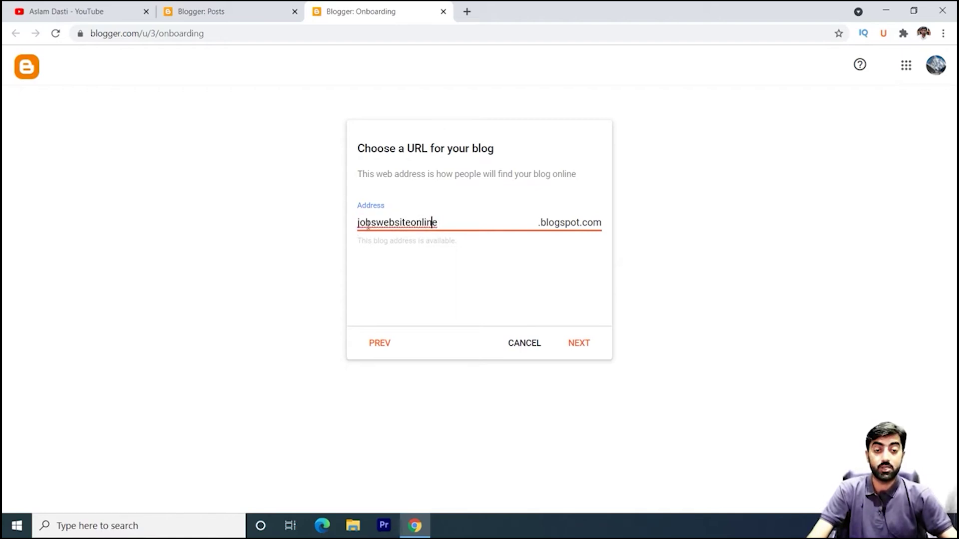
click(410, 223)
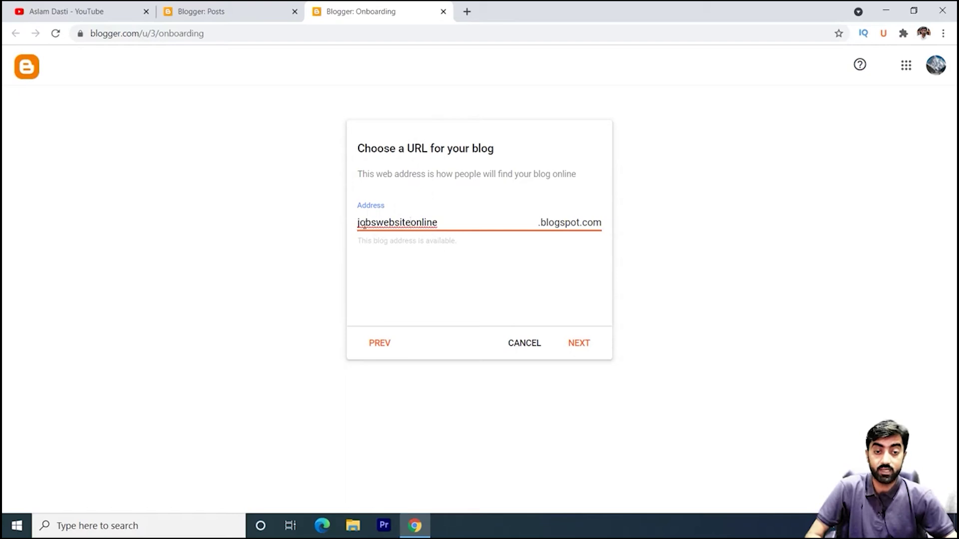
click(455, 225)
double_click(455, 224)
click(438, 223)
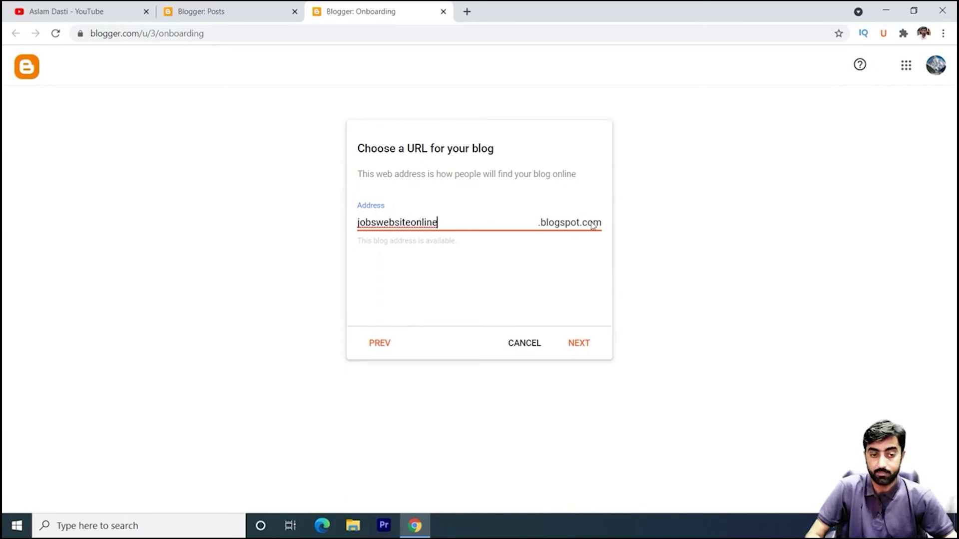
Step: Accept the blog address, enter the author's display name and finish creating the blog
click(581, 343)
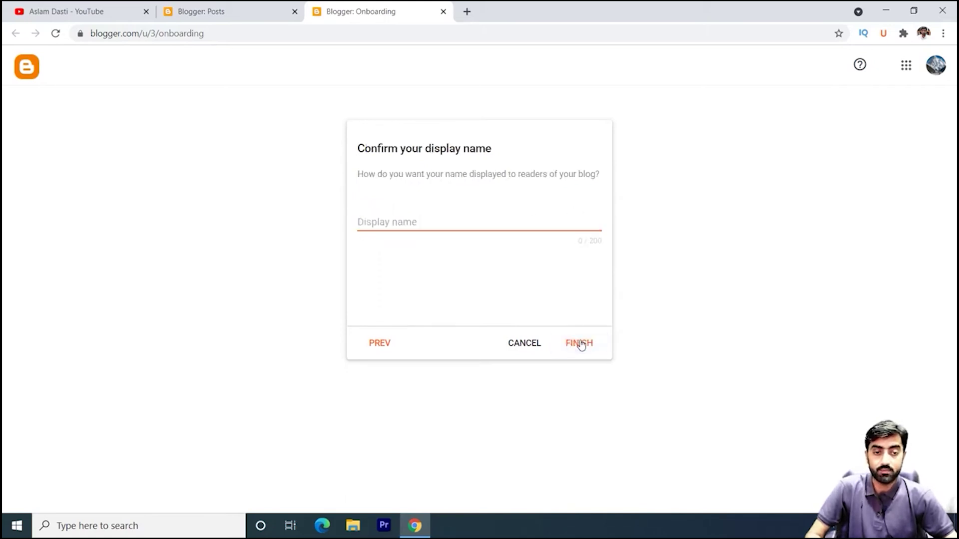
click(415, 220)
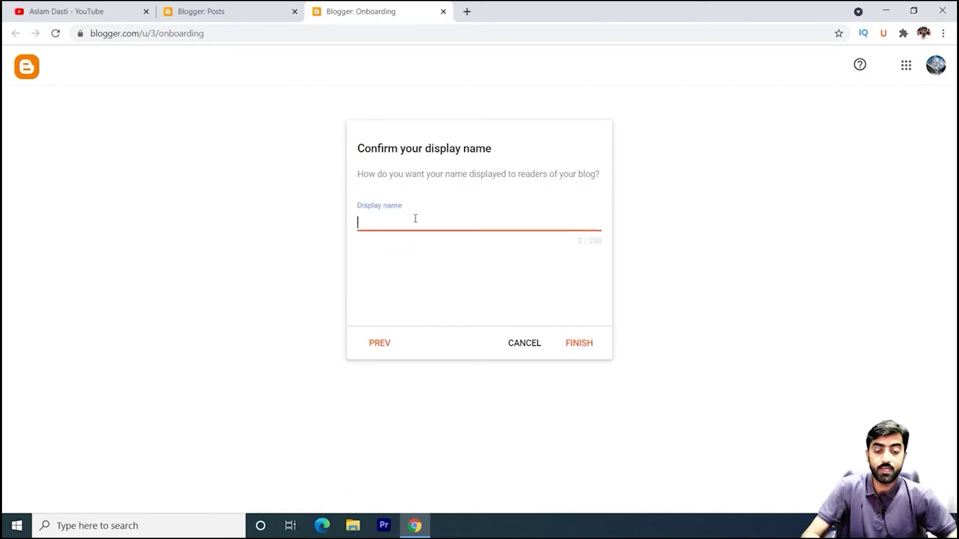
text(Aslam )
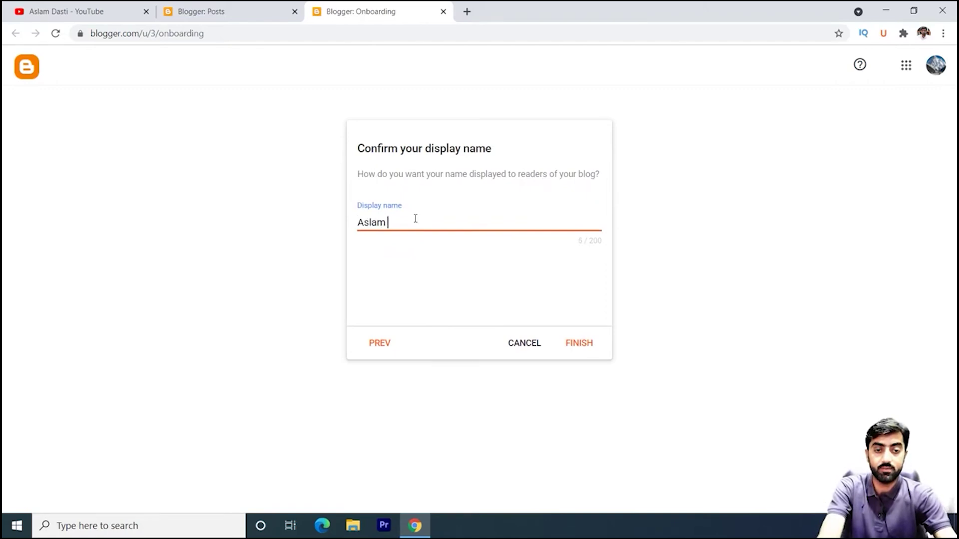
text(Dasti)
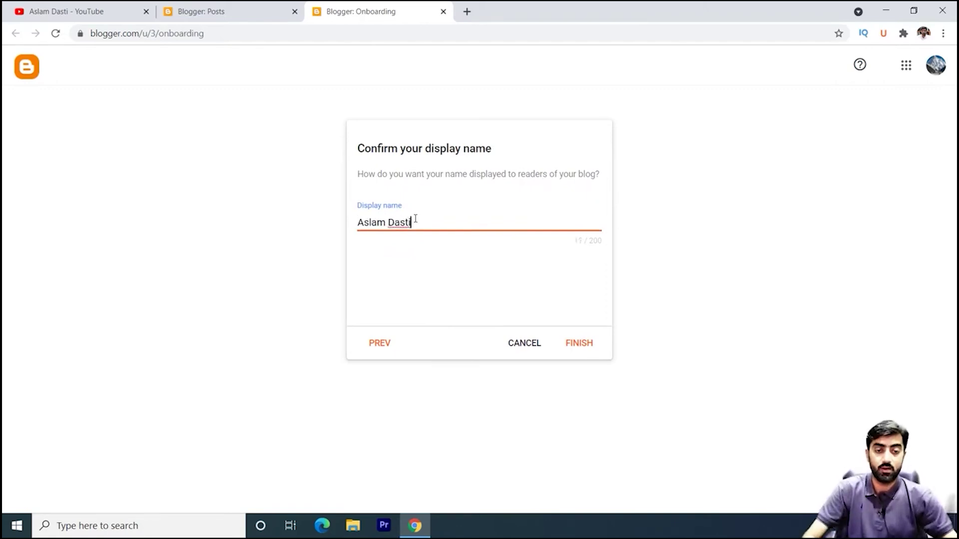
click(583, 346)
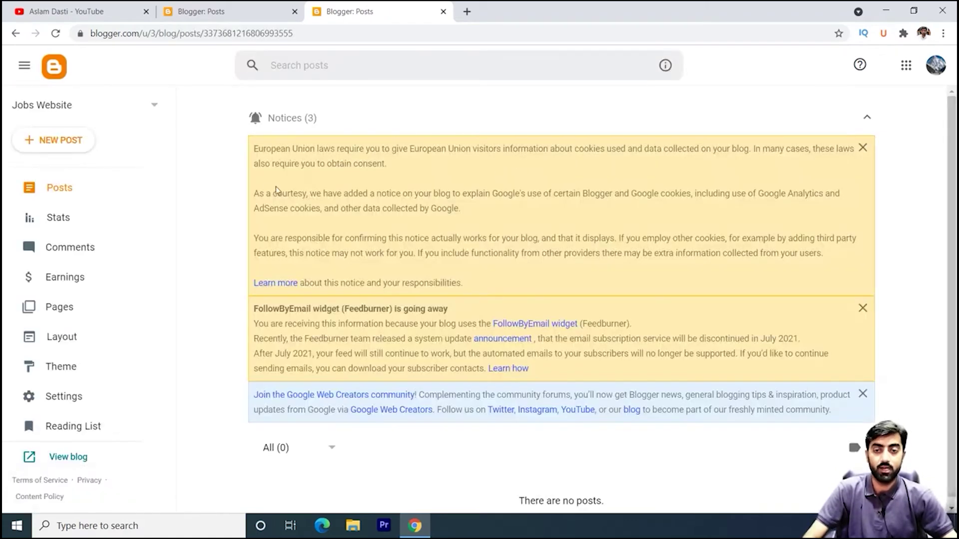
Step: Dismiss the notices above the posts list and open the live blog to view its default design
click(864, 147)
click(868, 146)
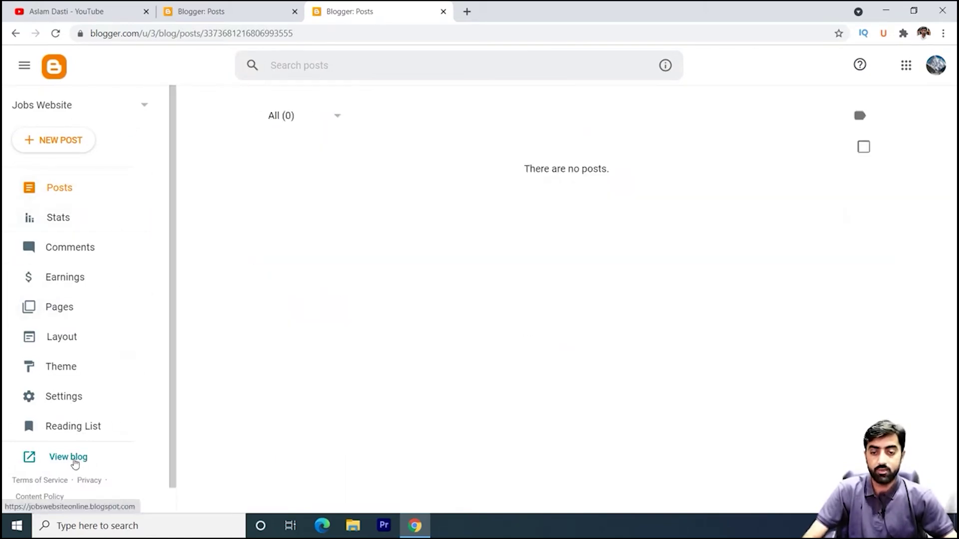
click(69, 458)
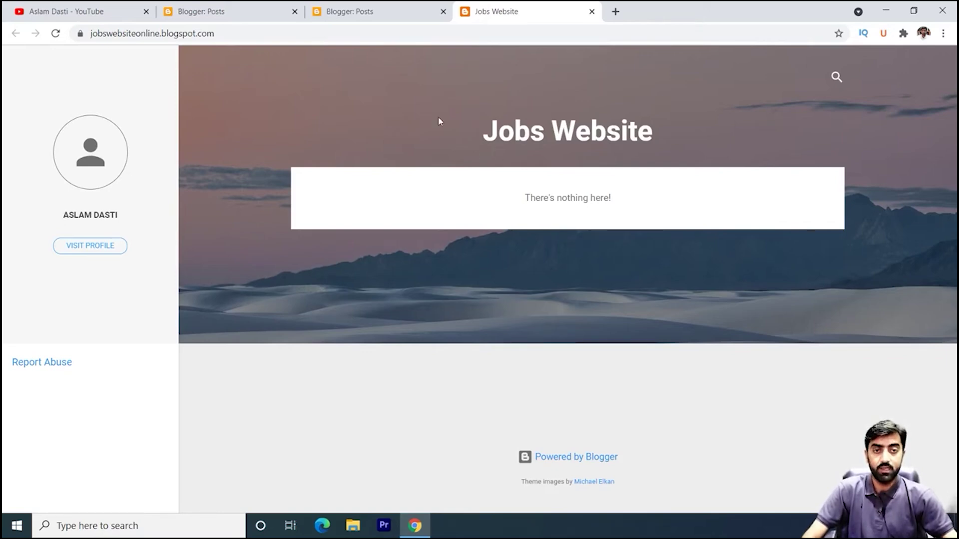
Step: Restore the blog's theme from the "IconicOne Template" XML file in the Downloads folder
click(242, 20)
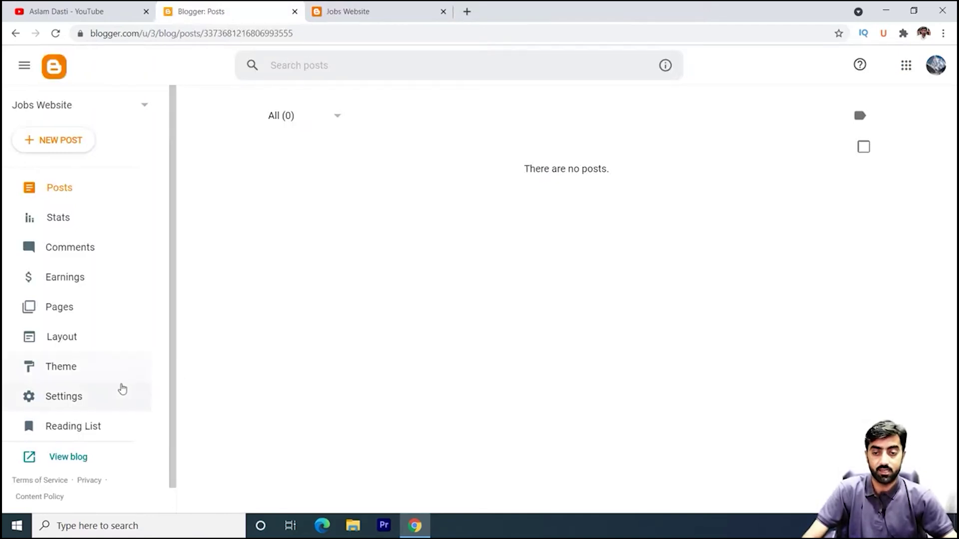
click(64, 374)
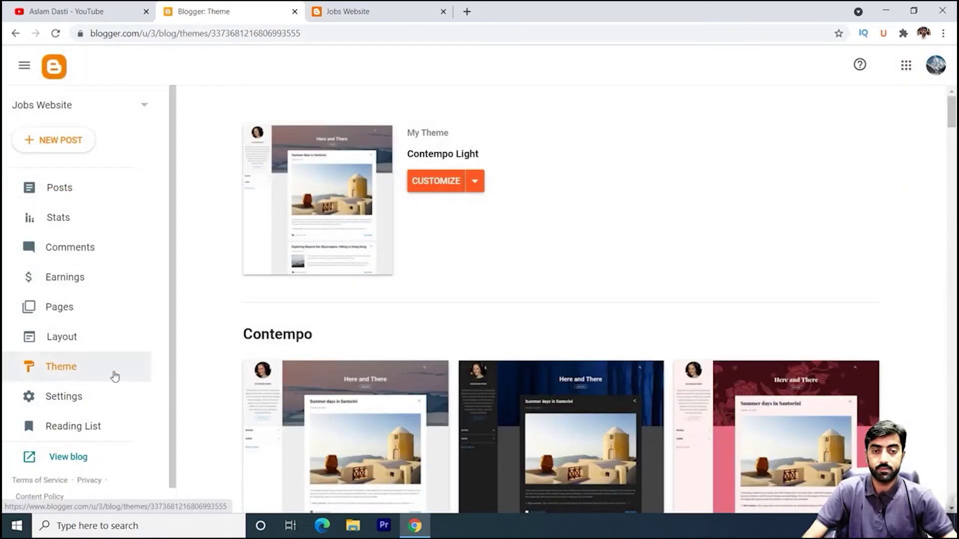
click(476, 185)
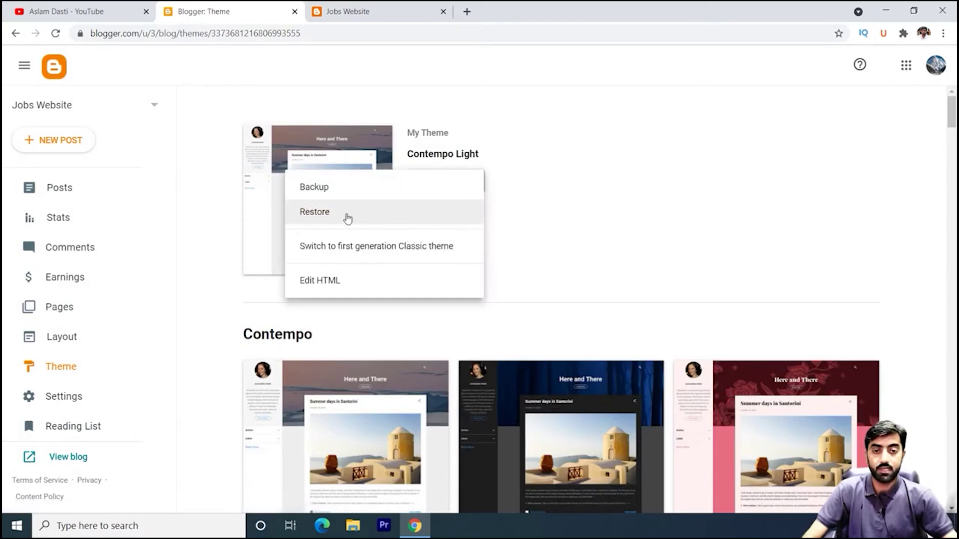
click(314, 214)
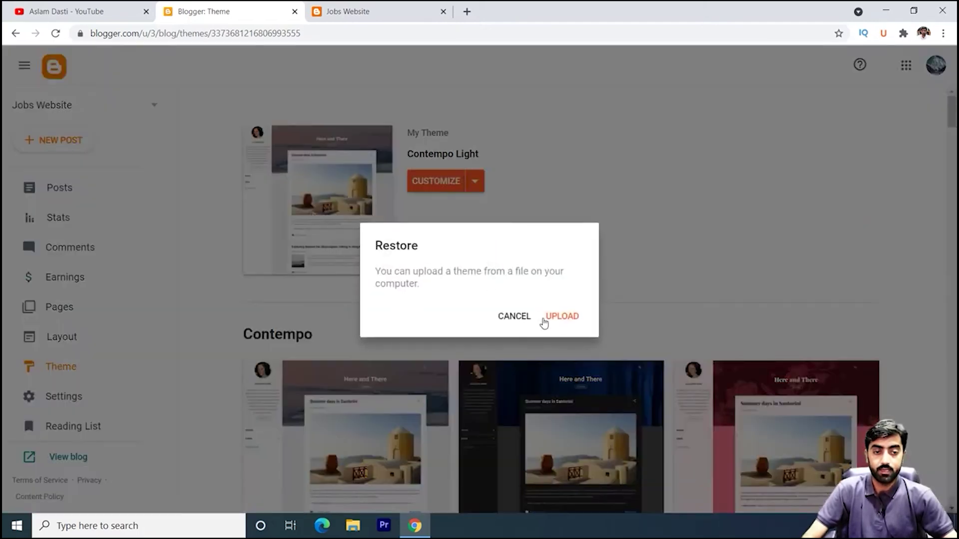
click(561, 318)
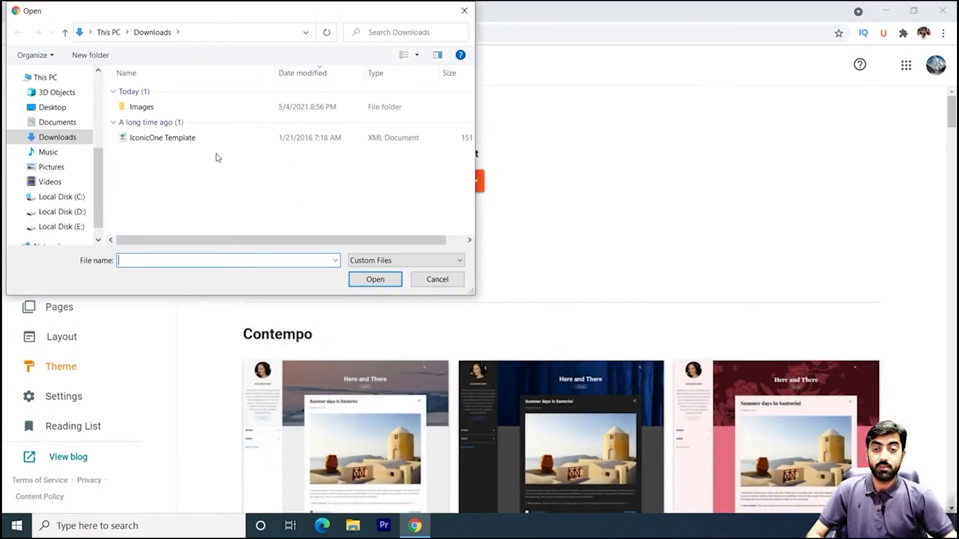
click(190, 142)
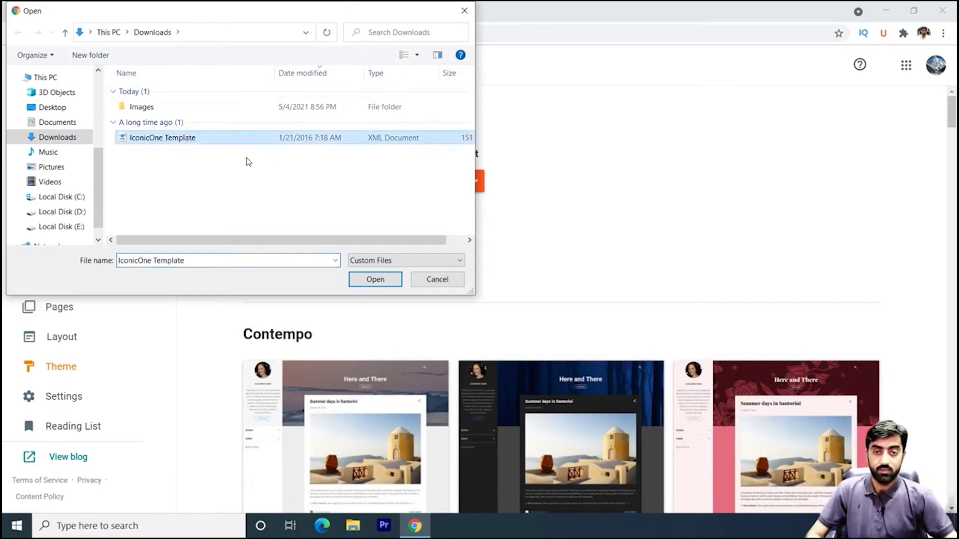
click(374, 279)
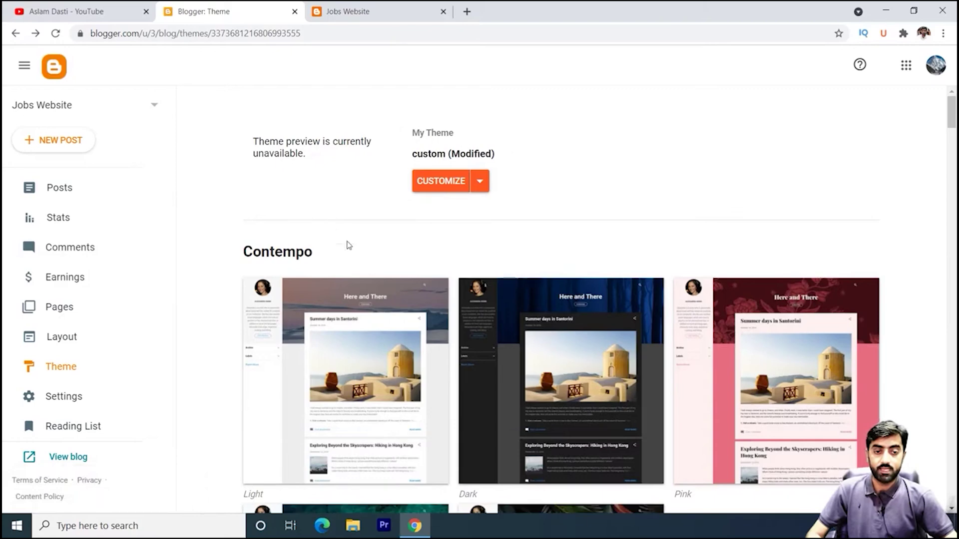
Step: Reload the live Jobs Website blog and examine the uploaded theme's layout from header to footer
click(349, 10)
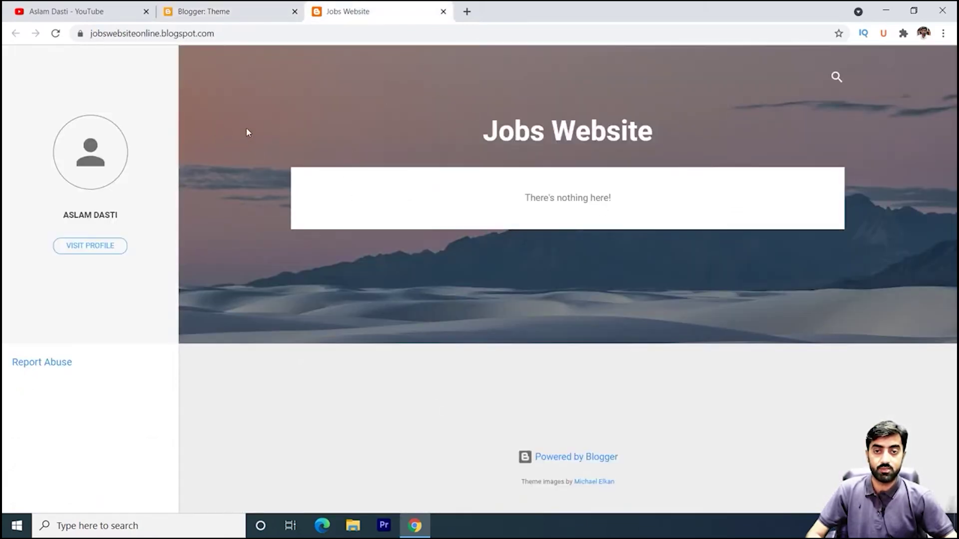
click(55, 33)
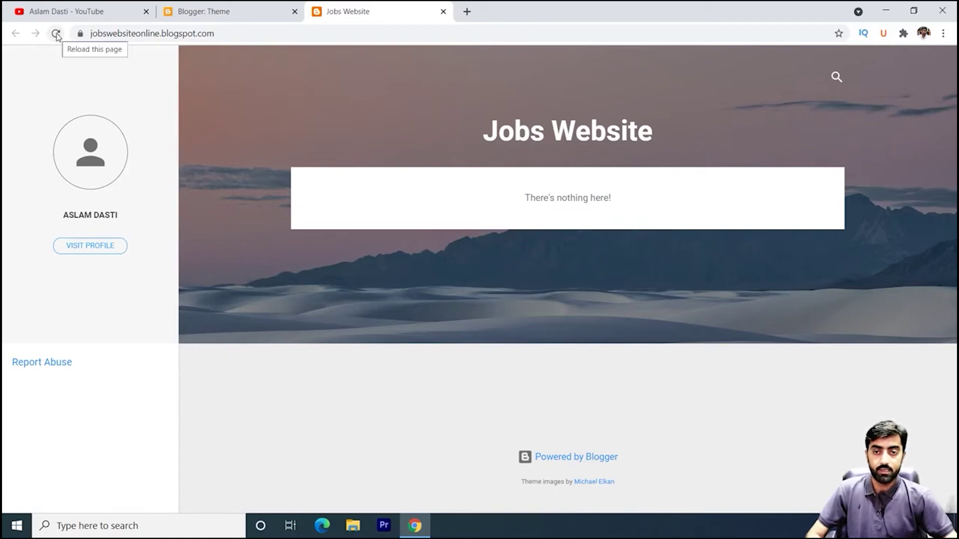
click(56, 33)
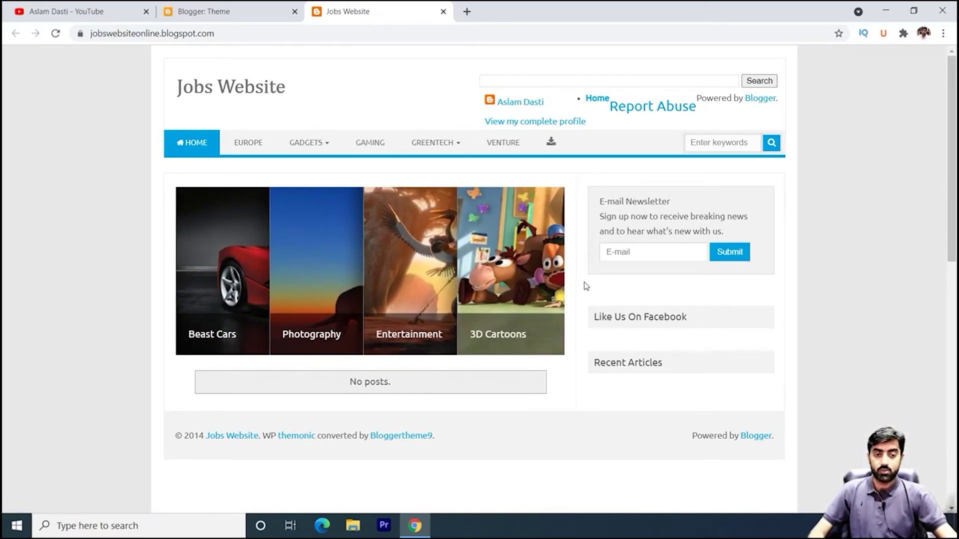
scroll(539, 417, down, 8)
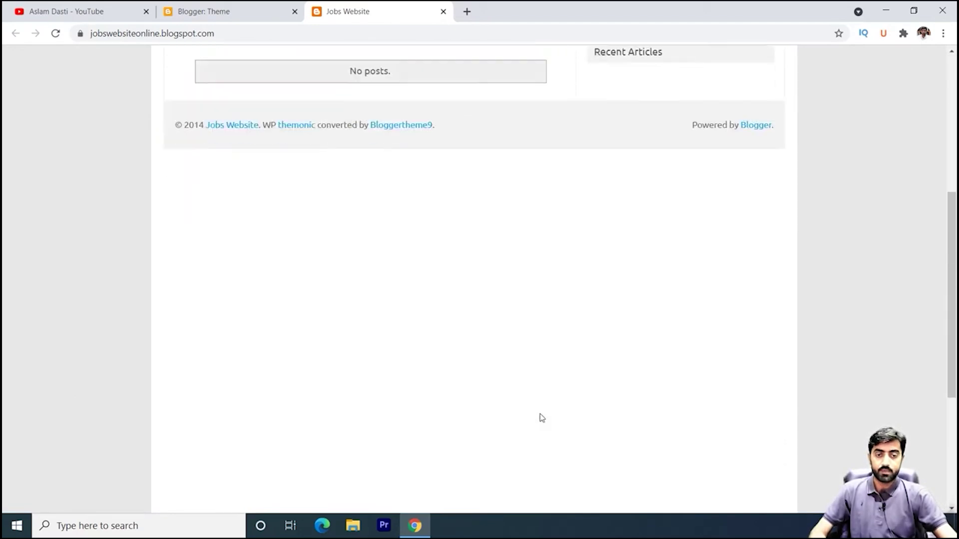
scroll(542, 418, up, 7)
scroll(541, 418, up, 1)
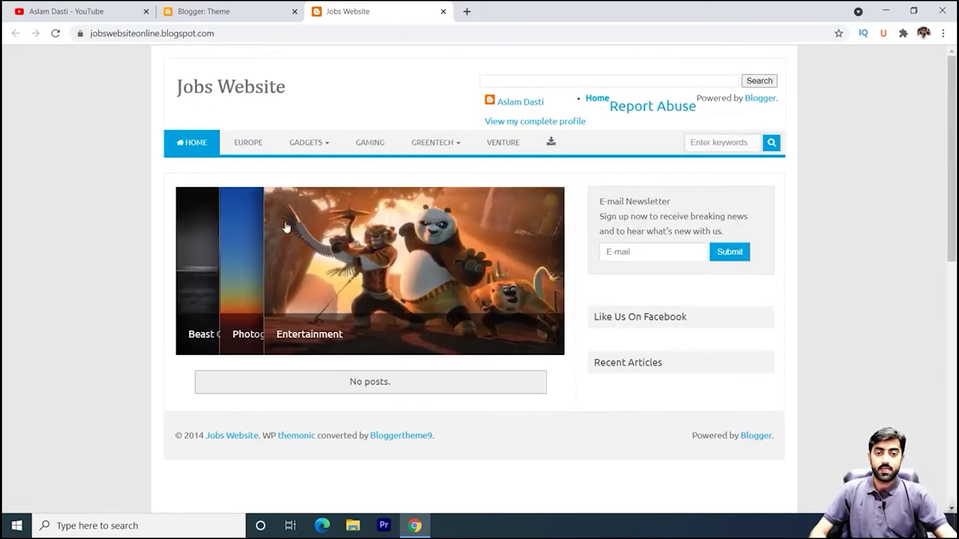
Step: Open the blog's layout editor and compare its header-rside section with the header of the live blog
mouse_move(320, 142)
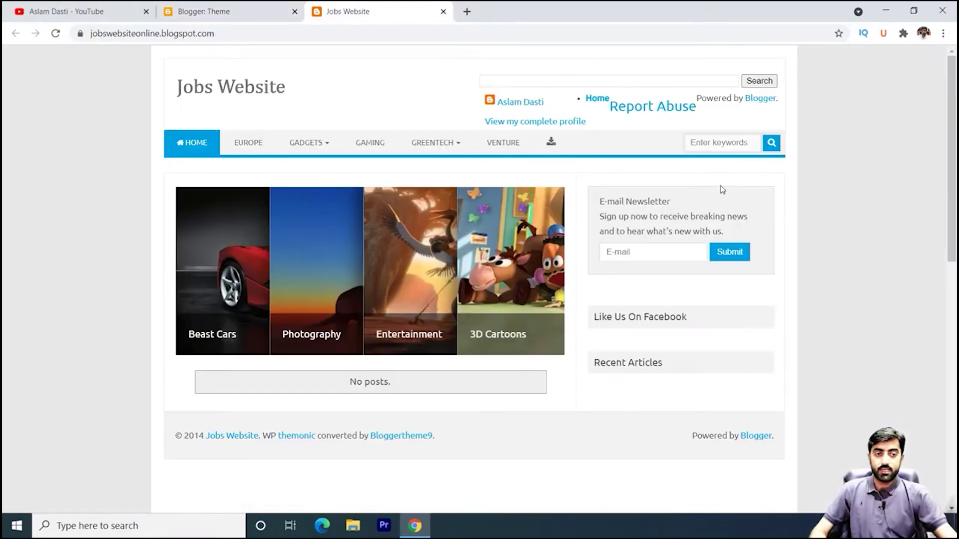
click(205, 11)
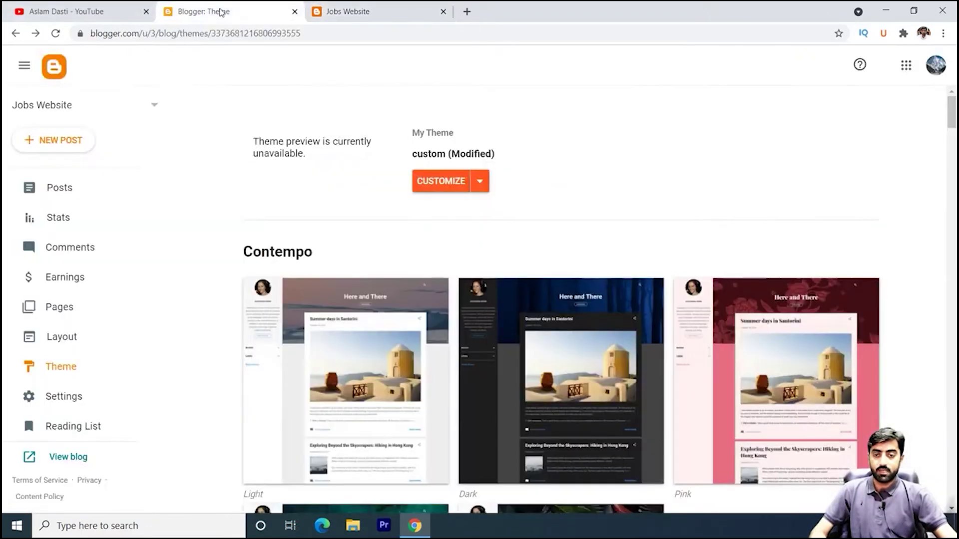
click(80, 347)
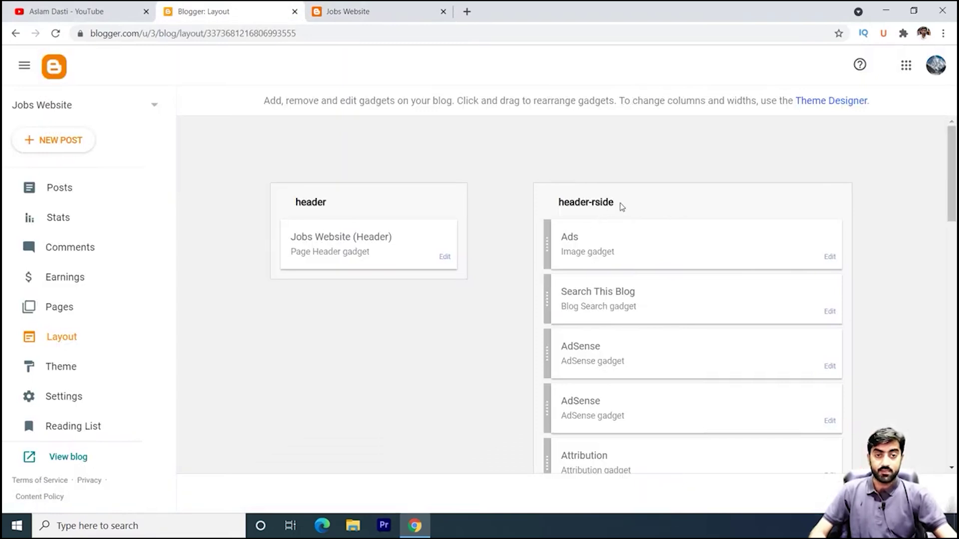
click(349, 11)
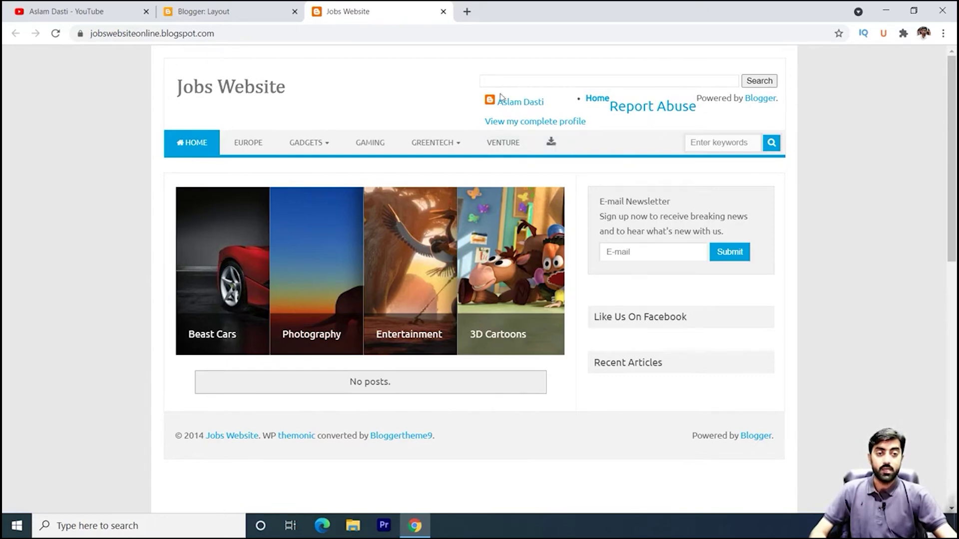
click(241, 10)
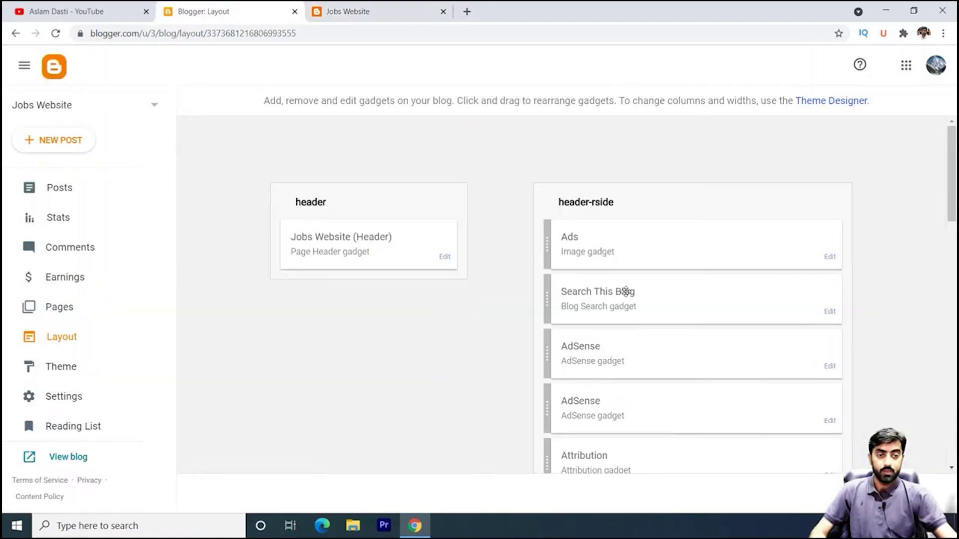
Step: Remove the Ads image and Search This Blog gadgets from the header-rside section, comparing with the live blog's header
click(829, 258)
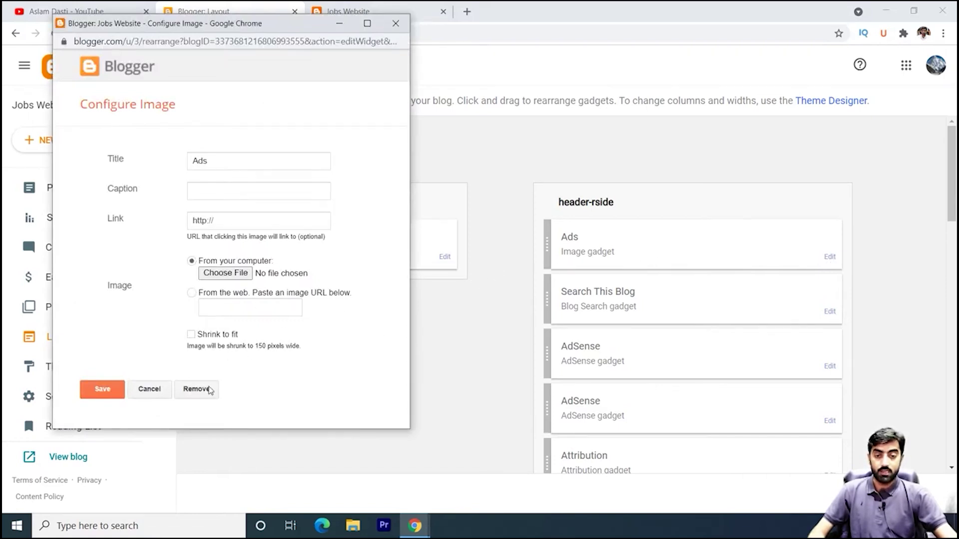
click(204, 390)
click(295, 117)
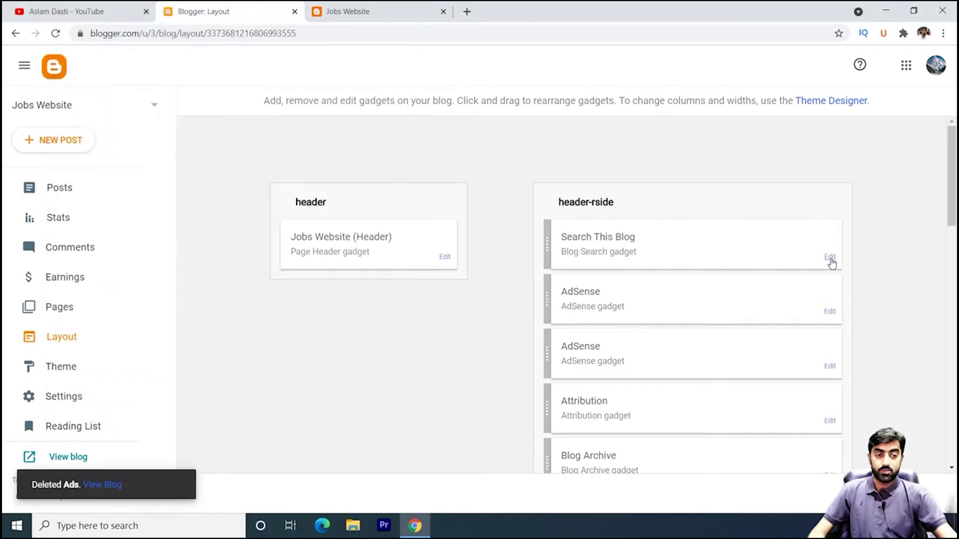
click(830, 258)
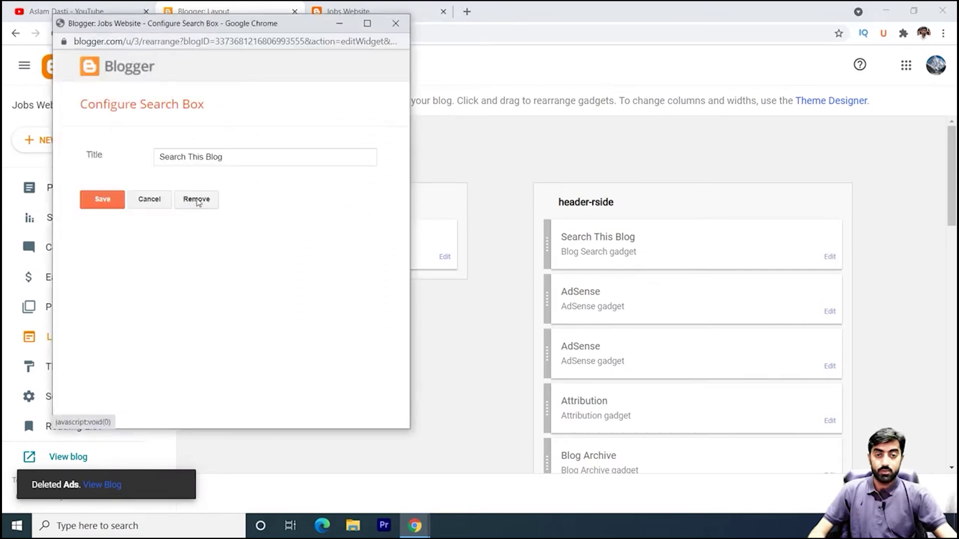
click(198, 202)
click(293, 120)
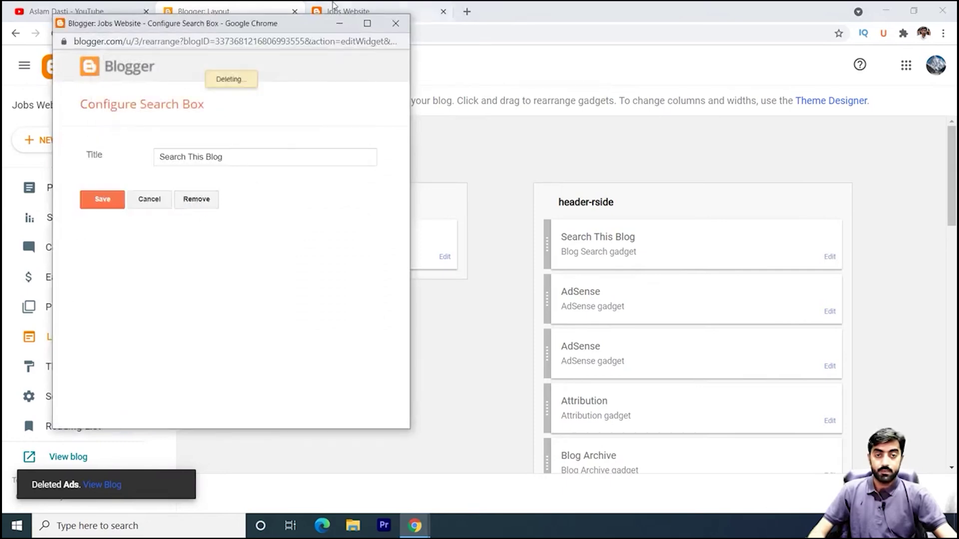
click(334, 6)
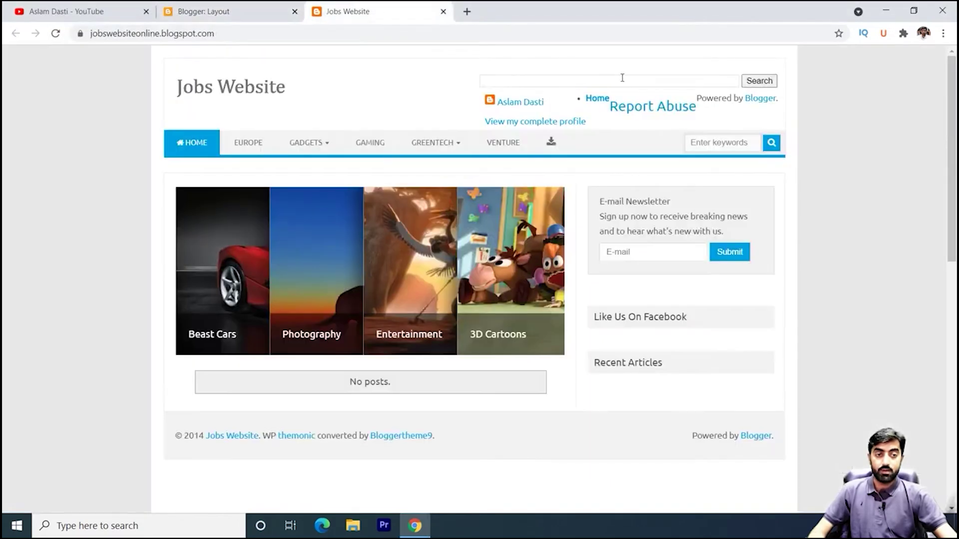
click(288, 18)
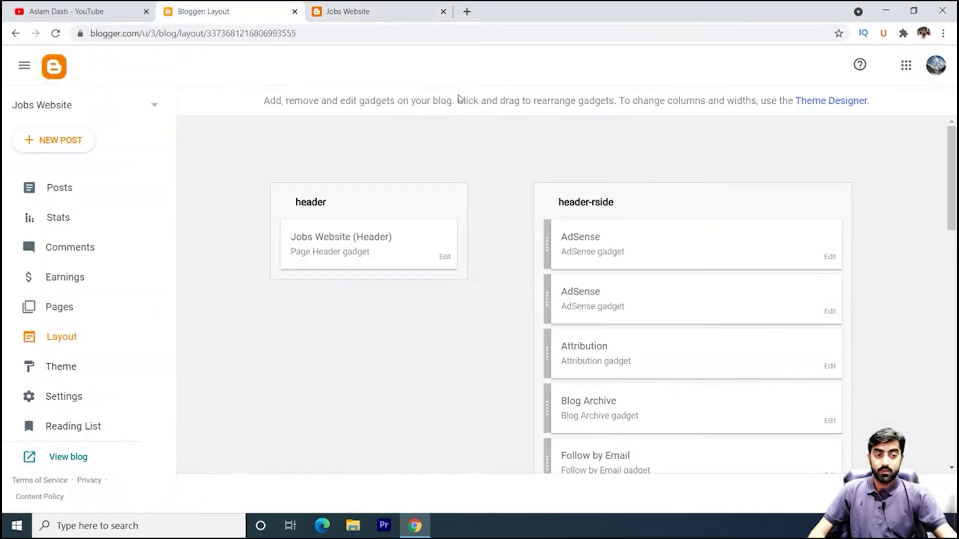
Step: Remove both AdSense gadgets from the header-rside section
click(829, 258)
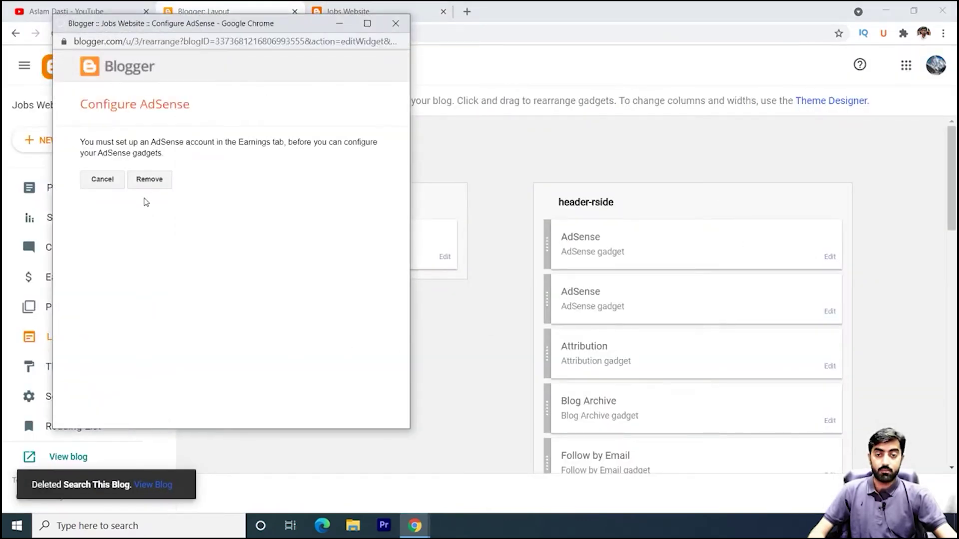
click(147, 179)
click(293, 122)
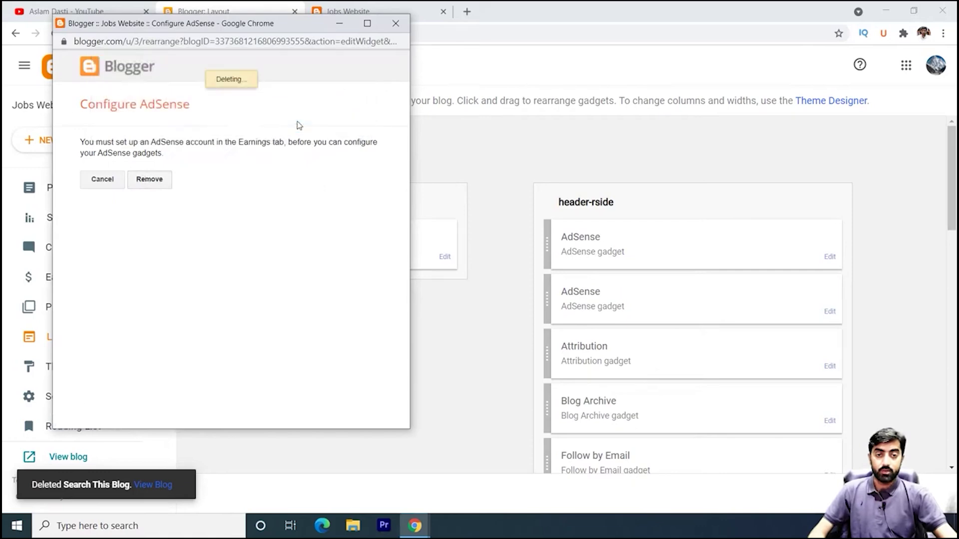
click(829, 258)
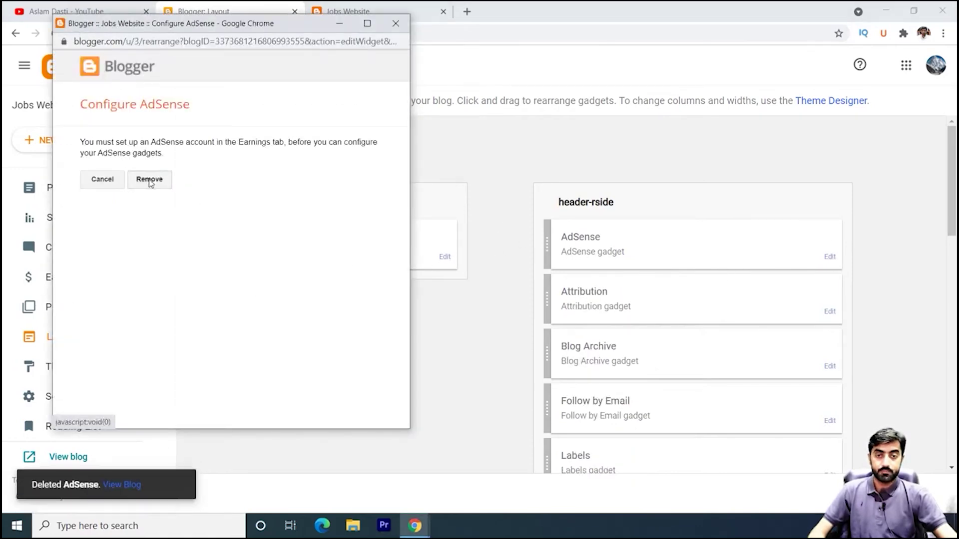
click(148, 179)
key(Return)
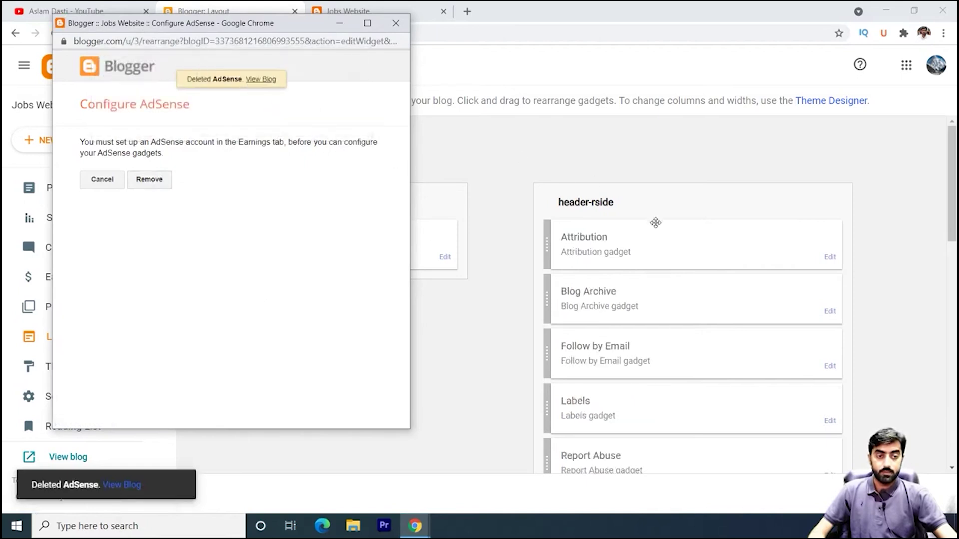
Step: Remove the Attribution and Blog Archive gadgets from the header-rside section
click(831, 259)
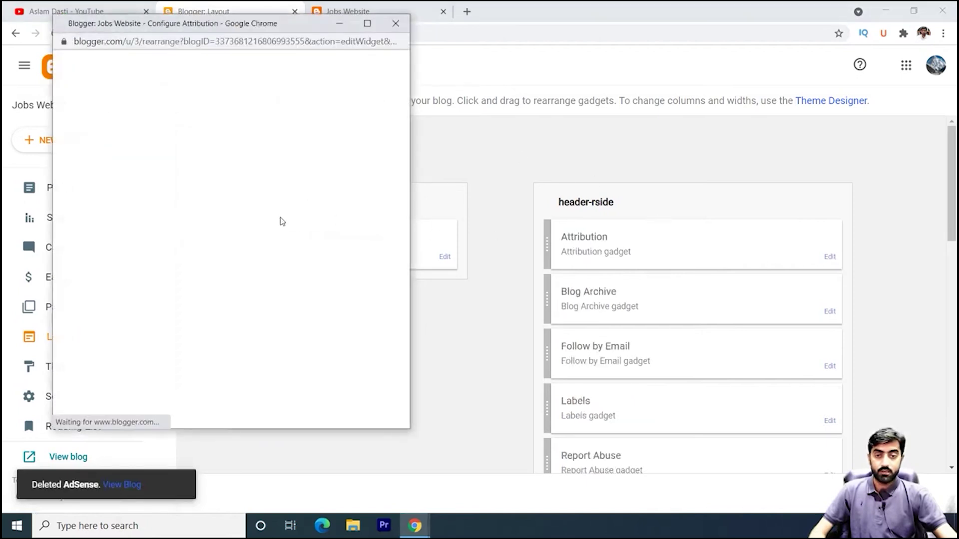
click(196, 259)
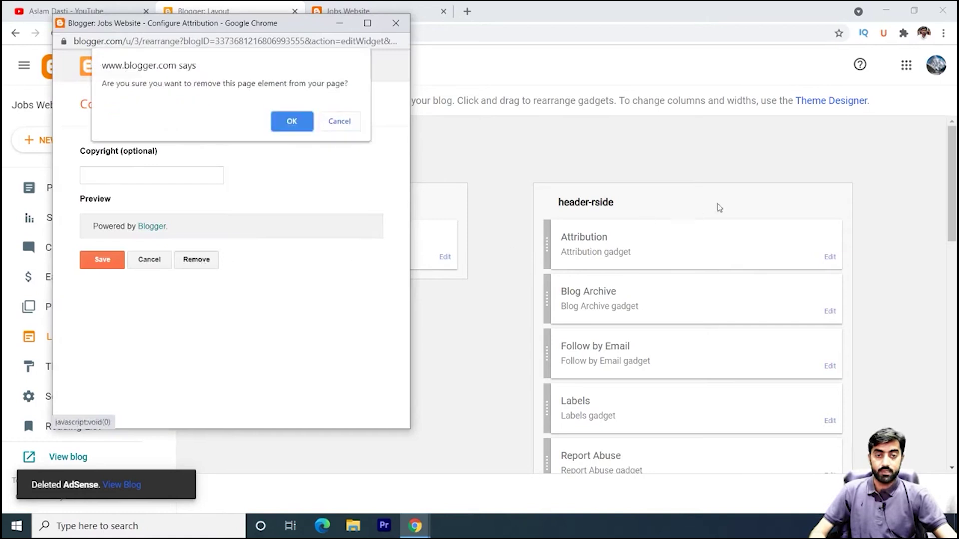
click(292, 122)
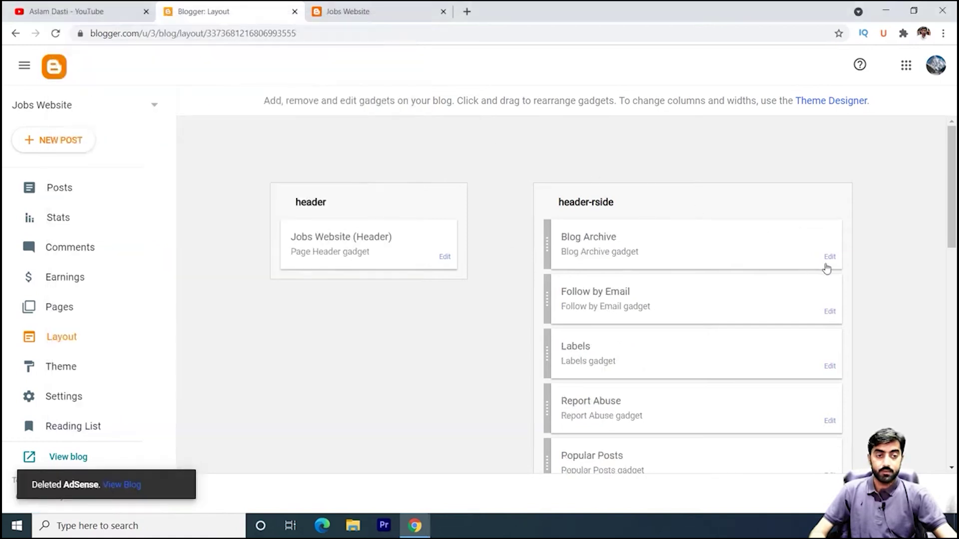
click(830, 257)
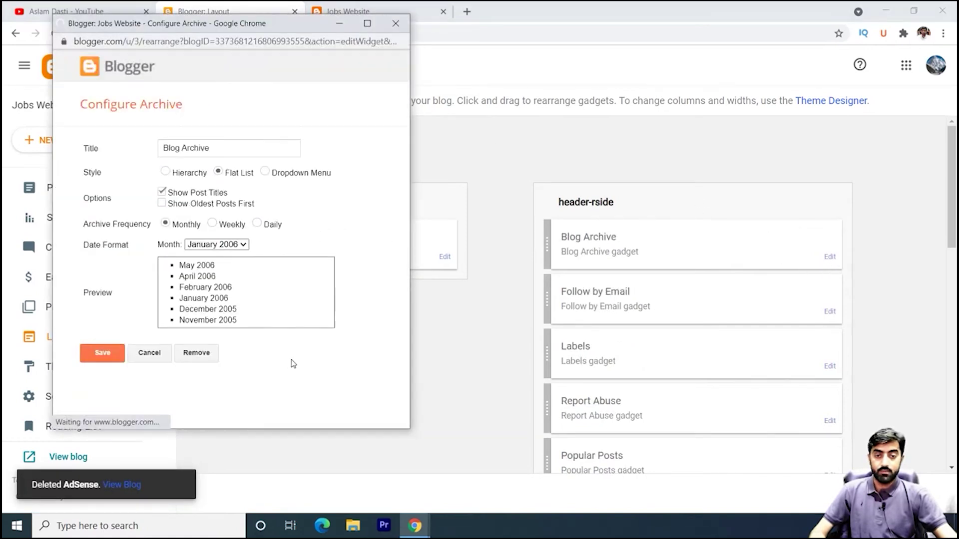
click(194, 360)
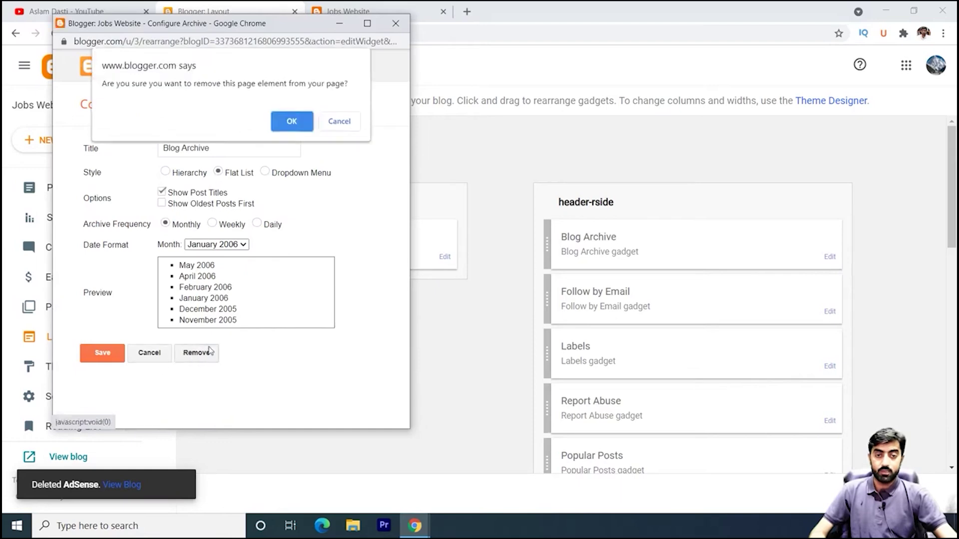
click(298, 123)
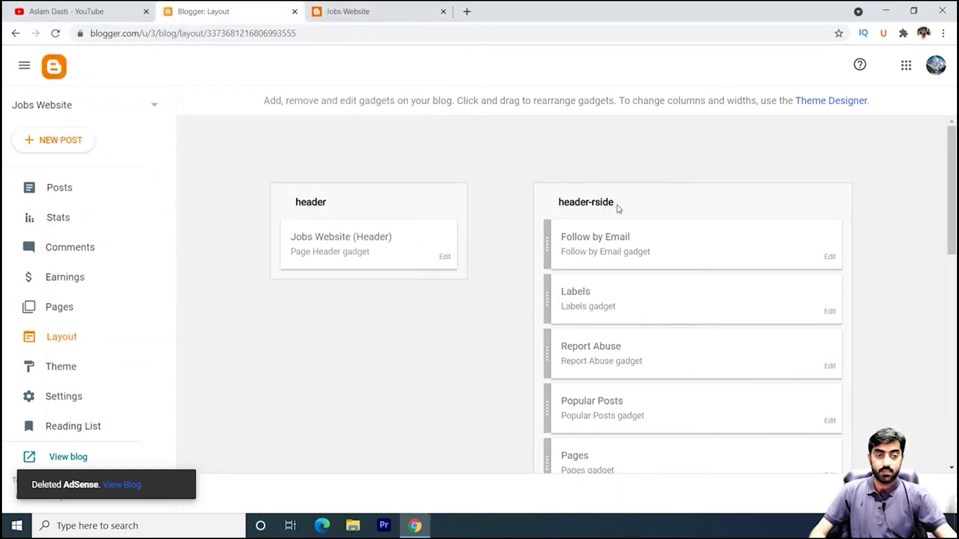
Step: Remove the Follow by Email and Labels gadgets from the header-rside section
click(830, 257)
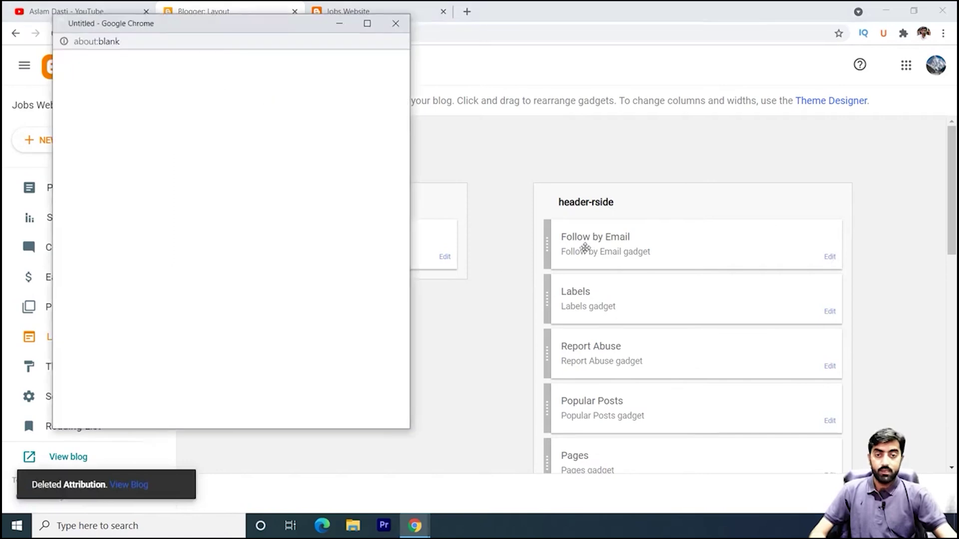
click(149, 285)
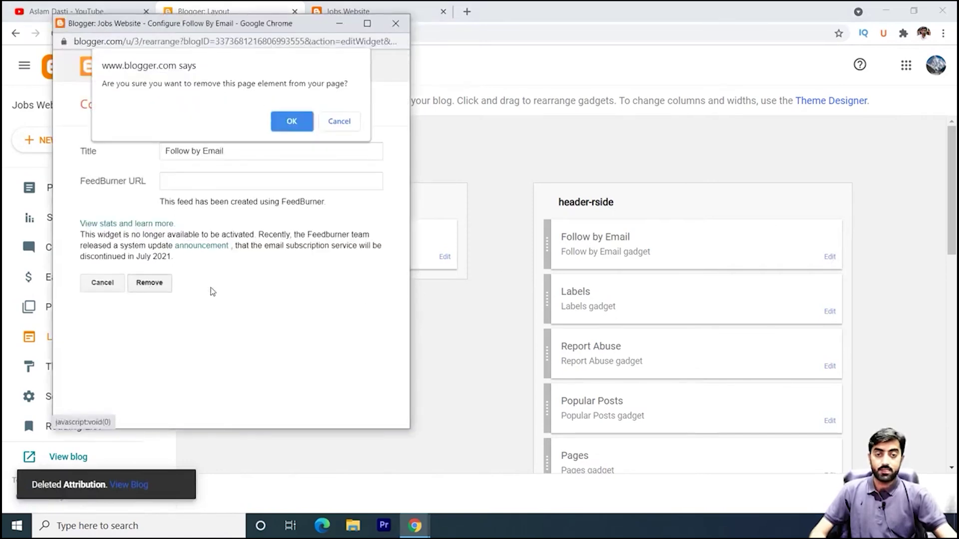
click(291, 121)
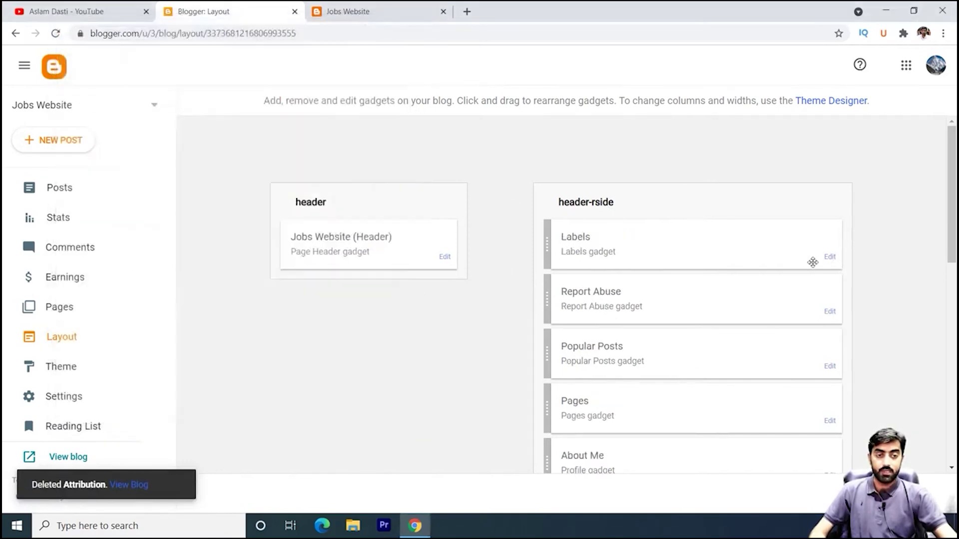
click(830, 258)
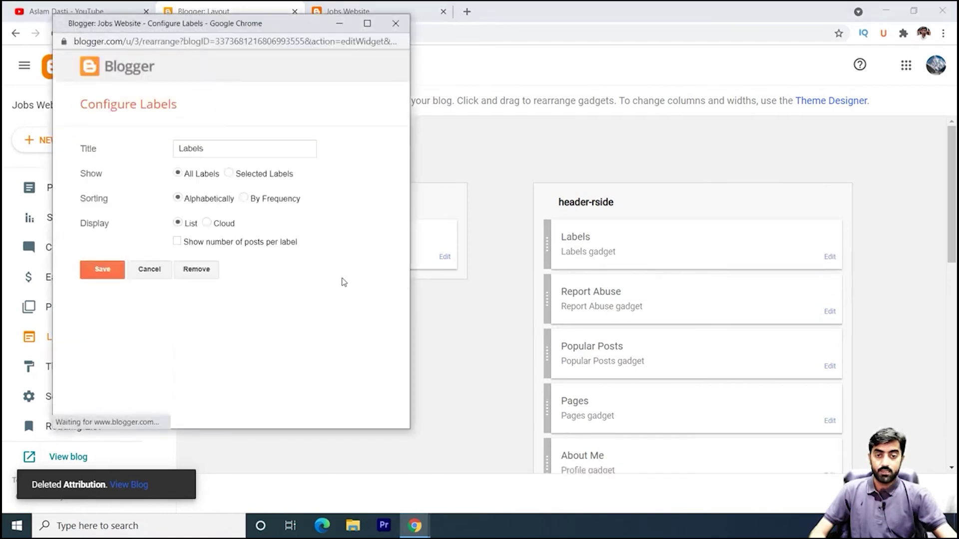
click(187, 275)
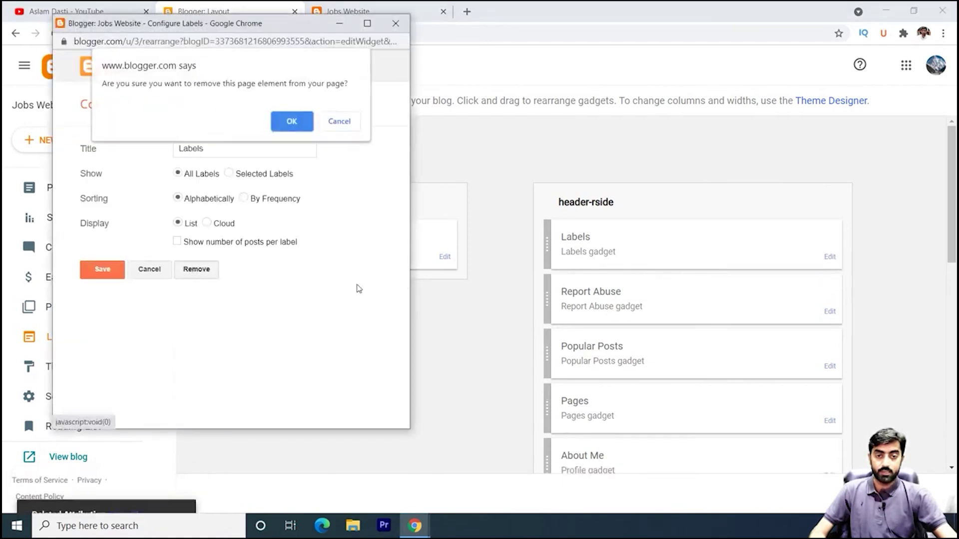
click(294, 122)
Step: Remove the Report Abuse and Popular Posts gadgets from the header-rside section
click(831, 258)
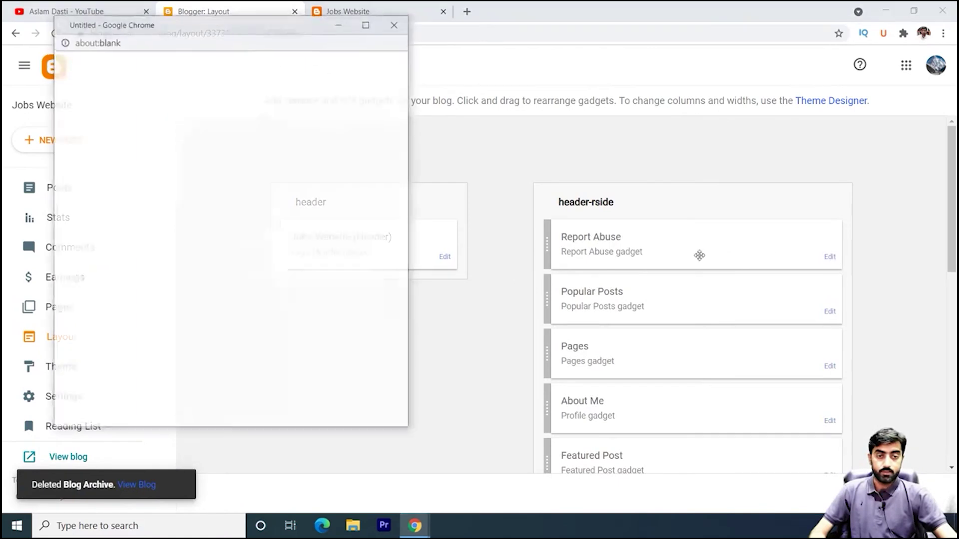
click(198, 161)
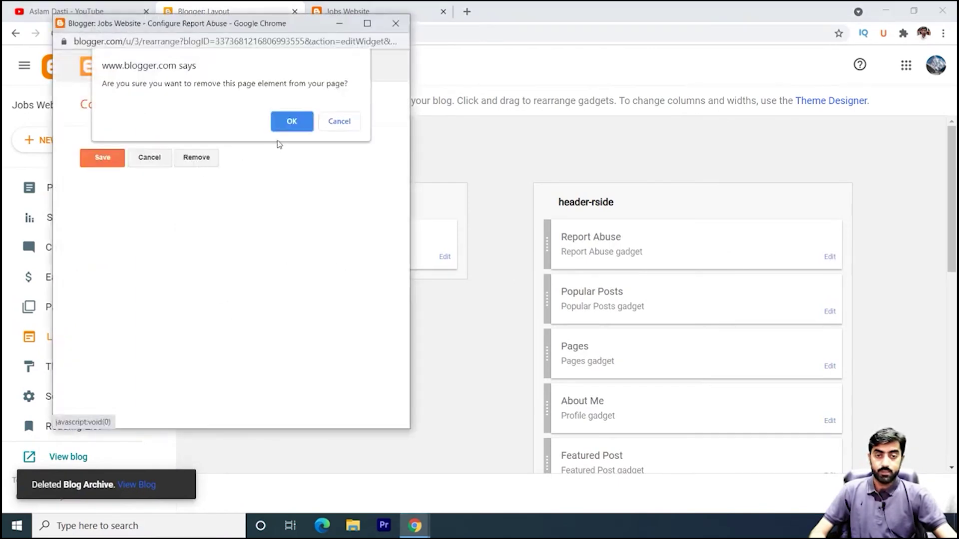
click(300, 121)
click(832, 258)
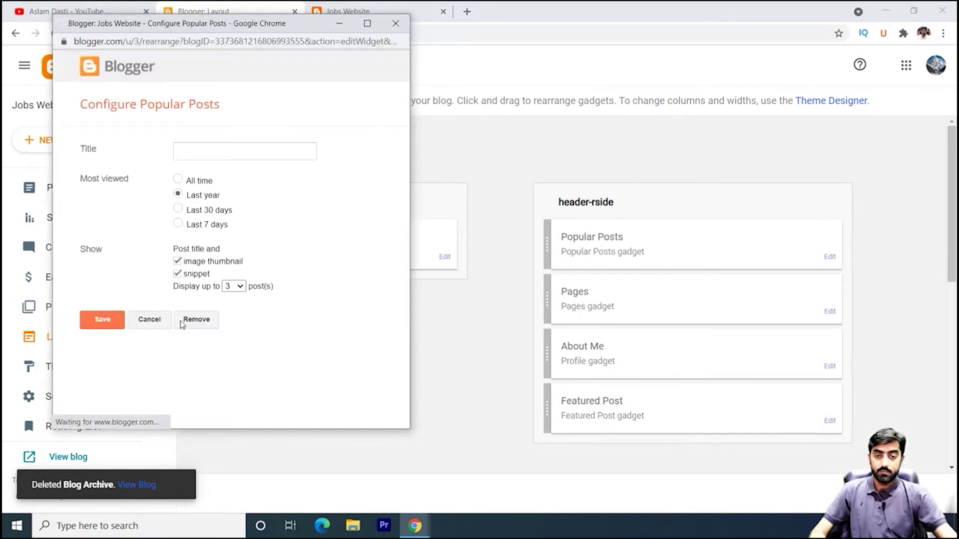
click(197, 319)
click(292, 122)
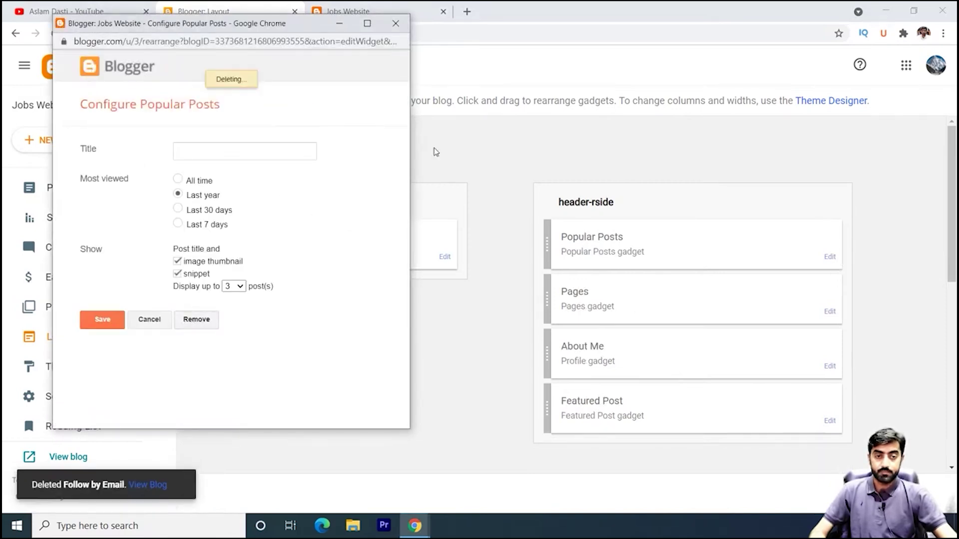
Step: Remove the Pages and About Me profile gadgets from the header-rside section
click(830, 256)
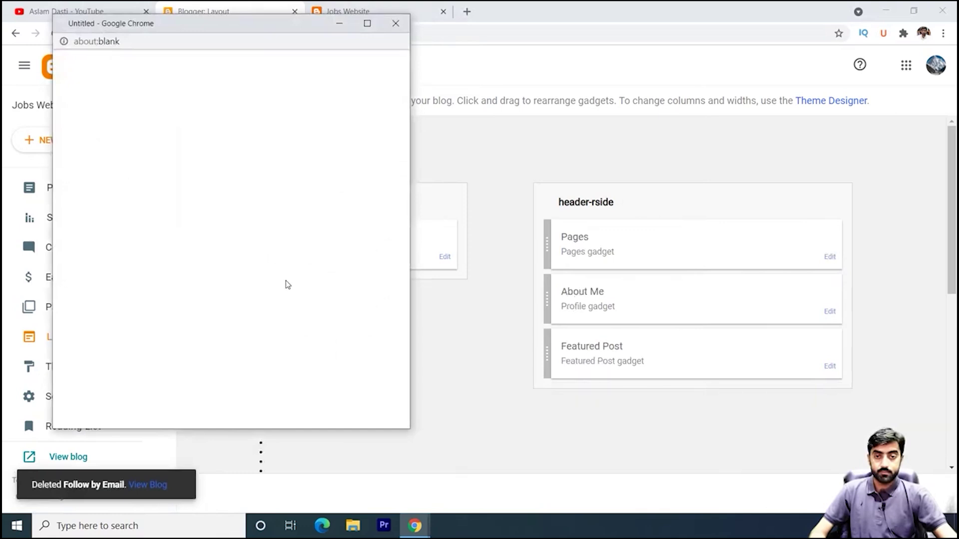
click(196, 381)
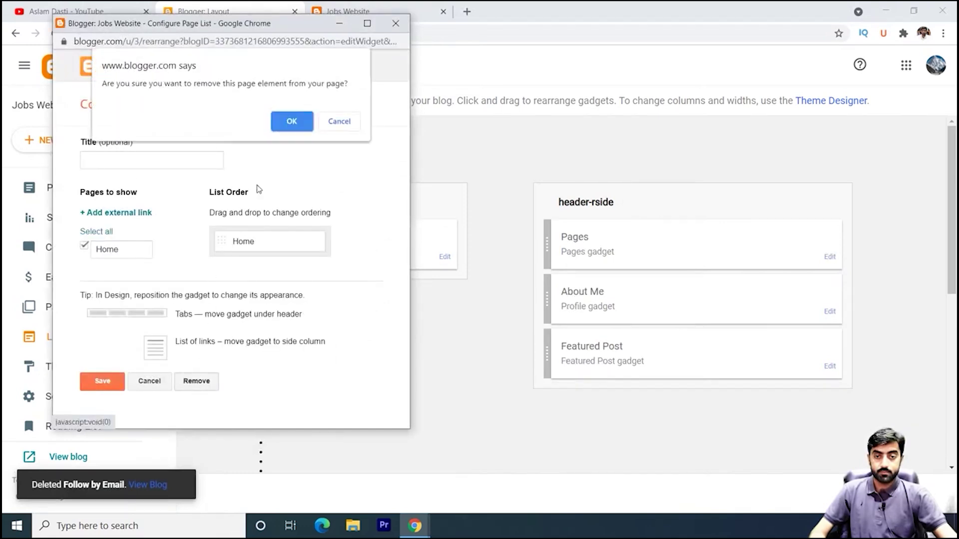
click(292, 122)
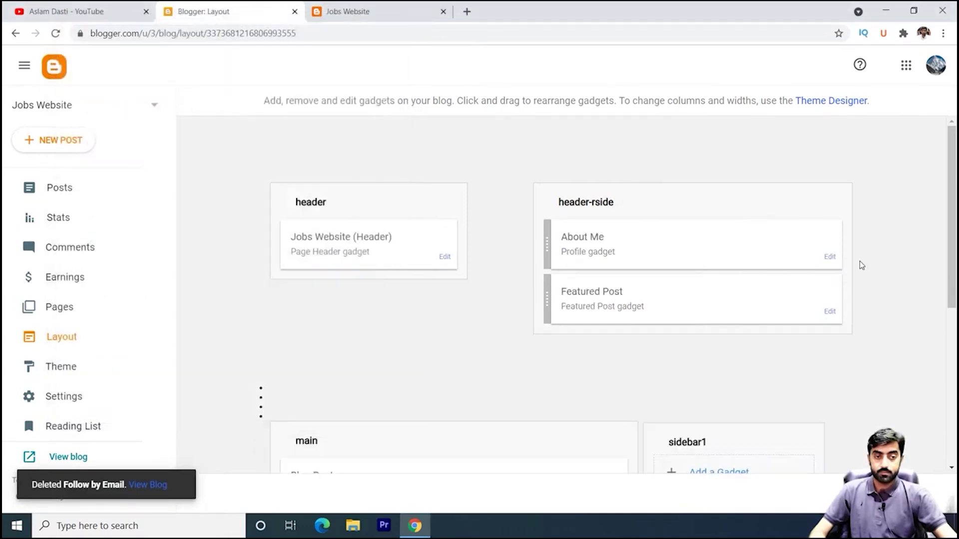
click(830, 256)
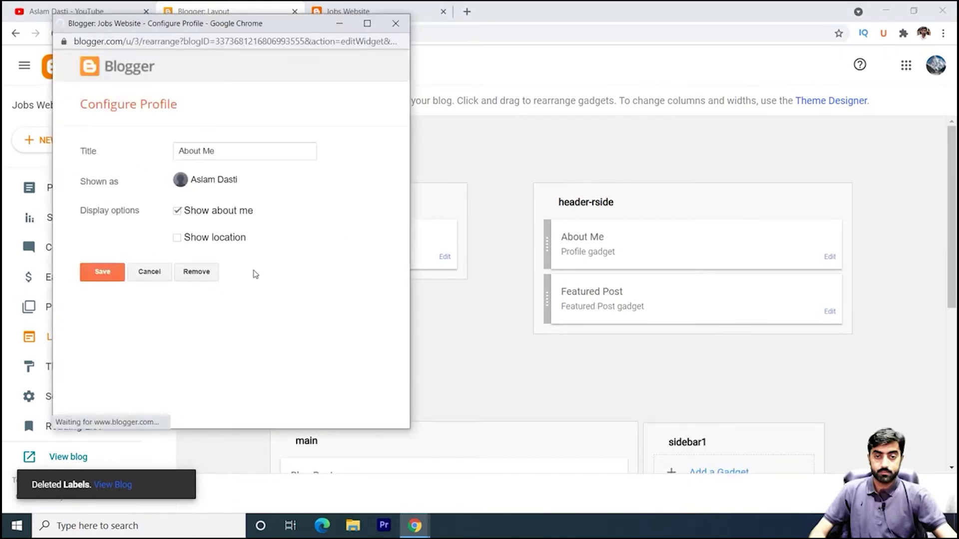
click(209, 273)
click(299, 120)
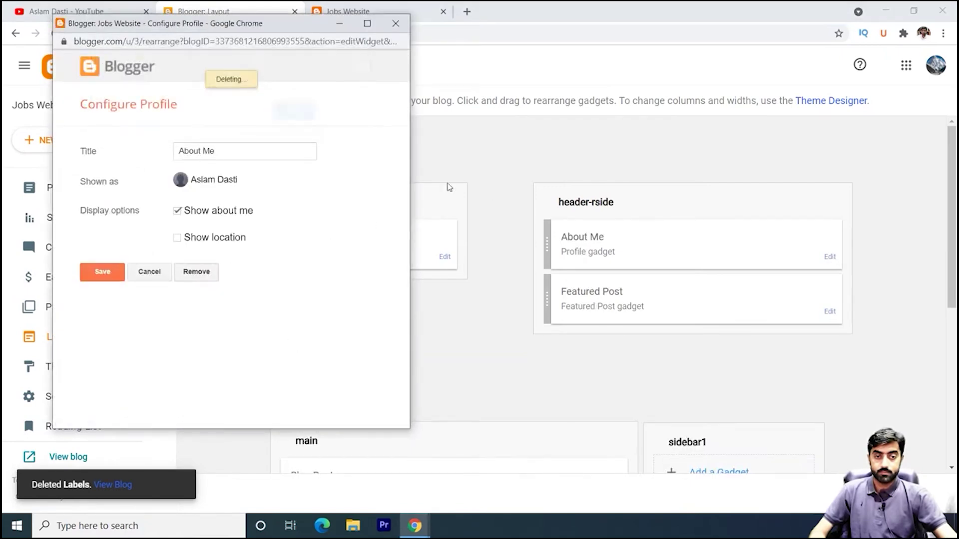
Step: Remove the Featured Post gadget from the header-rside section
click(830, 256)
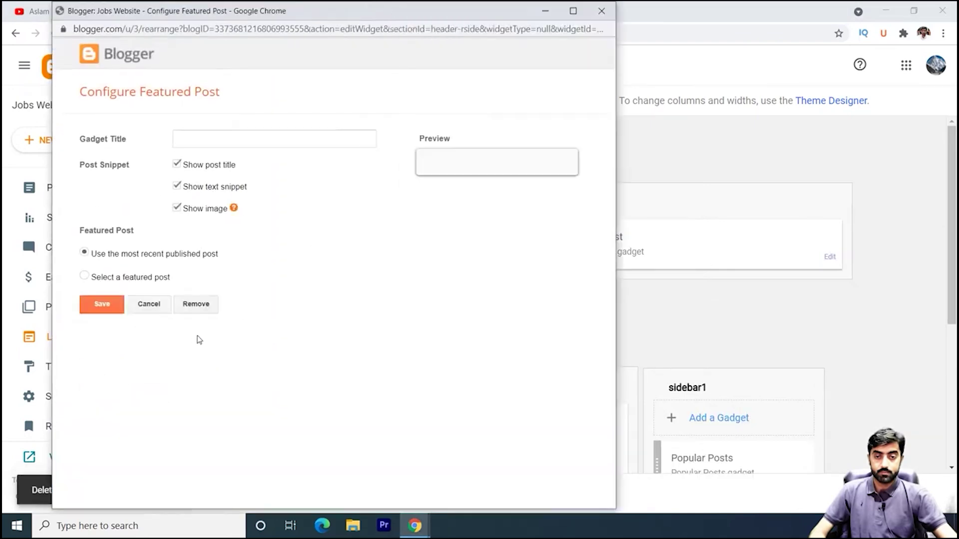
click(199, 306)
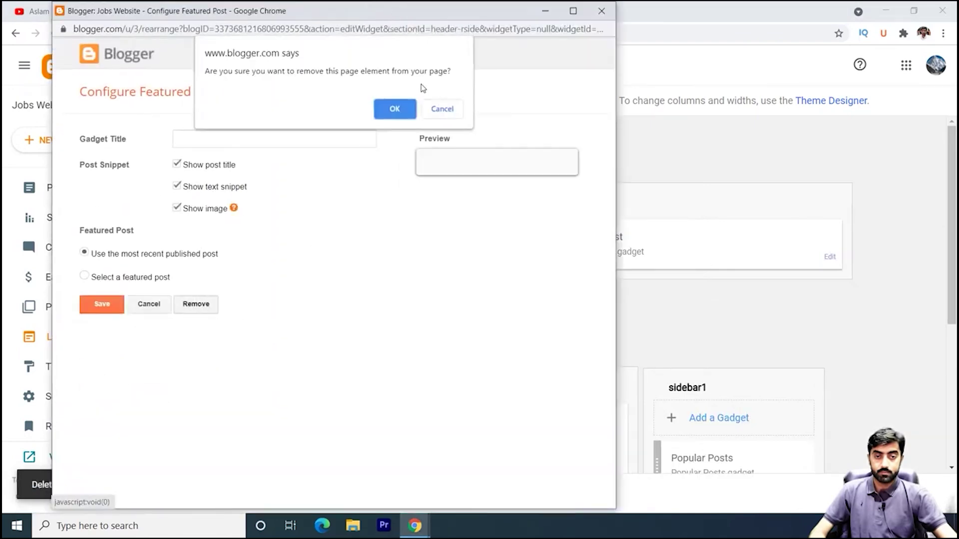
click(383, 106)
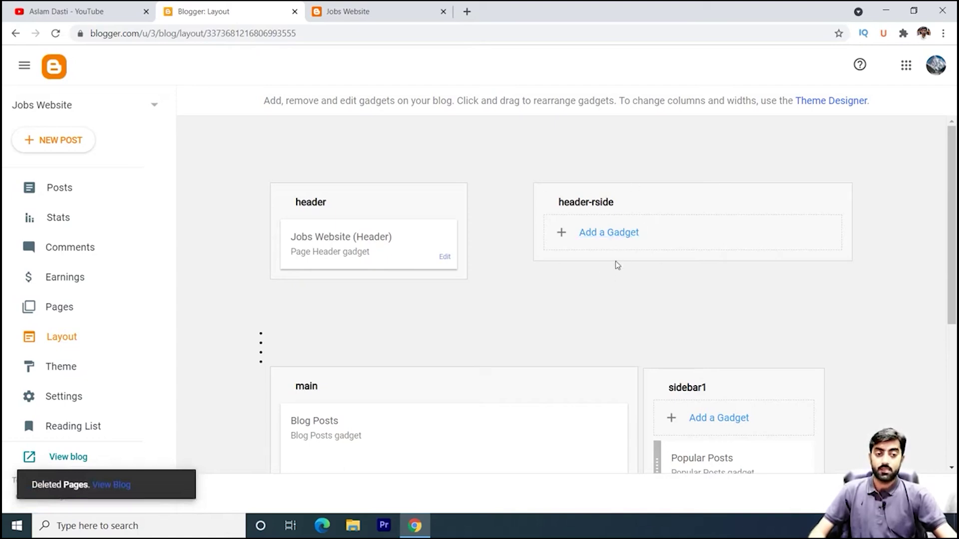
Step: Reload the live Jobs Website blog and check its header area
click(389, 14)
click(56, 34)
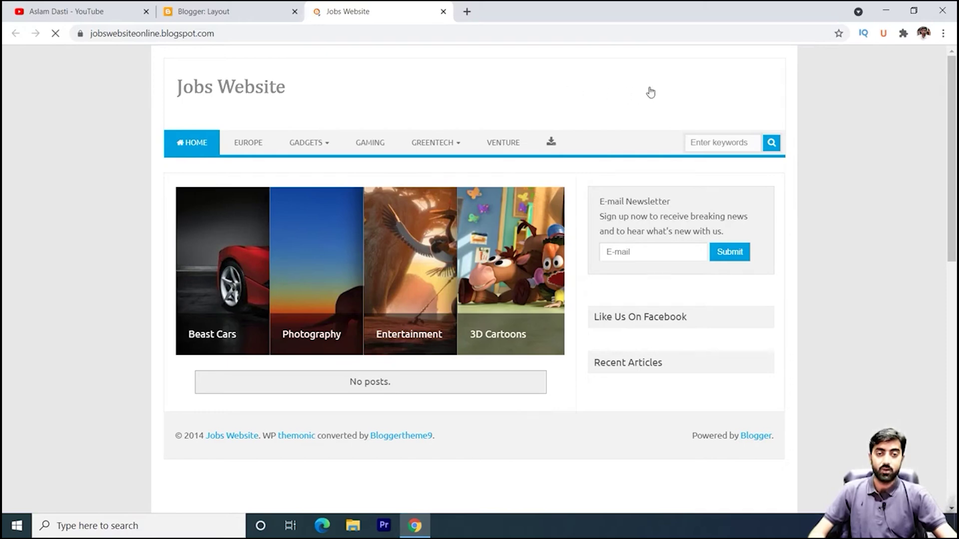
mouse_move(296, 149)
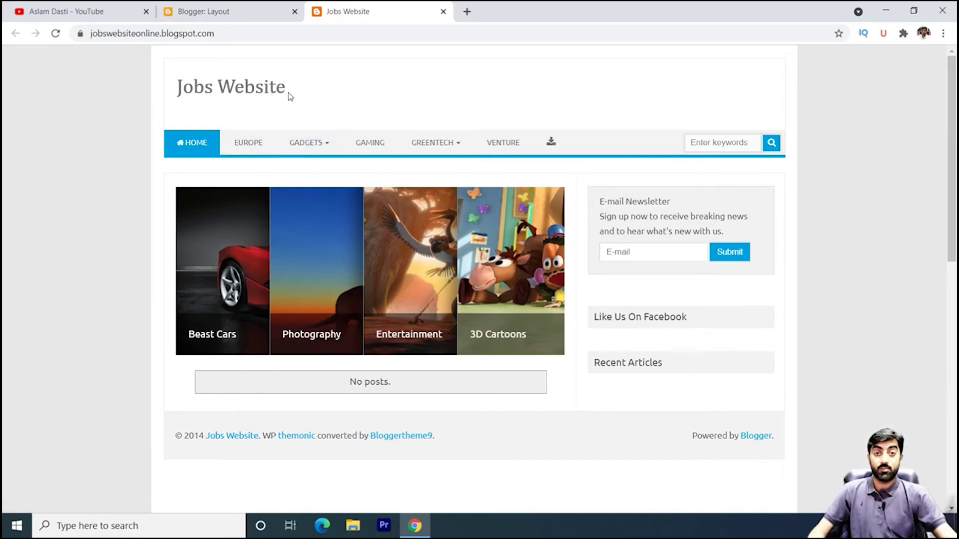
Step: Create a blank blog page titled "About us" and publish it
click(231, 11)
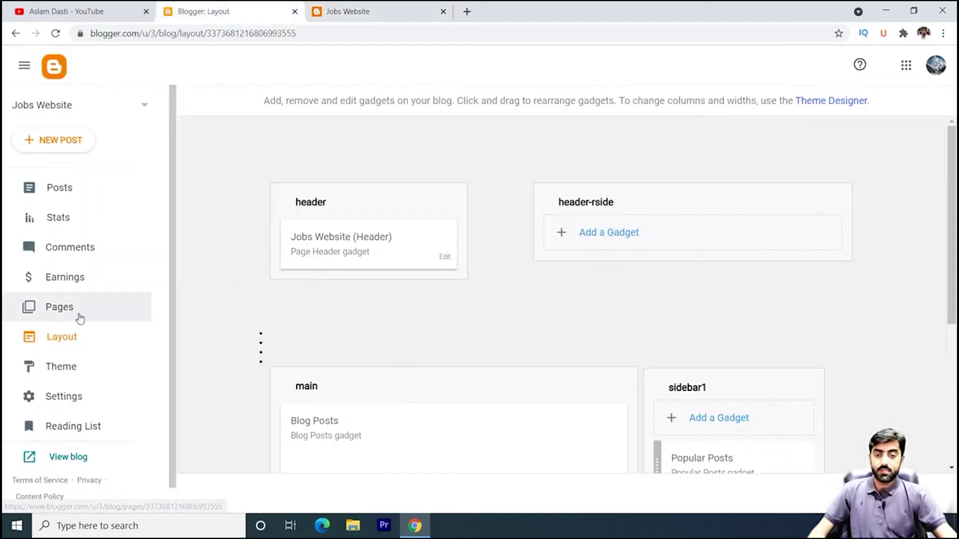
click(57, 318)
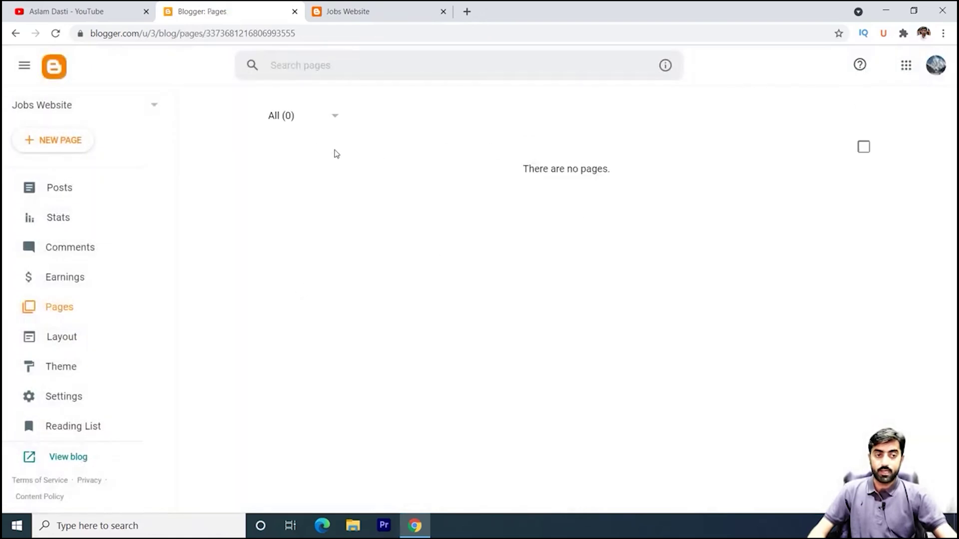
click(70, 141)
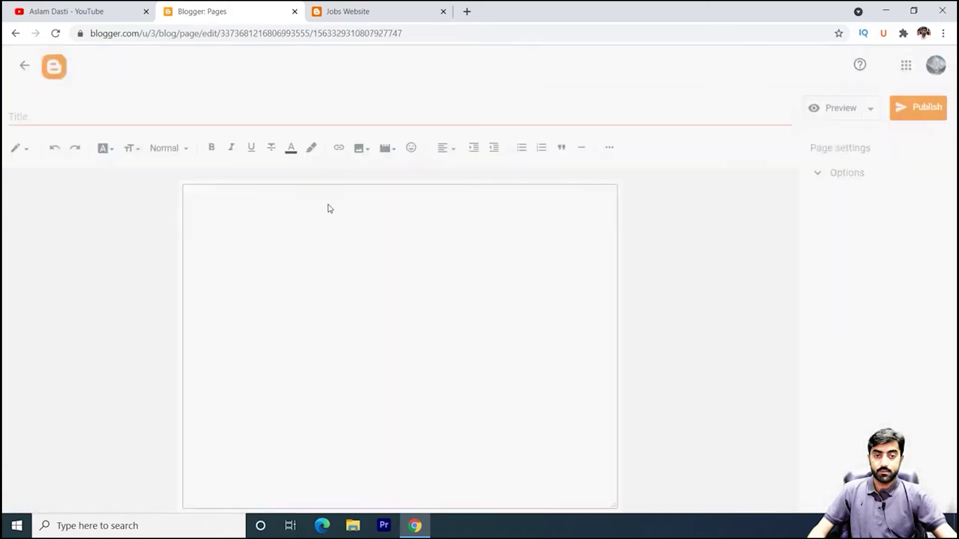
click(108, 113)
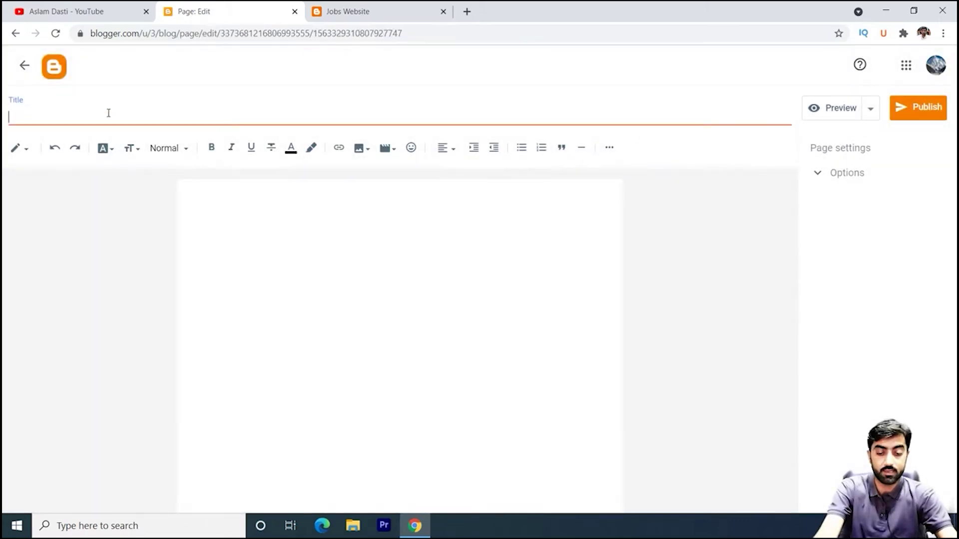
text(About us)
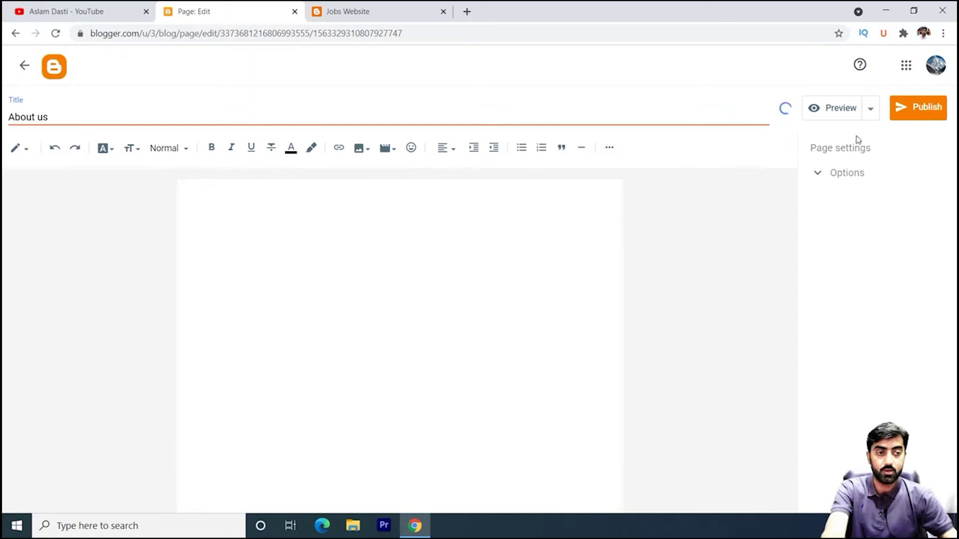
click(924, 109)
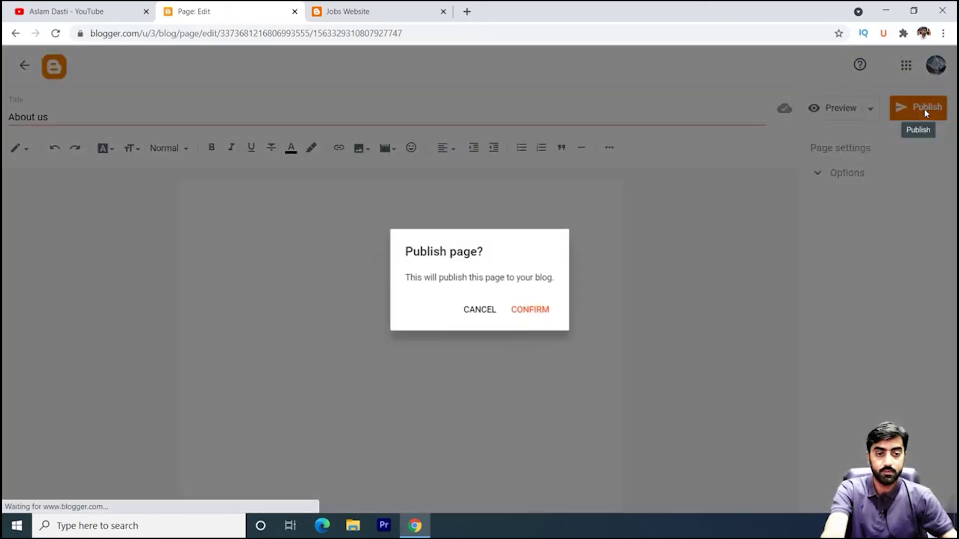
click(526, 310)
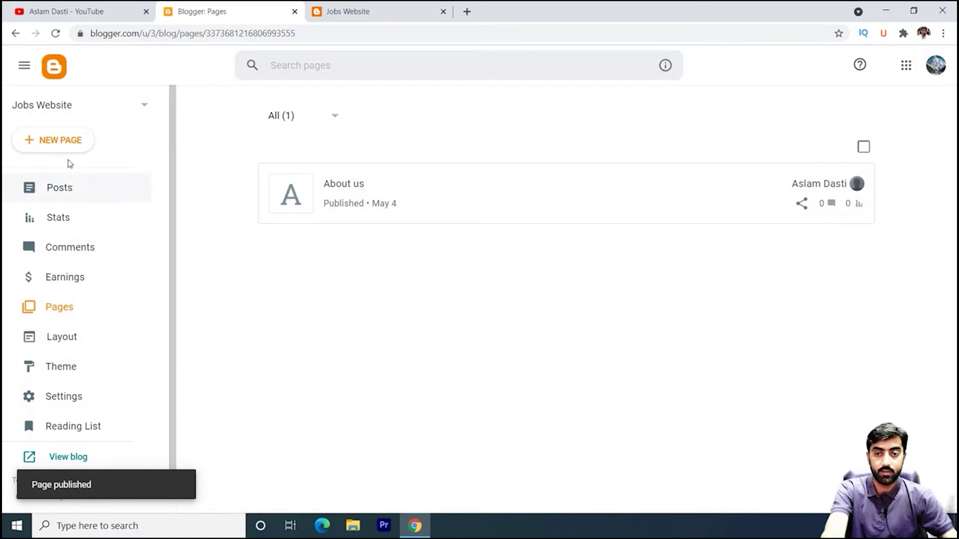
Step: Create a blank blog page titled "Contact us" and publish it
click(65, 143)
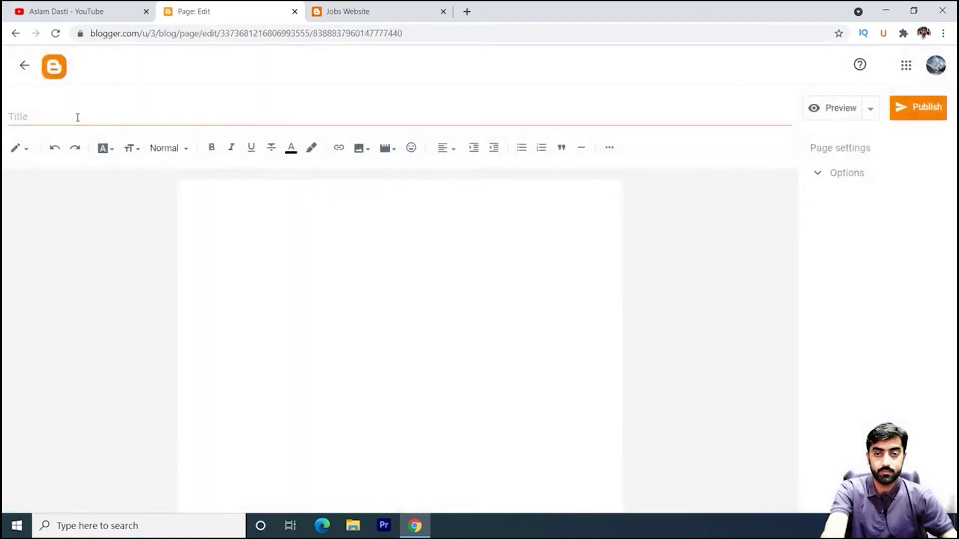
click(77, 117)
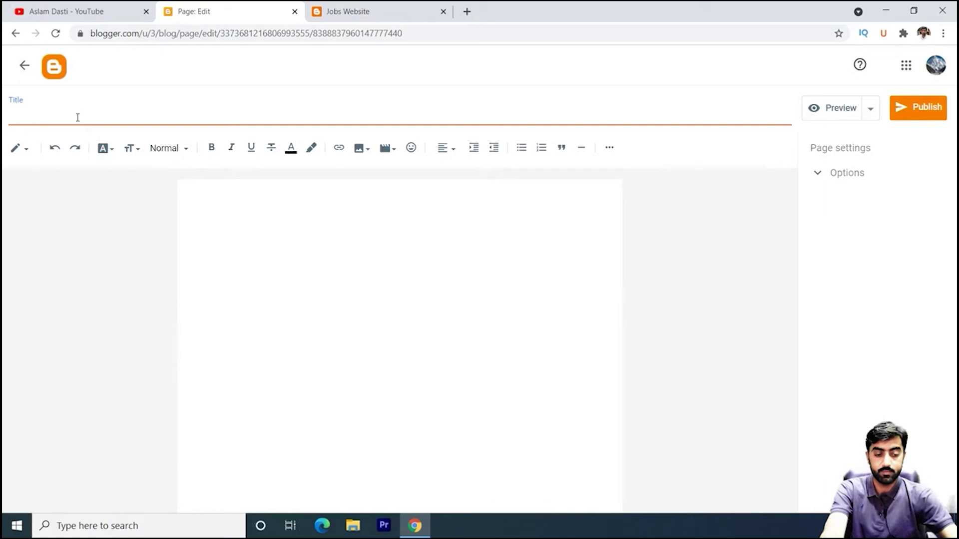
text(Contact us)
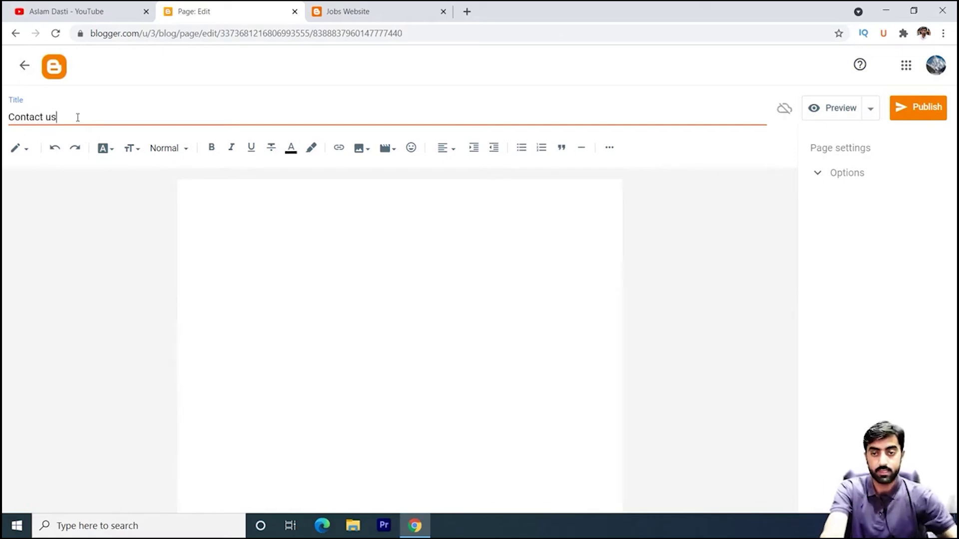
click(917, 107)
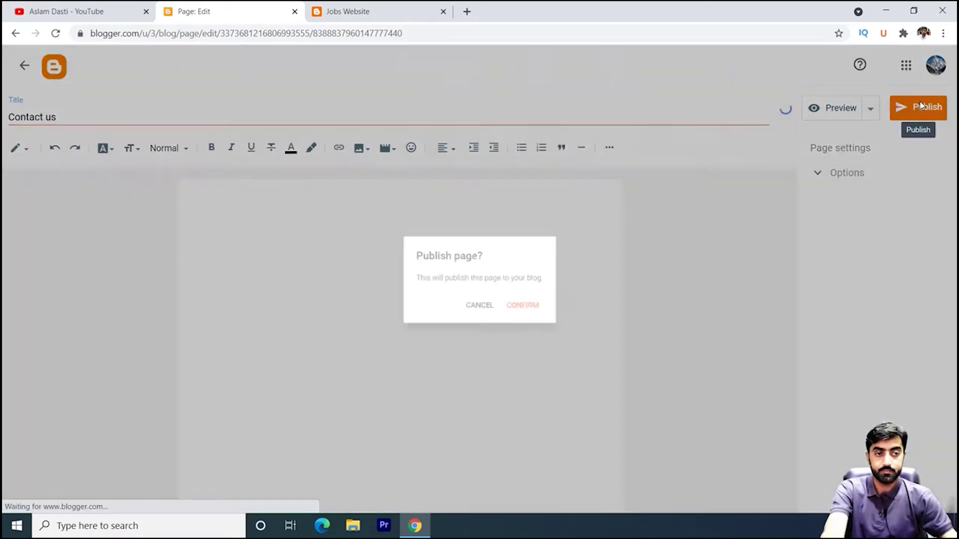
click(533, 311)
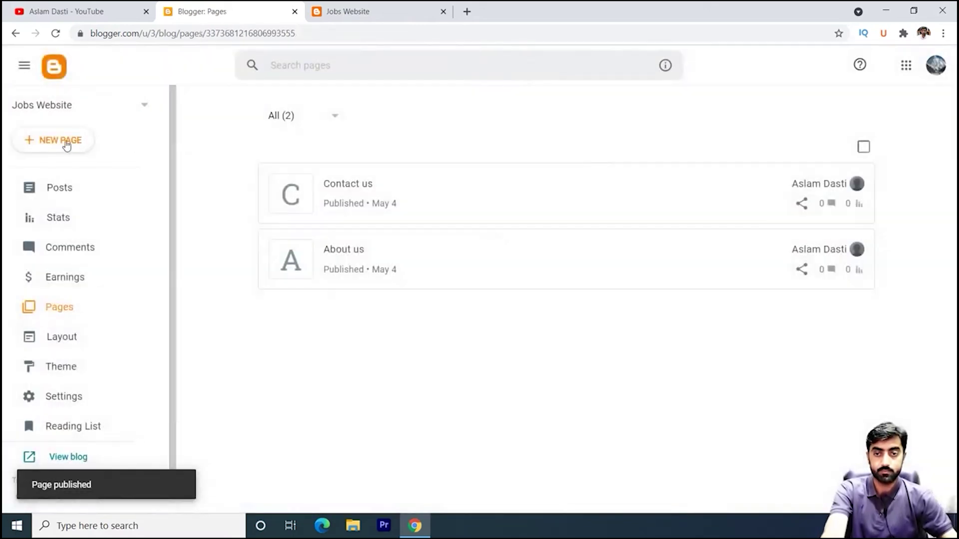
Step: Create a blank blog page titled "Privacy Policy" and publish it
click(57, 144)
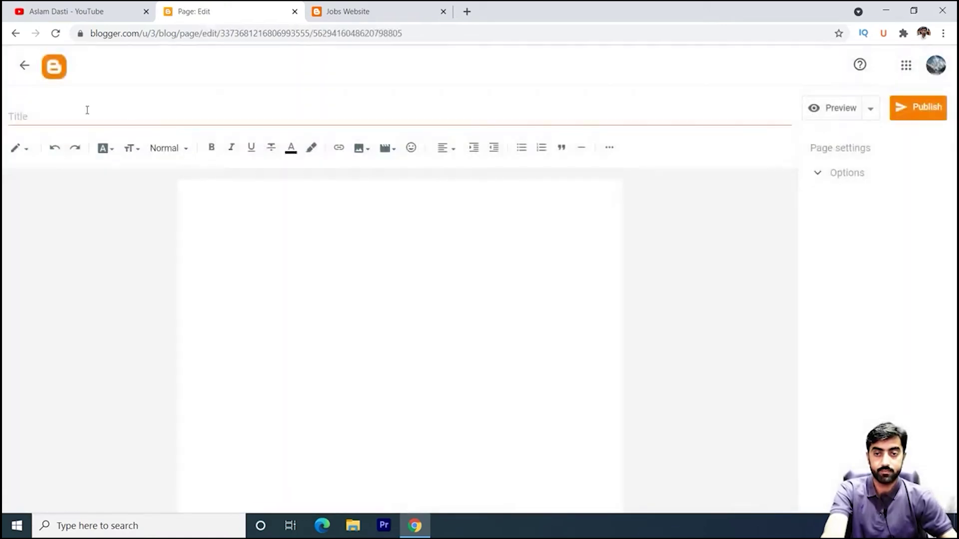
click(68, 117)
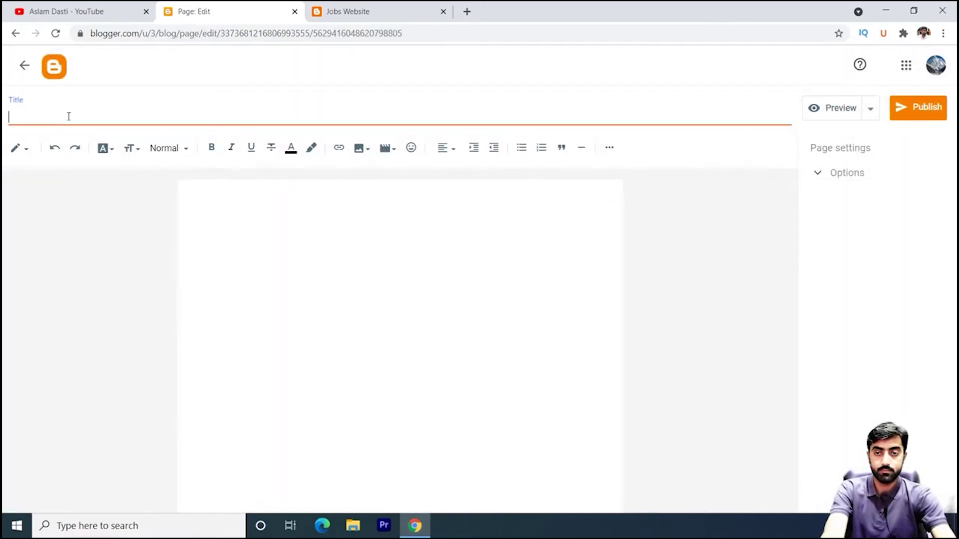
text(Privacy Policy)
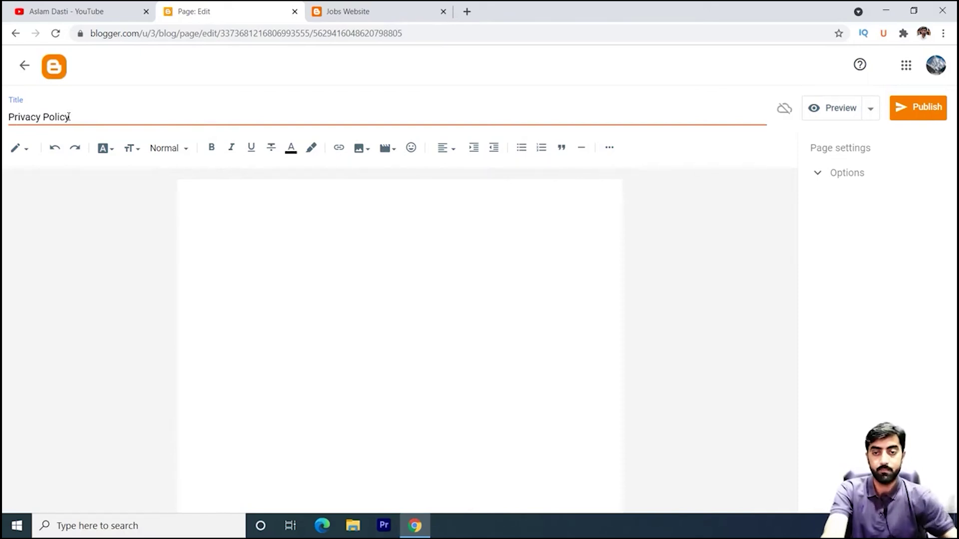
click(927, 111)
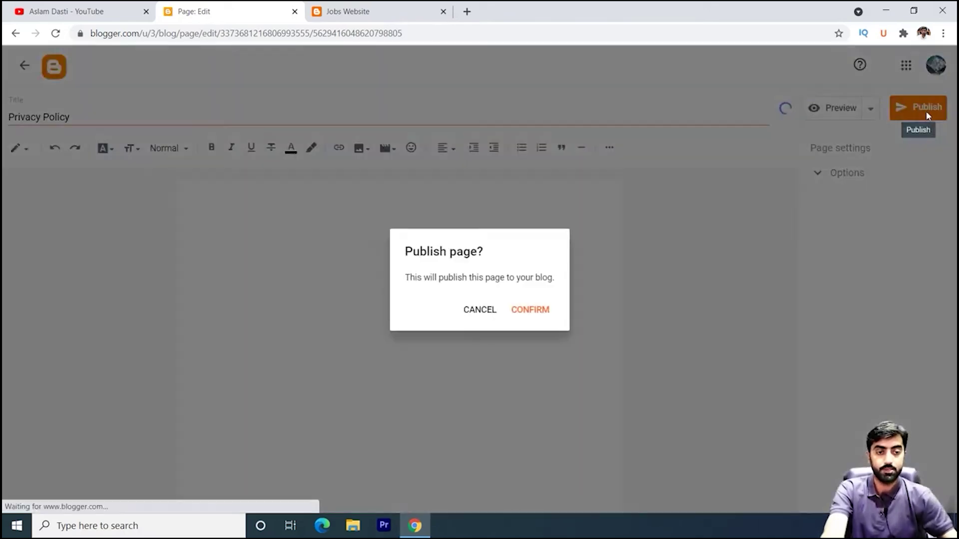
click(540, 310)
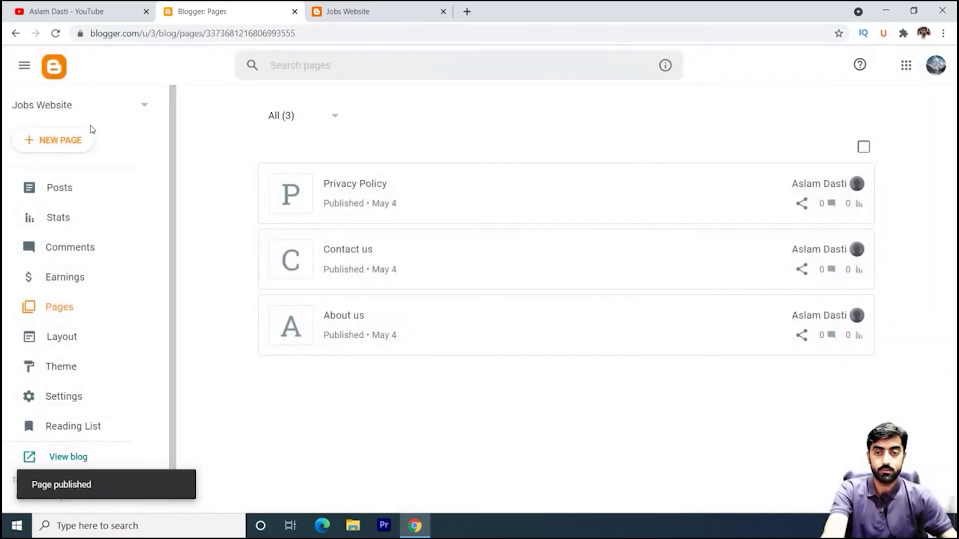
Step: Create a blank blog page titled "Disclaimer" and publish it
click(56, 143)
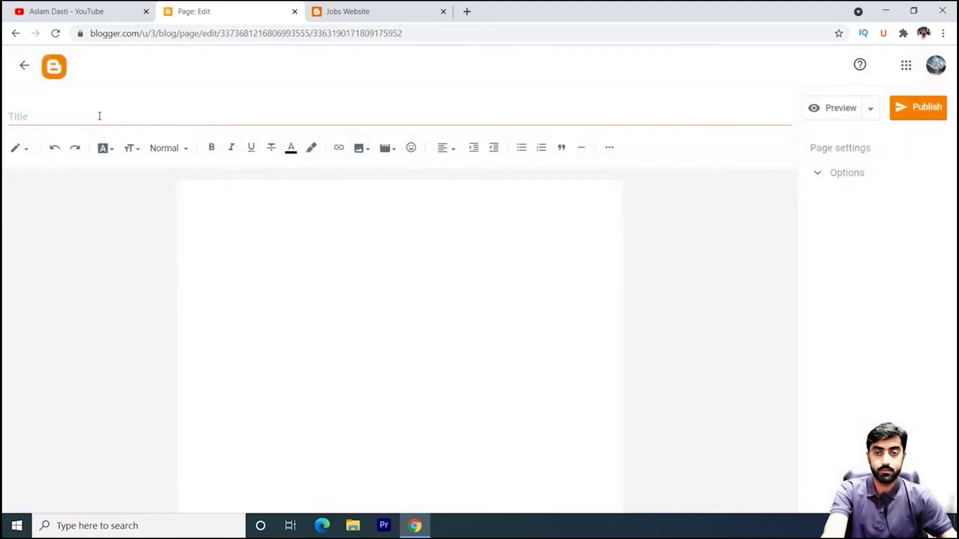
click(99, 116)
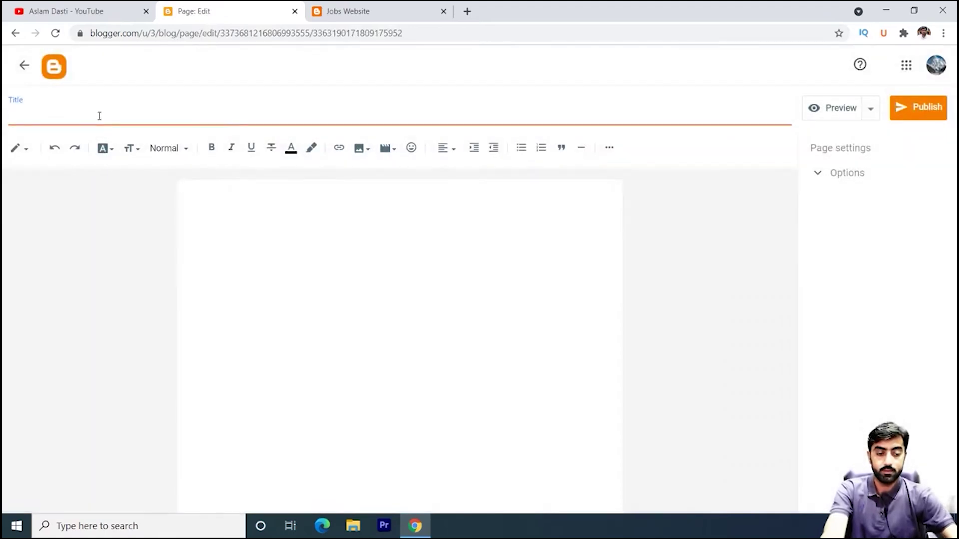
text(Disclaimer)
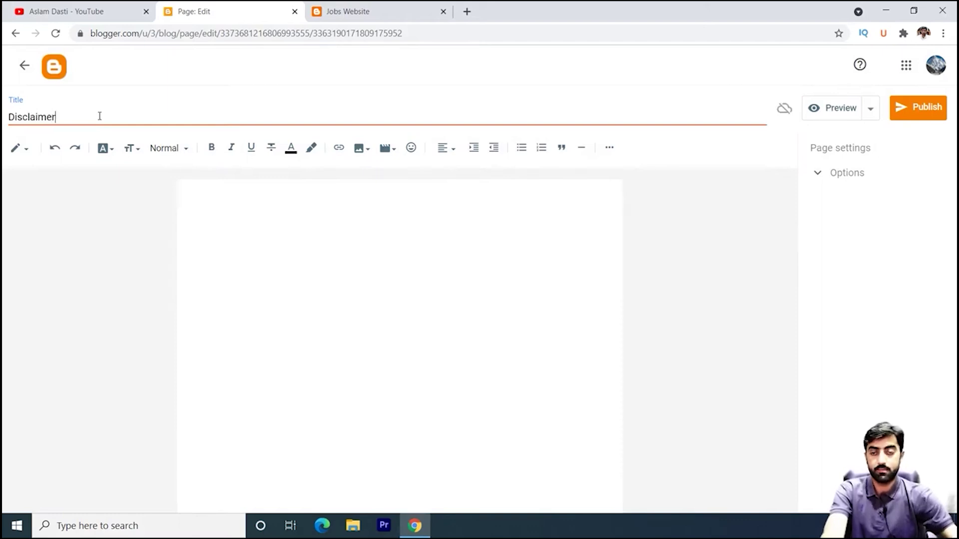
click(924, 111)
click(531, 310)
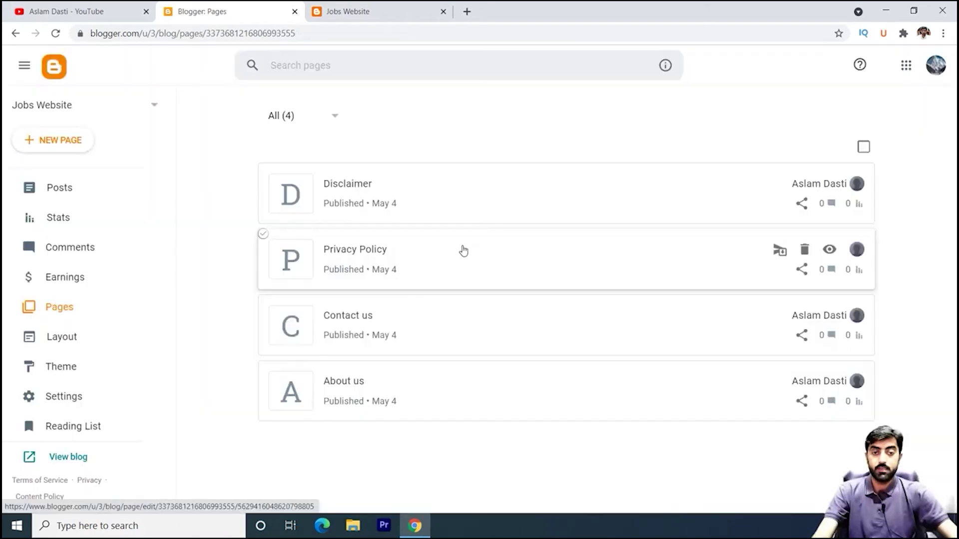
Step: View the live blog's header, and open the Page Header gadget's configuration in the blog layout
click(399, 12)
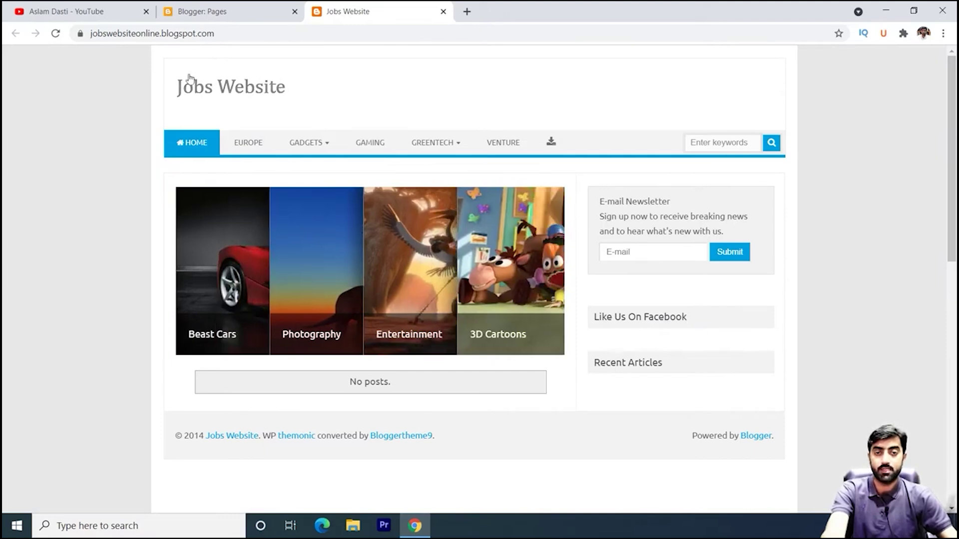
key(ctrl+shift+Tab)
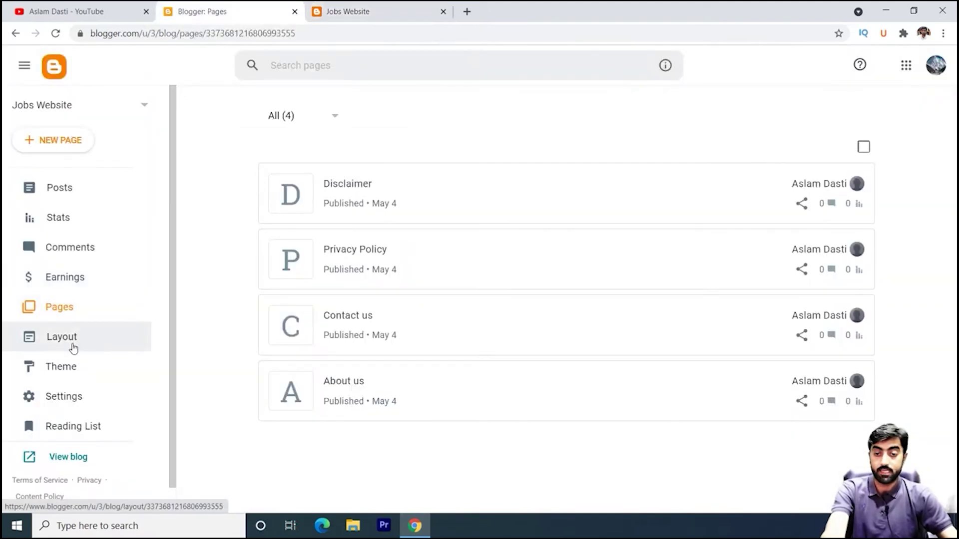
click(62, 344)
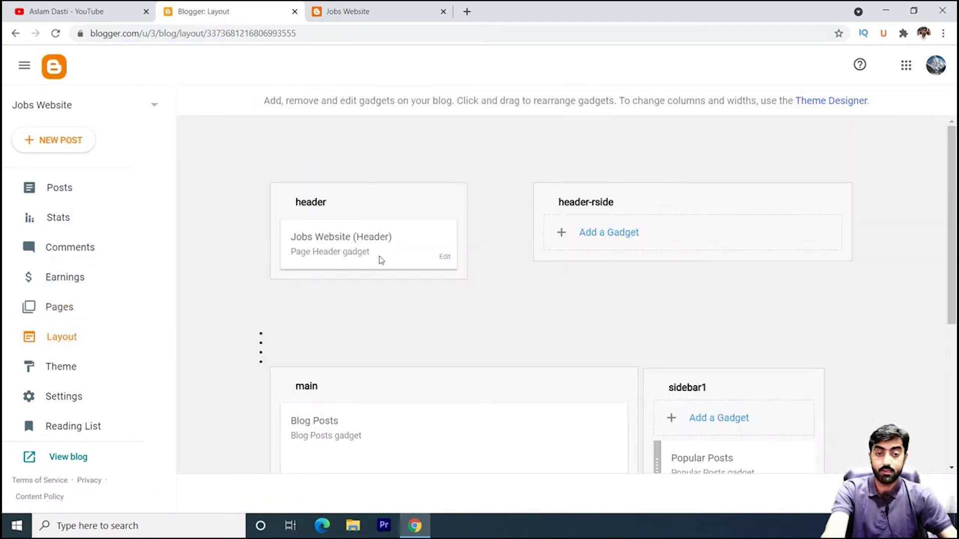
click(444, 258)
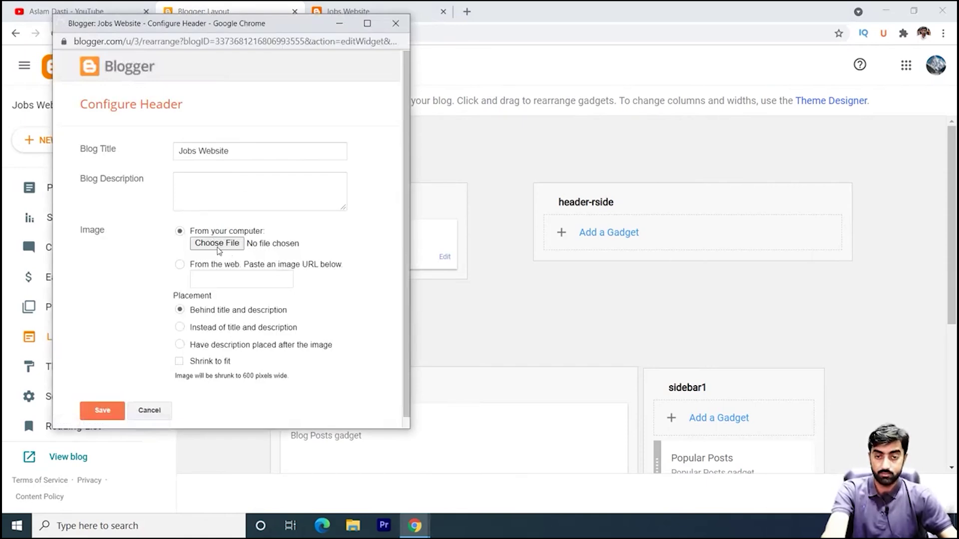
Step: Open cooltext.com in a new browser tab
click(467, 11)
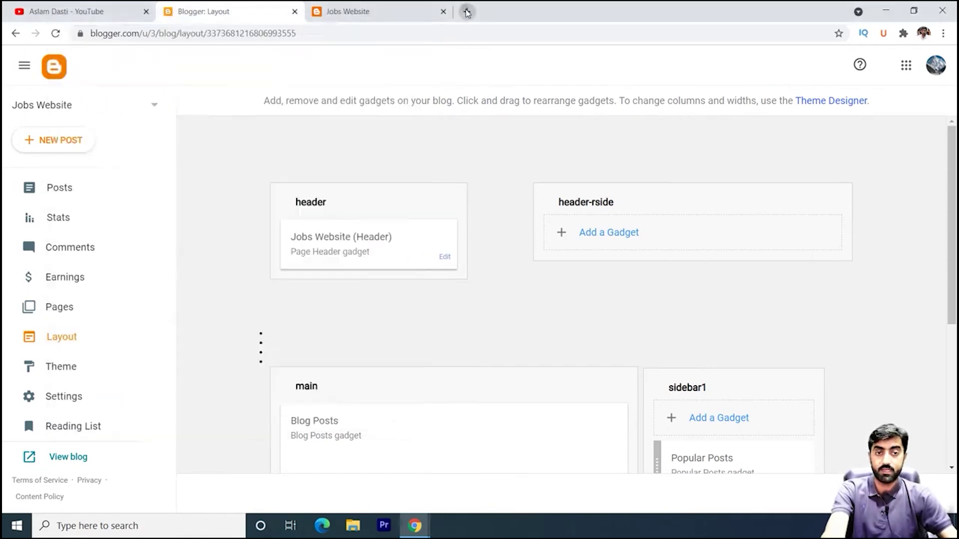
text(c)
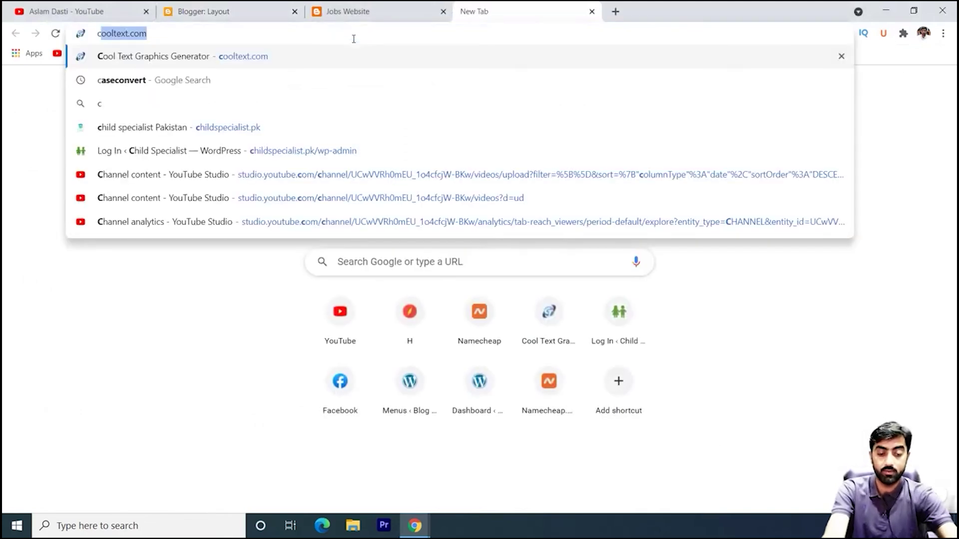
key(BackSpace)
text(o)
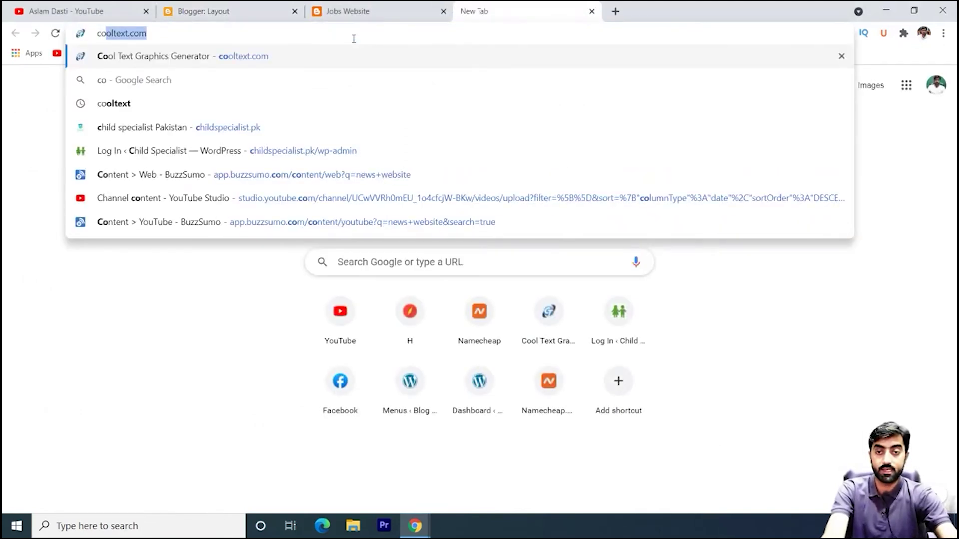
key(Return)
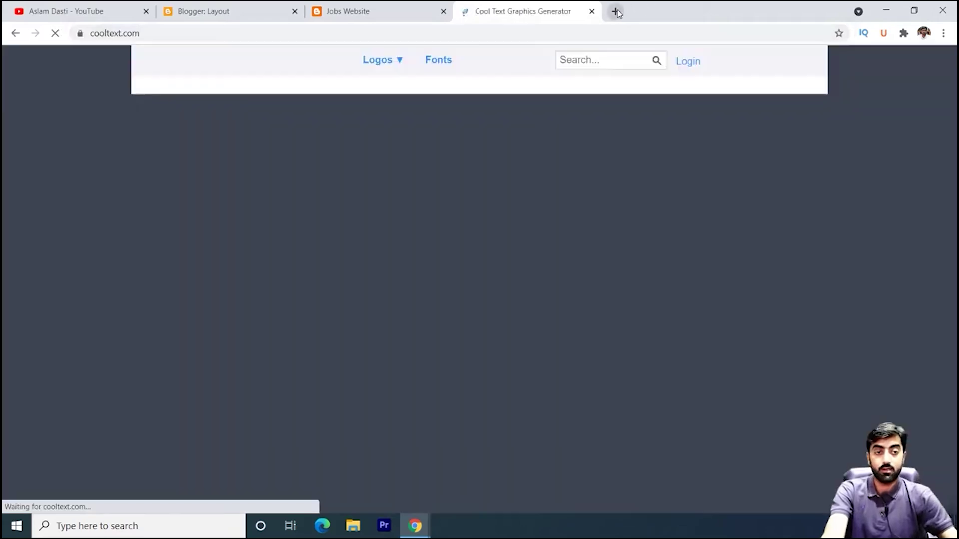
Step: Open logomakr.com in another new tab, compare it with Cool Text, and select its sample text
click(617, 12)
text(logomakr.com)
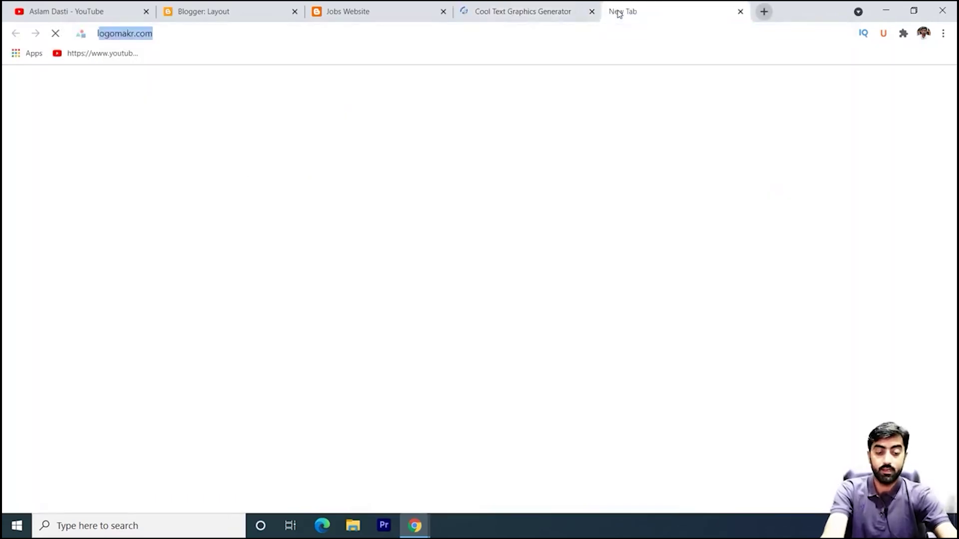
key(Return)
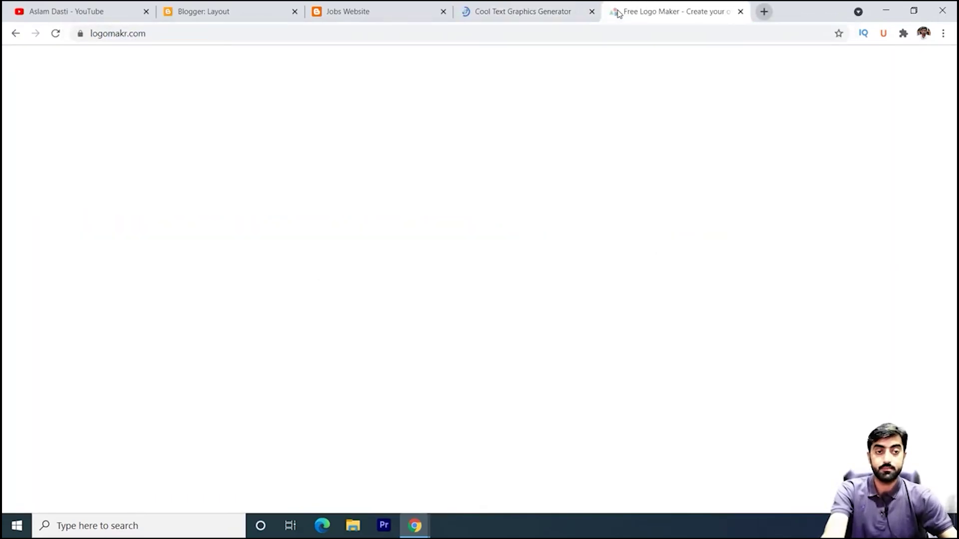
click(520, 12)
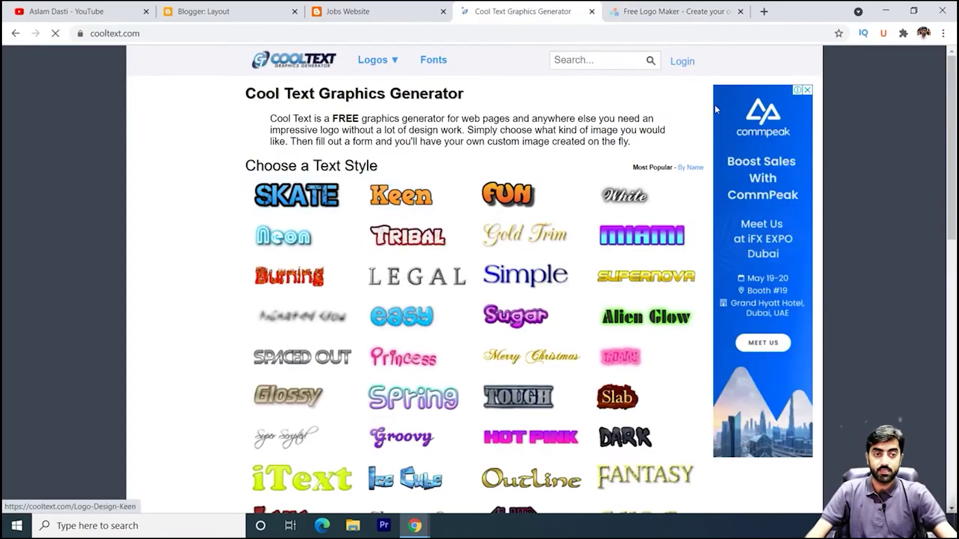
click(669, 11)
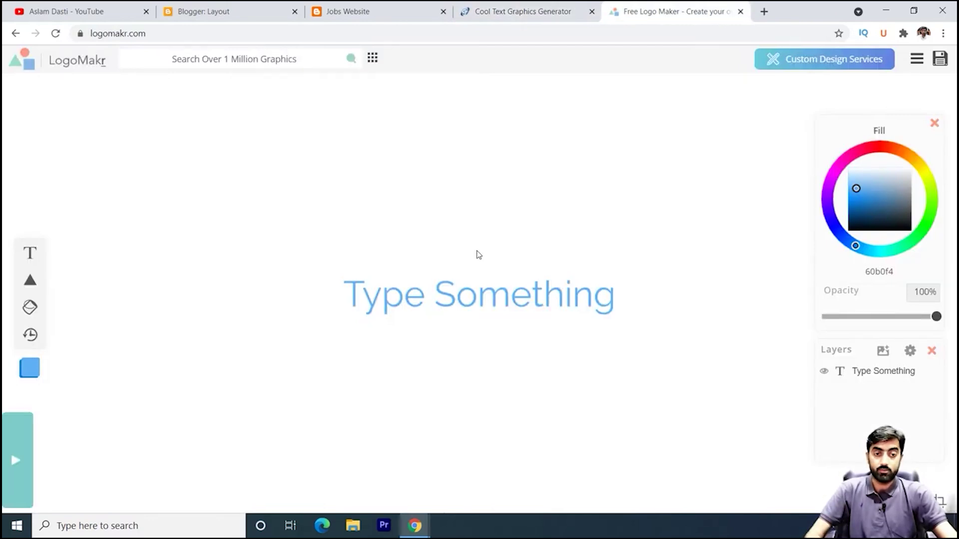
click(430, 292)
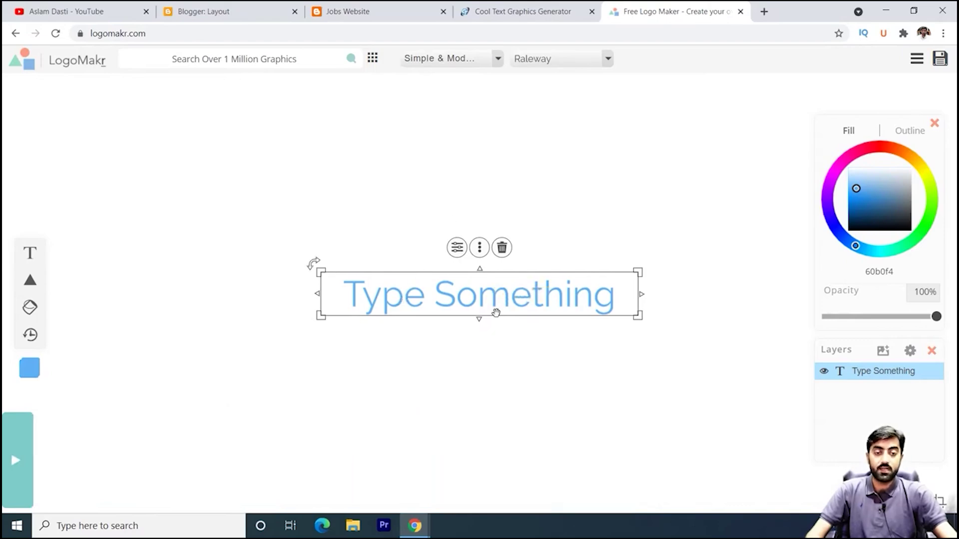
Step: Start a logo in the Skate text style on Cool Text and set its logo text to "Jobs"
click(509, 6)
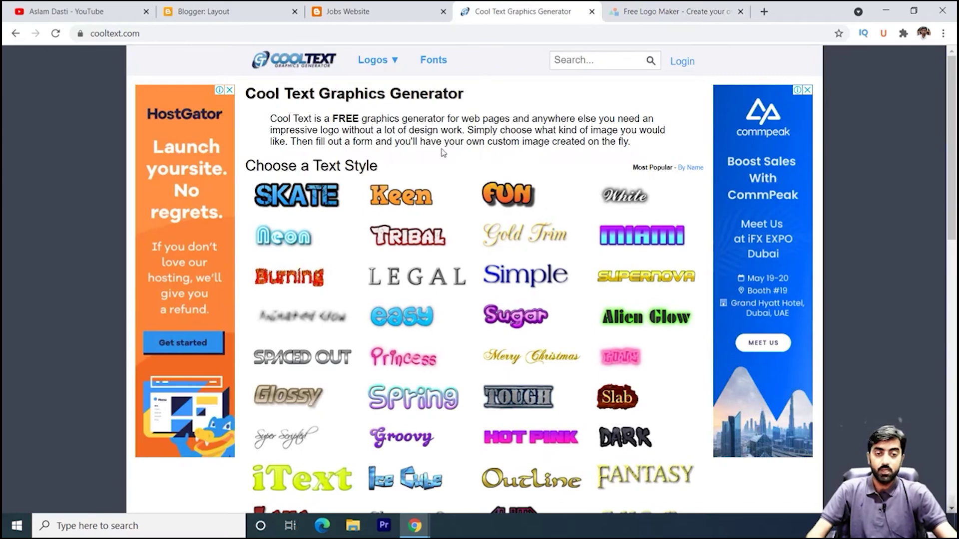
click(308, 201)
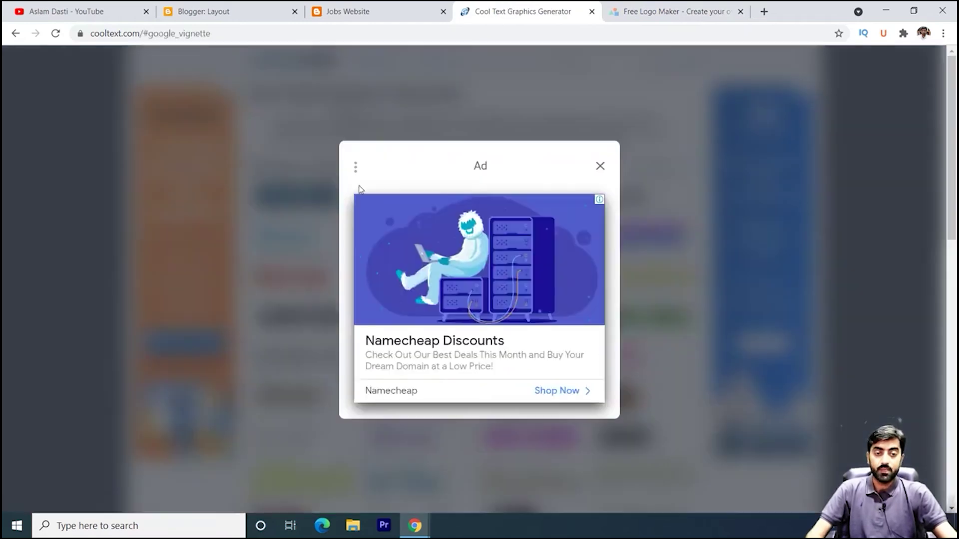
click(601, 166)
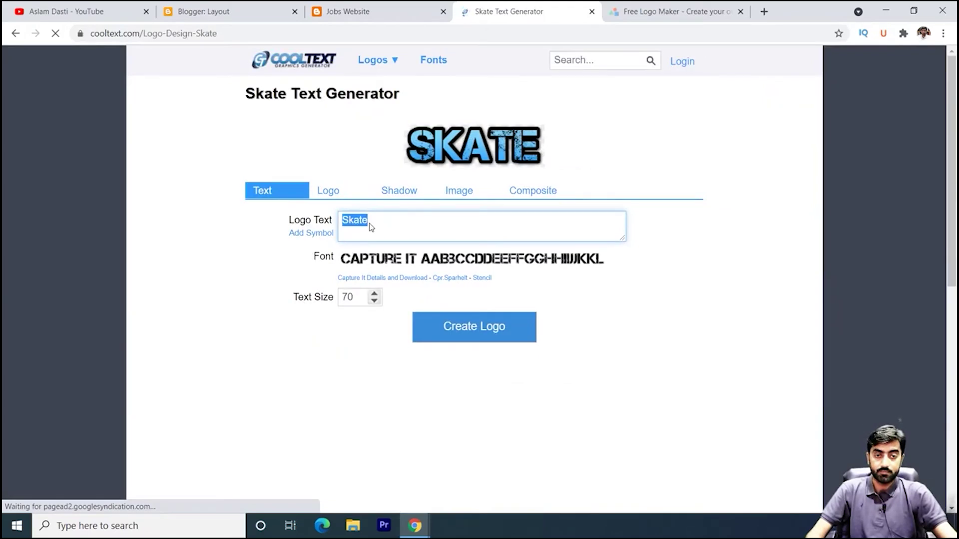
text(Jobs)
click(475, 328)
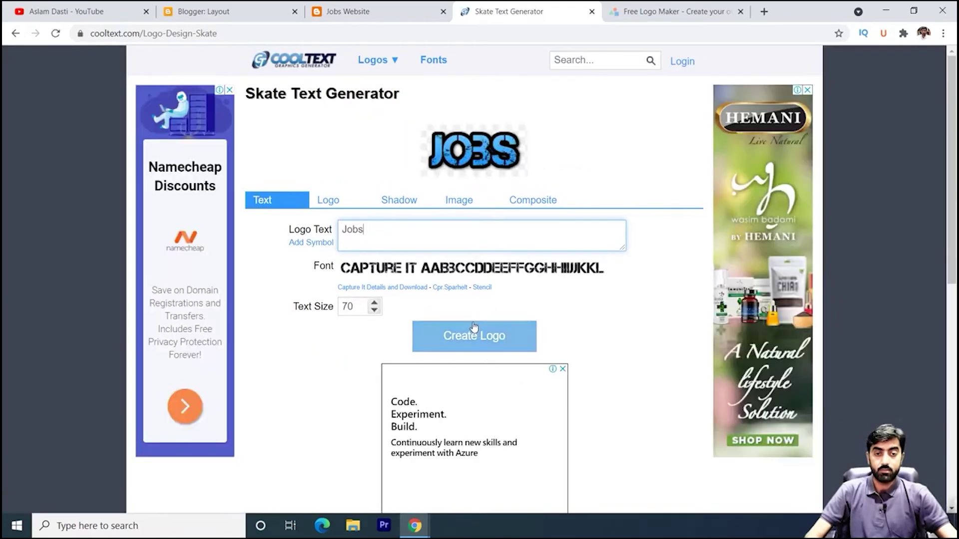
Step: Check the live blog's header area, and generate and download the Jobs logo from Cool Text
click(379, 9)
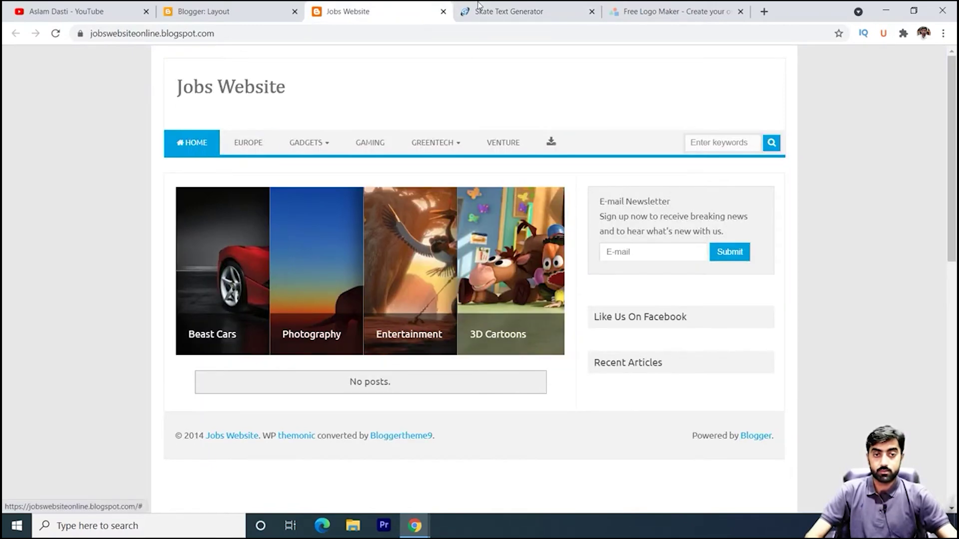
click(509, 13)
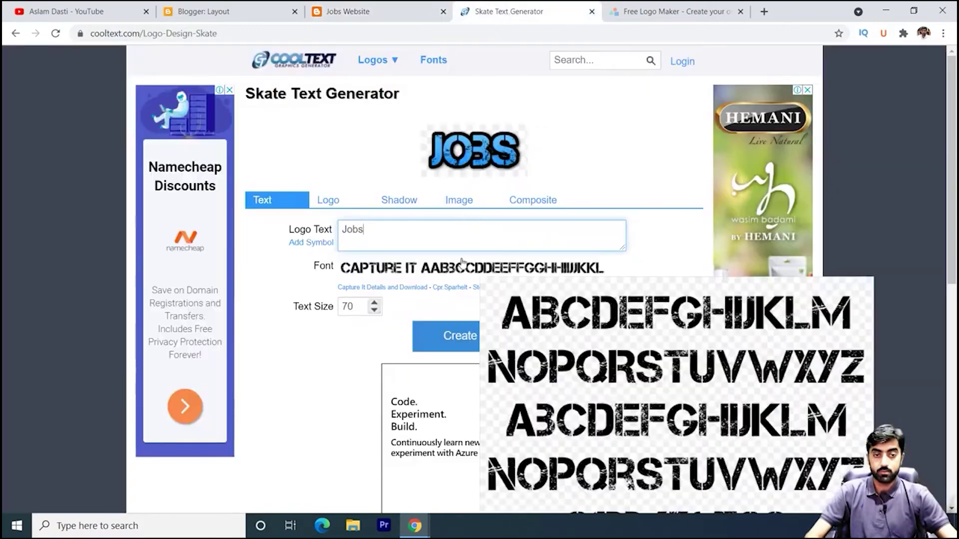
click(471, 338)
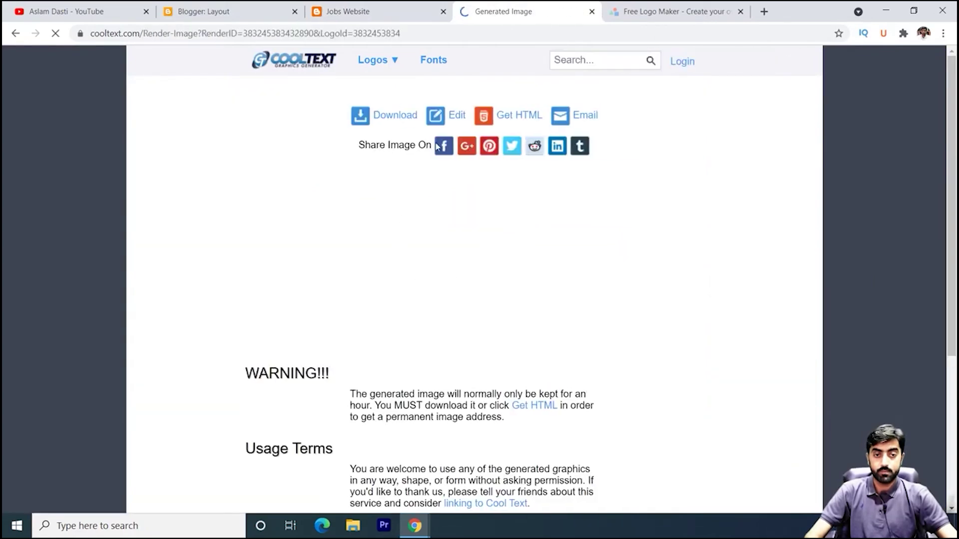
click(363, 121)
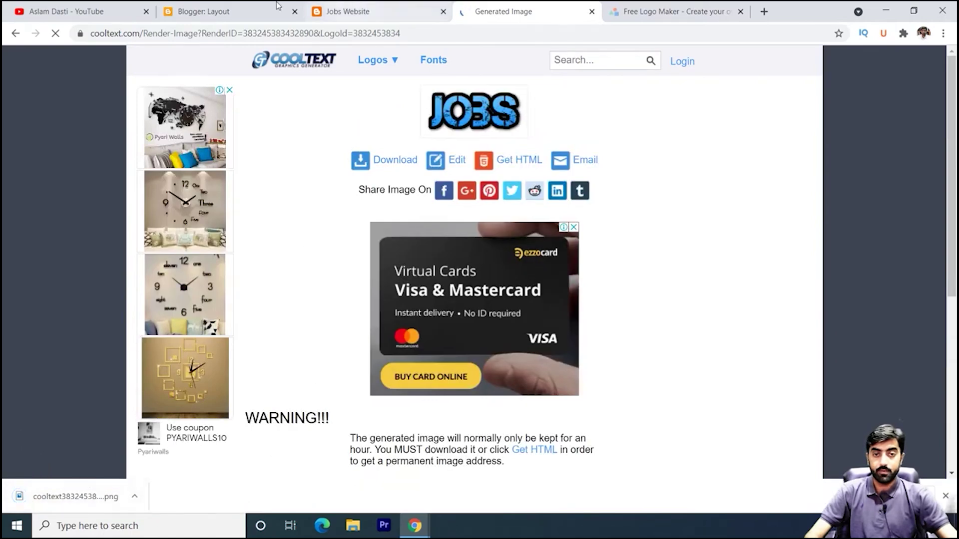
click(241, 6)
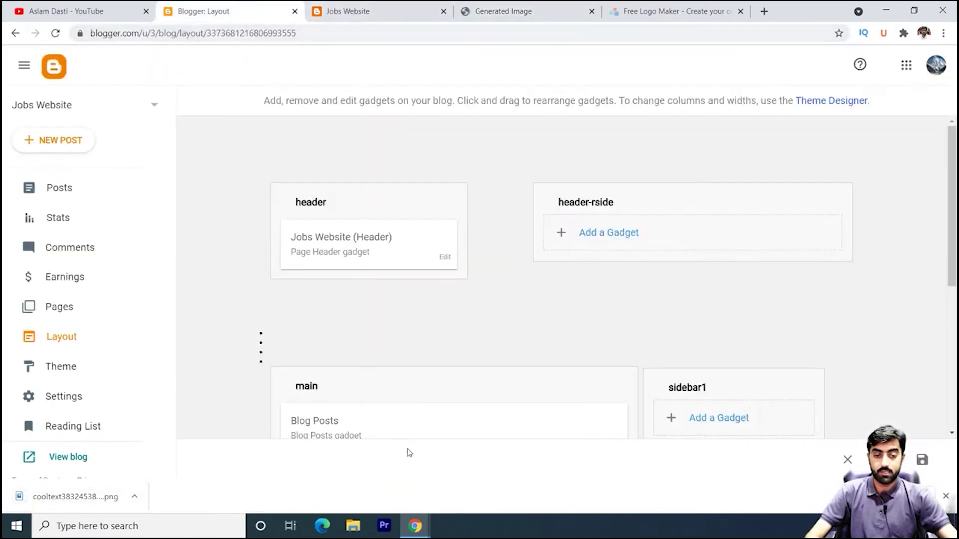
mouse_move(416, 535)
click(466, 456)
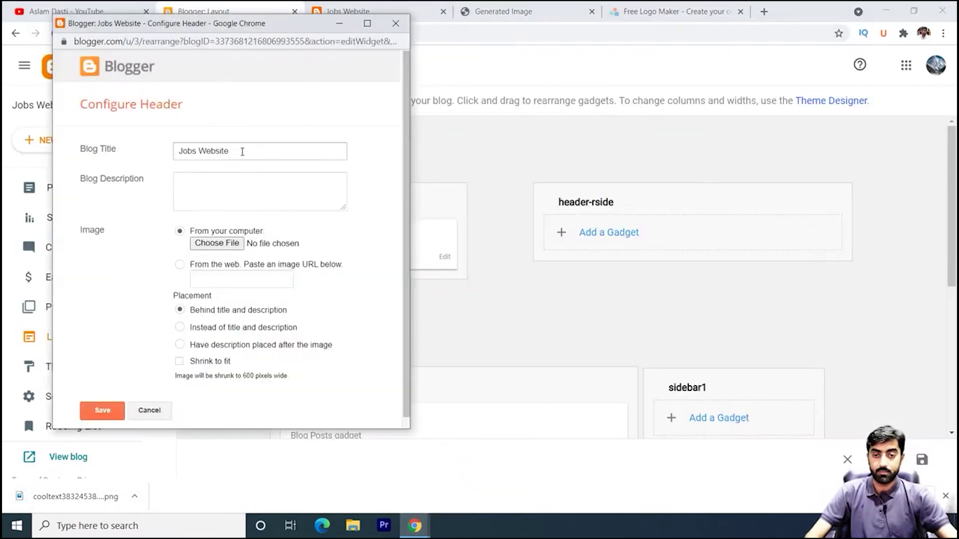
click(227, 243)
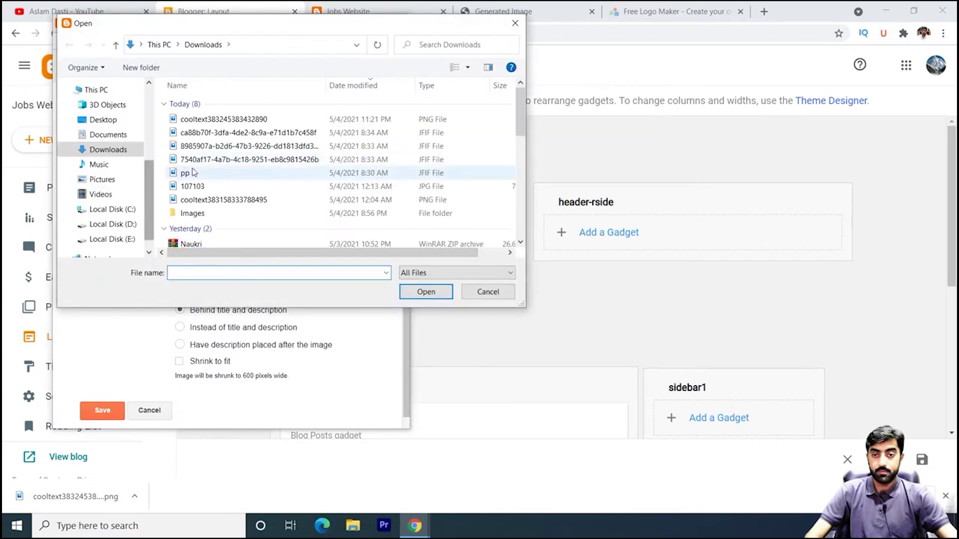
double_click(233, 120)
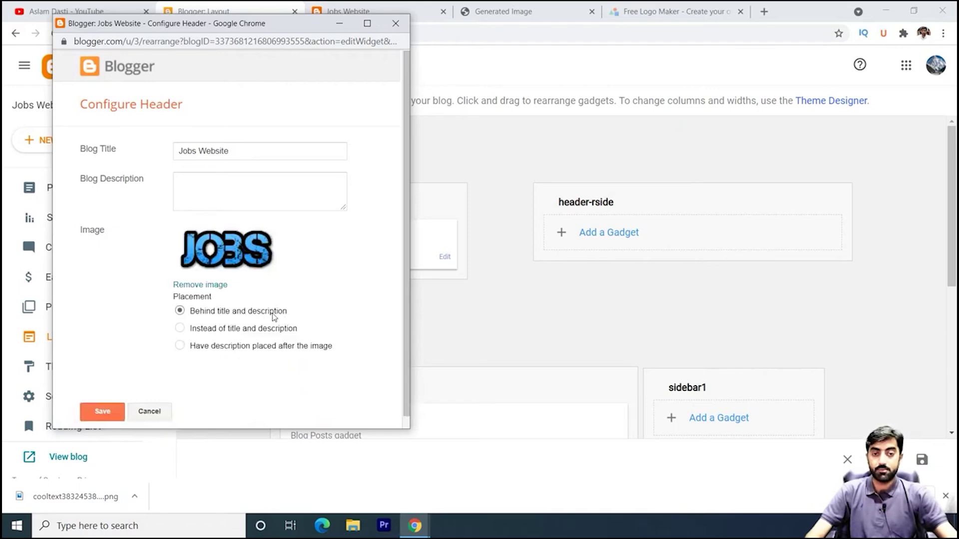
Step: Save the header with the image placed instead of title and description, and reload the live blog
drag(210, 29, 465, 96)
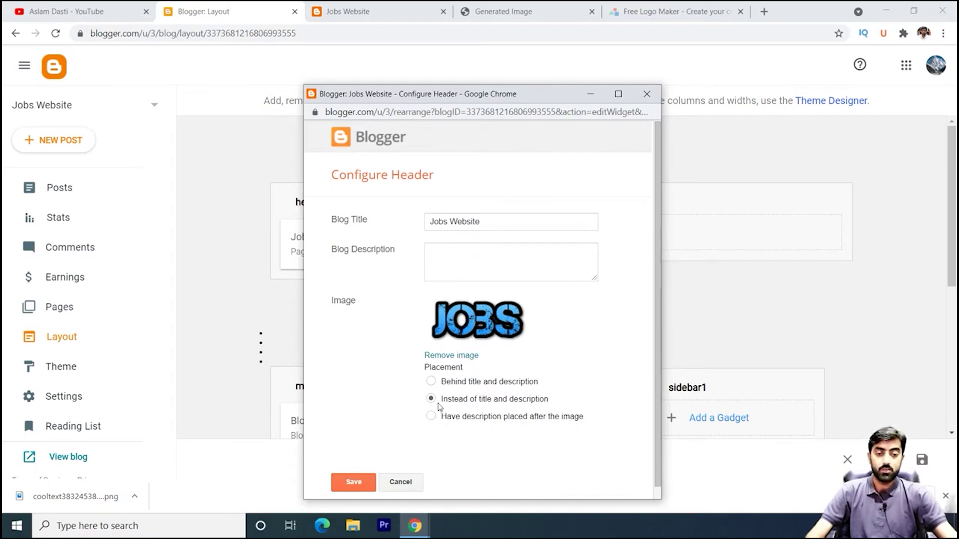
click(472, 257)
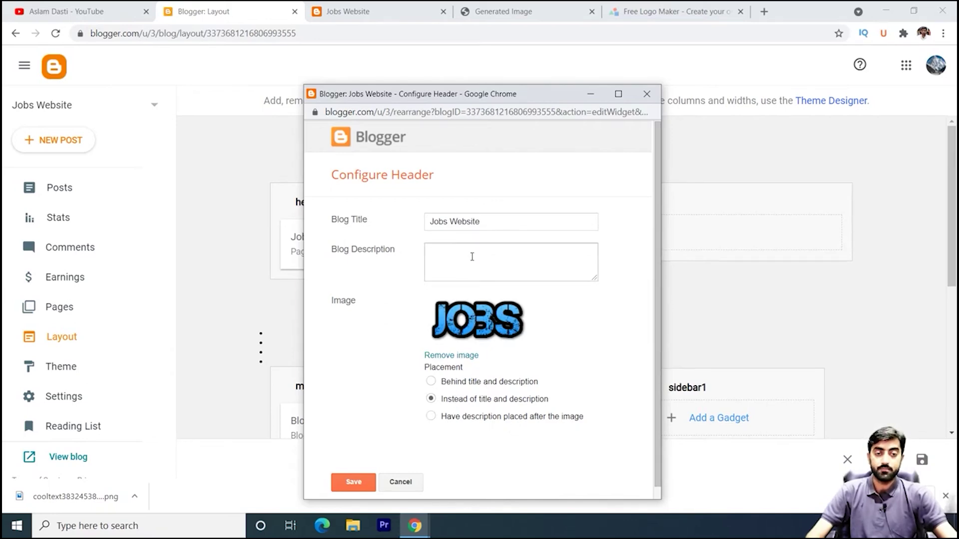
click(454, 259)
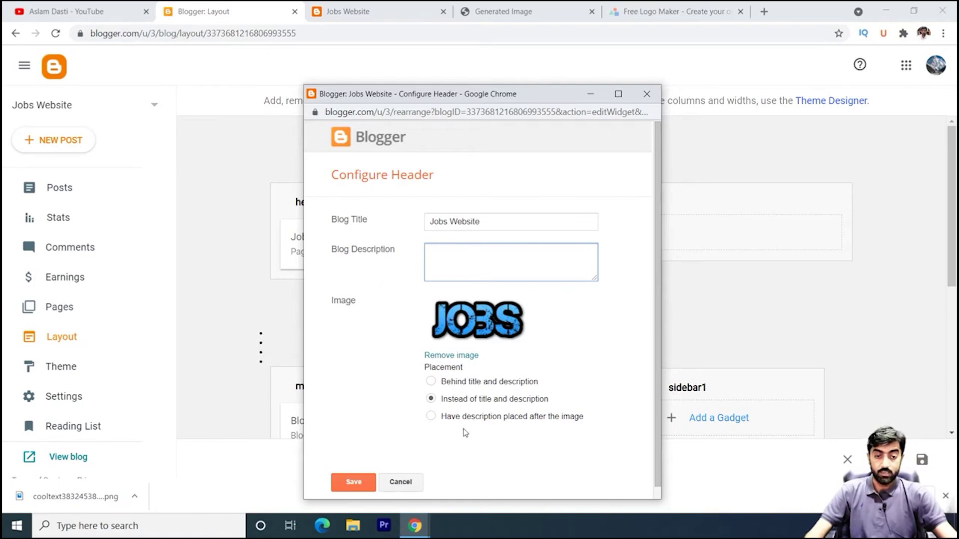
click(354, 482)
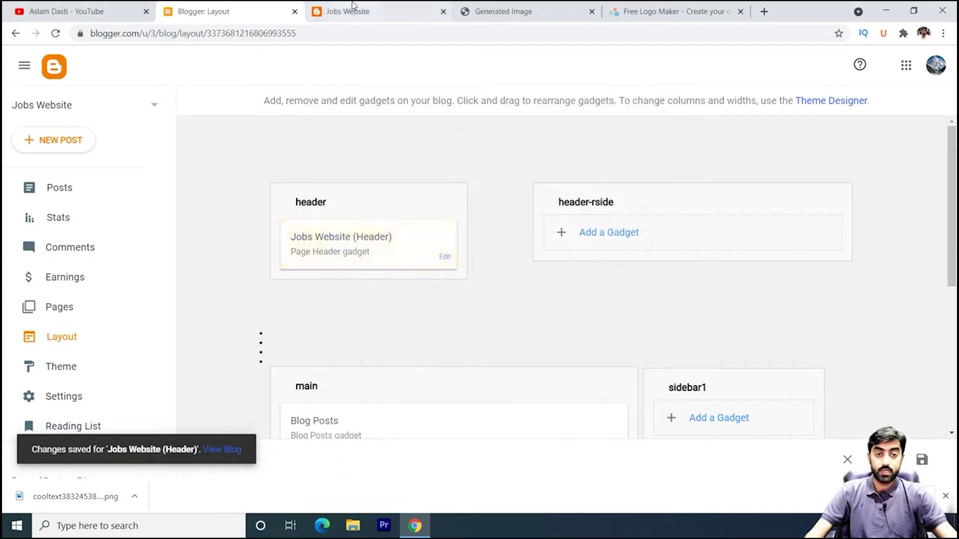
click(350, 9)
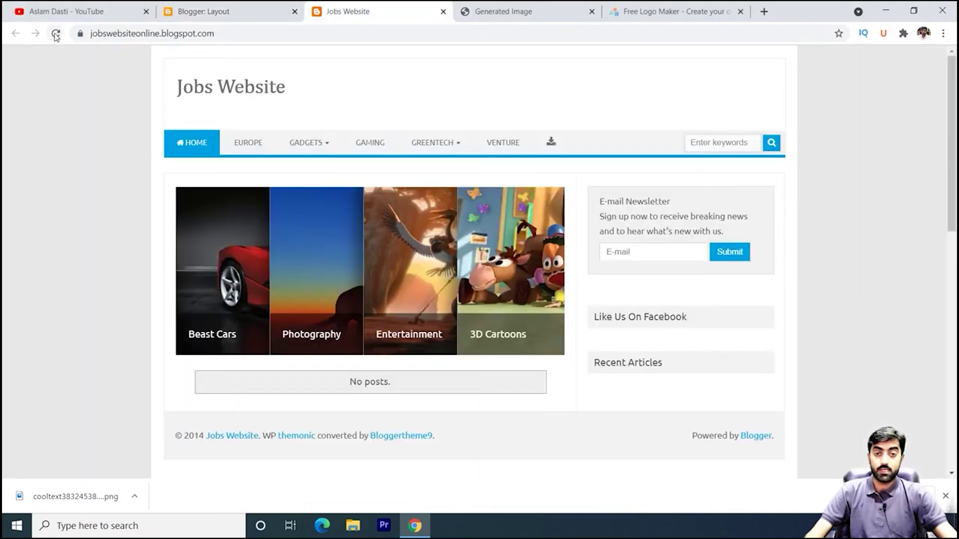
click(55, 34)
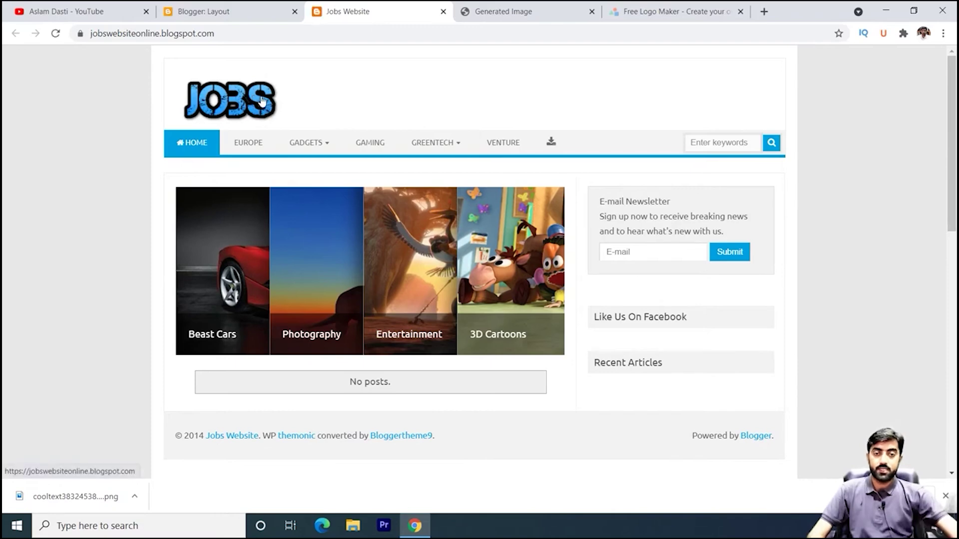
Step: Open the blog's settings in Blogger and view the title setting without changing it
click(224, 15)
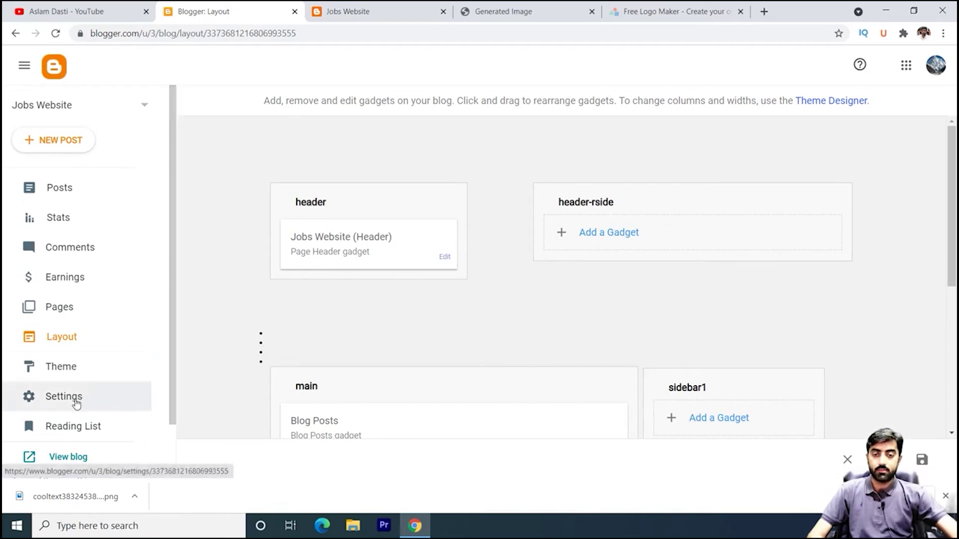
click(75, 399)
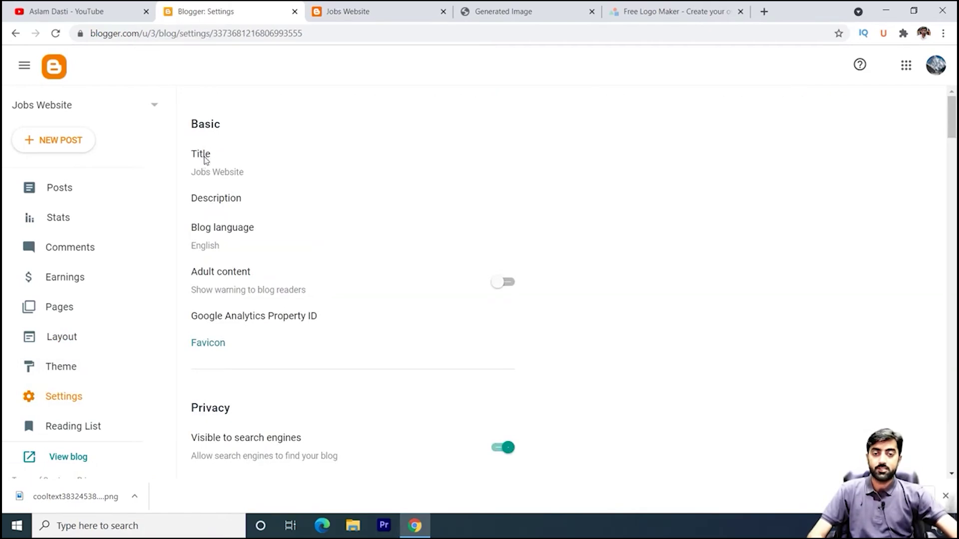
click(205, 161)
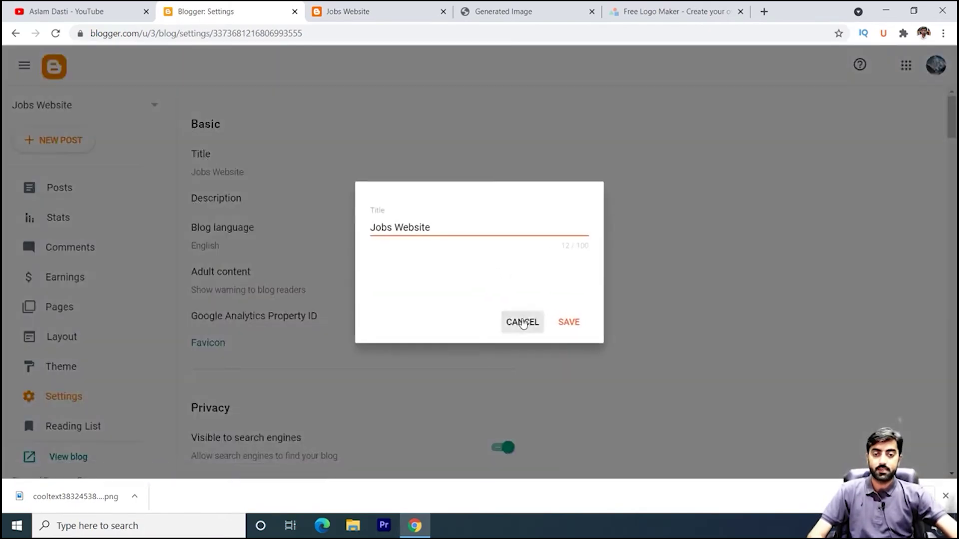
click(522, 322)
Step: Set the blog description to "Create a jobs website in blogger" and save it
click(215, 199)
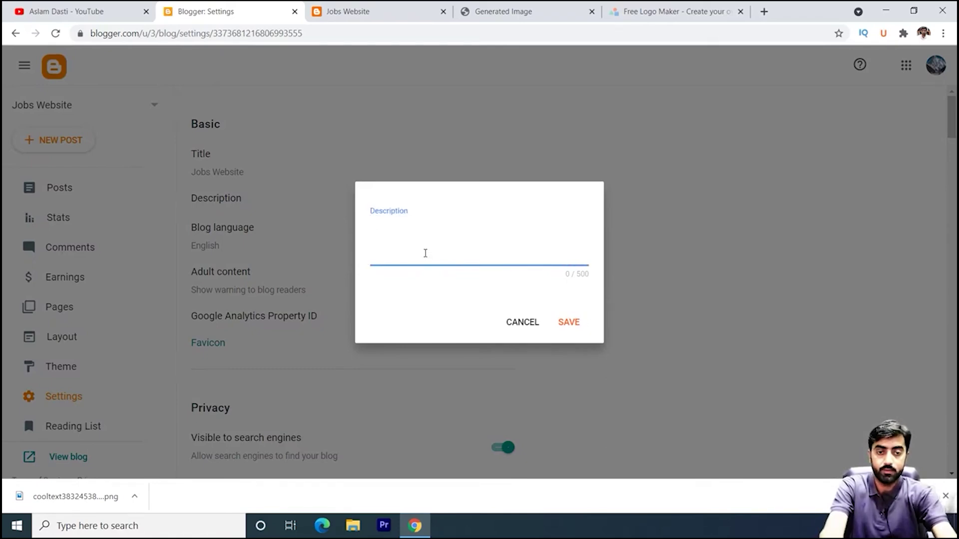
text(Create a jobs website in blo)
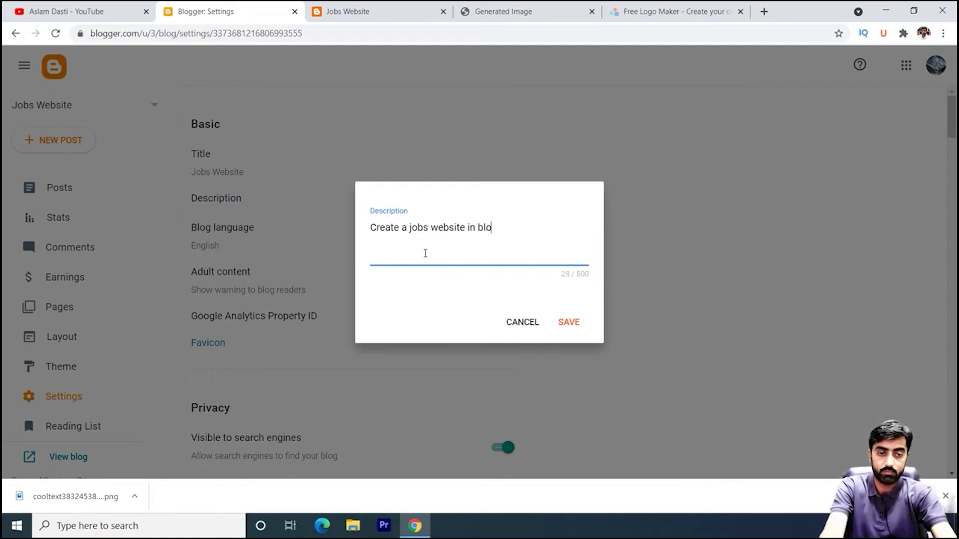
text(ger)
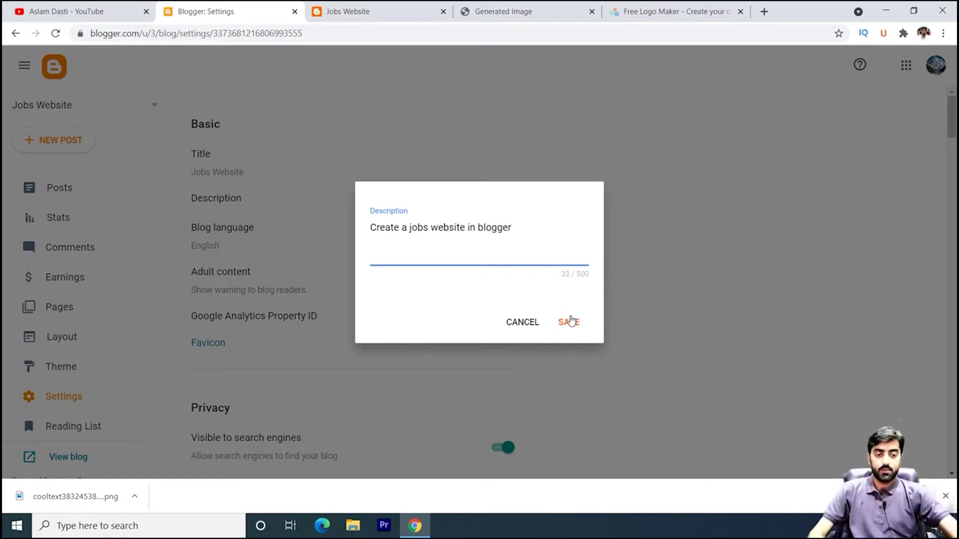
click(569, 321)
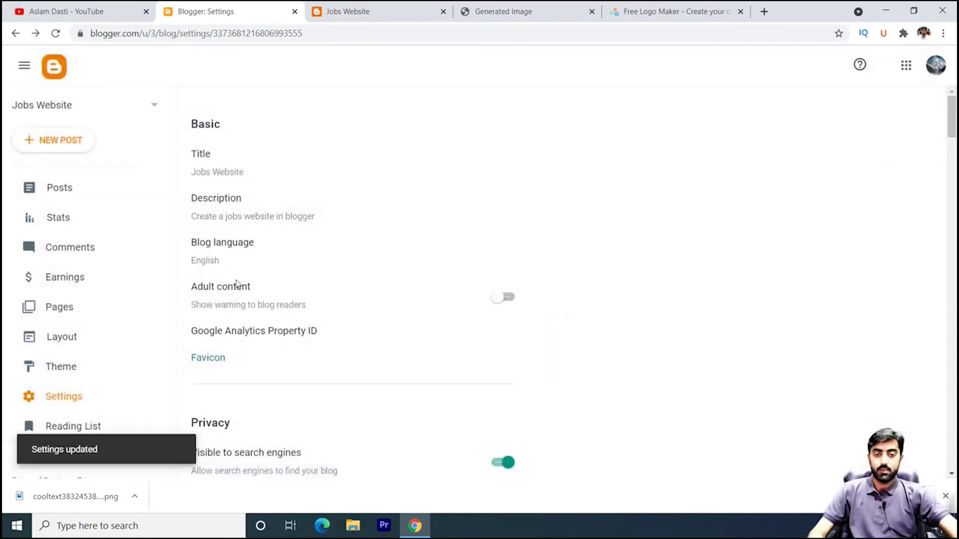
Step: View the blog language options and the Google Analytics Property ID setting without changing either
click(232, 256)
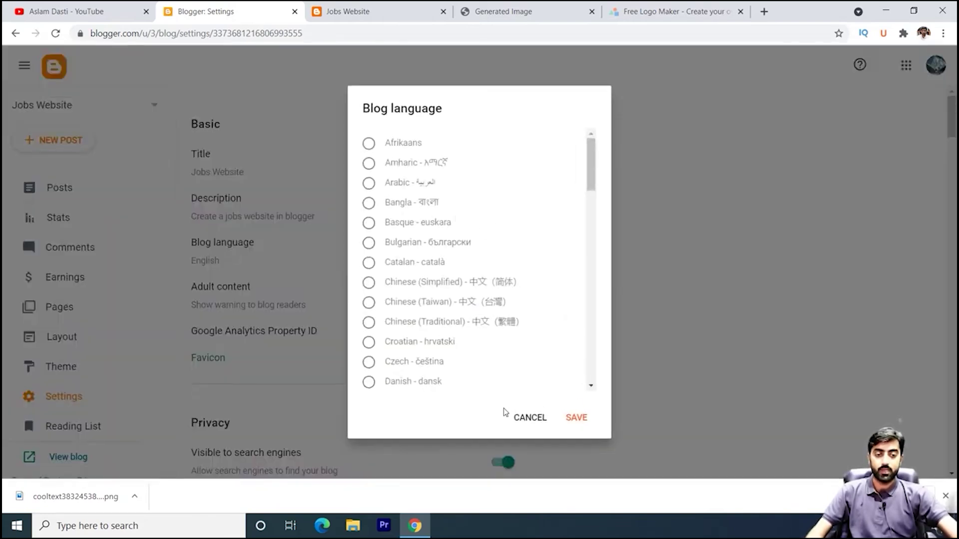
click(529, 418)
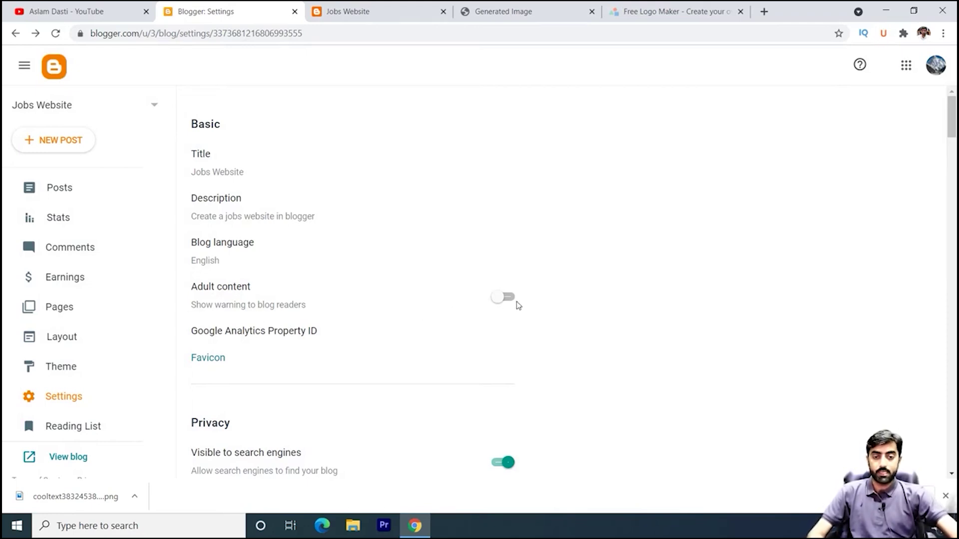
click(283, 334)
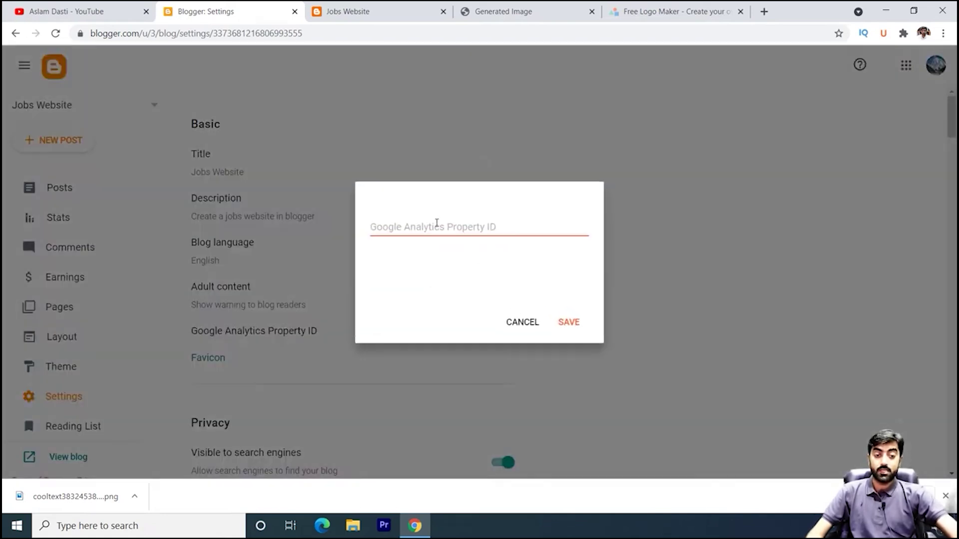
click(520, 323)
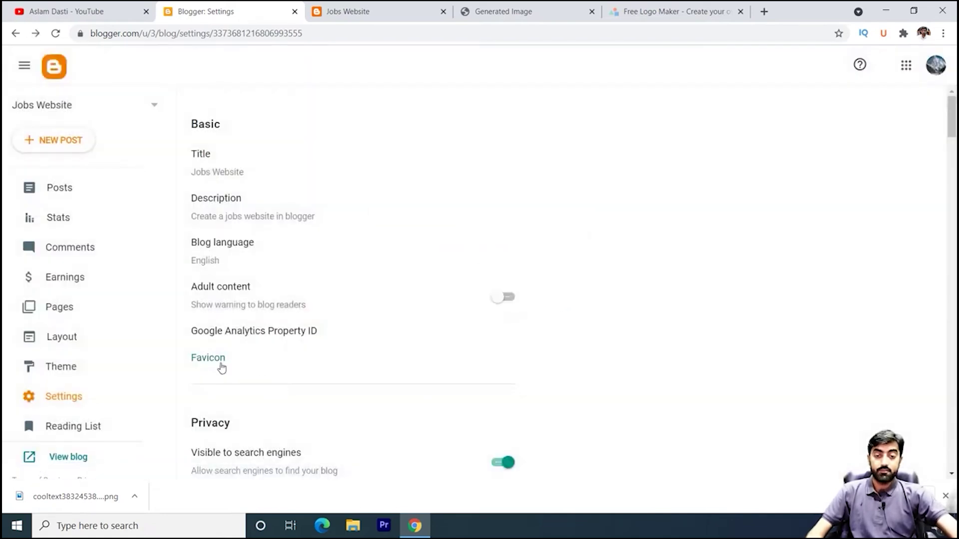
click(209, 359)
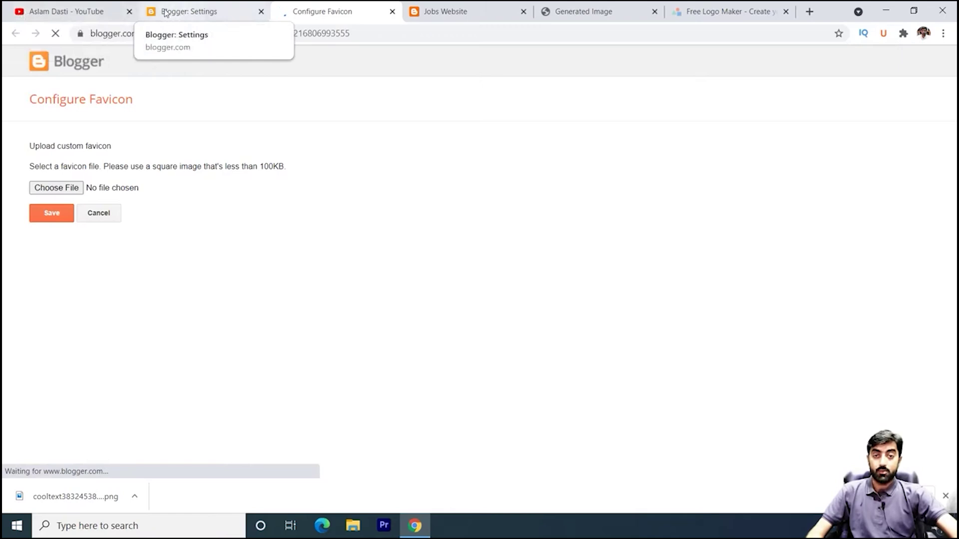
click(459, 15)
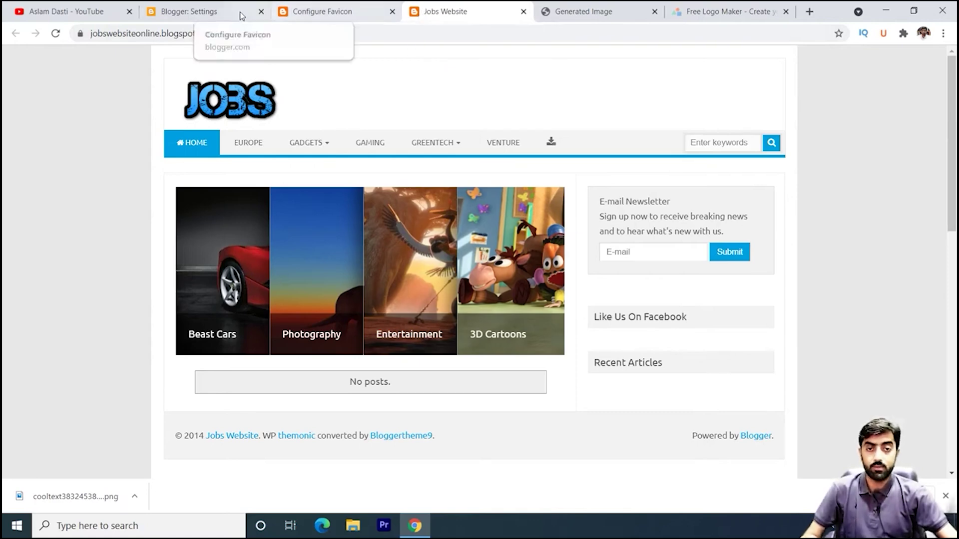
click(326, 11)
click(70, 189)
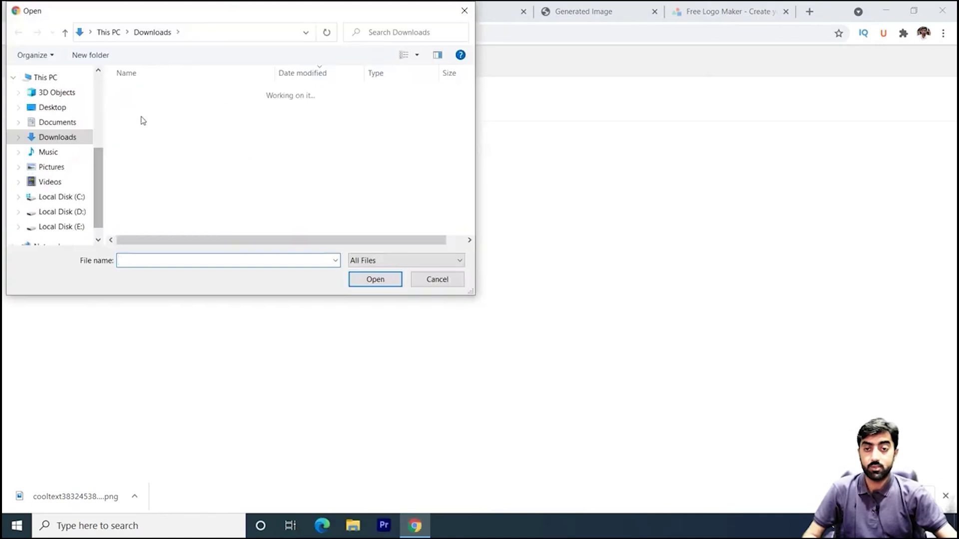
double_click(164, 108)
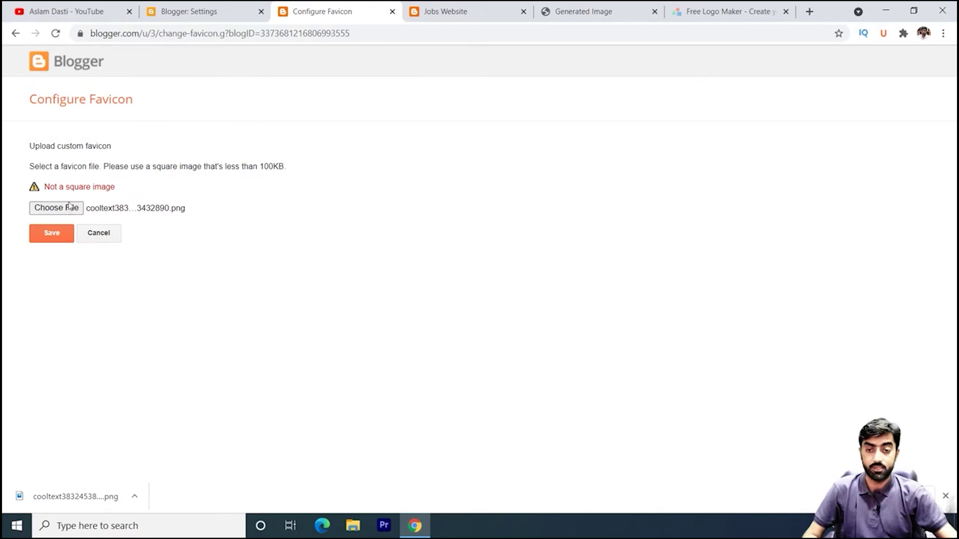
click(392, 11)
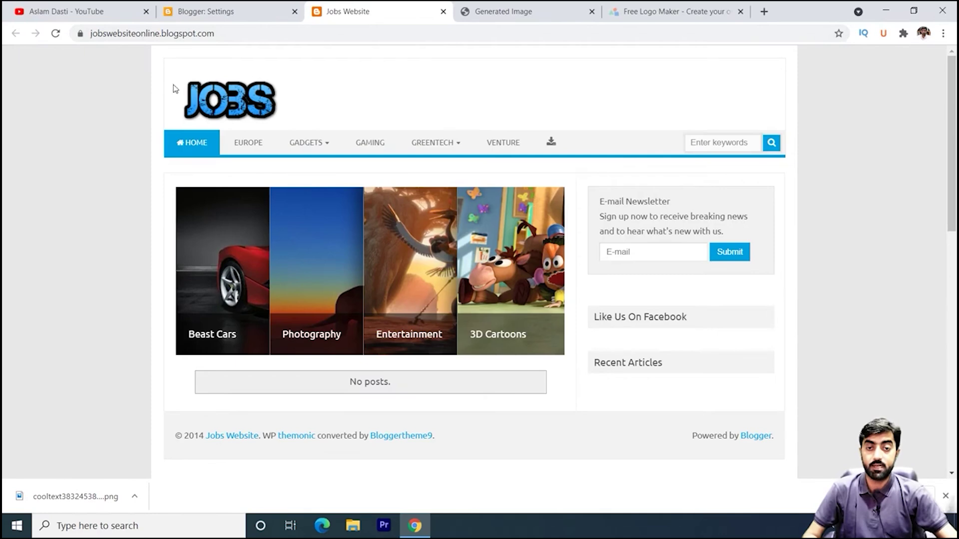
Step: Review the blog's Privacy and Publishing settings and open the custom domain entry
click(248, 10)
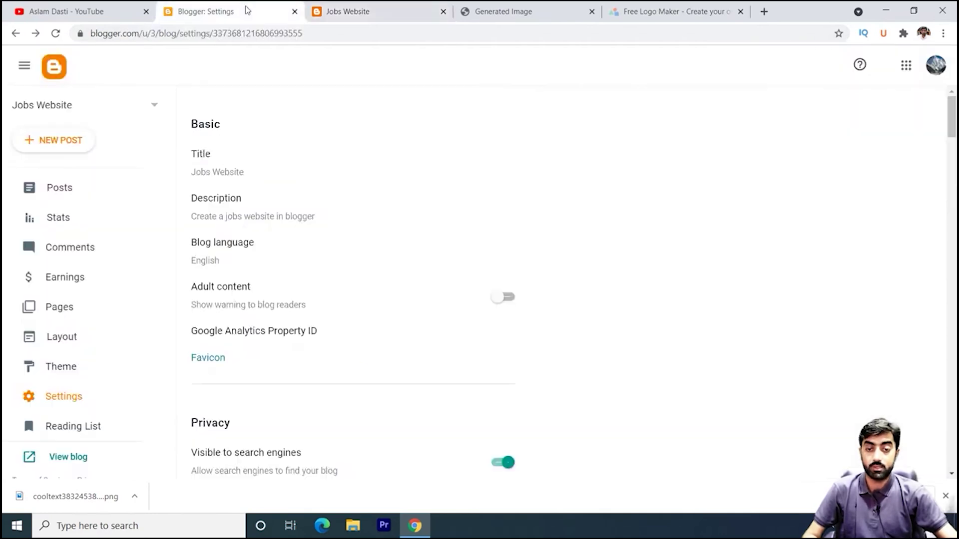
scroll(232, 219, down, 6)
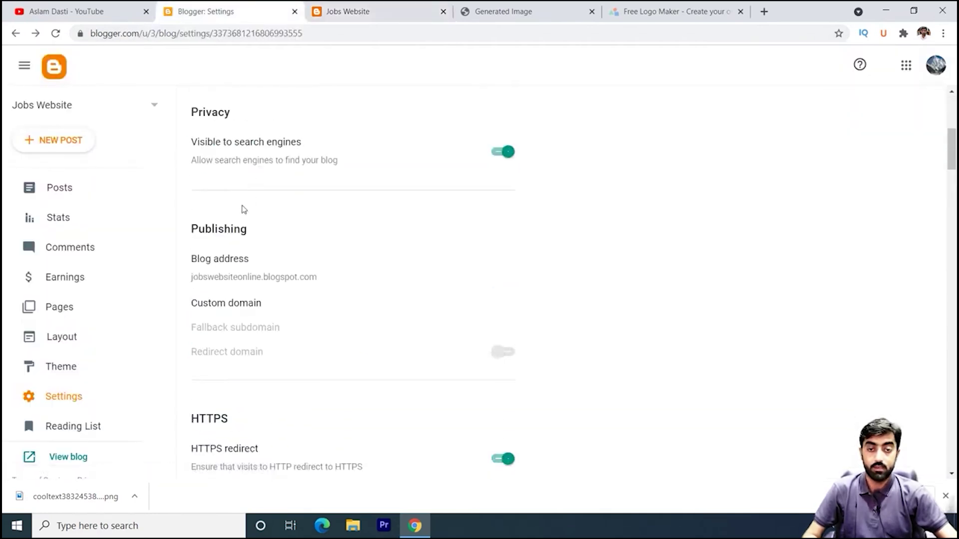
scroll(245, 155, up, 1)
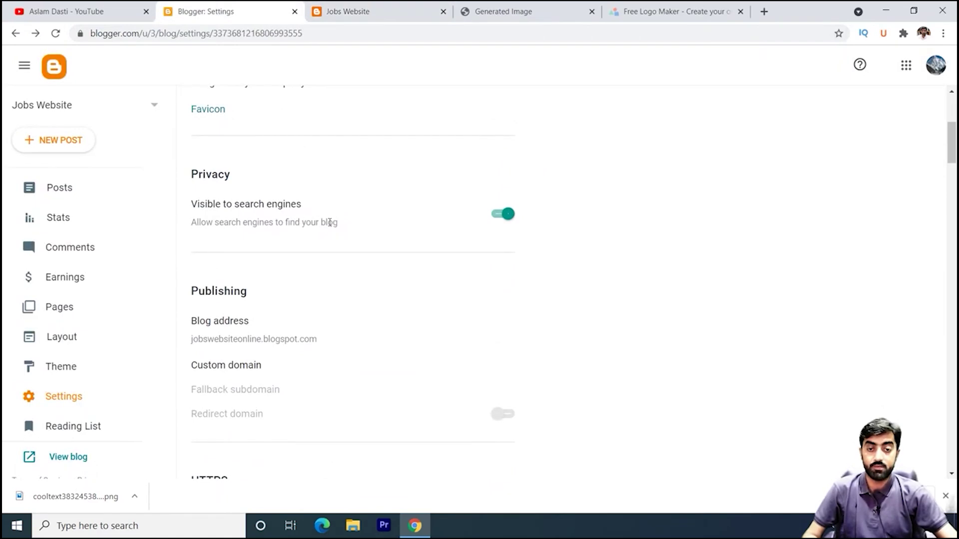
scroll(329, 223, down, 2)
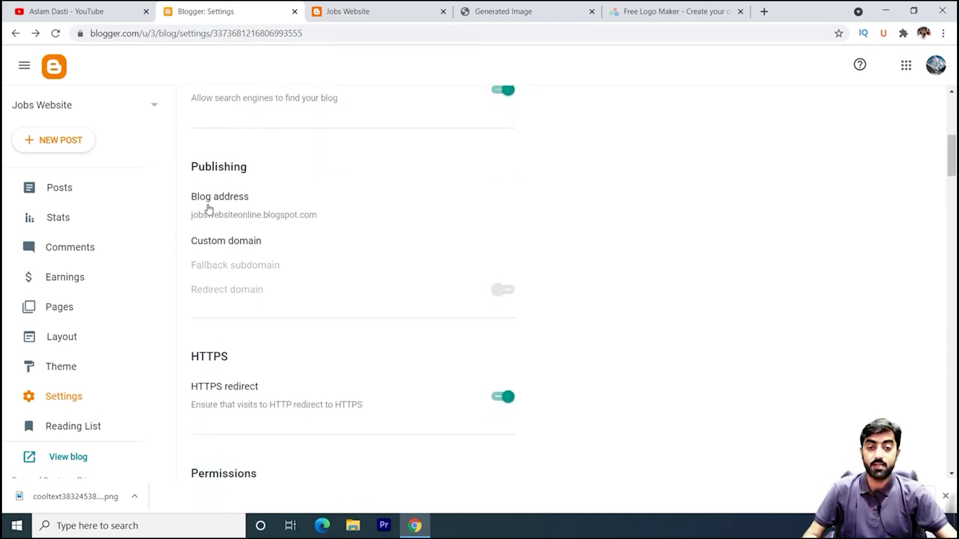
click(230, 245)
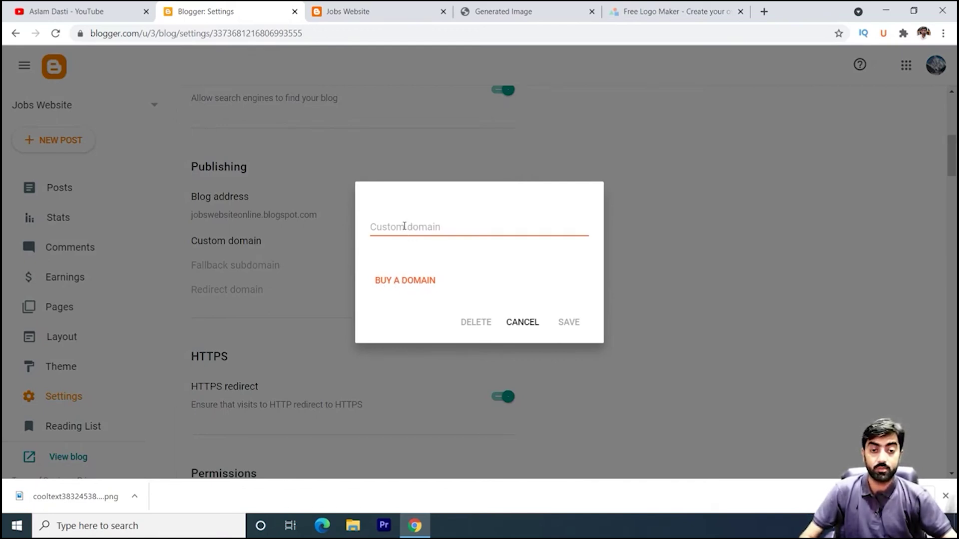
click(406, 226)
Step: View the GoDaddy and Namecheap sites as places to register a domain for the blog's custom domain setting
click(526, 13)
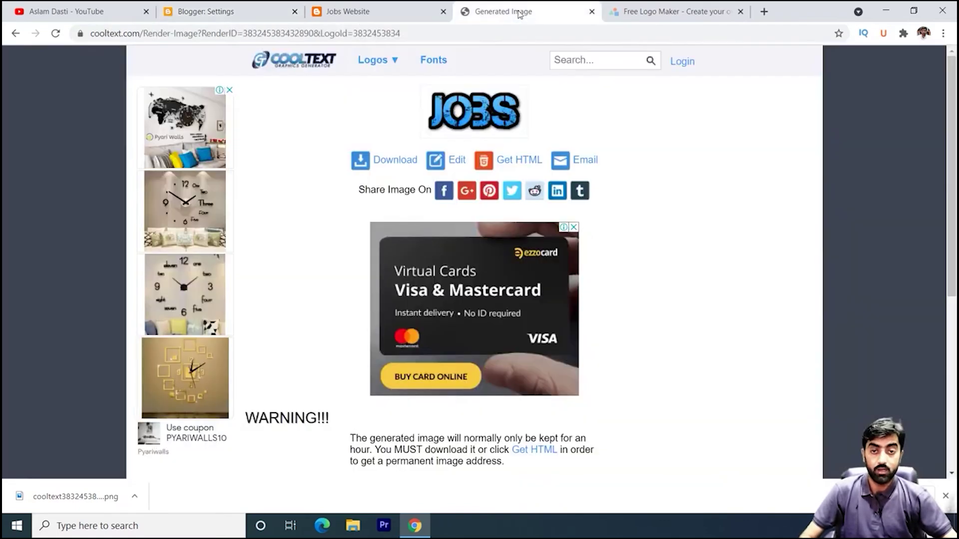
click(305, 35)
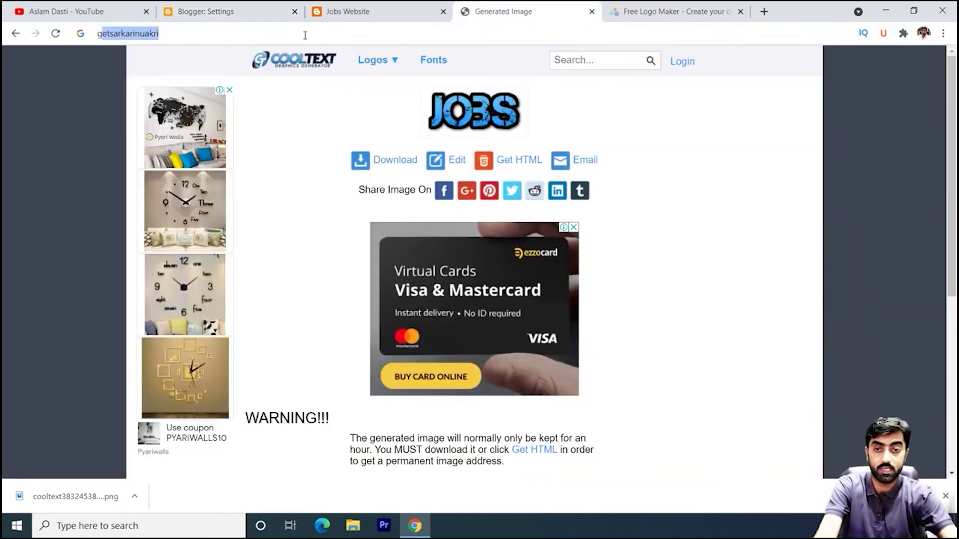
text(g)
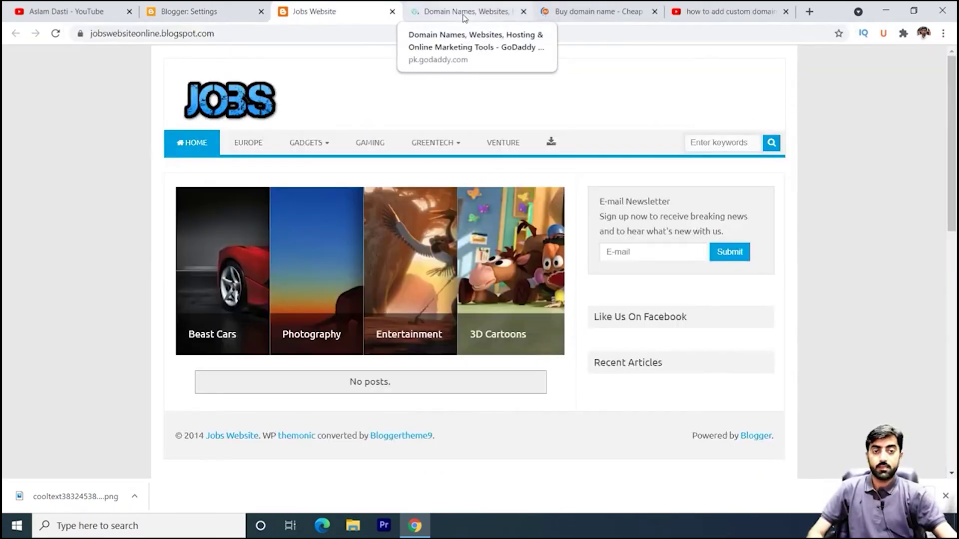
click(465, 14)
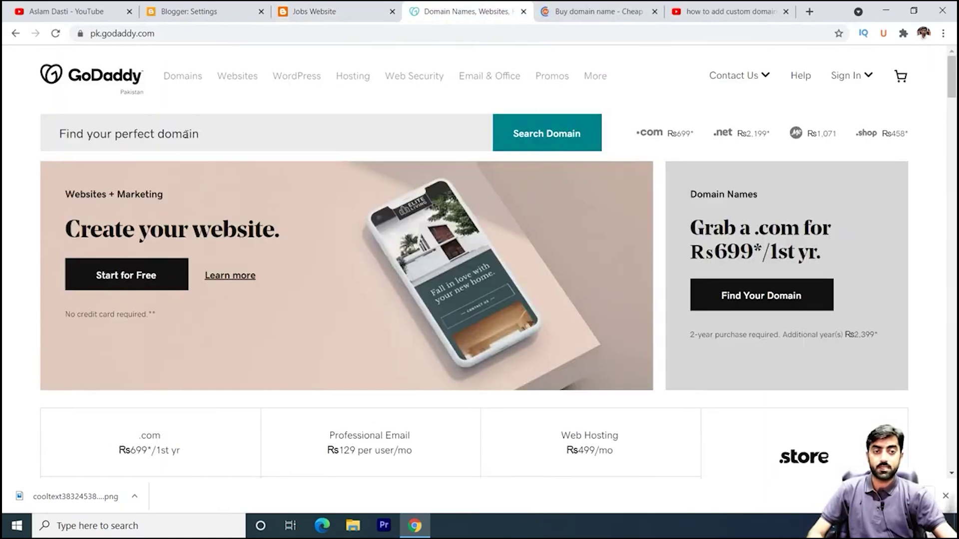
click(594, 11)
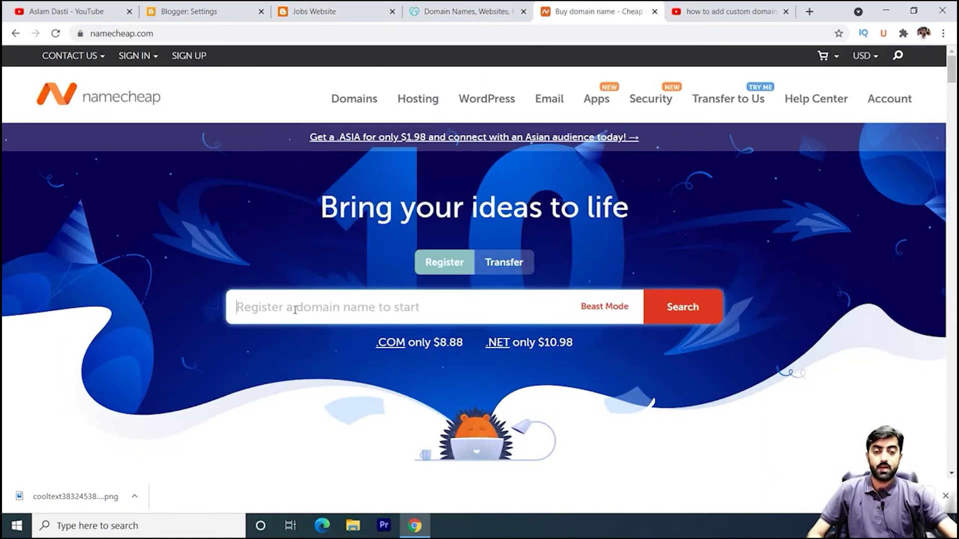
click(208, 12)
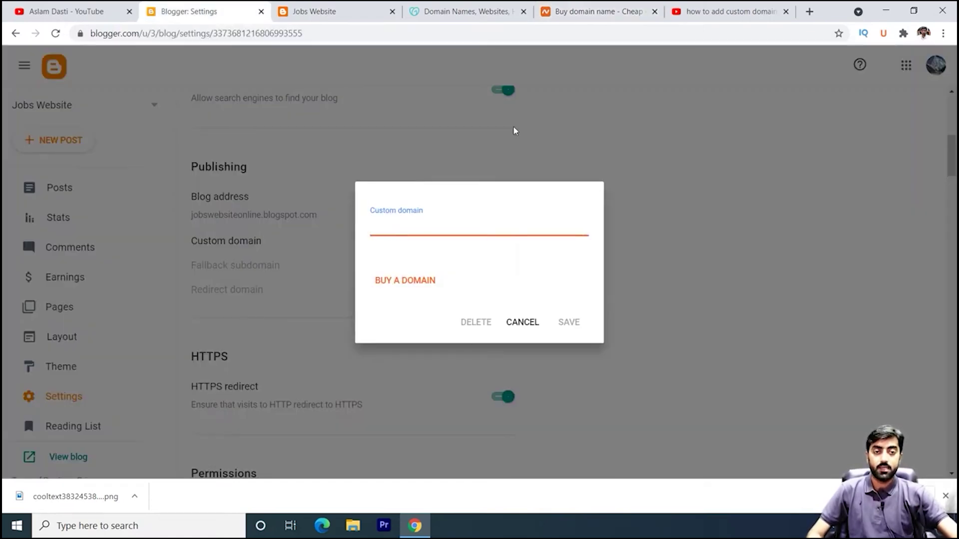
click(464, 12)
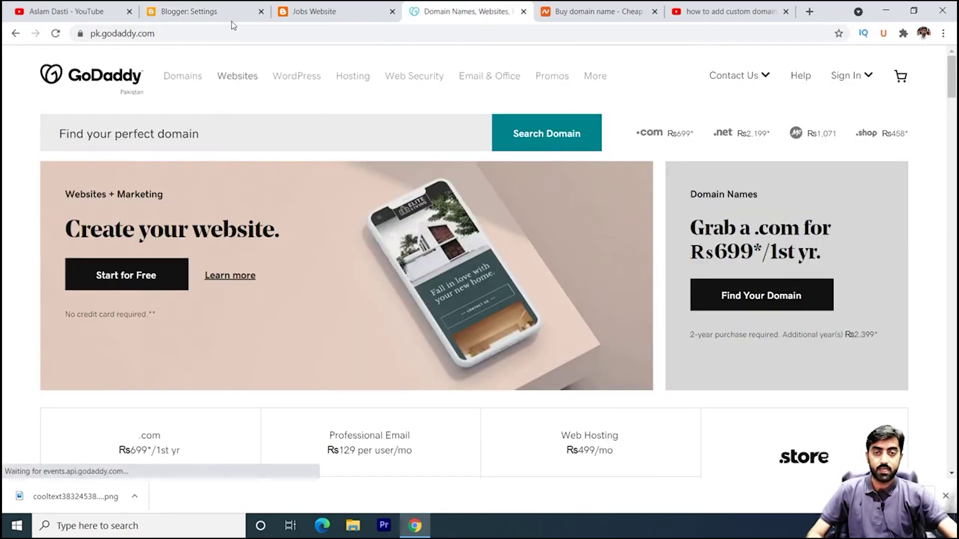
click(210, 13)
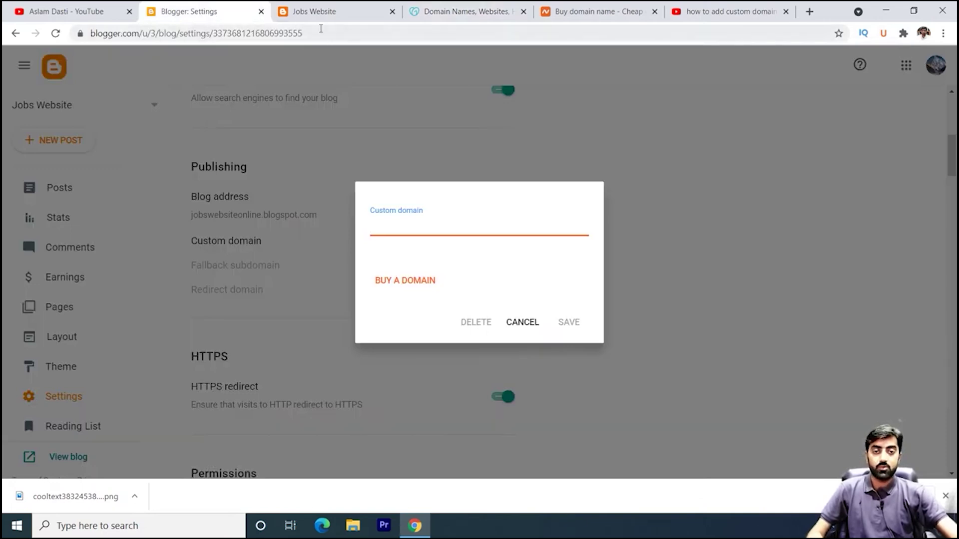
click(594, 13)
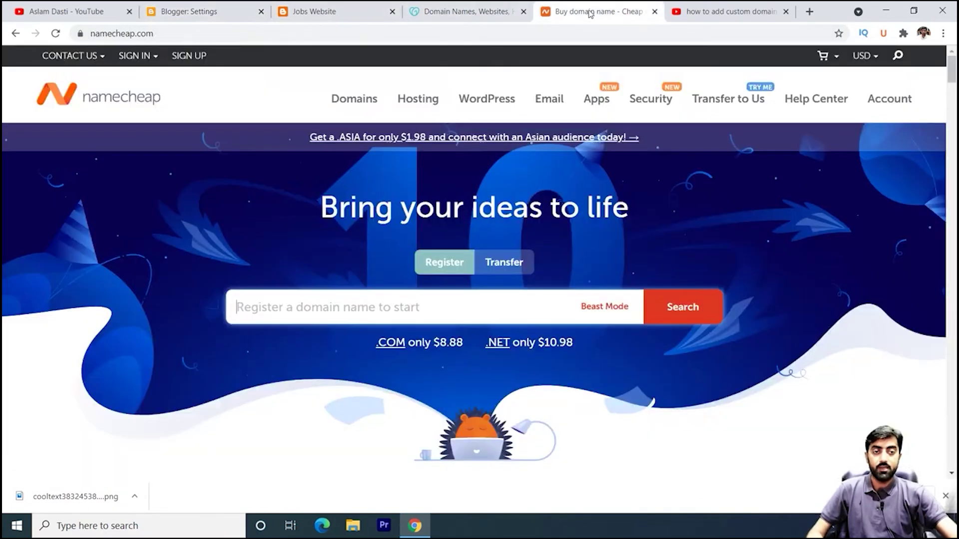
Step: Look through the YouTube results for "how to add custom domain goaddy to blogger"
click(709, 11)
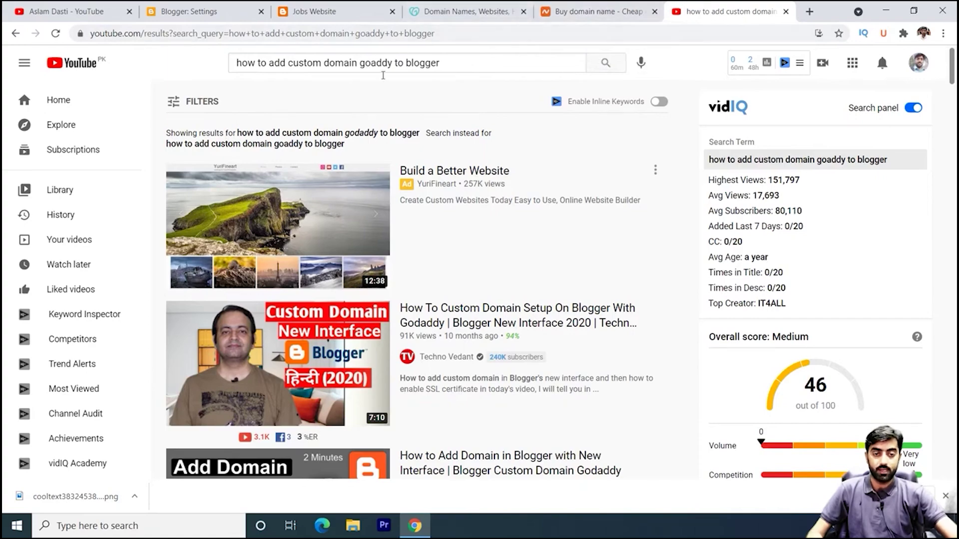
scroll(507, 272, down, 5)
scroll(450, 257, up, 4)
scroll(473, 247, down, 5)
scroll(460, 252, up, 6)
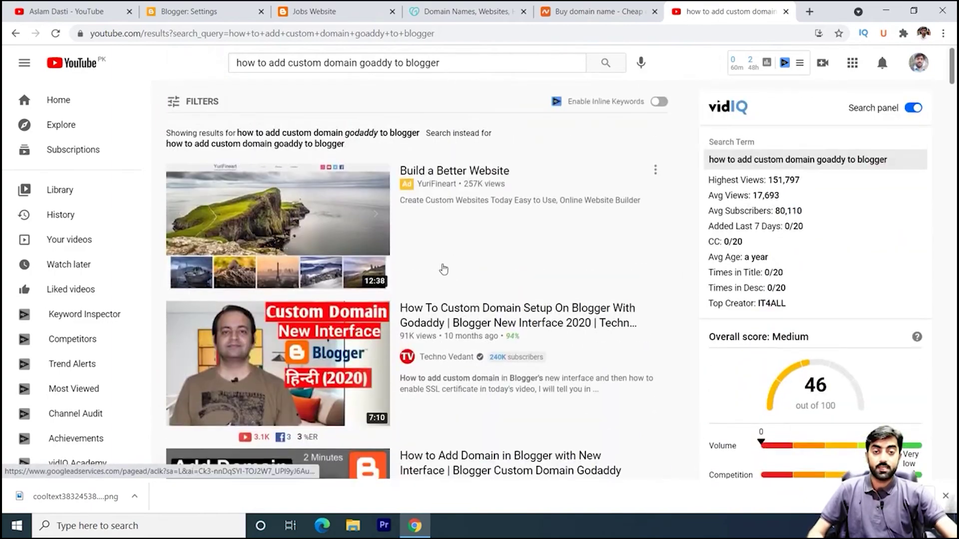
Step: Leave the blog's custom domain empty and review the settings from HTTPS and Permissions through Formatting to Meta tags
click(319, 10)
click(220, 10)
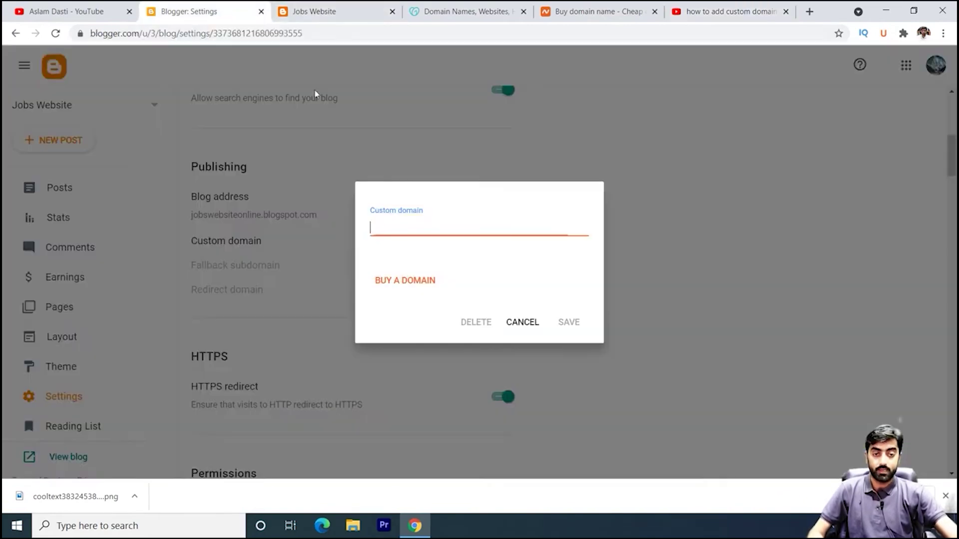
click(524, 323)
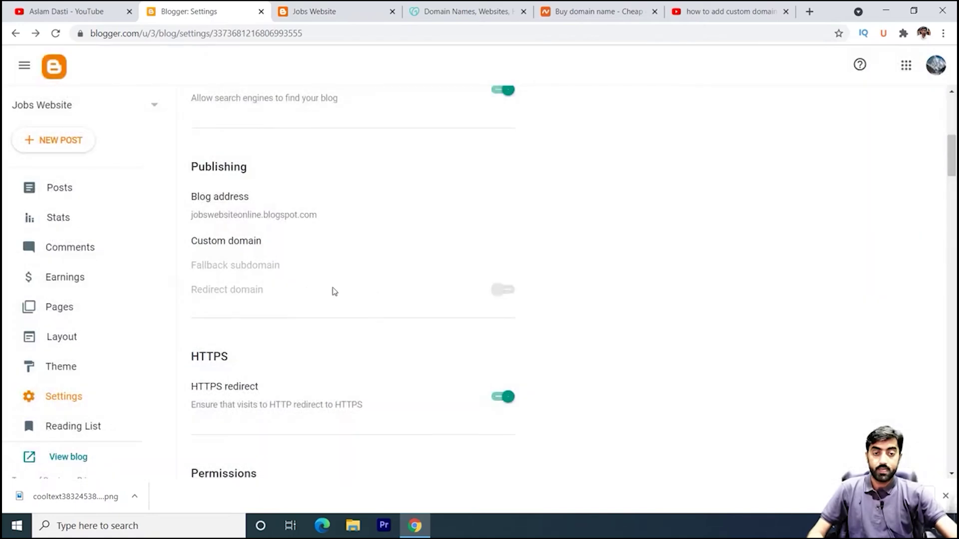
scroll(368, 304, down, 2)
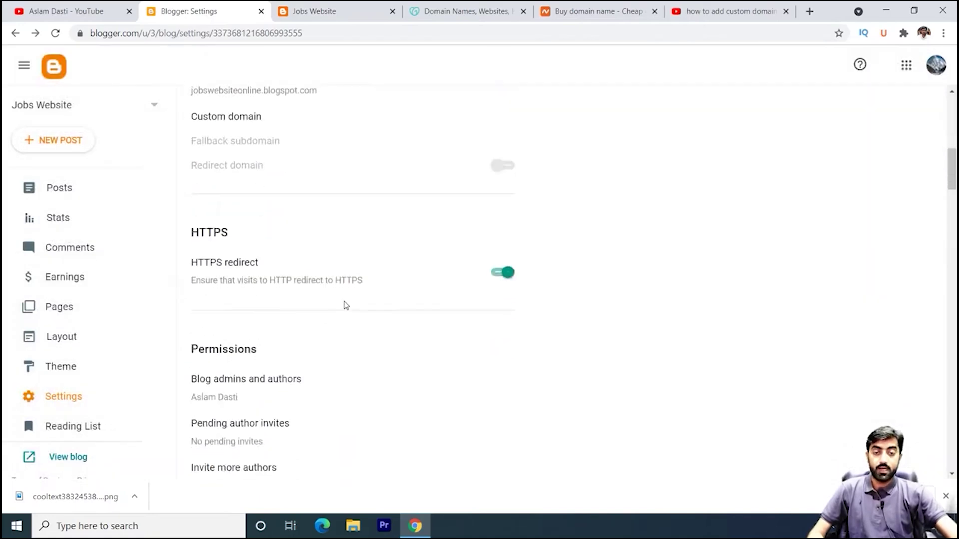
scroll(519, 320, down, 3)
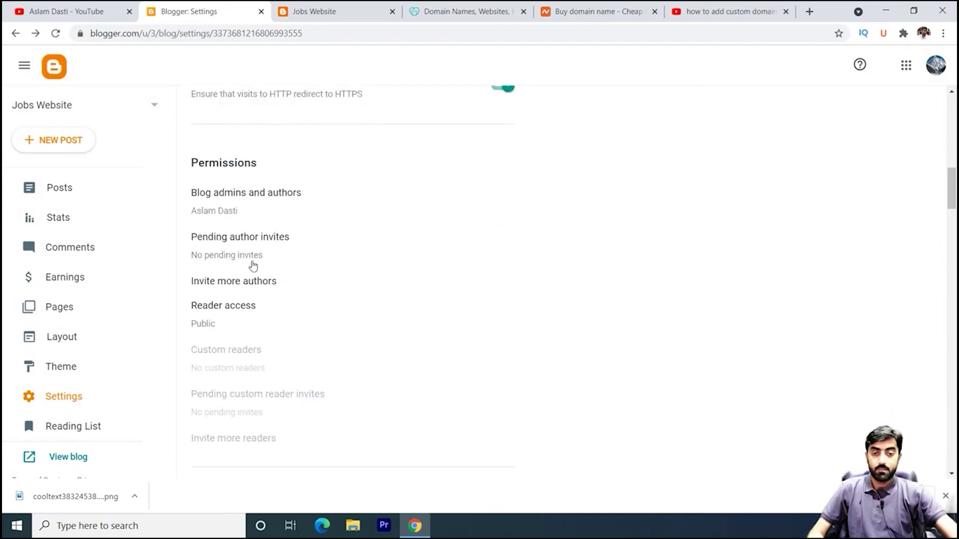
scroll(276, 302, down, 3)
scroll(285, 280, down, 4)
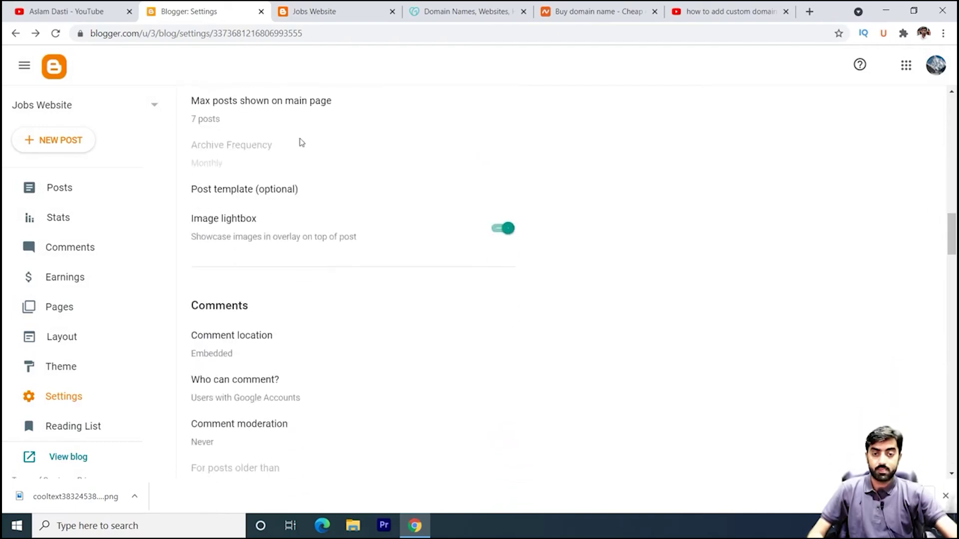
scroll(269, 184, down, 4)
scroll(329, 250, down, 19)
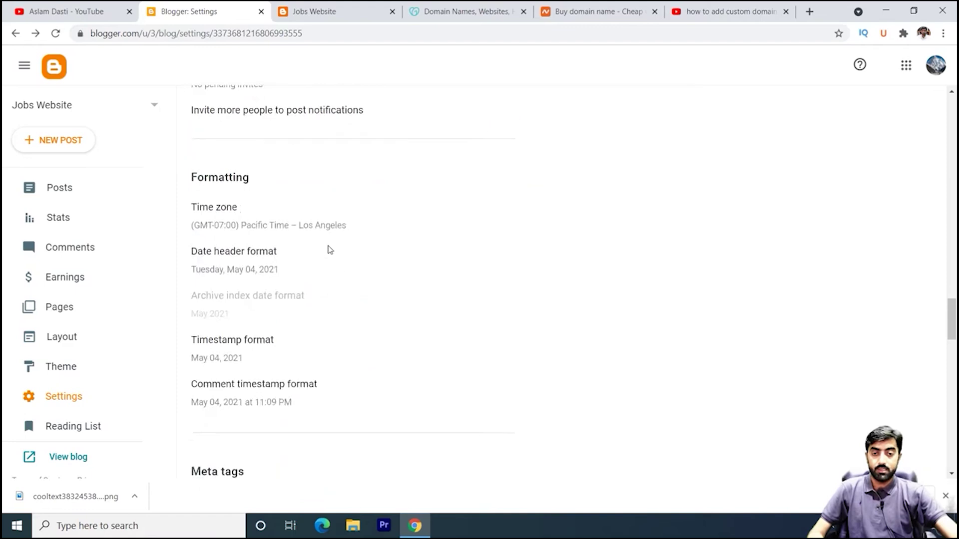
scroll(329, 250, up, 5)
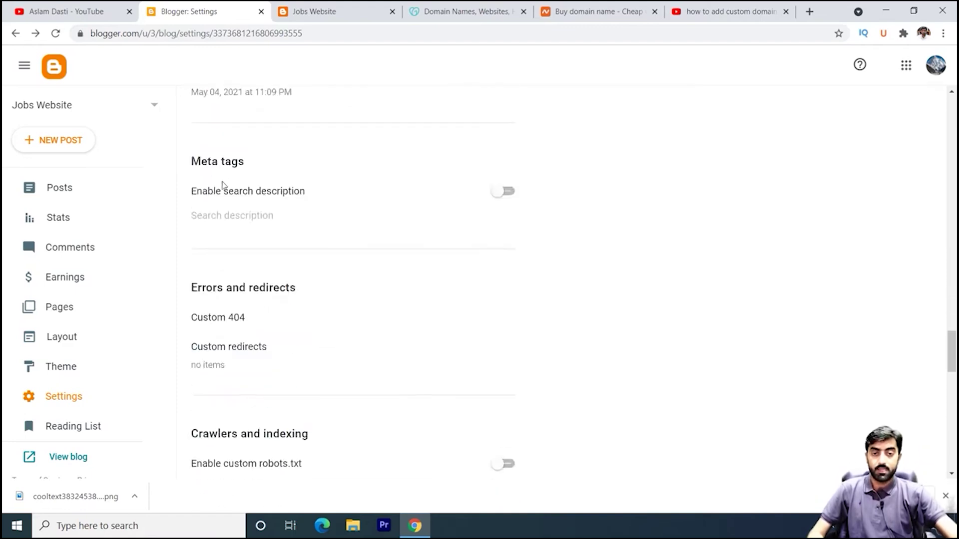
Step: Switch the search description meta tag on and back off, and review the crawler and monetization settings
click(509, 195)
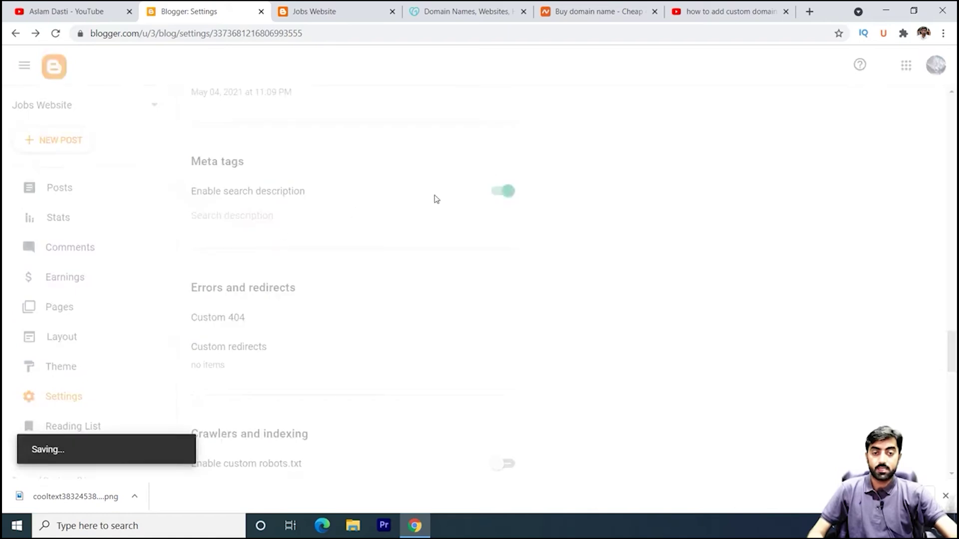
click(503, 192)
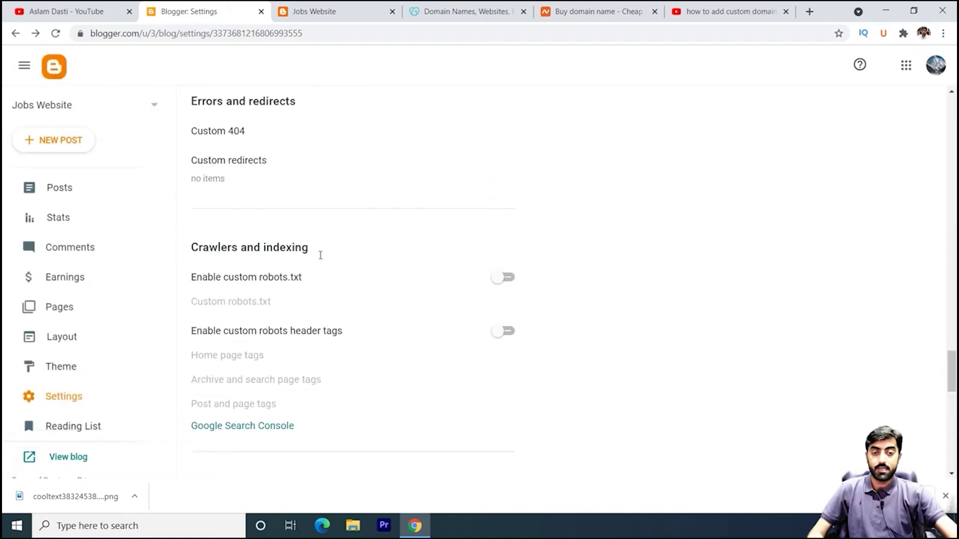
scroll(412, 352, down, 5)
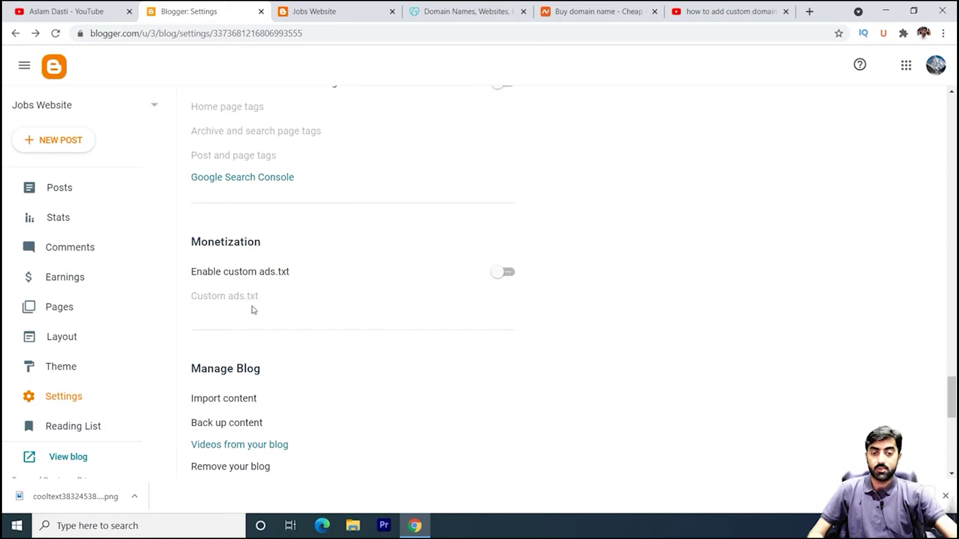
Step: Review the Manage Blog, Site feed and General sections at the end of the blog's settings
scroll(346, 339, down, 4)
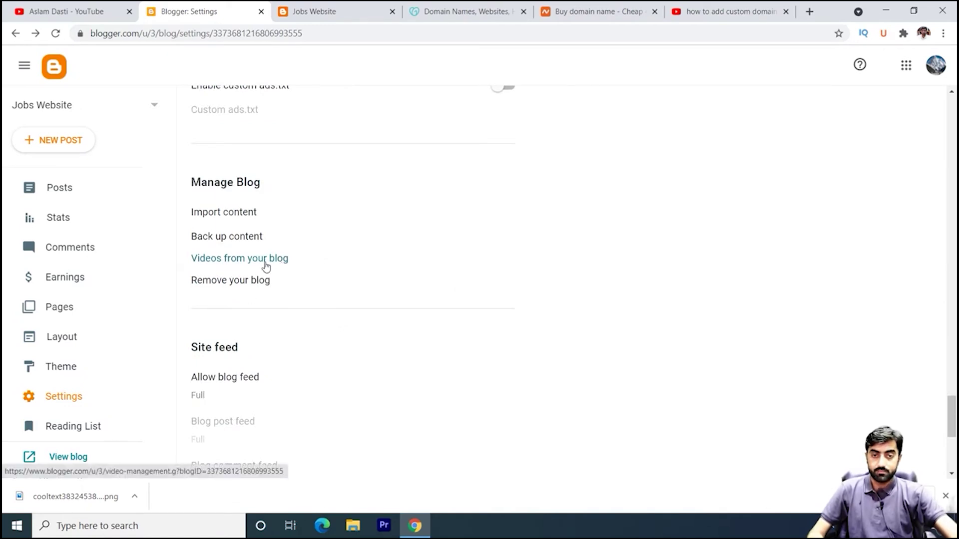
scroll(302, 307, down, 4)
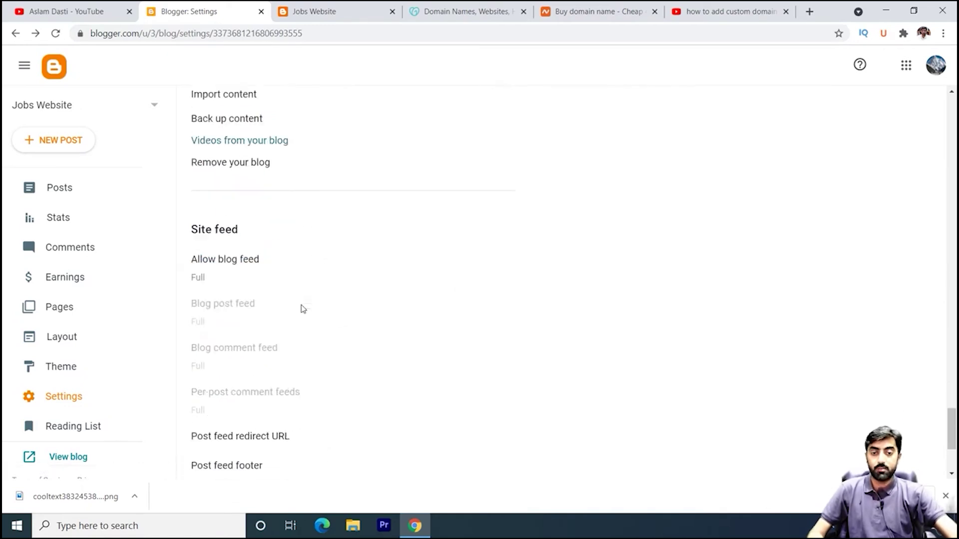
scroll(275, 310, down, 2)
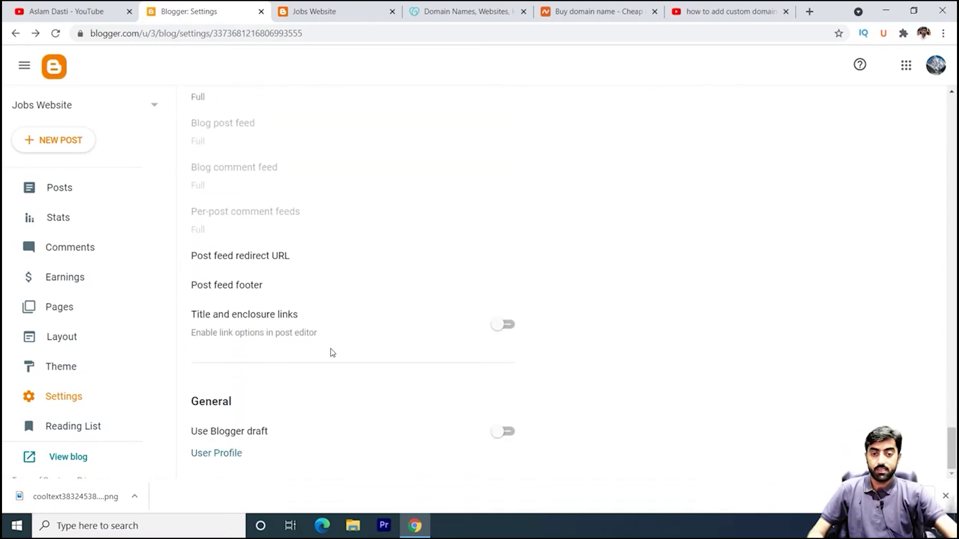
scroll(308, 379, up, 20)
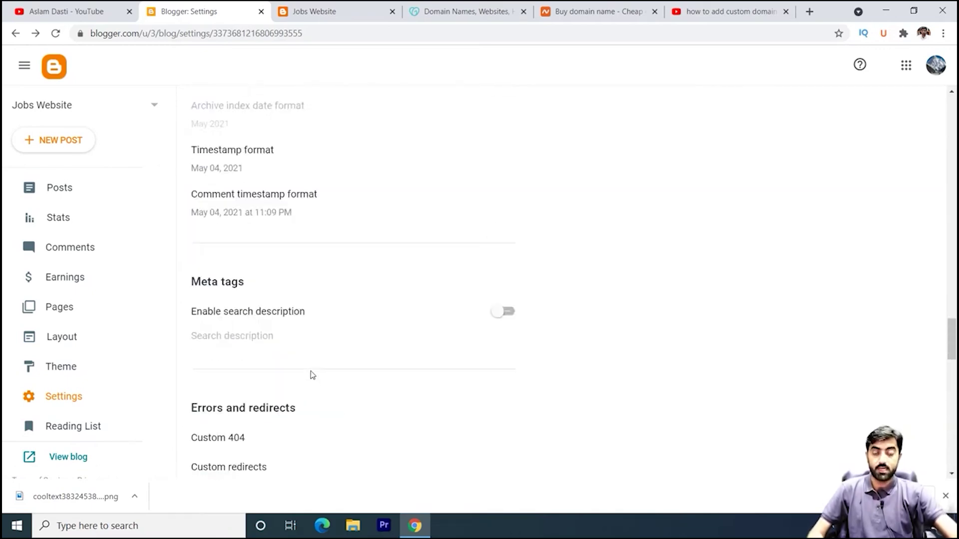
scroll(315, 375, up, 15)
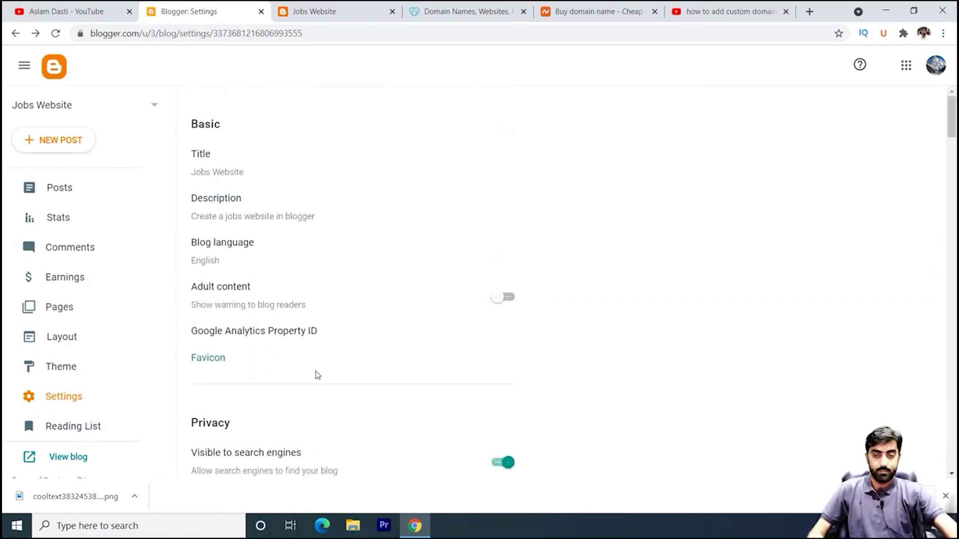
Step: View the live blog's homepage and open the blog theme's HTML code for editing
key(ctrl+Tab)
mouse_move(192, 245)
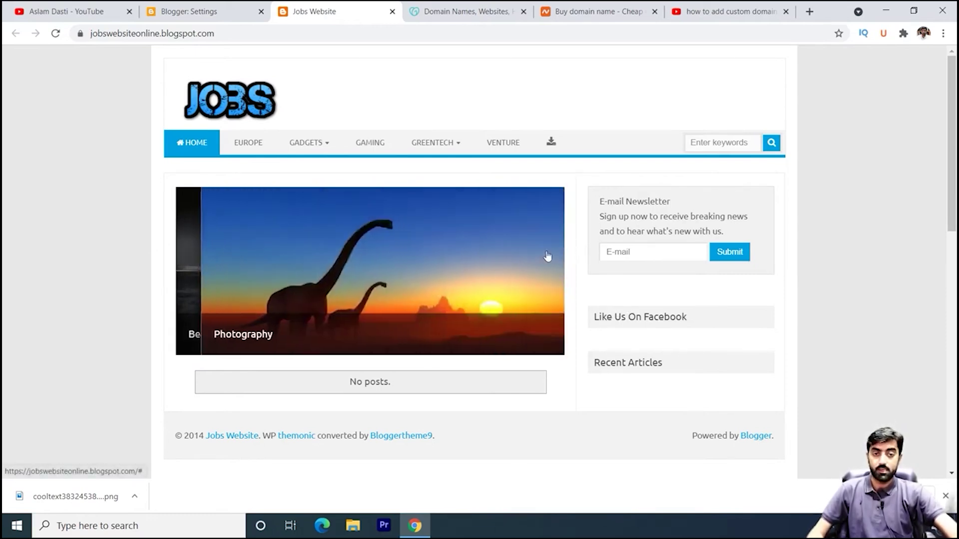
click(194, 7)
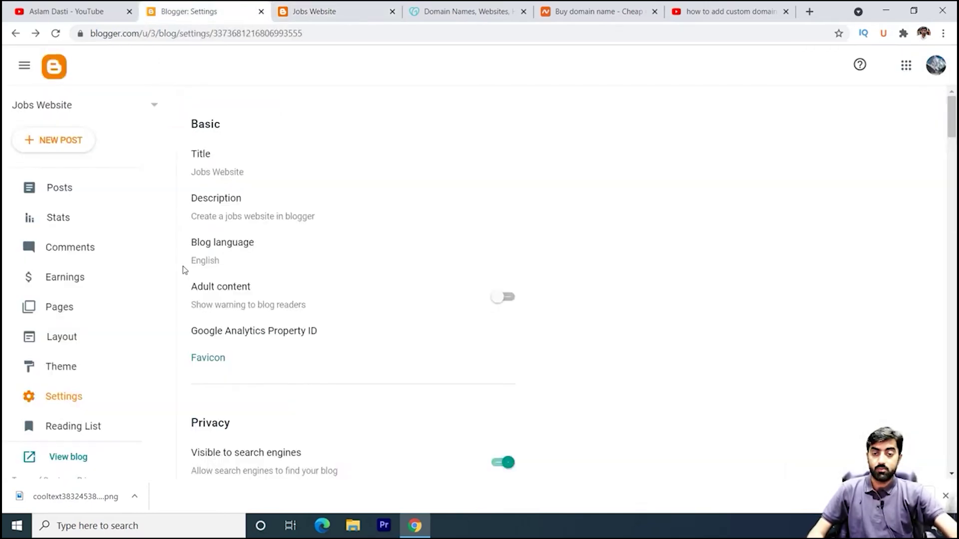
click(67, 368)
click(480, 182)
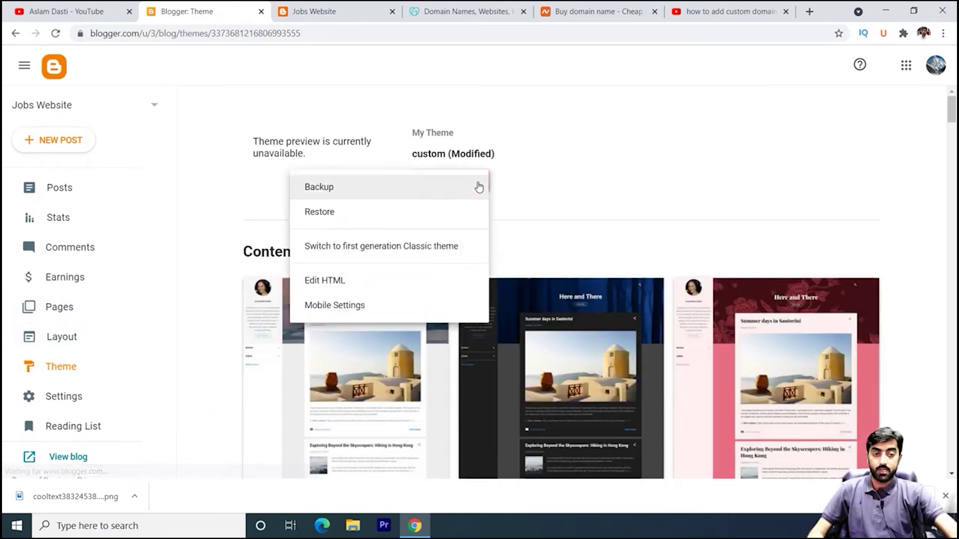
click(331, 280)
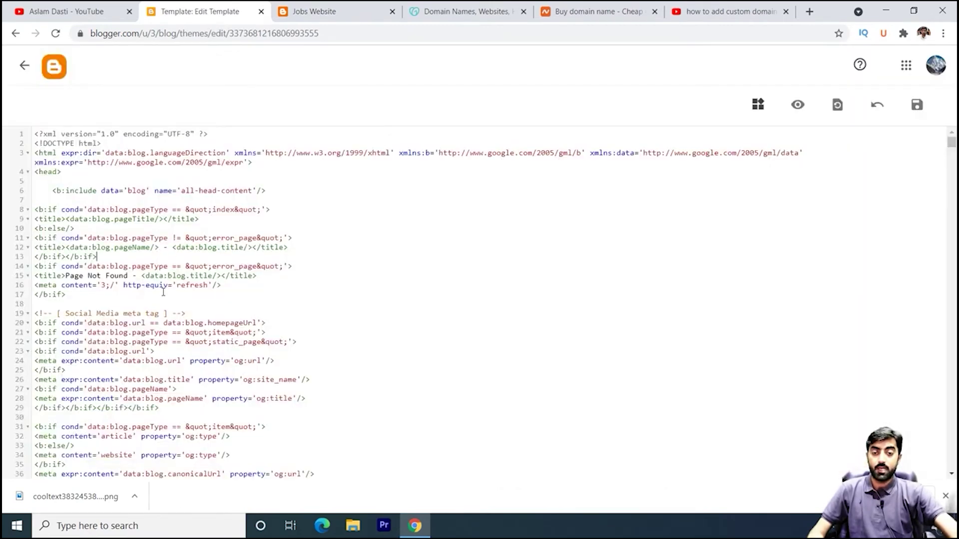
Step: Look through the beginning of the theme's HTML code and compare it with the live homepage
scroll(163, 293, down, 3)
scroll(140, 268, up, 4)
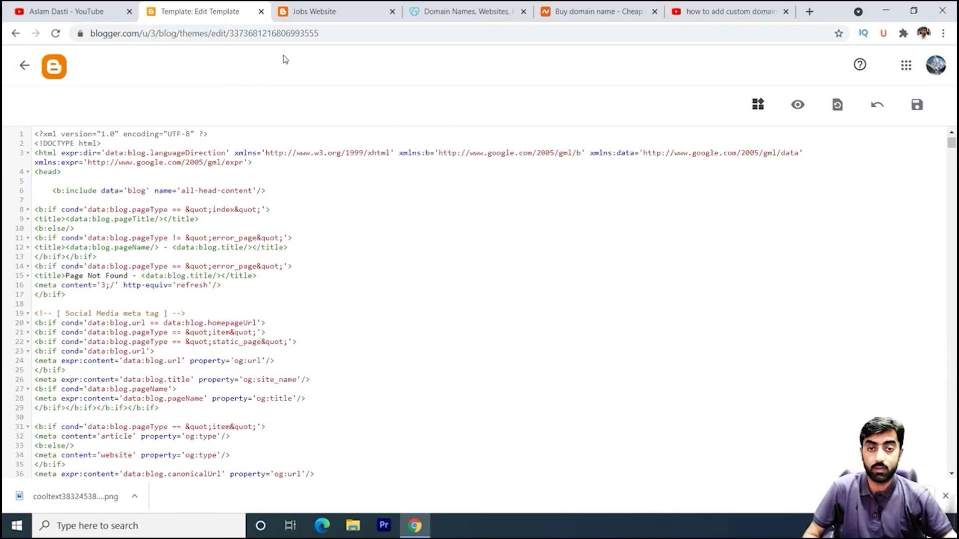
click(316, 11)
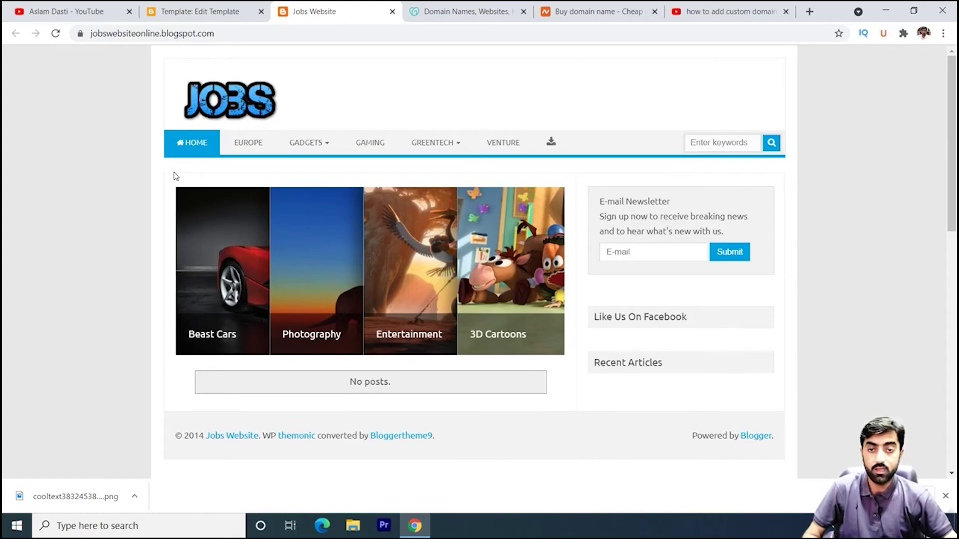
click(211, 10)
scroll(205, 273, down, 20)
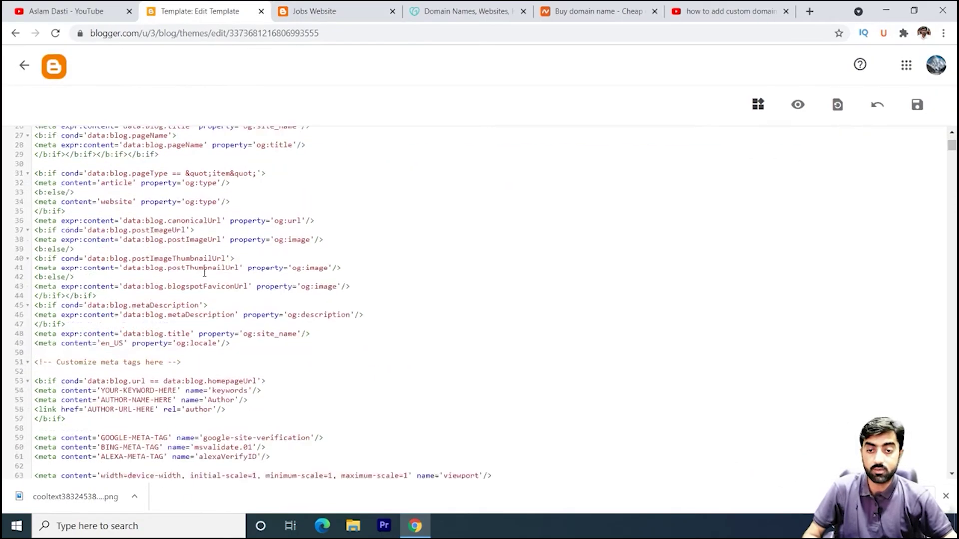
scroll(205, 273, up, 2)
Step: Inspect the Beast Cars image of the featured slider on the live blog in the developer tools
click(329, 9)
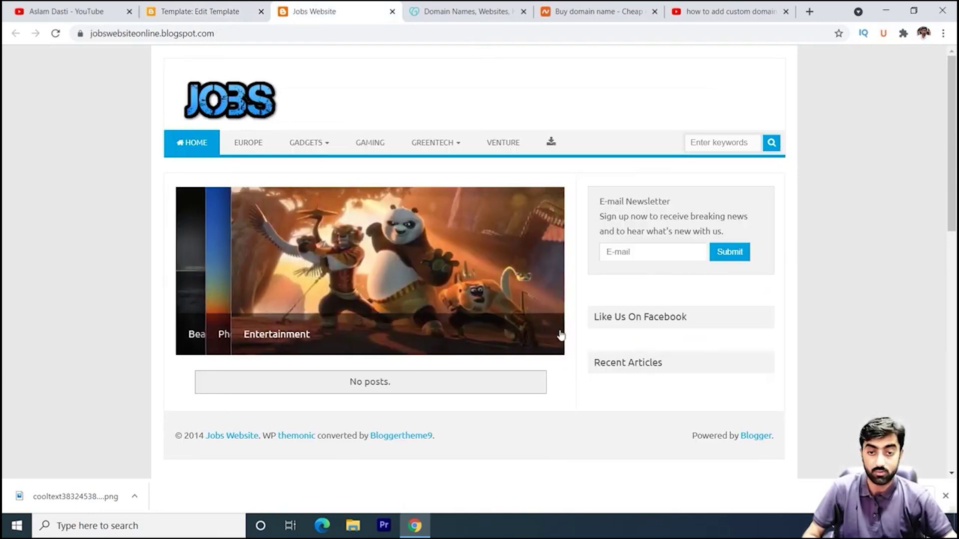
right_click(173, 173)
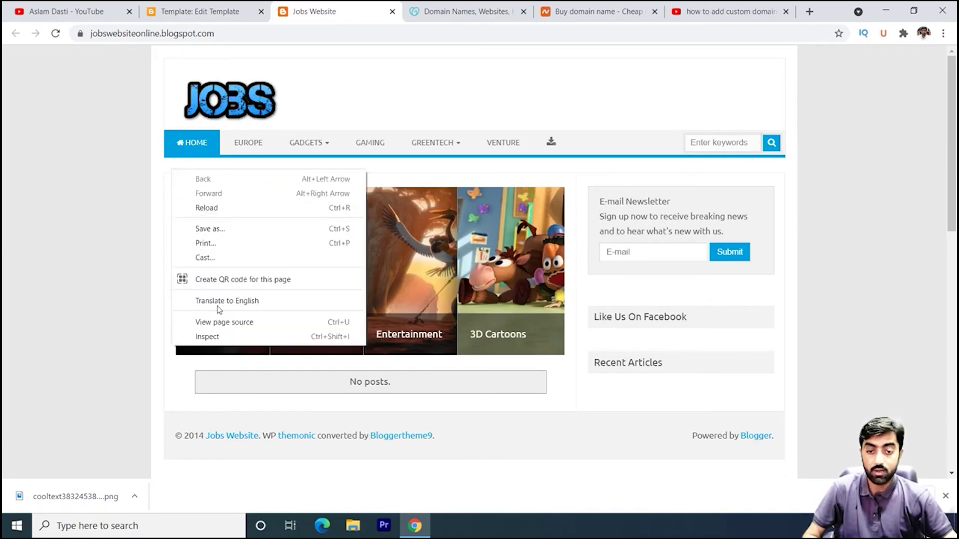
click(216, 337)
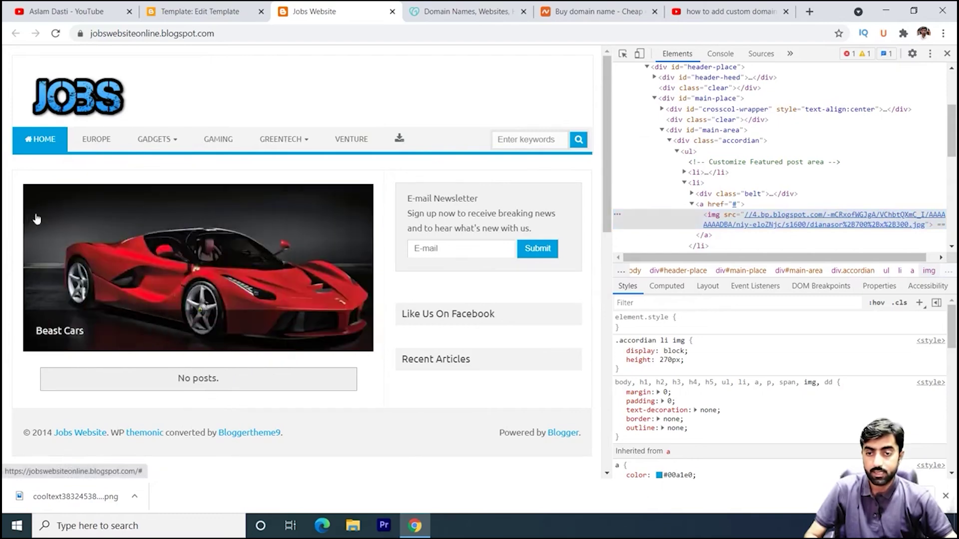
right_click(35, 213)
click(95, 412)
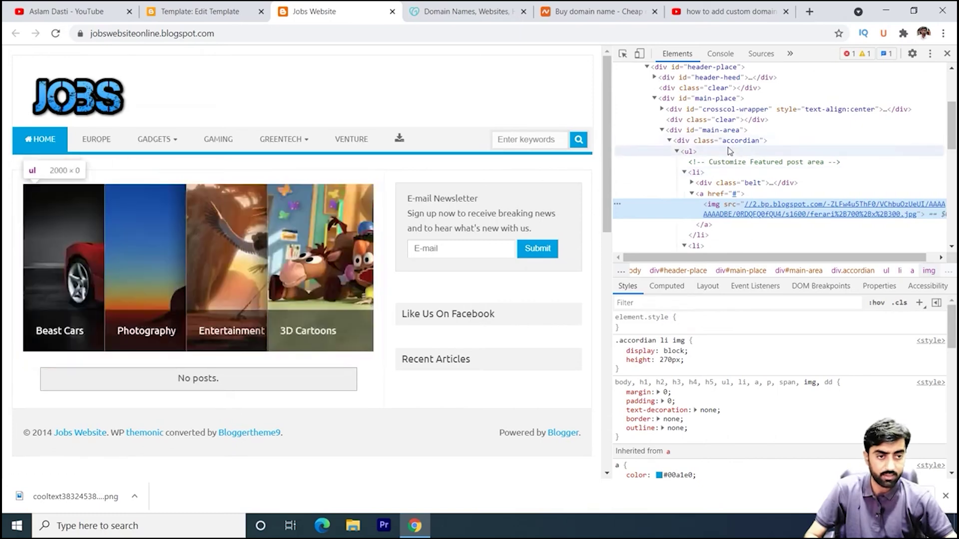
Step: Open the slider's enclosing div as editable HTML in the inspector and copy its class name "accordian"
click(730, 142)
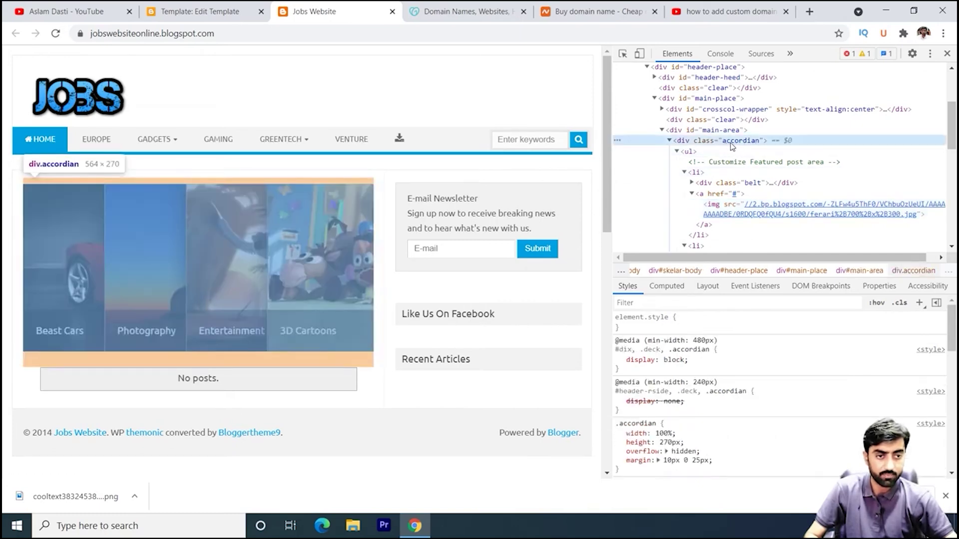
right_click(731, 145)
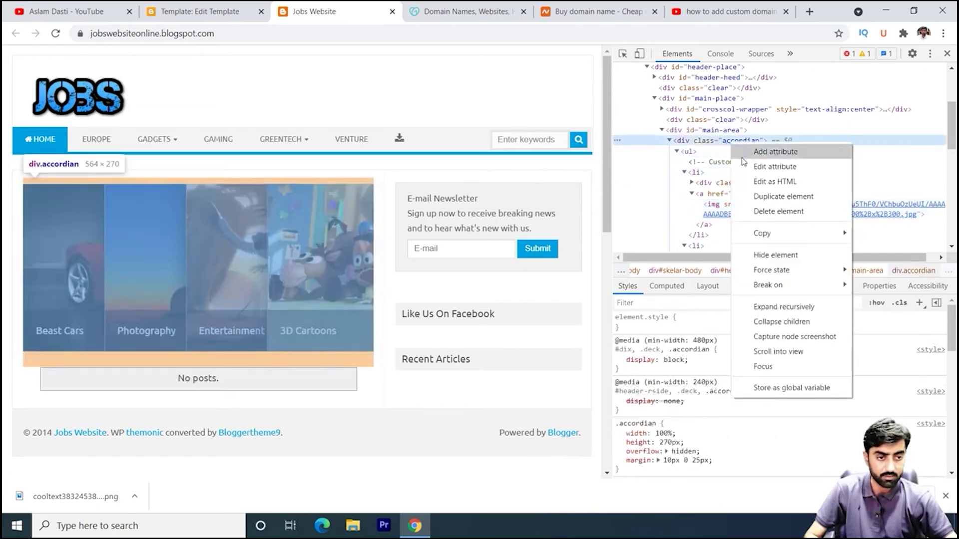
click(775, 182)
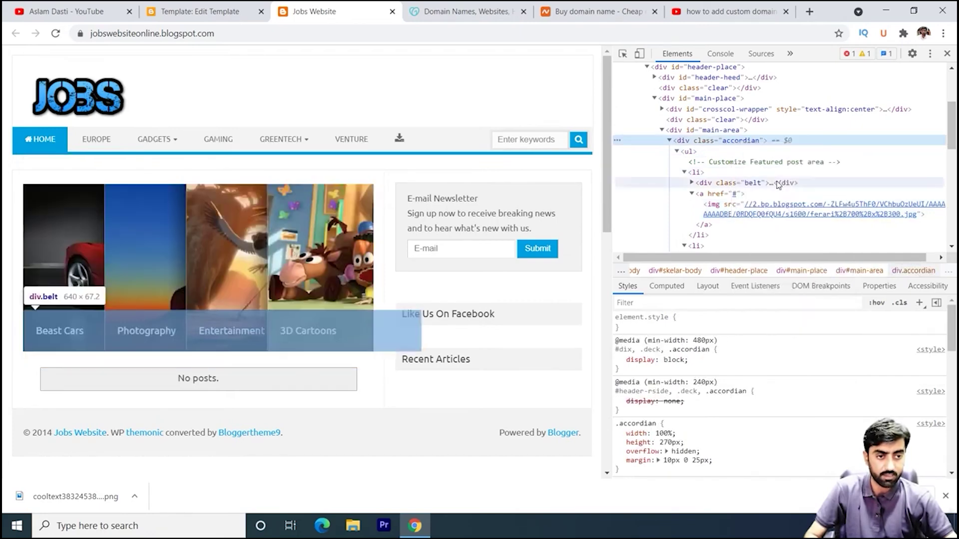
drag(721, 152, 749, 152)
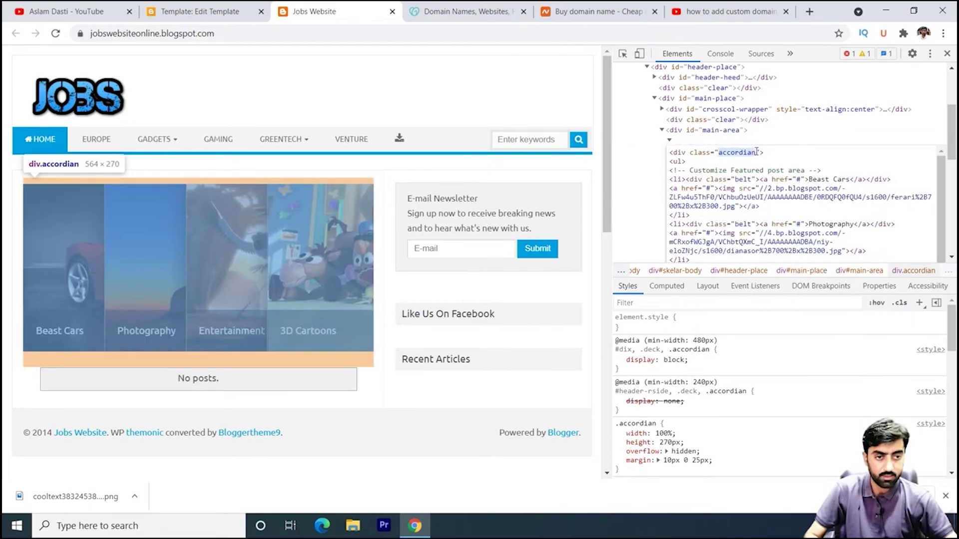
right_click(743, 155)
click(772, 202)
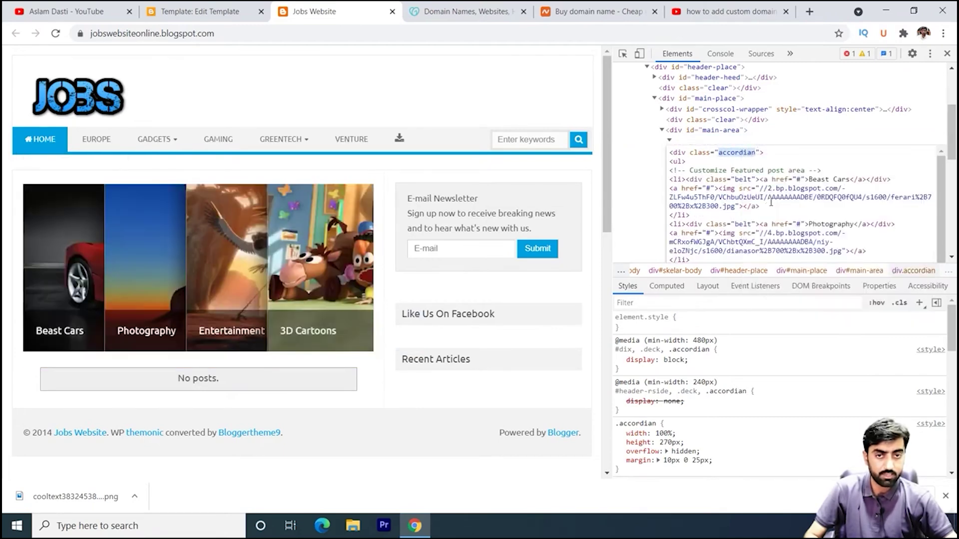
Step: Search the theme's HTML code for "accordian" through to the div that holds the featured slider
click(220, 11)
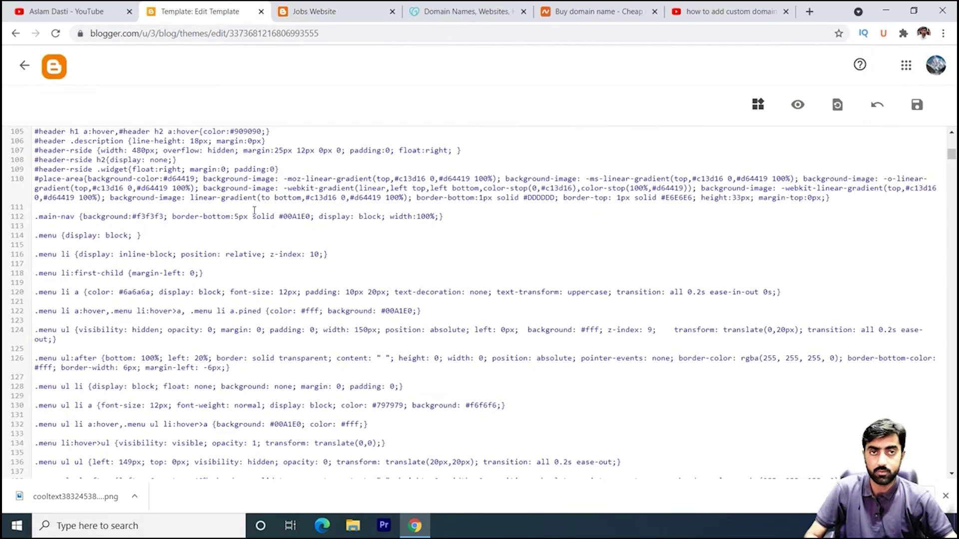
key(ctrl+f)
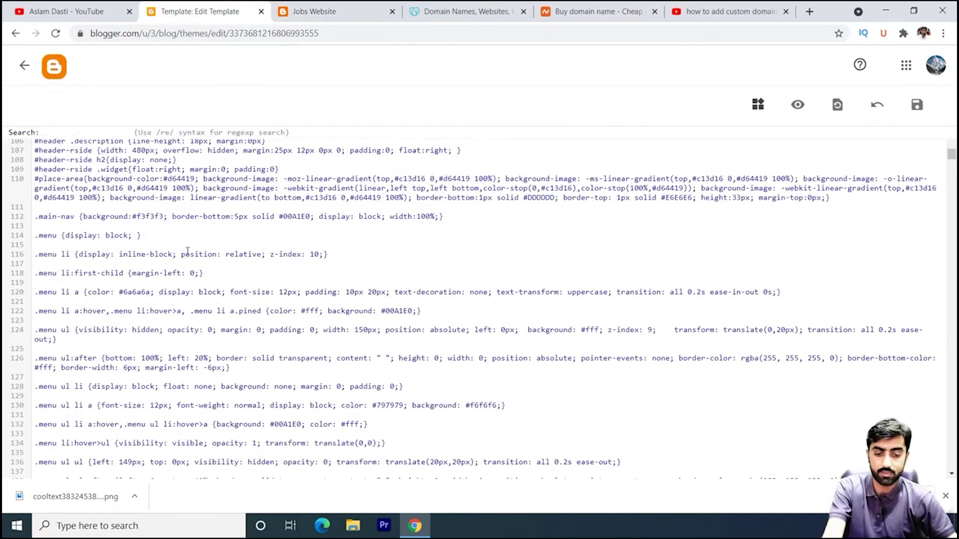
key(ctrl+v)
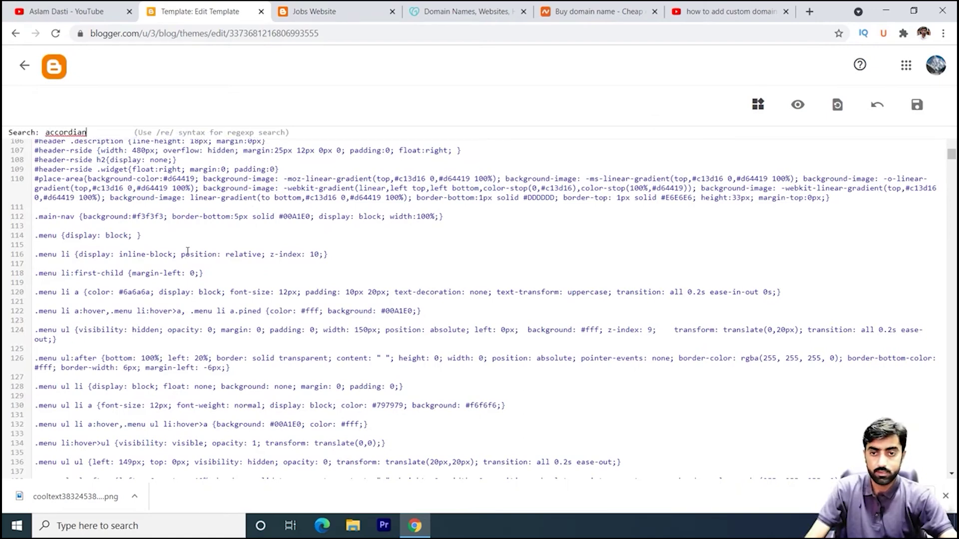
key(Return)
scroll(188, 252, down, 3)
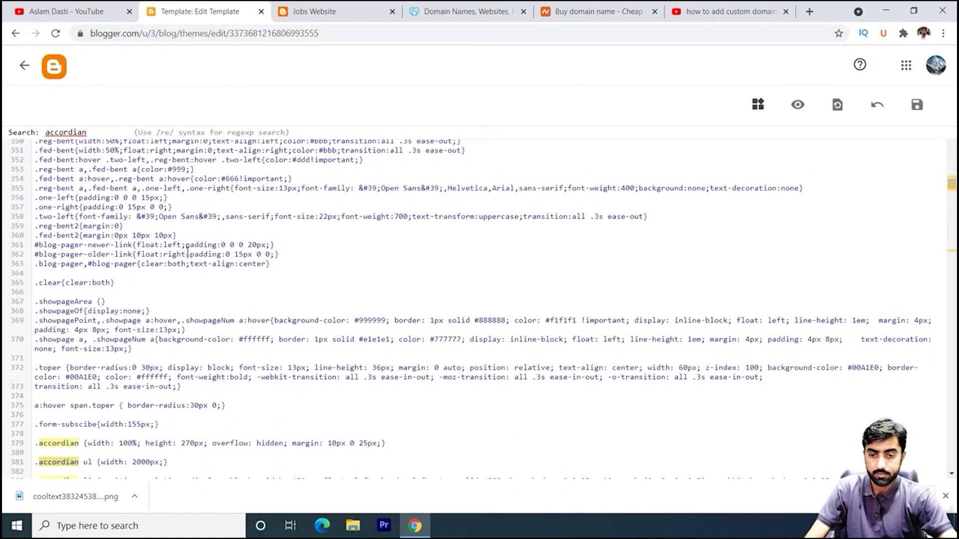
scroll(188, 251, down, 4)
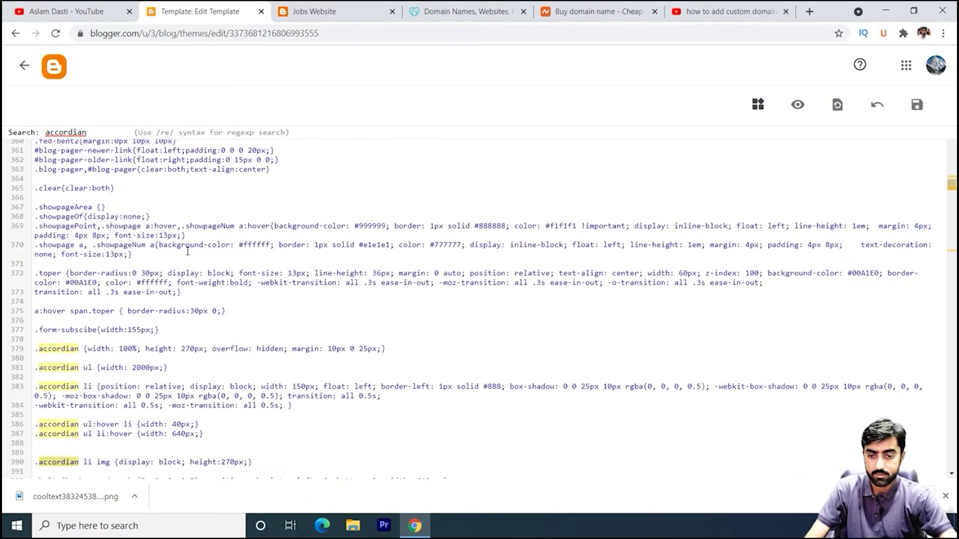
scroll(188, 251, down, 5)
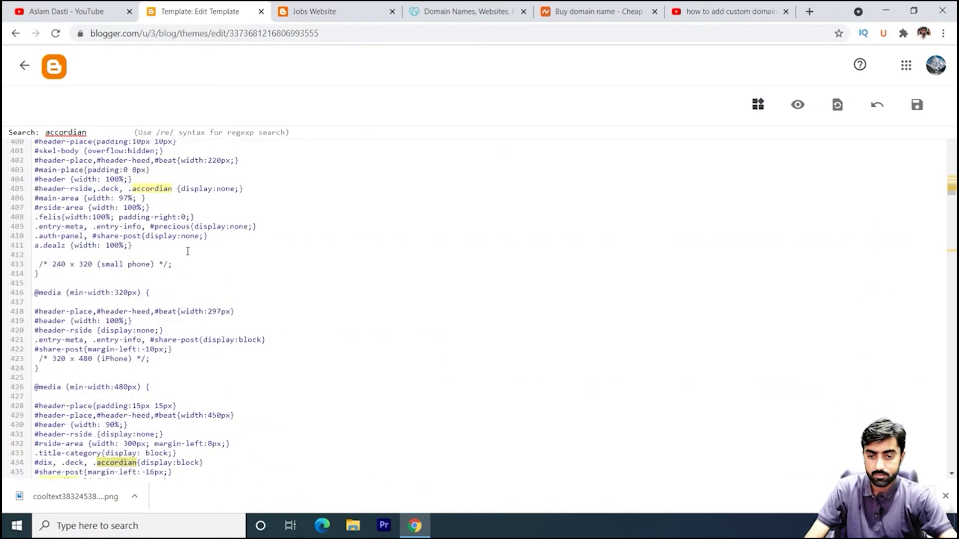
scroll(187, 251, down, 5)
key(Return)
key(Return)
key(Return)
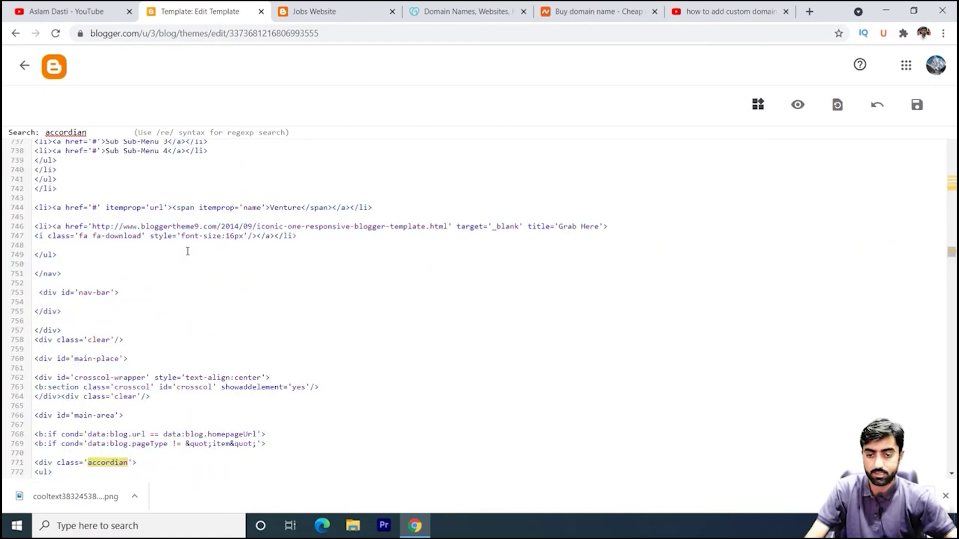
Step: Delete the whole accordian div block, from its opening tag through its closing tag, from the theme's HTML
scroll(233, 294, down, 5)
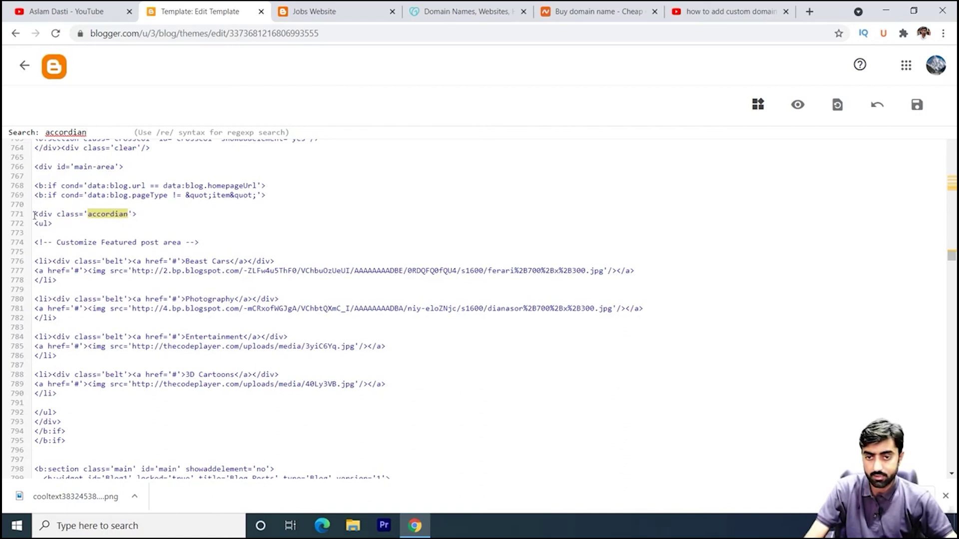
triple_click(52, 217)
drag(52, 218, 112, 358)
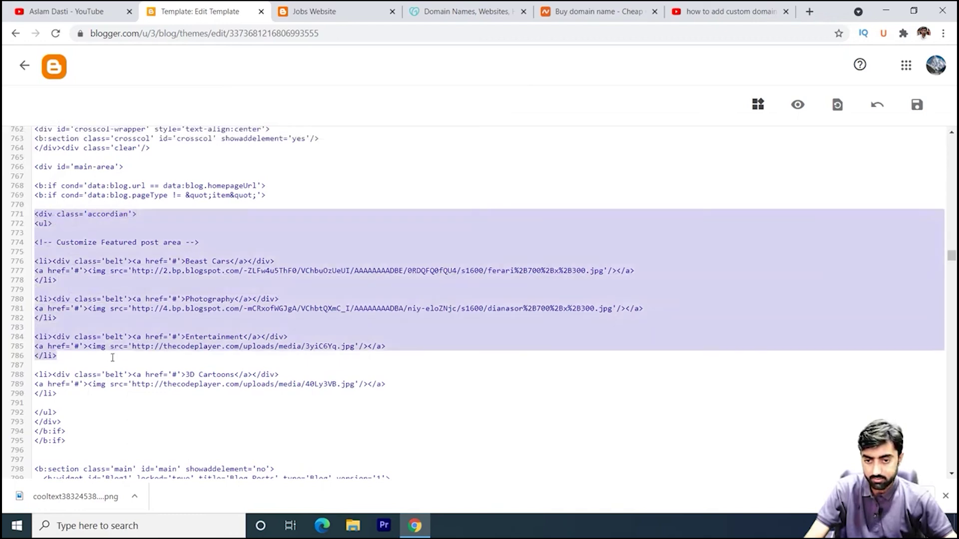
drag(112, 357, 35, 422)
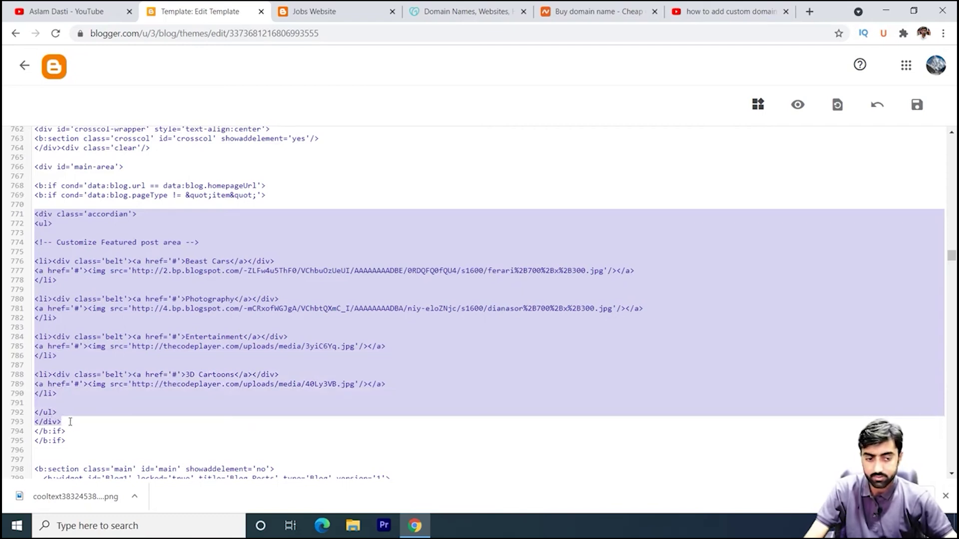
key(BackSpace)
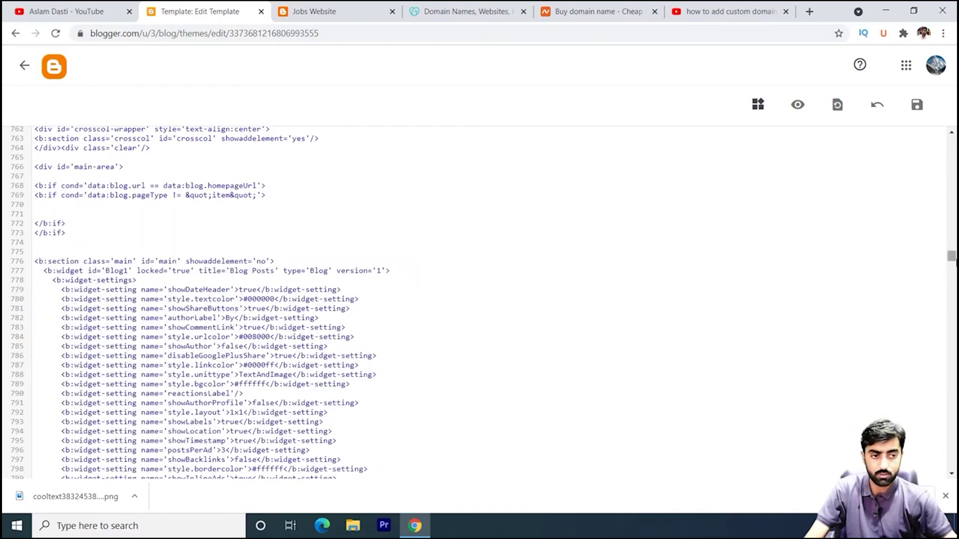
Step: Save the theme's HTML, close the developer tools on the live blog and reload the homepage
drag(951, 258, 951, 432)
click(920, 106)
key(ctrl+Tab)
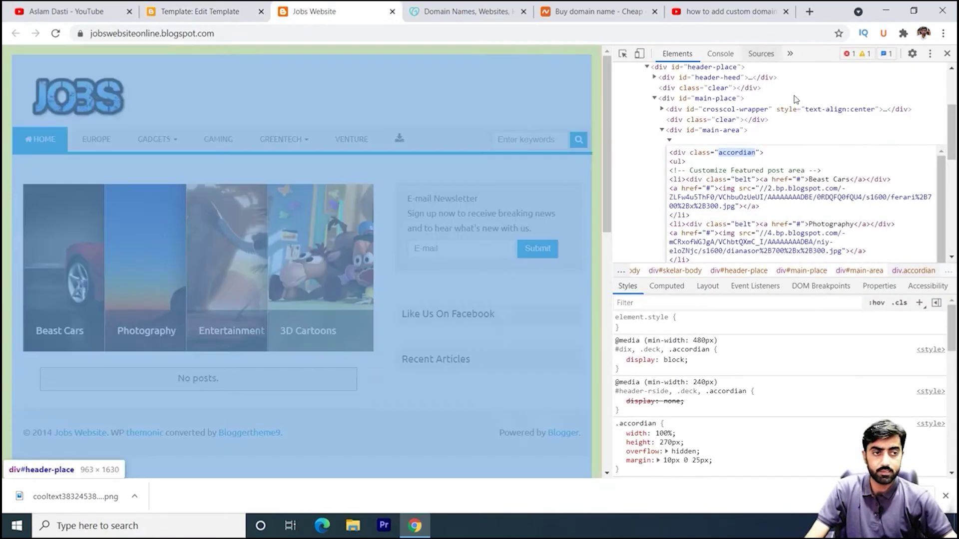
click(947, 54)
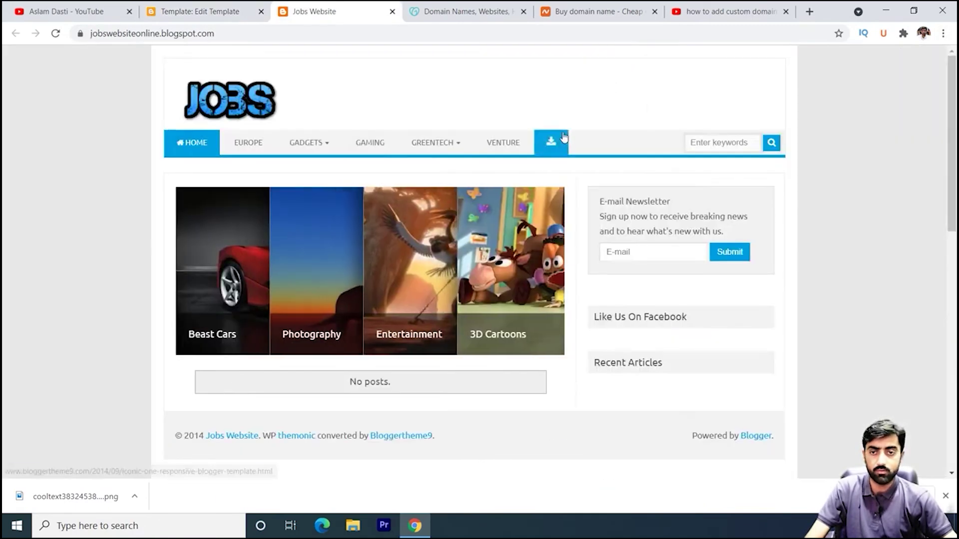
click(56, 34)
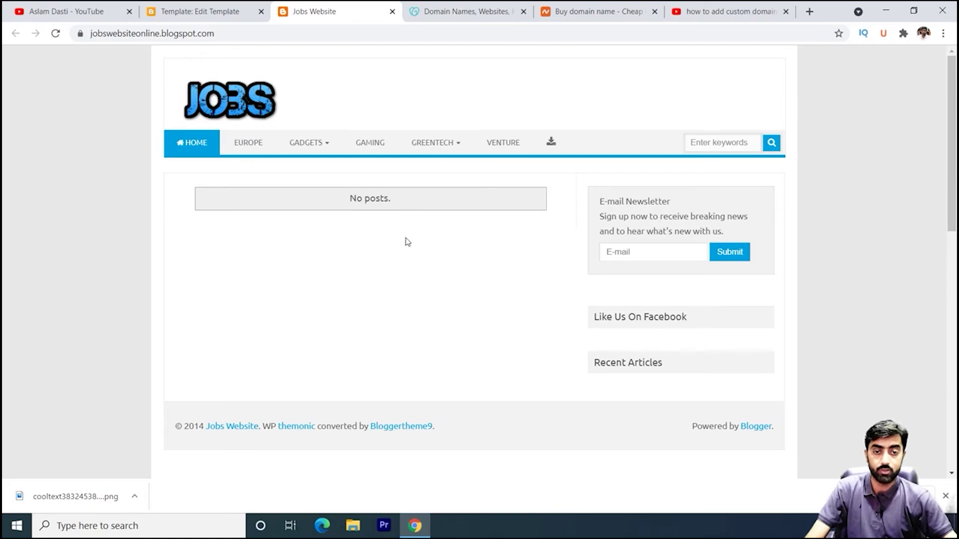
Step: Leave the theme's HTML editor and create a new post from the blog's posts list
click(205, 8)
click(306, 10)
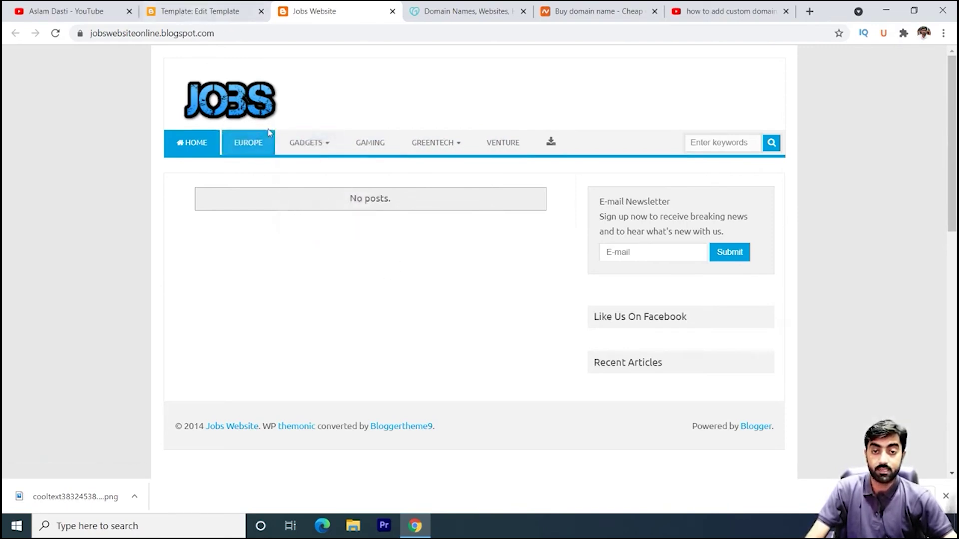
click(201, 12)
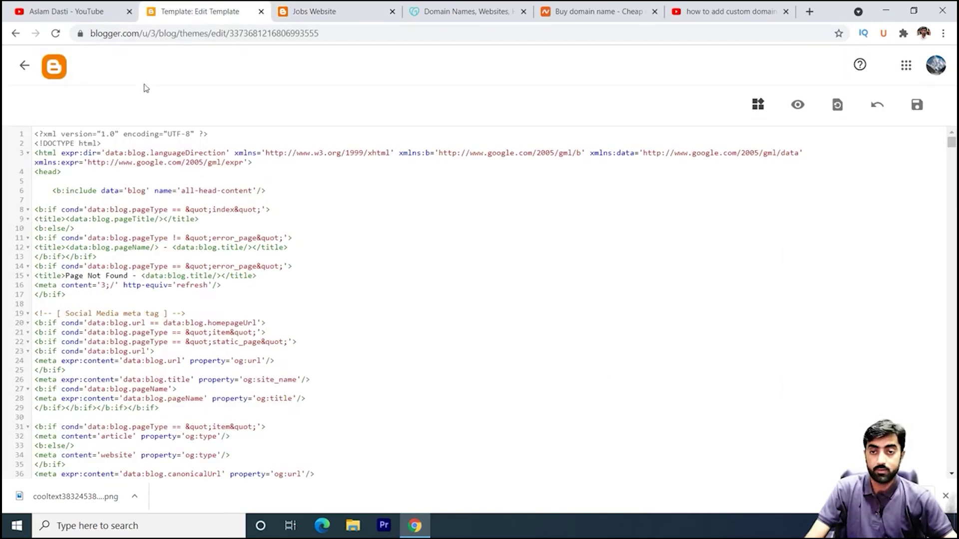
click(24, 65)
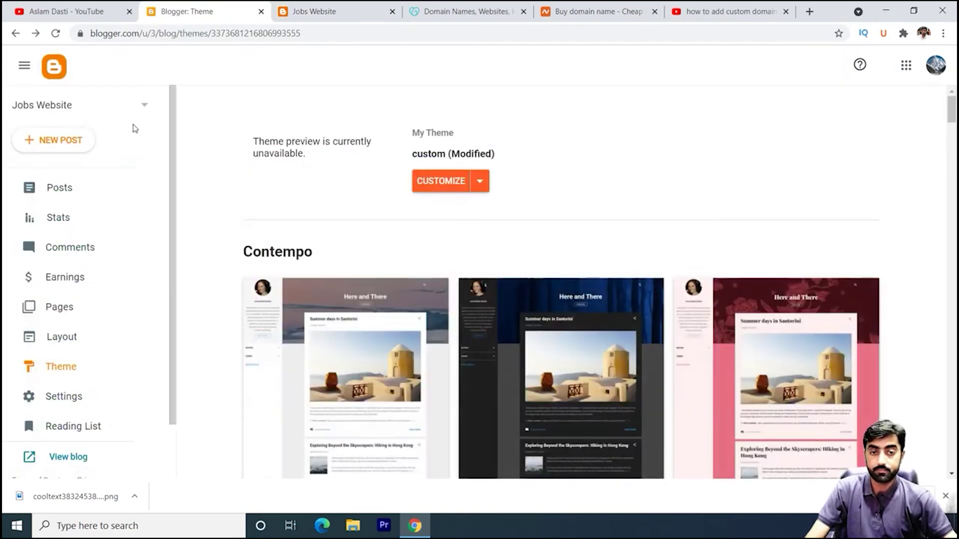
click(74, 191)
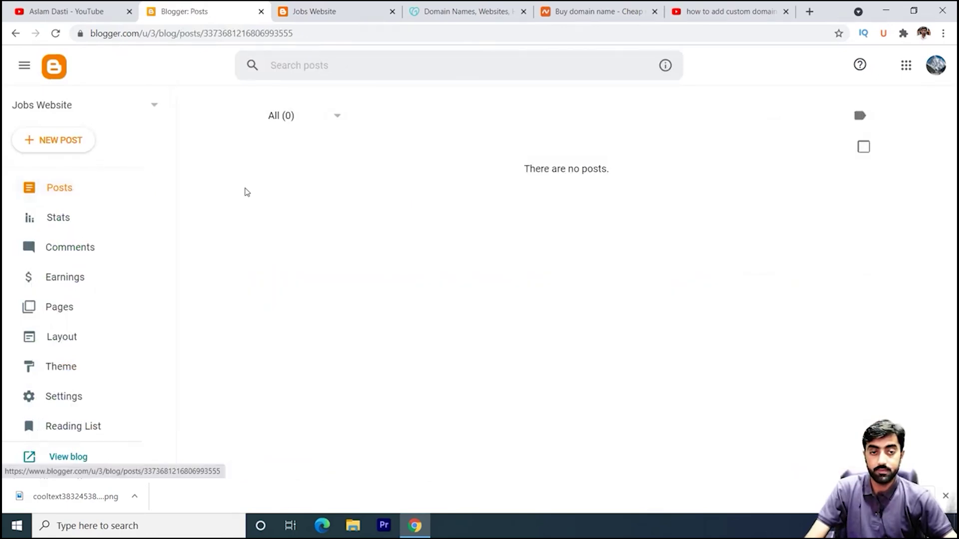
click(54, 149)
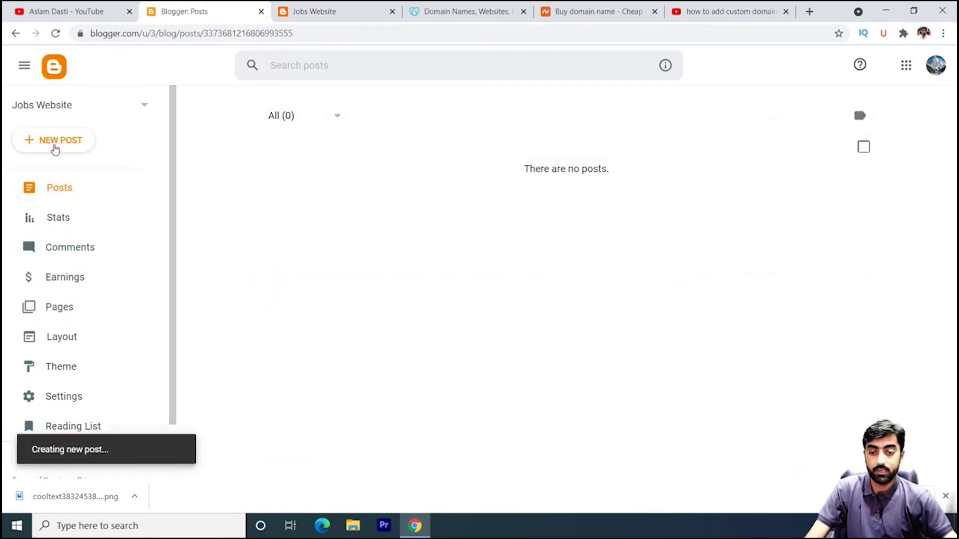
click(55, 112)
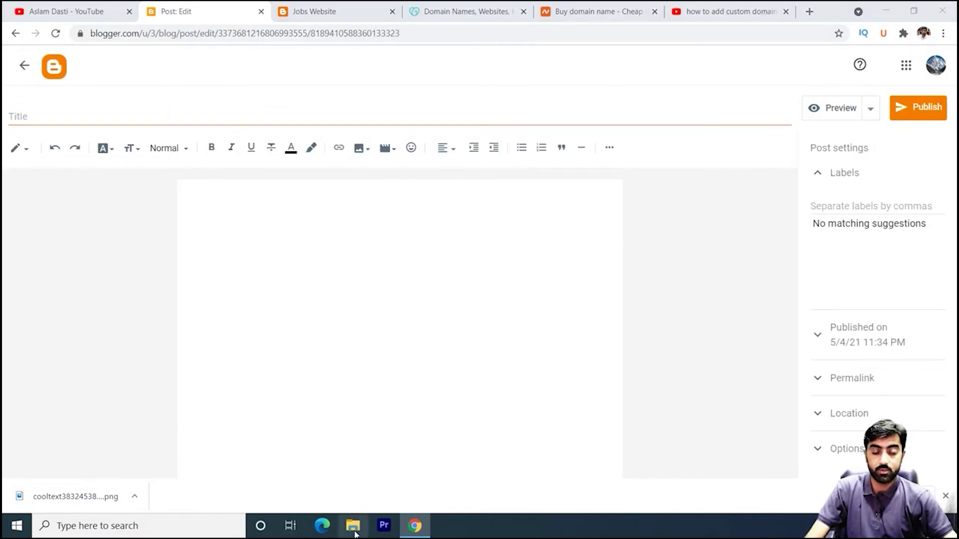
Step: Open jobs.aljavedmovers.co in a new browser tab and go to its PPSC Jobs May 2021 article
key(ctrl+t)
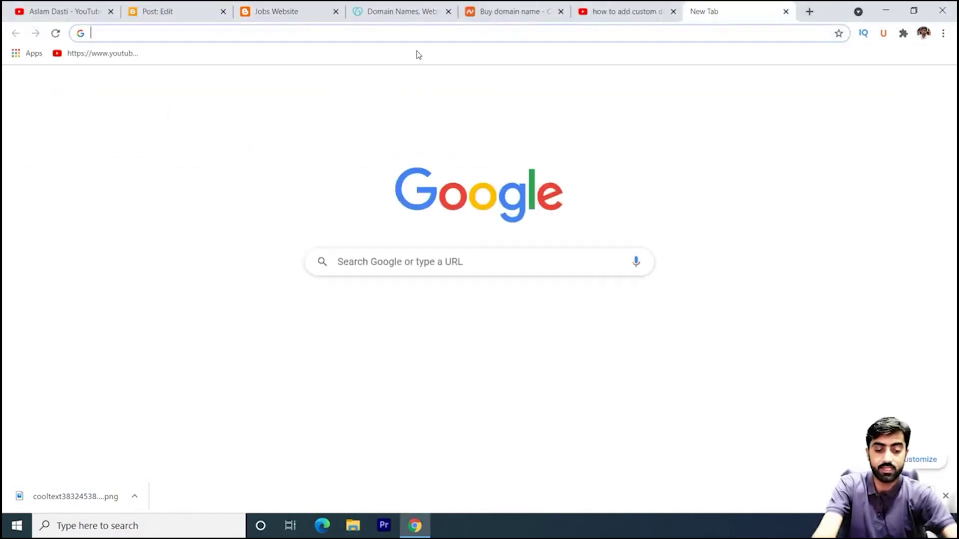
text(job)
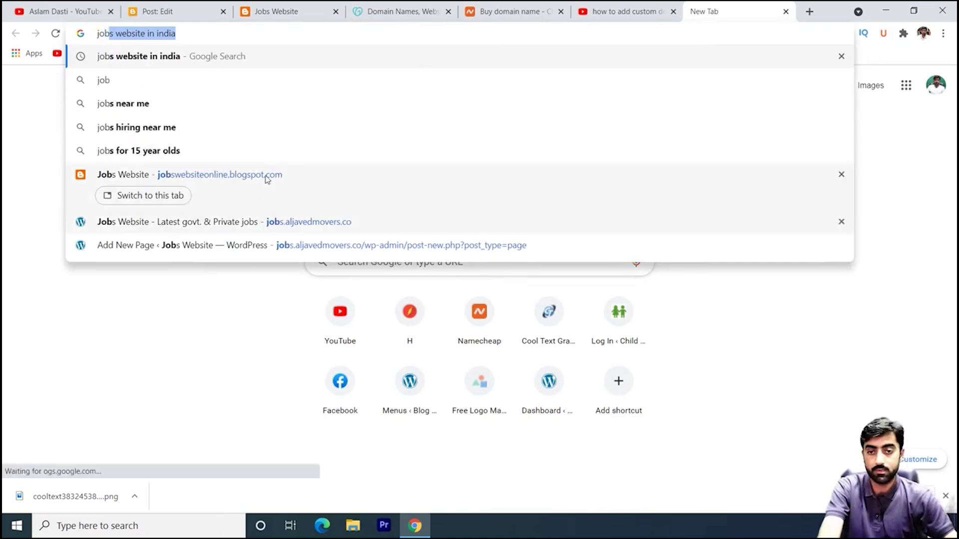
click(269, 230)
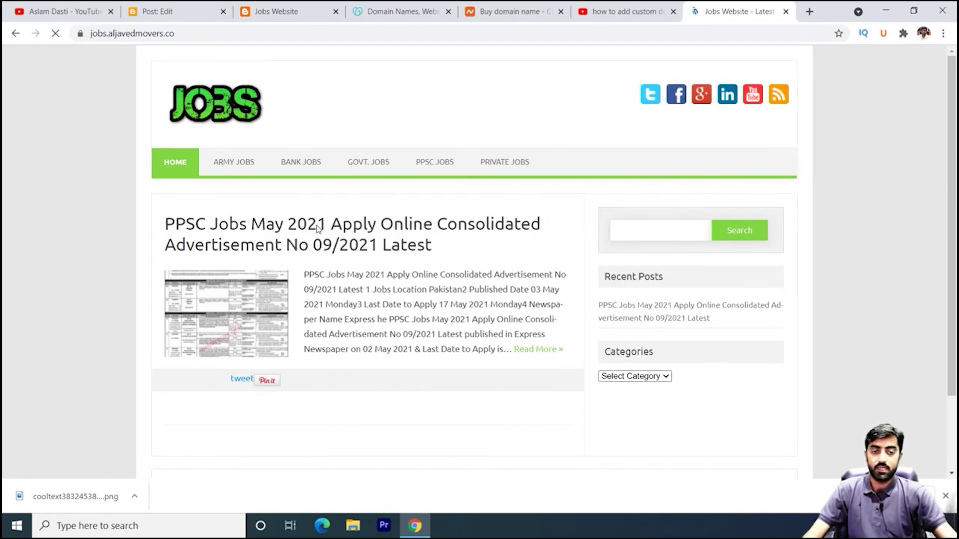
click(308, 242)
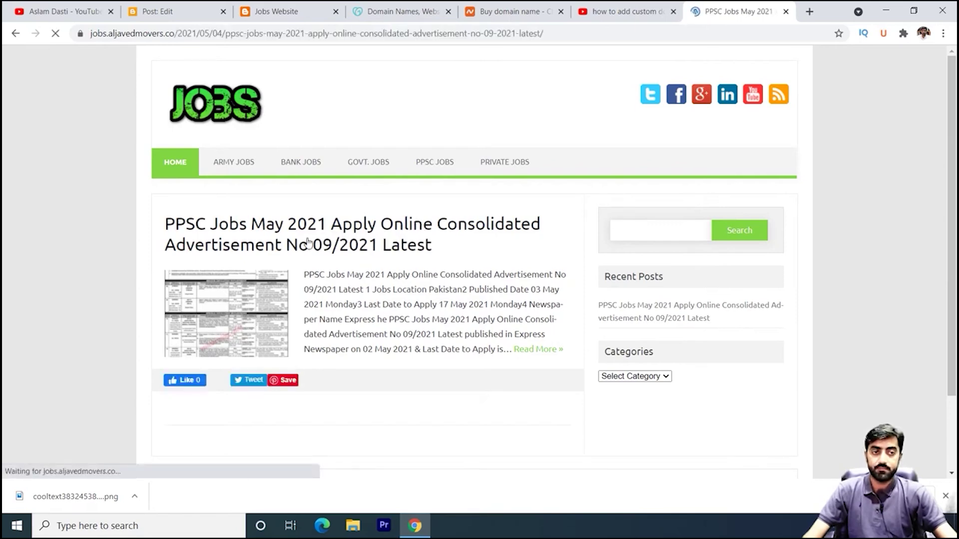
Step: Copy the article's headline, "PPSC Jobs May 2021 Apply Online Consolidated Advertisement No 09/2021 Latest", into the new post's title
drag(167, 218, 444, 256)
right_click(378, 241)
click(393, 248)
click(180, 13)
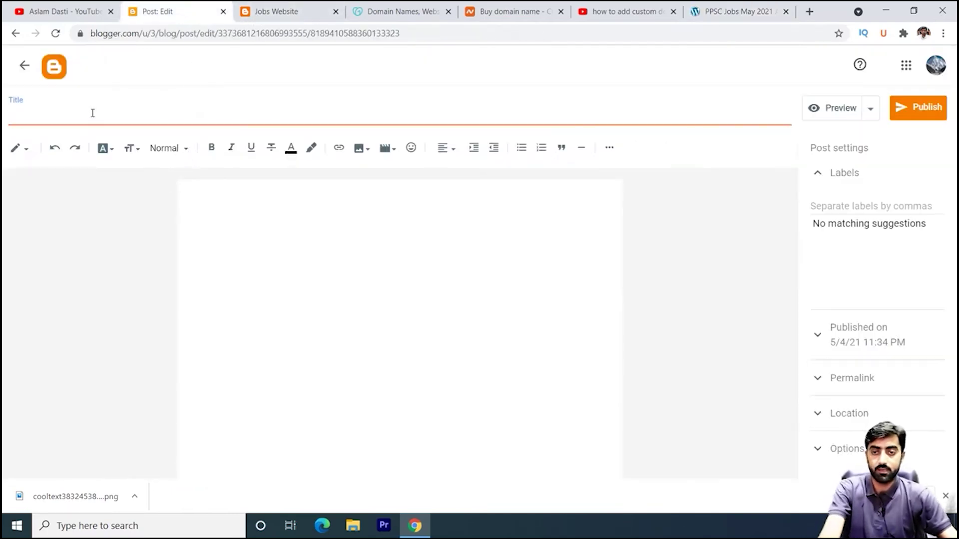
key(ctrl+v)
Step: Copy the article's text above the advertisement image, including the four job detail lines, into the new post's body
click(739, 11)
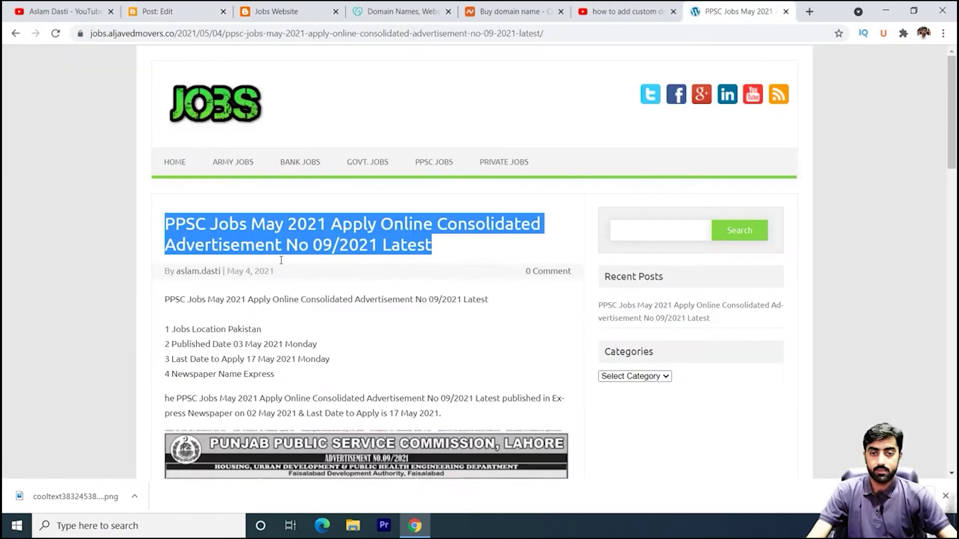
scroll(252, 272, down, 1)
drag(166, 238, 467, 346)
right_click(220, 266)
click(236, 276)
click(150, 11)
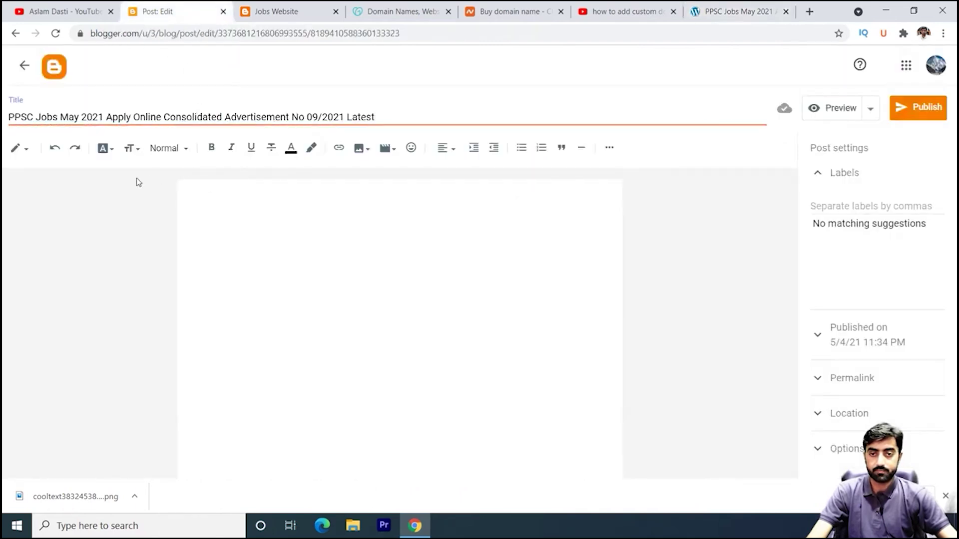
click(130, 202)
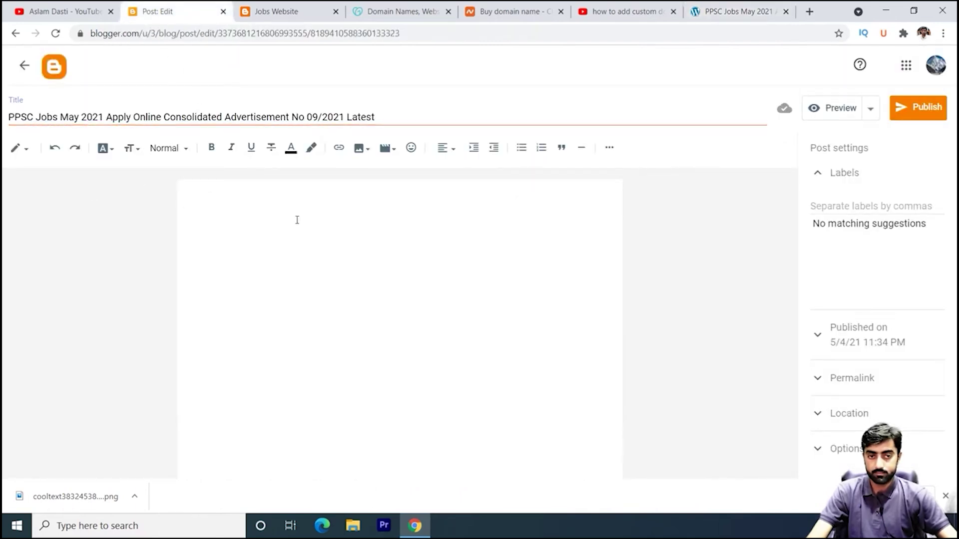
click(347, 232)
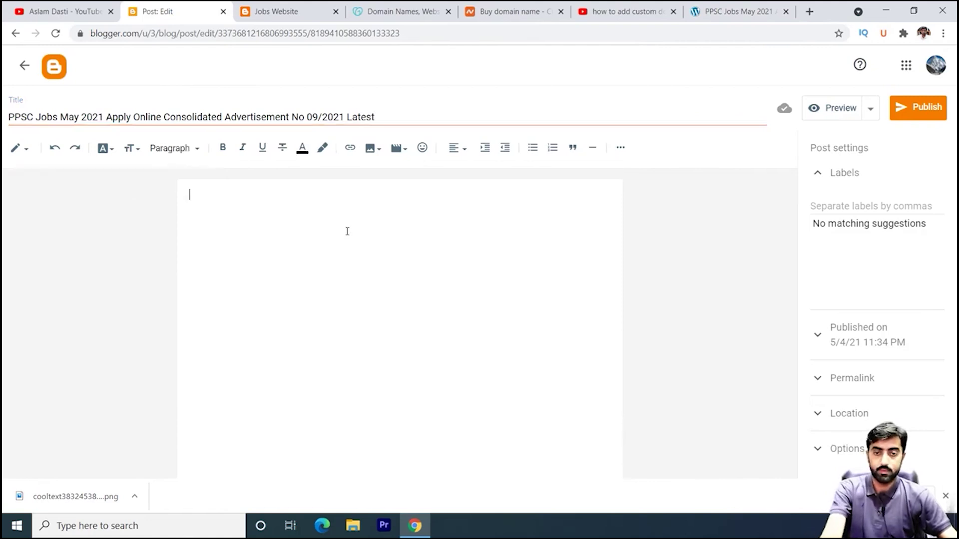
key(ctrl+v)
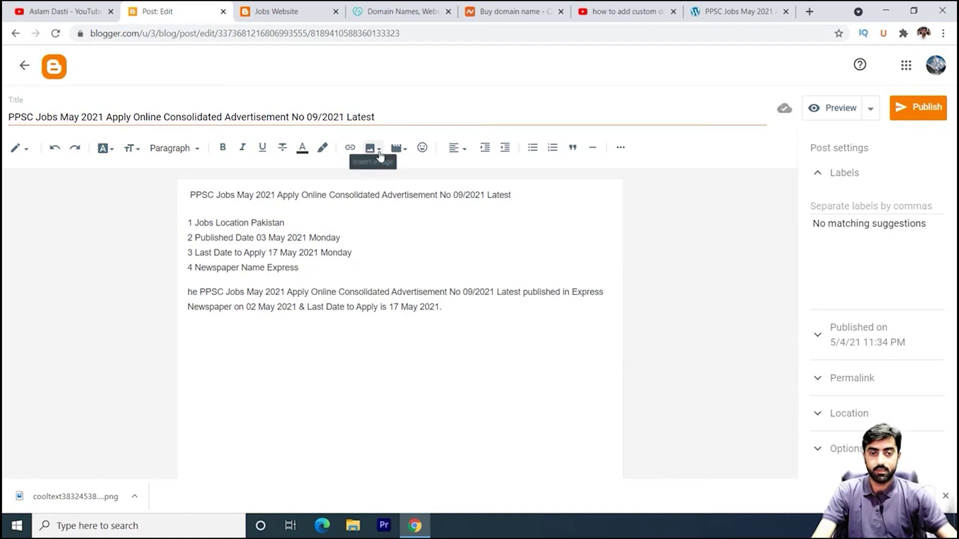
Step: Upload the image 107193 from the Downloads folder below the post text and enlarge it to nearly the text's width
click(372, 148)
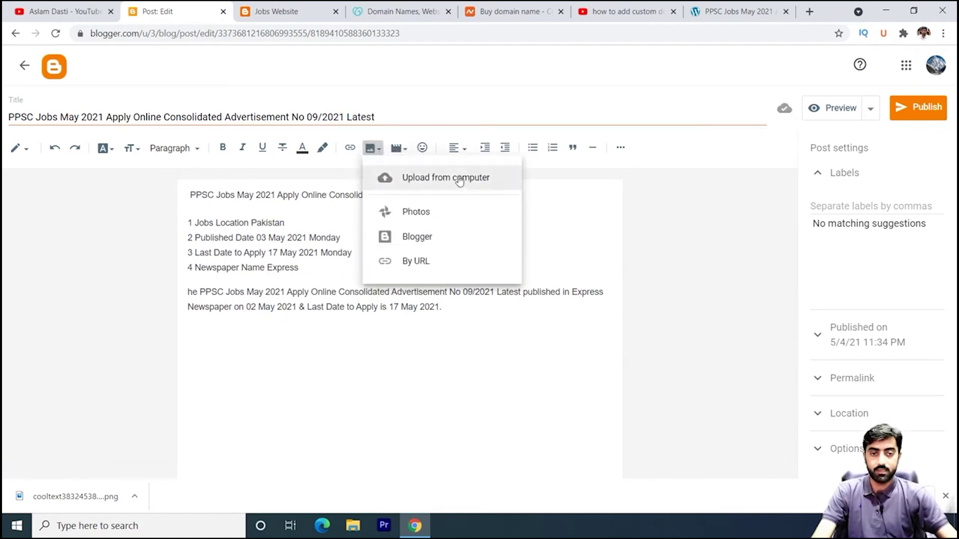
click(441, 181)
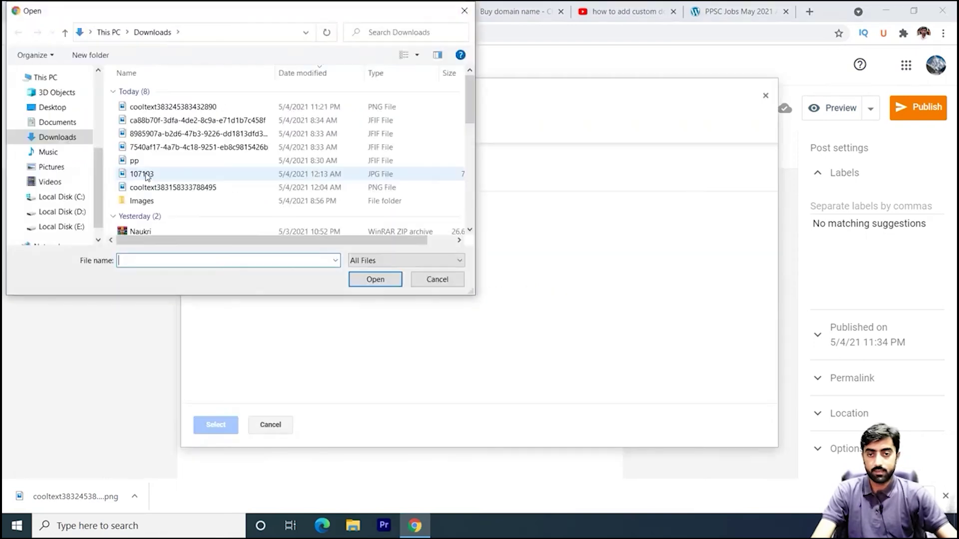
double_click(150, 174)
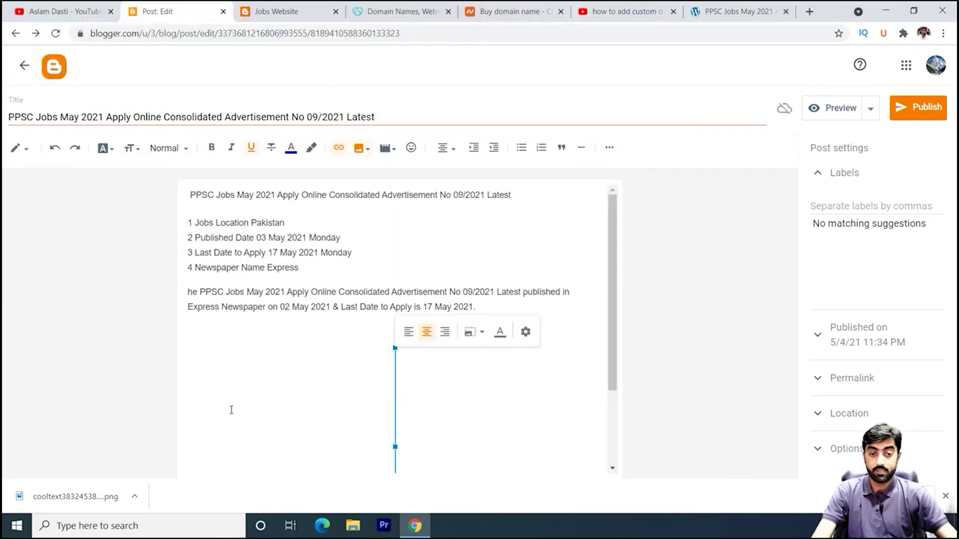
scroll(524, 401, down, 2)
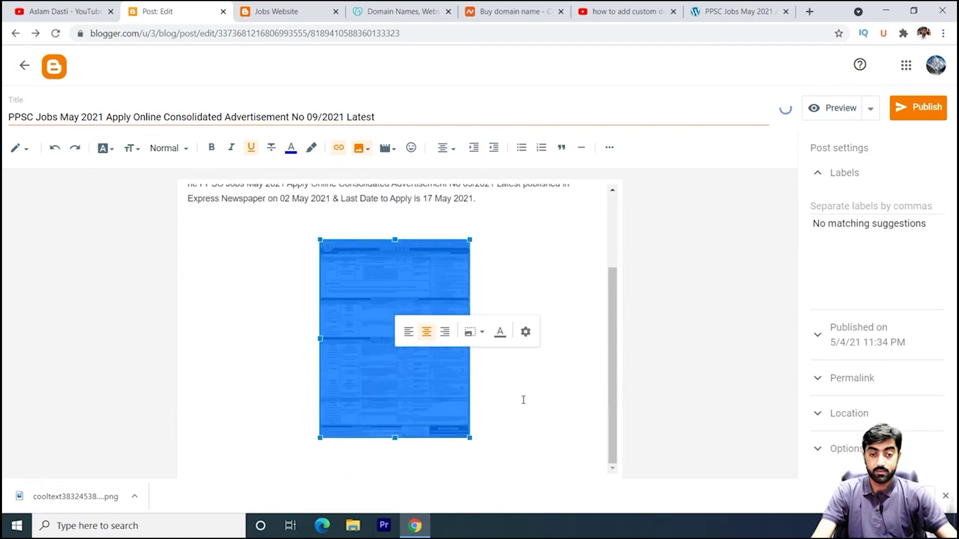
drag(469, 438, 671, 271)
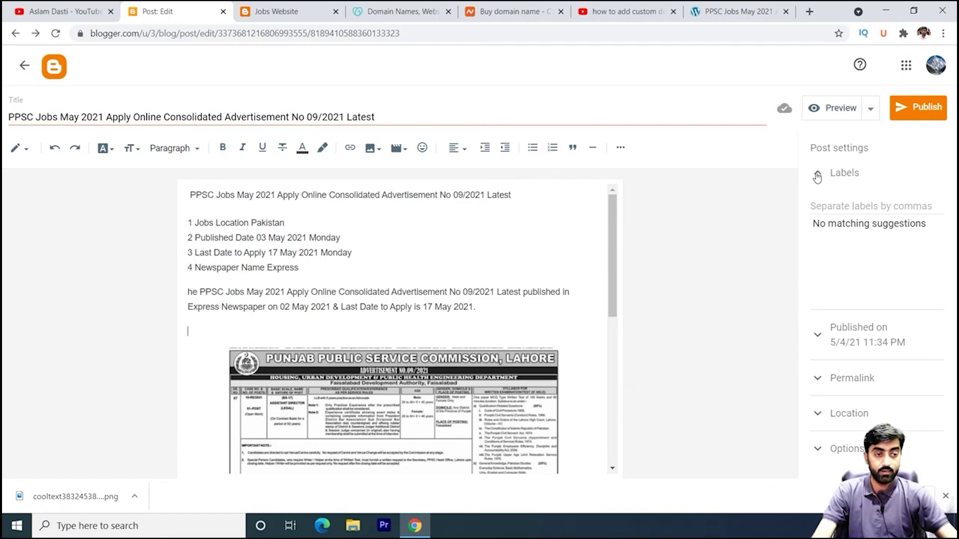
Step: Check the category names in the reference site's navigation and label the post "PPSC Jobs"
click(739, 11)
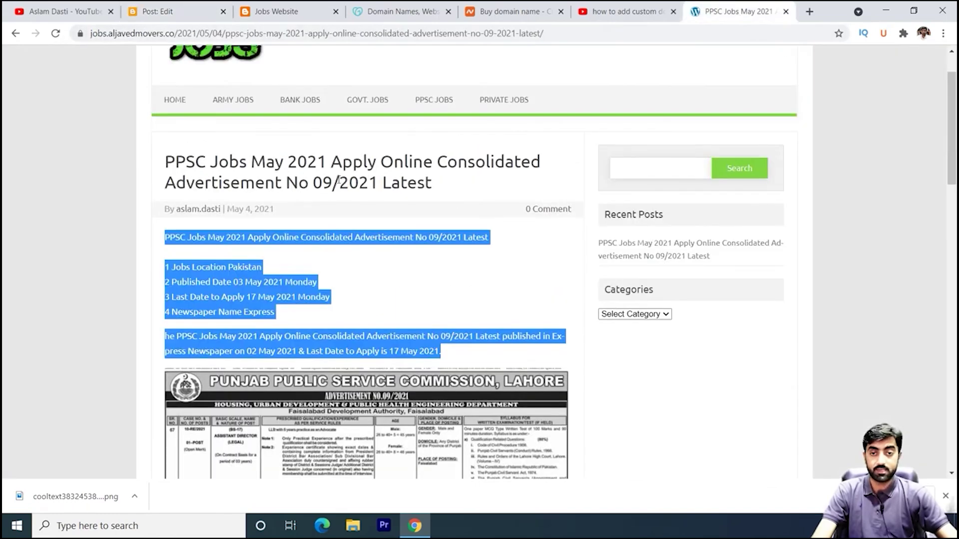
scroll(344, 187, up, 2)
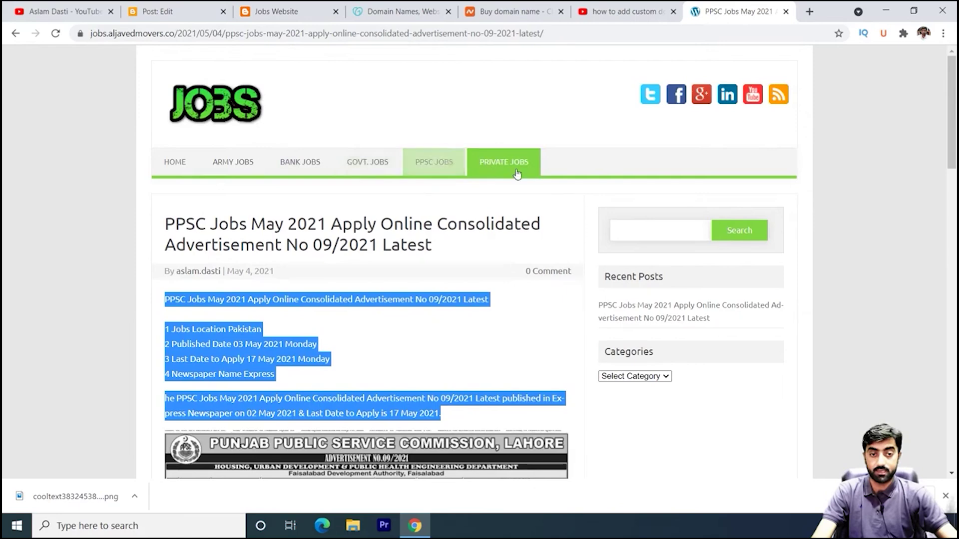
click(412, 149)
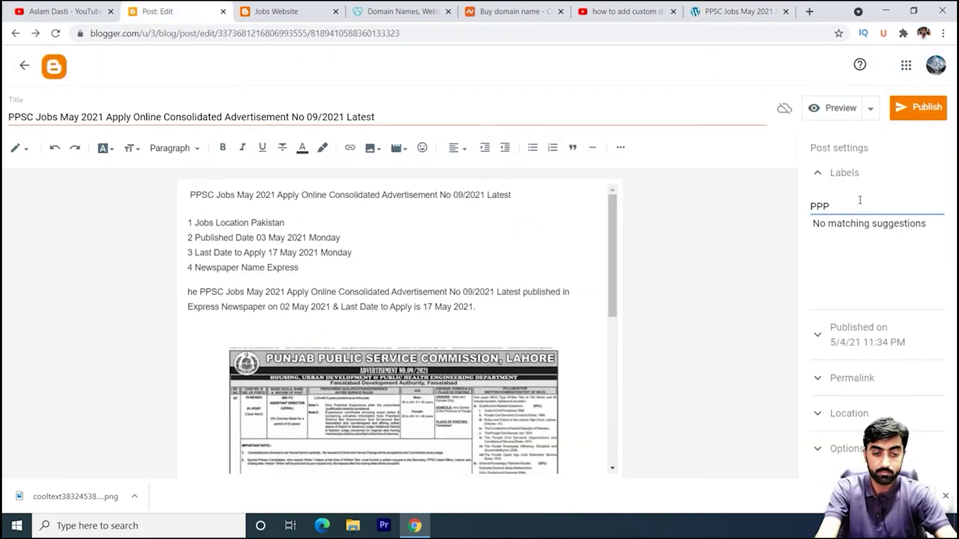
key(BackSpace)
text(S)
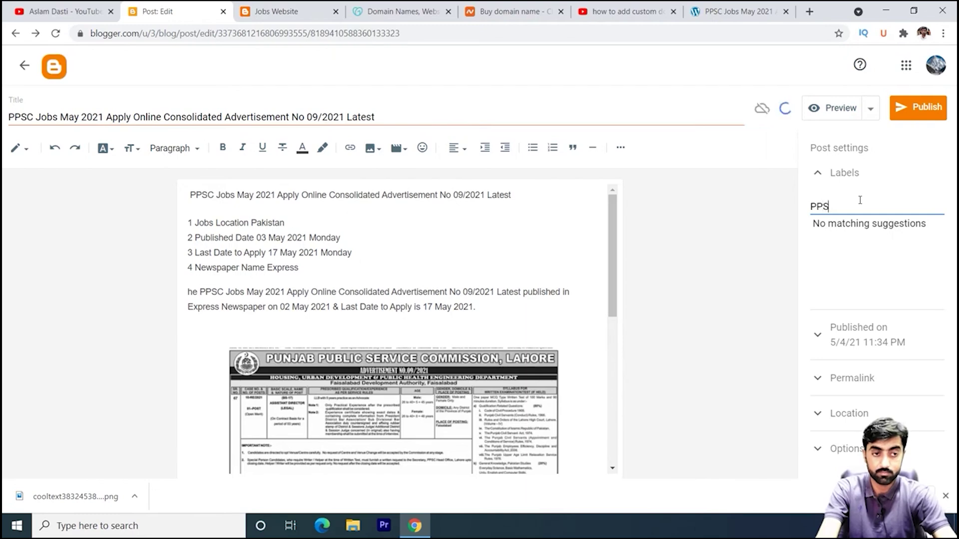
text(C Jobs)
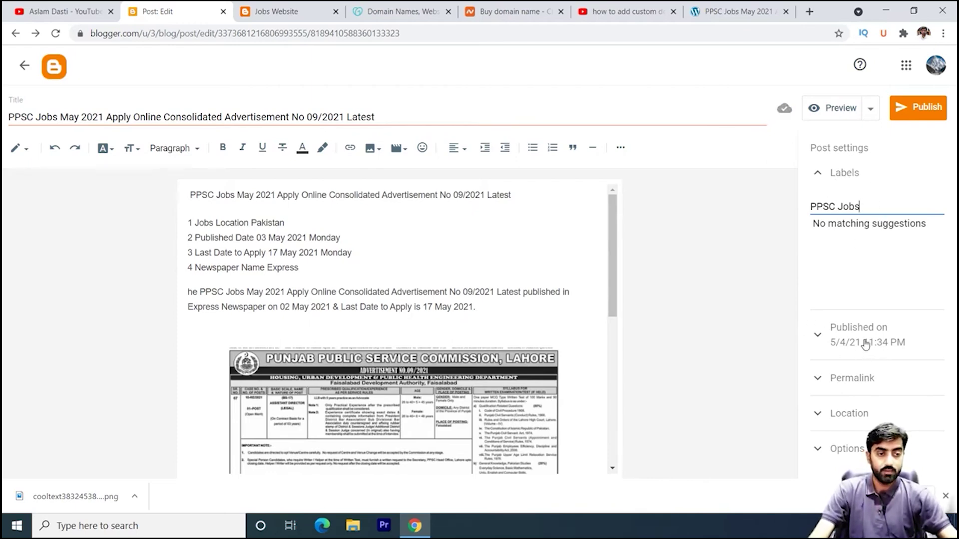
Step: Review the post's publishing date, permalink and reader comment settings
click(817, 335)
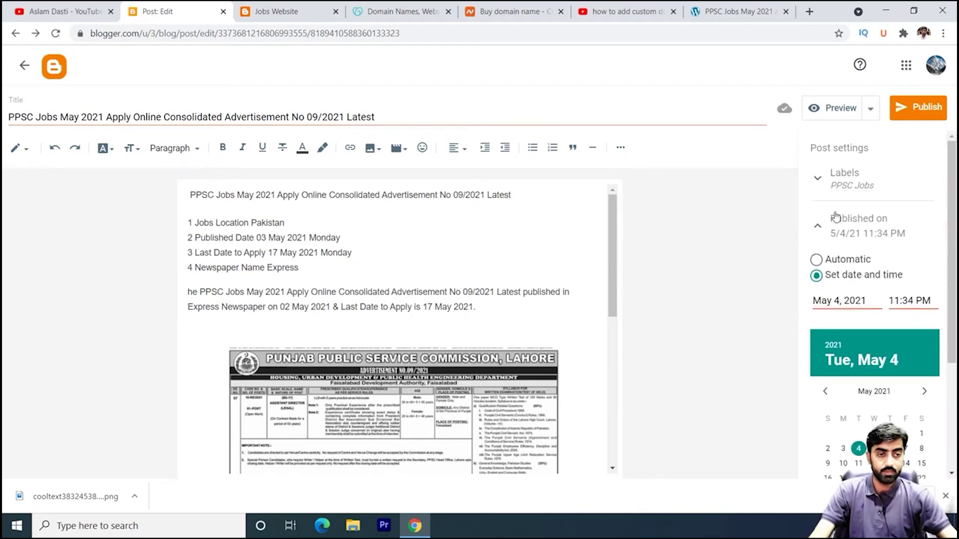
click(817, 226)
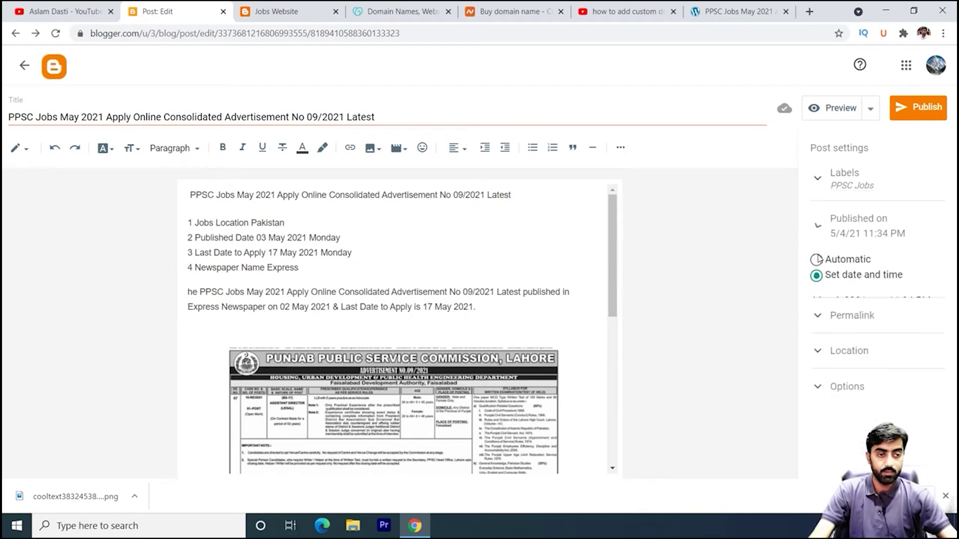
click(818, 272)
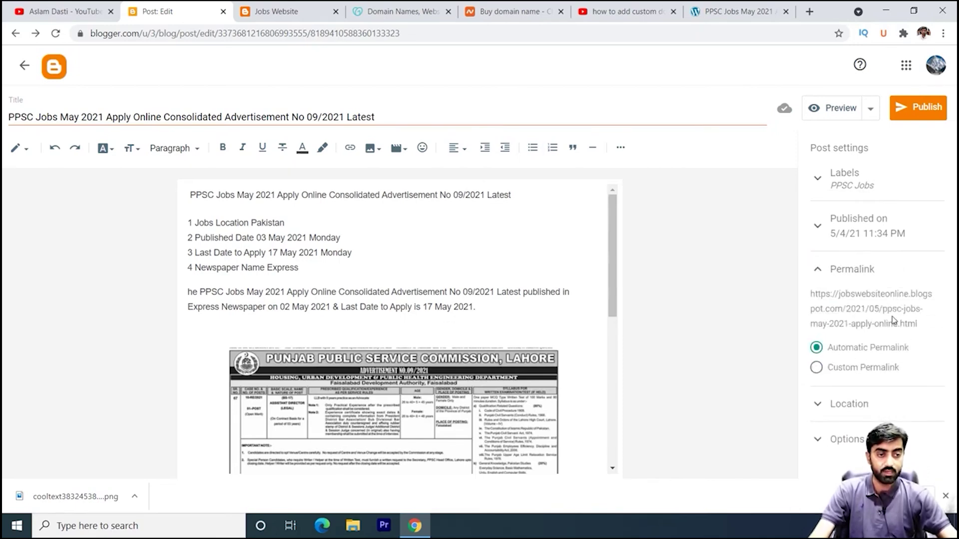
click(817, 270)
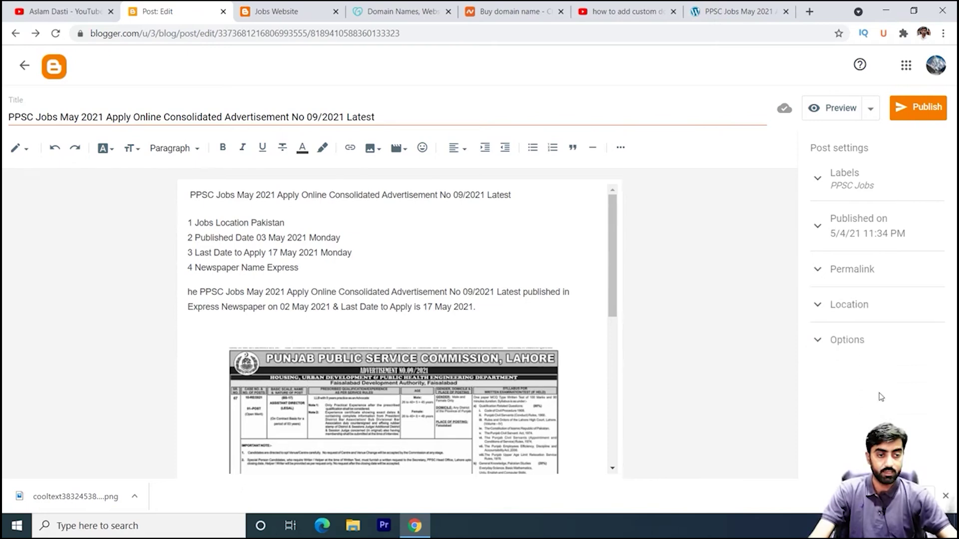
click(820, 343)
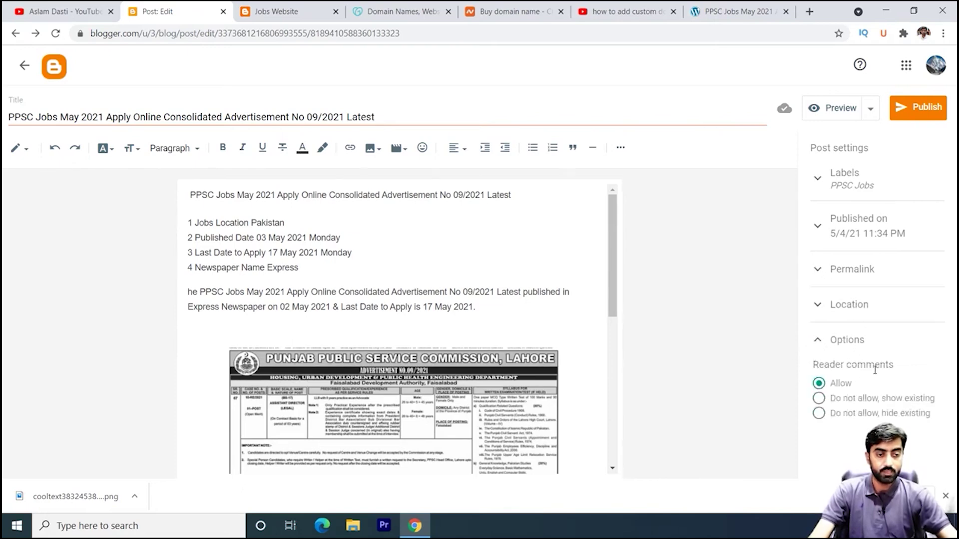
click(817, 341)
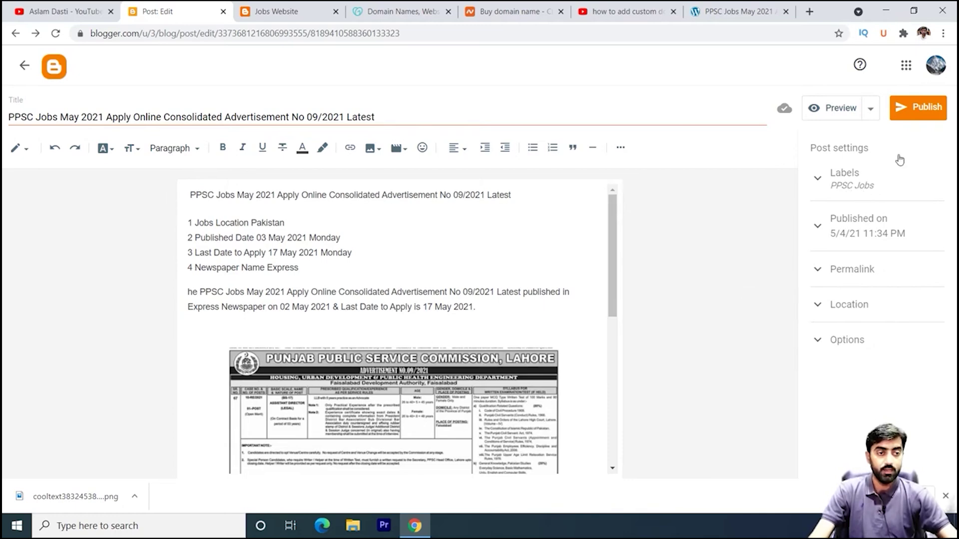
Step: Publish the post, confirm the publication and switch to the live blog's homepage
click(925, 110)
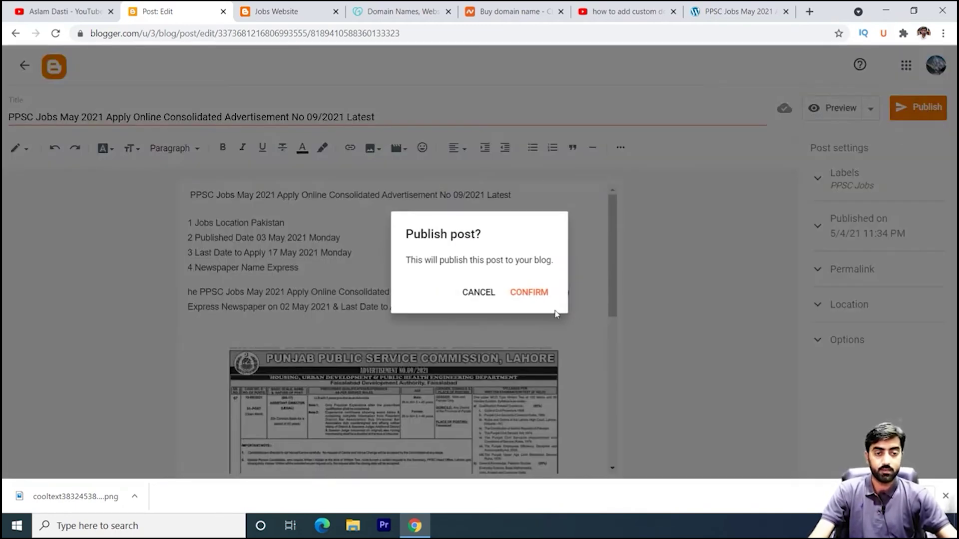
click(529, 292)
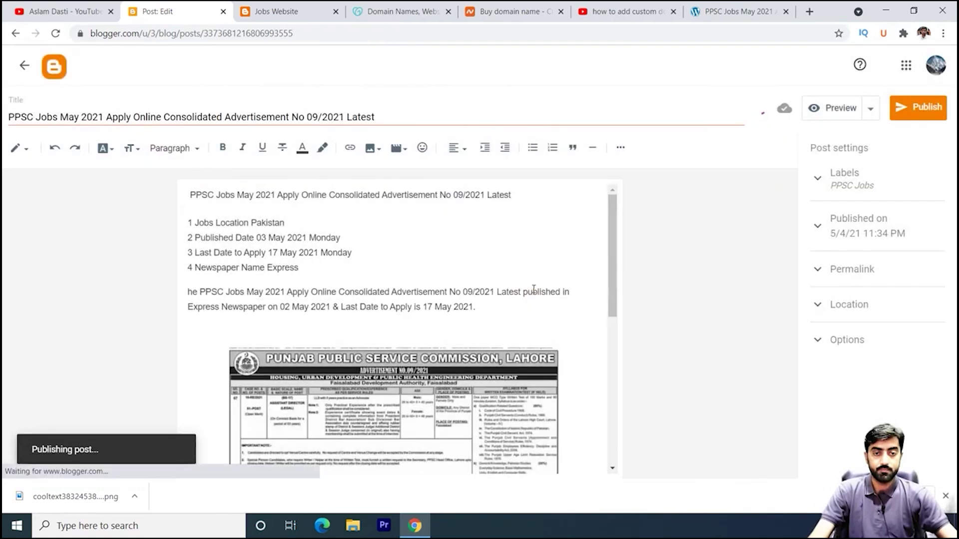
key(ctrl+Tab)
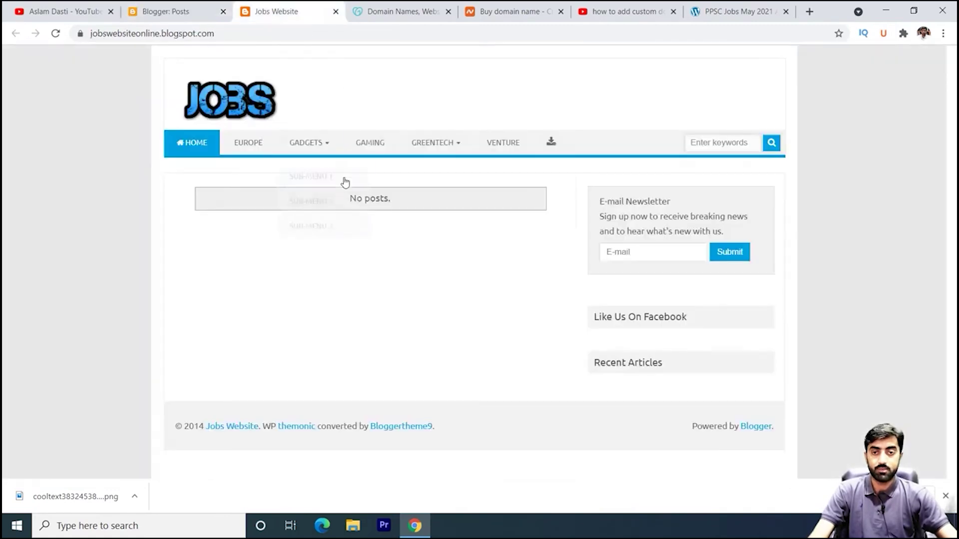
Step: Reload the live blog's homepage and review how the new post is listed
click(55, 33)
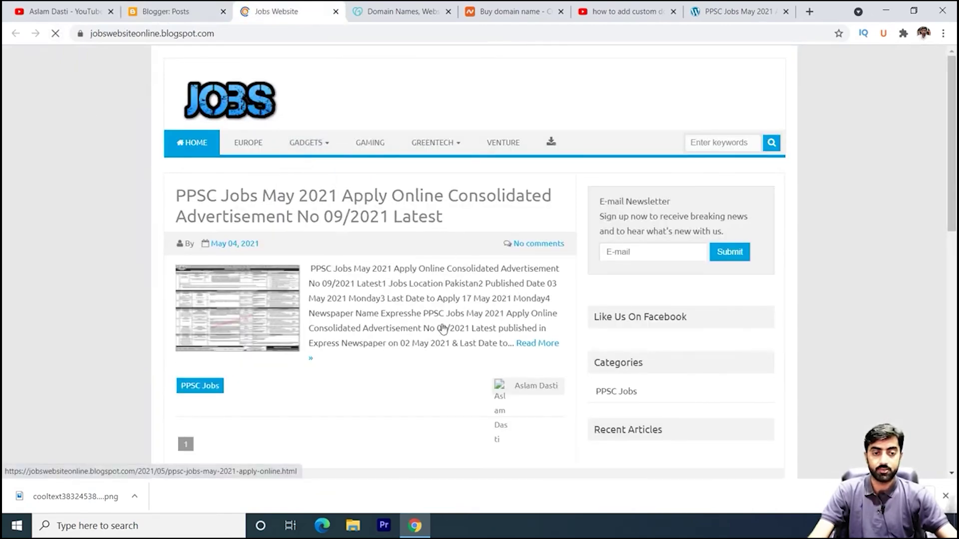
scroll(445, 336, down, 1)
scroll(445, 336, down, 4)
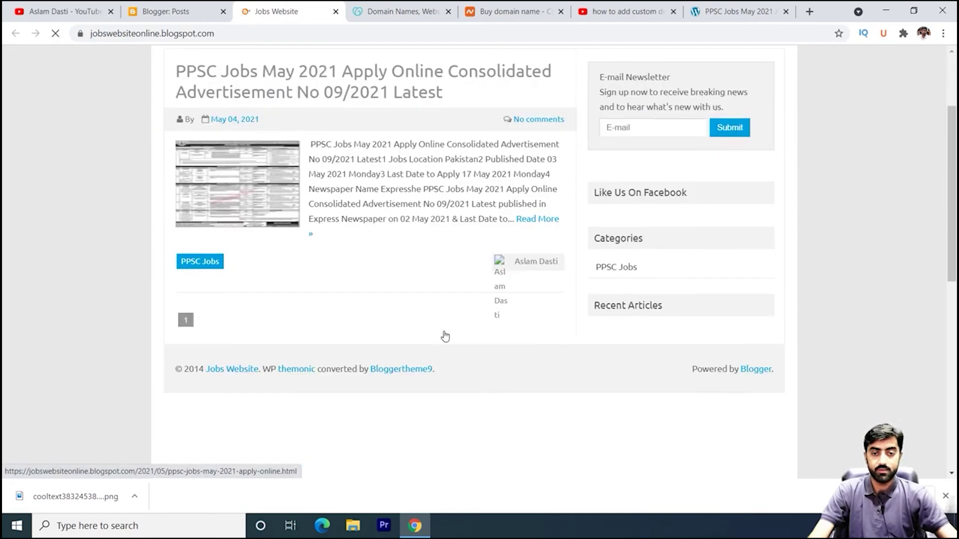
scroll(400, 279, up, 3)
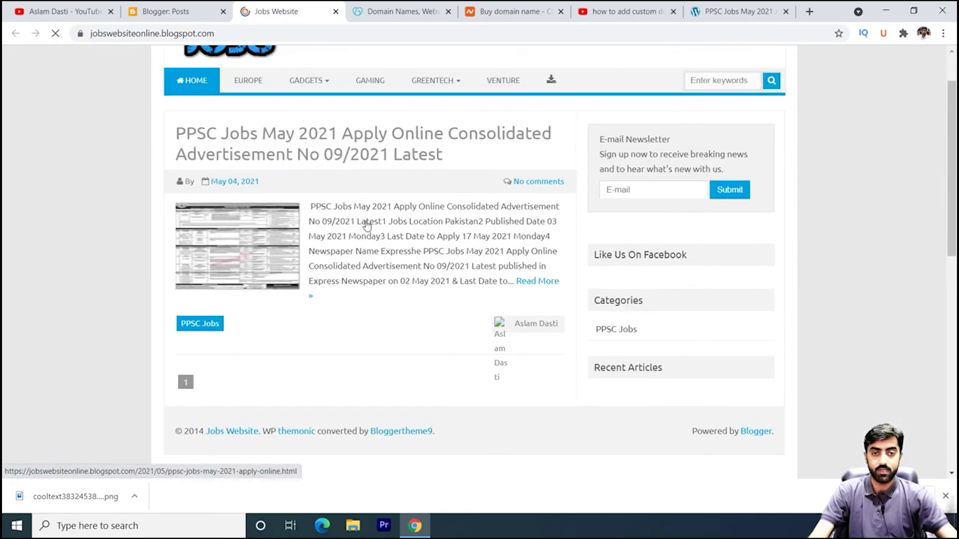
Step: Open the PPSC Jobs May 2021 post on the live blog and review its text, numbered job details and image
click(315, 150)
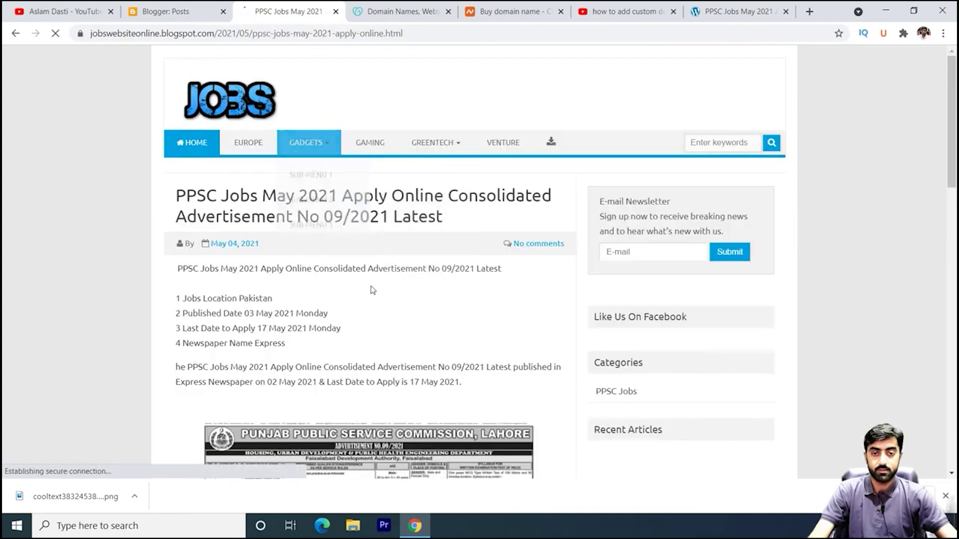
scroll(411, 319, down, 12)
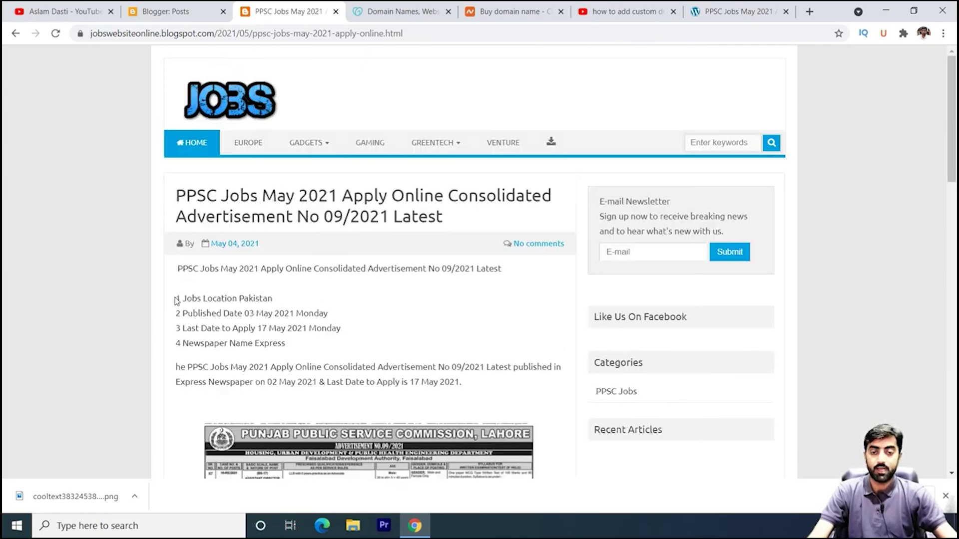
drag(178, 299, 340, 338)
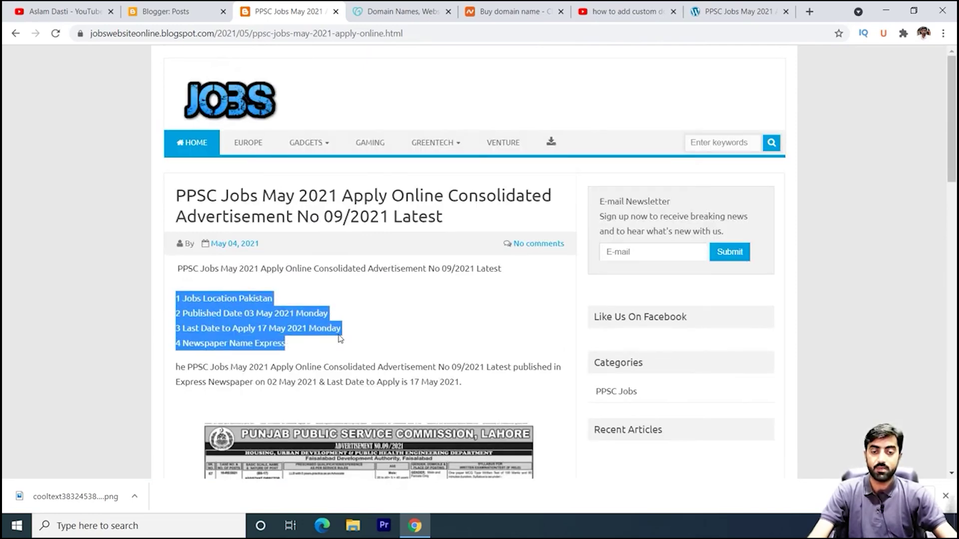
click(301, 344)
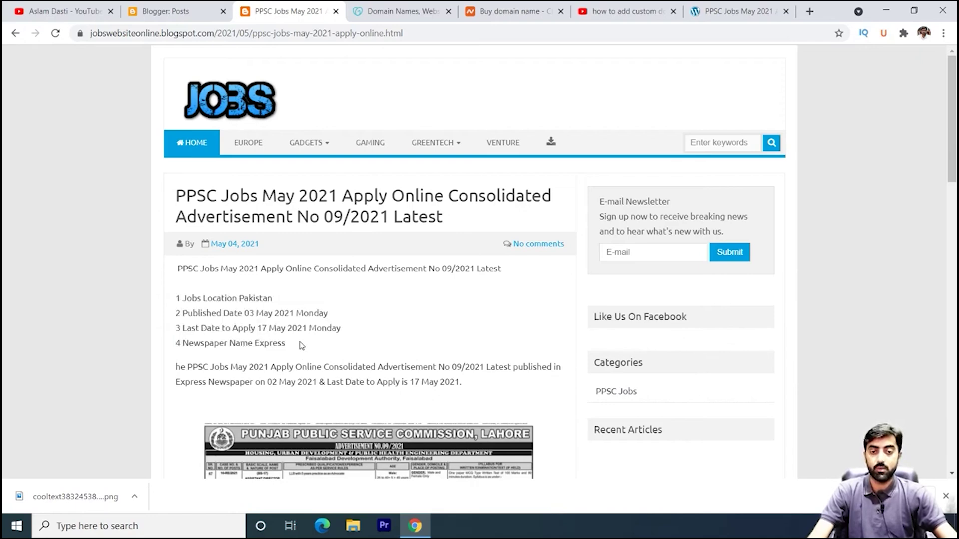
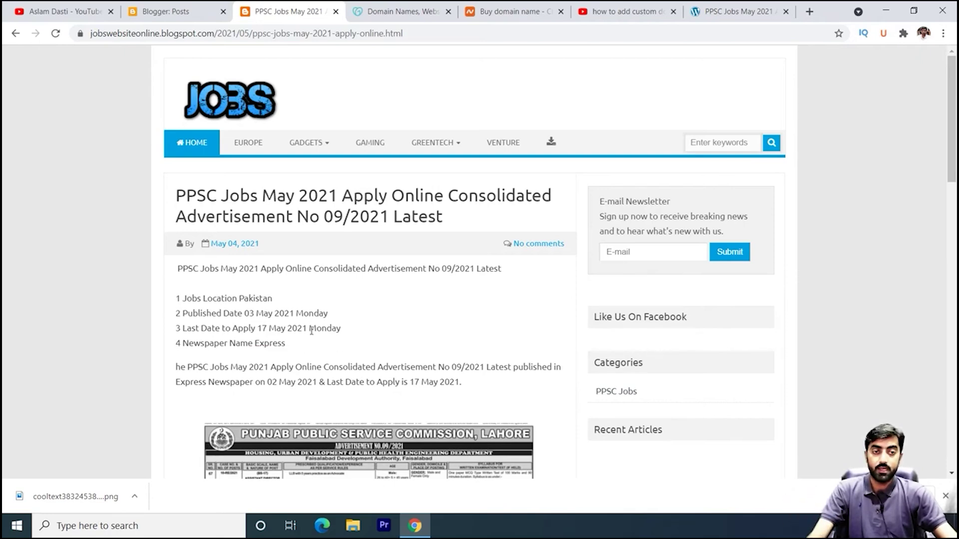
Step: Open vulearning.com in a new browser tab and dismiss its e-mail subscription popup
click(809, 12)
text(vu)
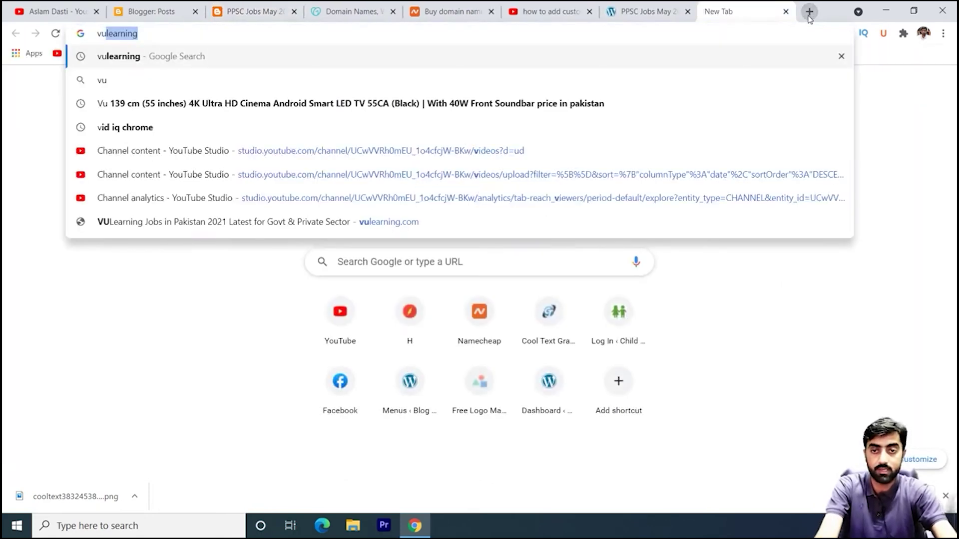
text(l)
key(Return)
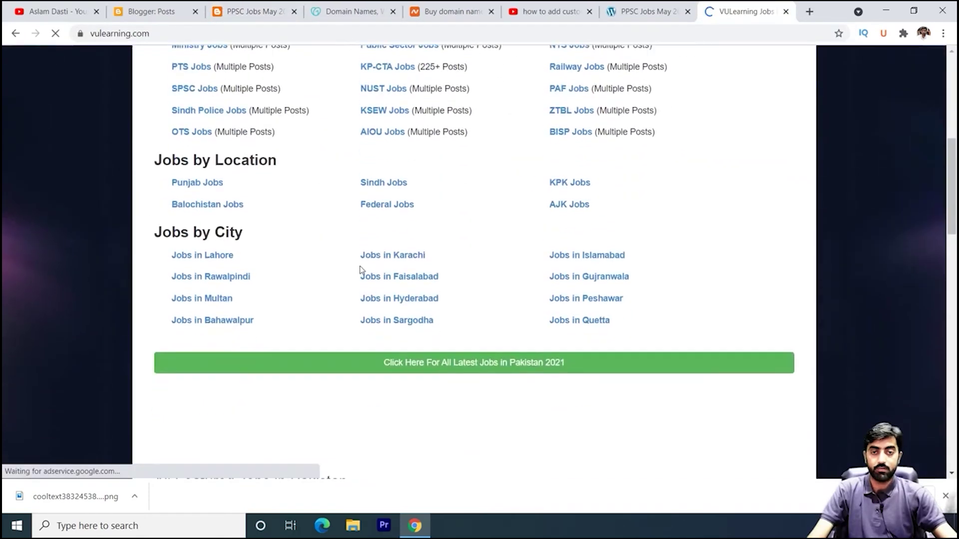
scroll(360, 269, up, 1)
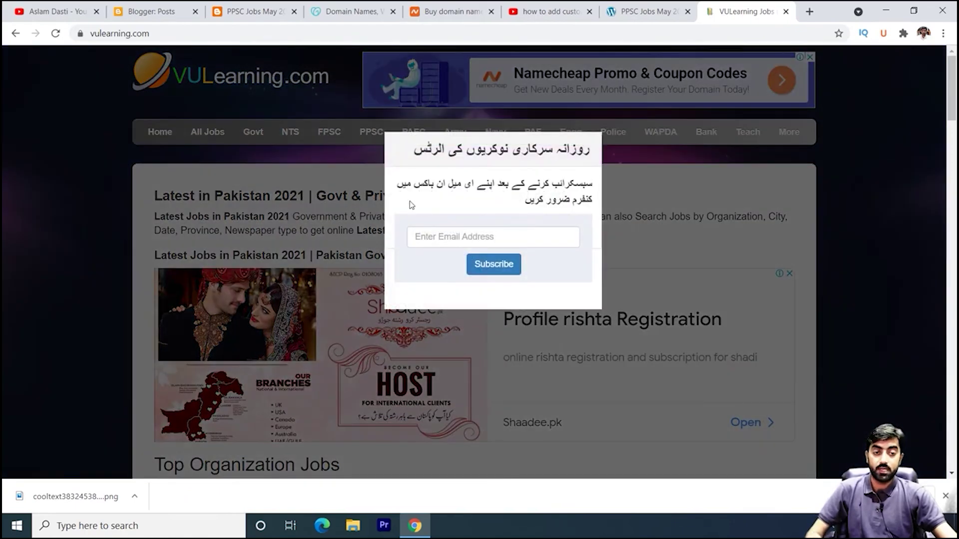
click(638, 175)
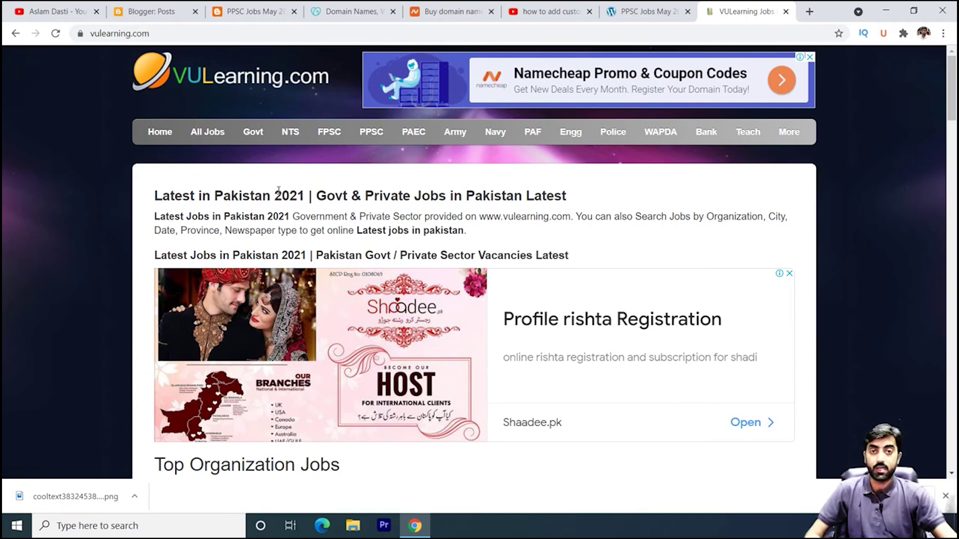
Step: Browse the homepage's latest jobs and open the PPSC Jobs May 2021 Consolidated Advertisement No 09/2021 listing
scroll(272, 265, down, 15)
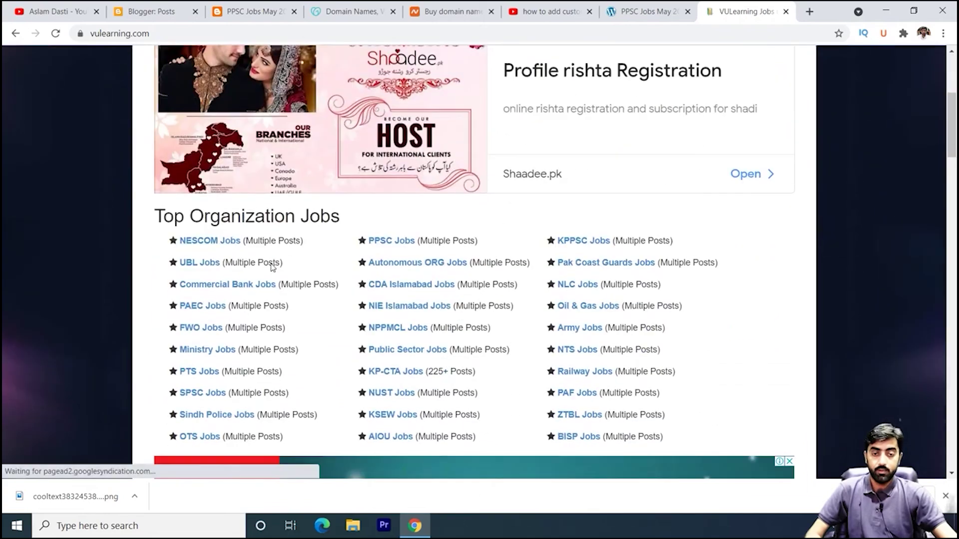
scroll(271, 267, down, 6)
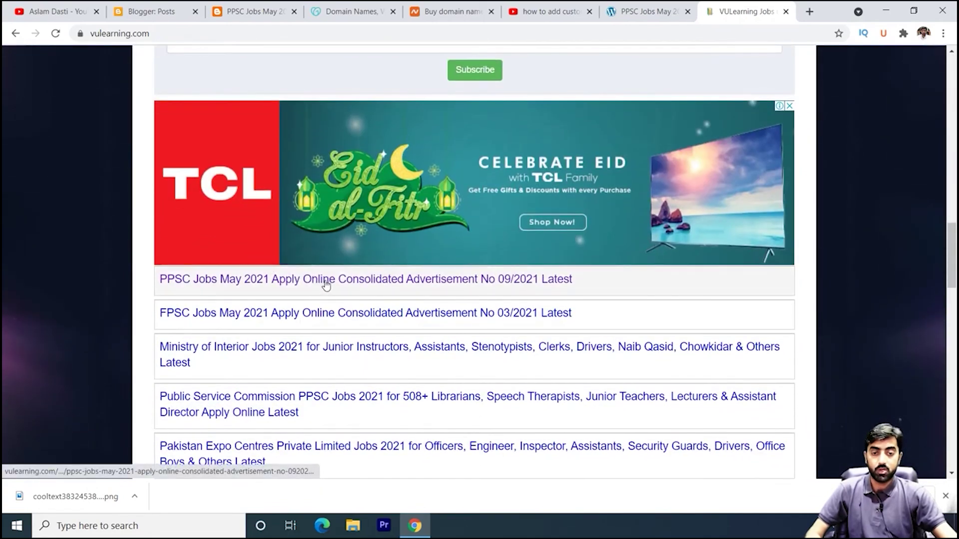
click(322, 283)
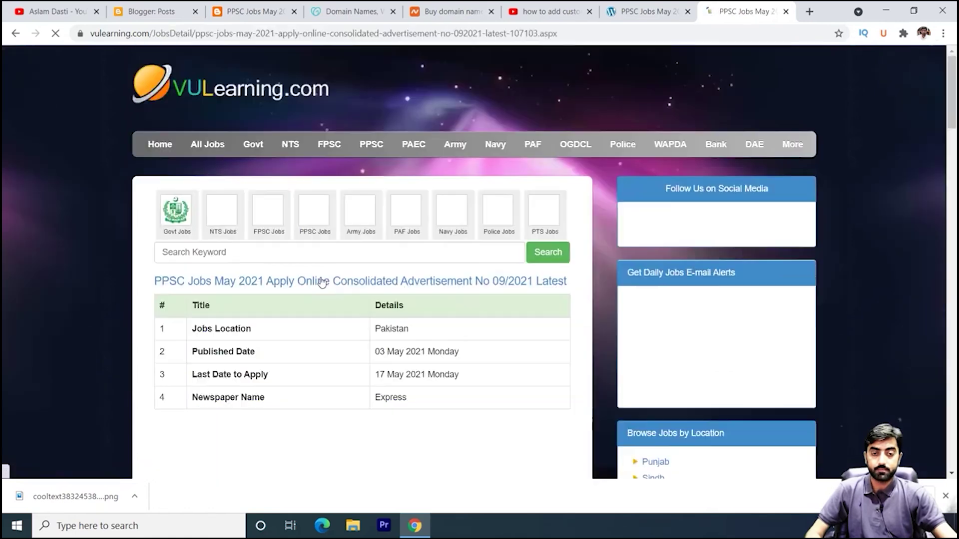
Step: Examine how the PPSC job listing arranges its details table, description and newspaper advertisement image
scroll(328, 290, down, 1)
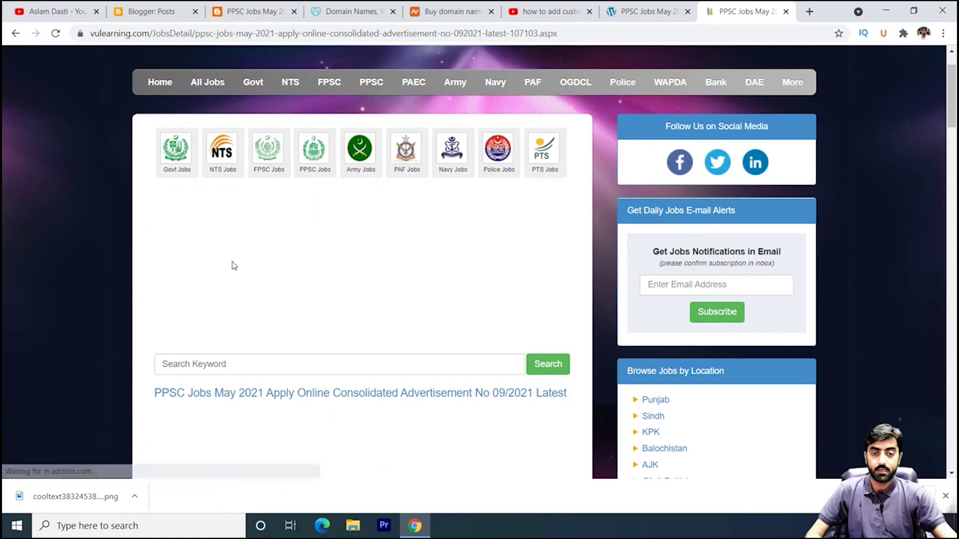
scroll(280, 279, down, 3)
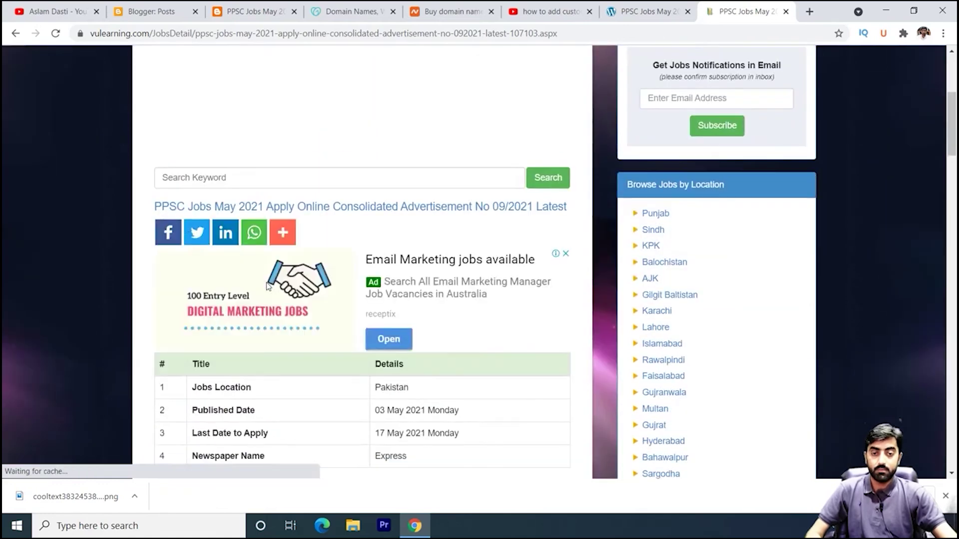
scroll(225, 275, down, 3)
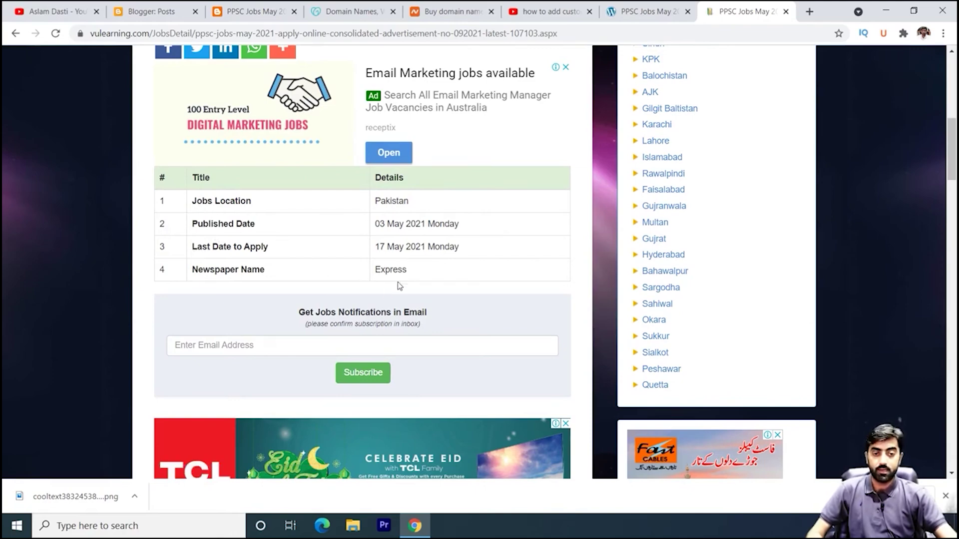
scroll(393, 288, down, 9)
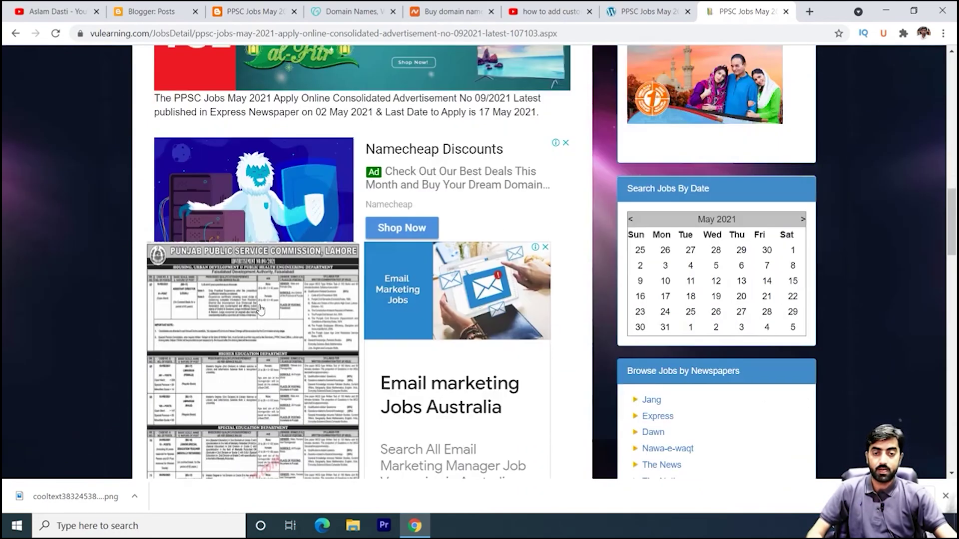
scroll(230, 328, down, 4)
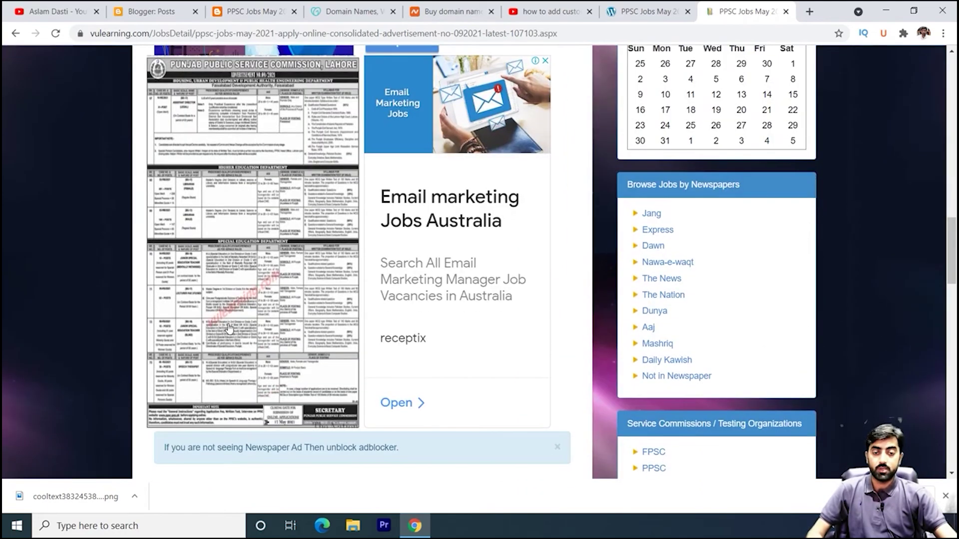
scroll(260, 279, up, 3)
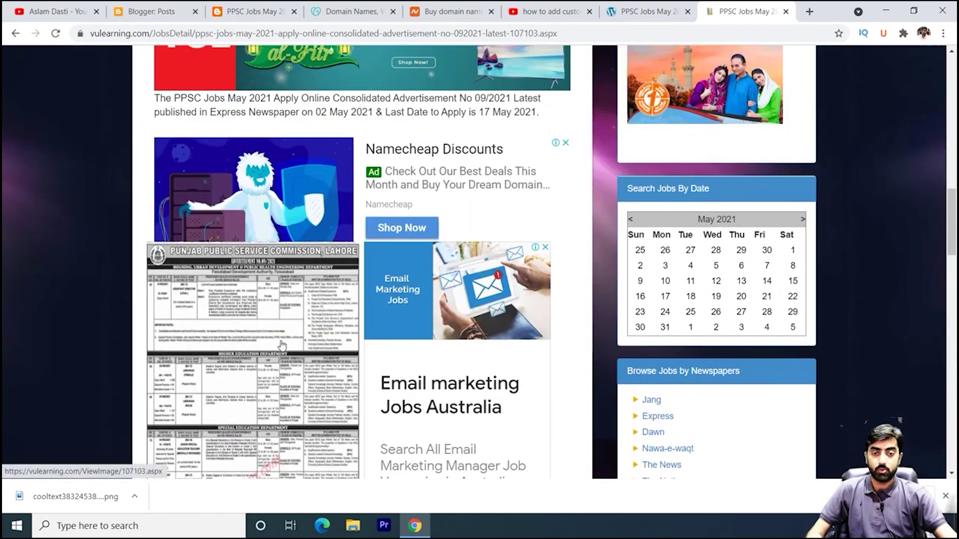
scroll(289, 355, down, 2)
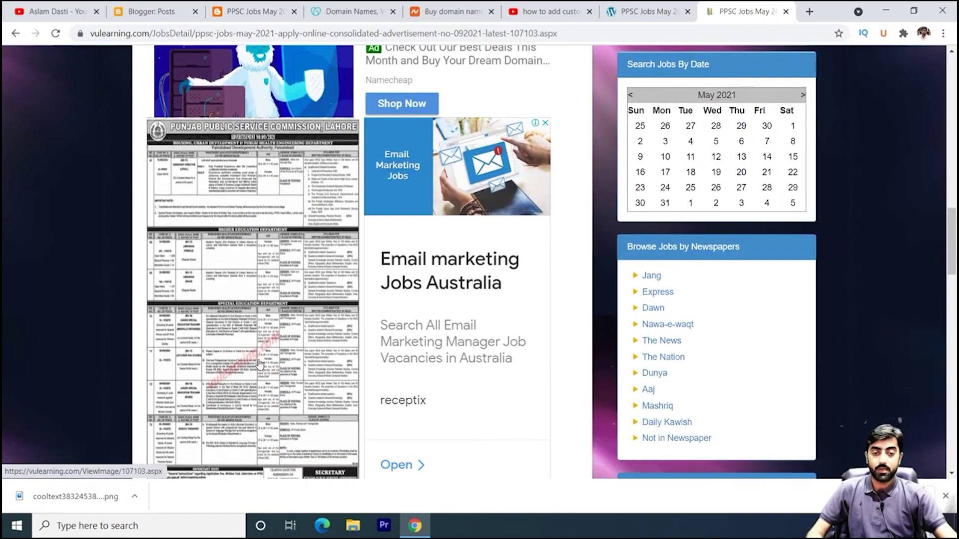
Step: Go over the listing again, checking its title, details table and the description sentence below the table
scroll(257, 350, up, 9)
scroll(259, 344, up, 4)
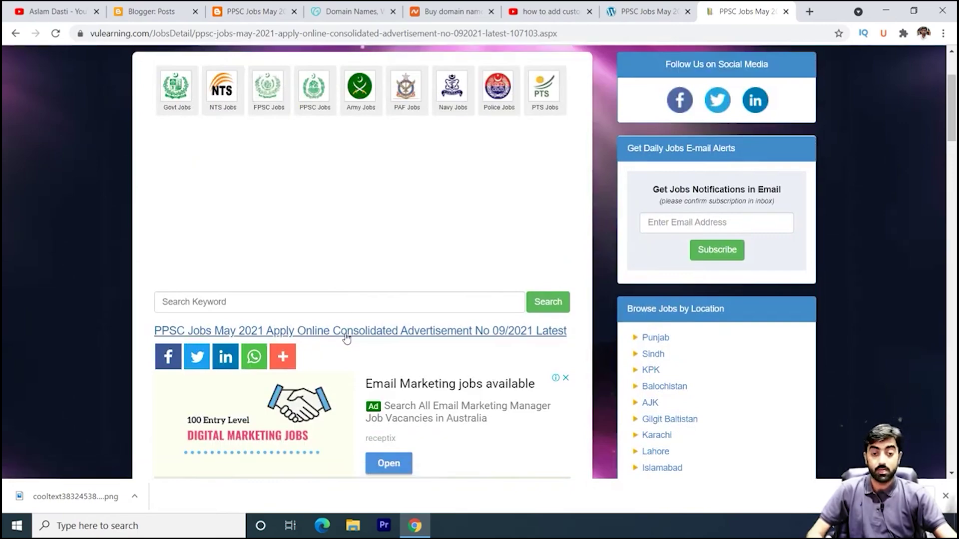
scroll(340, 344, down, 5)
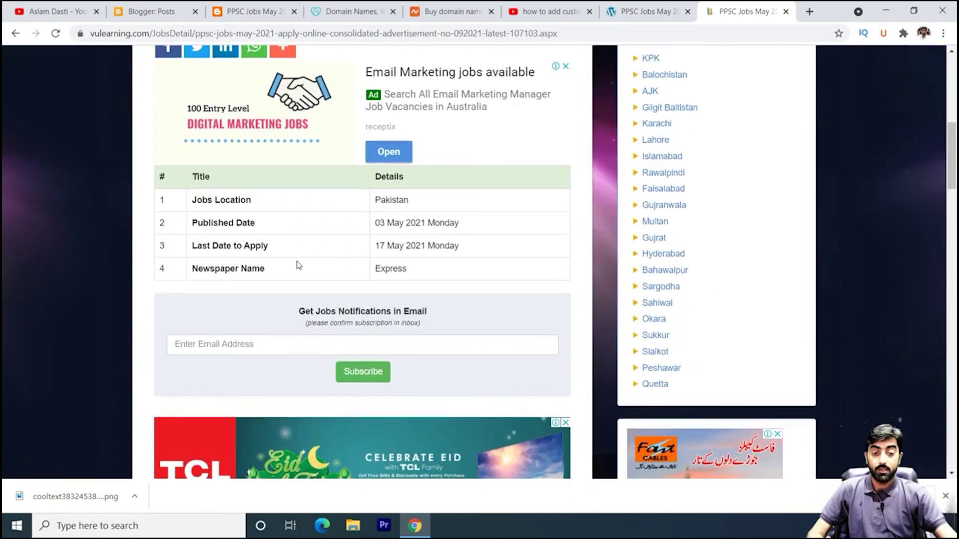
scroll(298, 265, down, 8)
scroll(294, 309, up, 5)
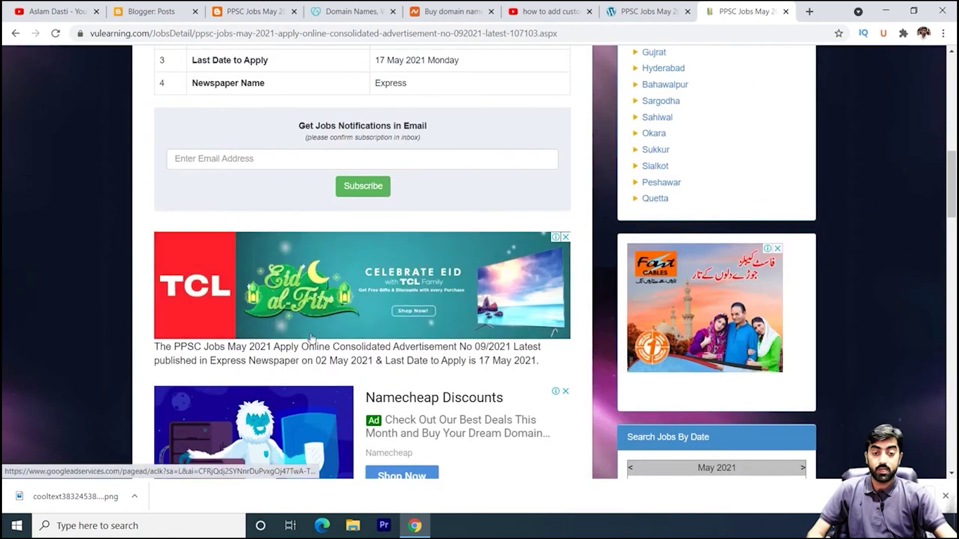
drag(156, 346, 337, 347)
click(345, 356)
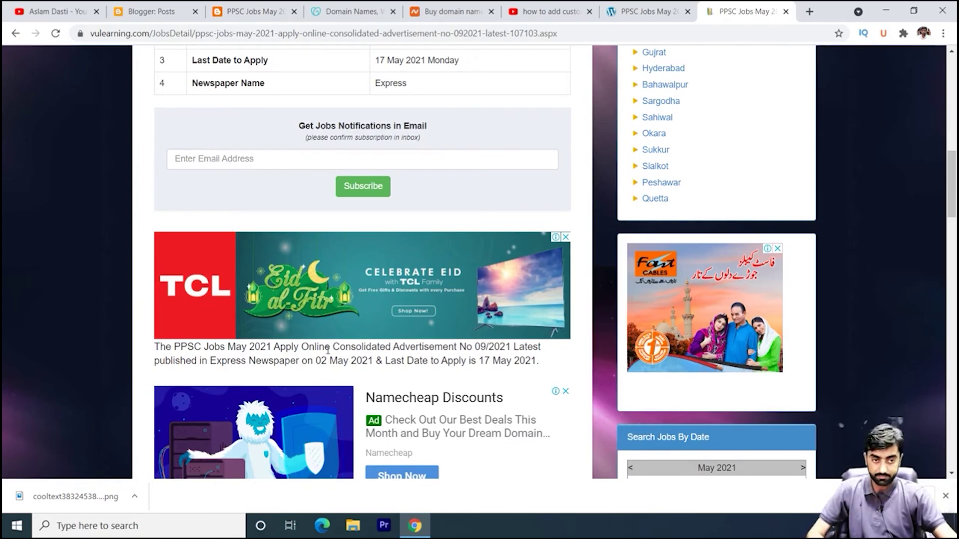
scroll(326, 351, up, 10)
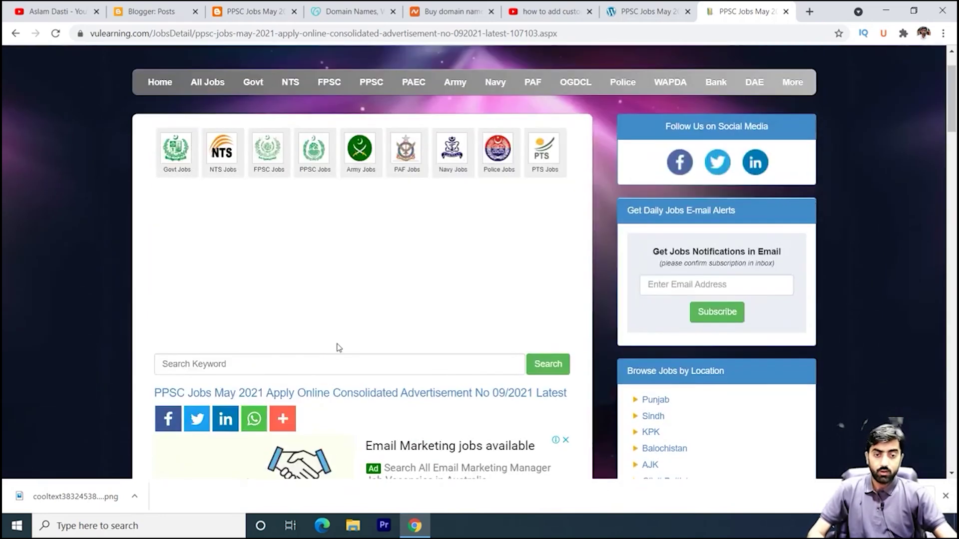
scroll(338, 349, down, 3)
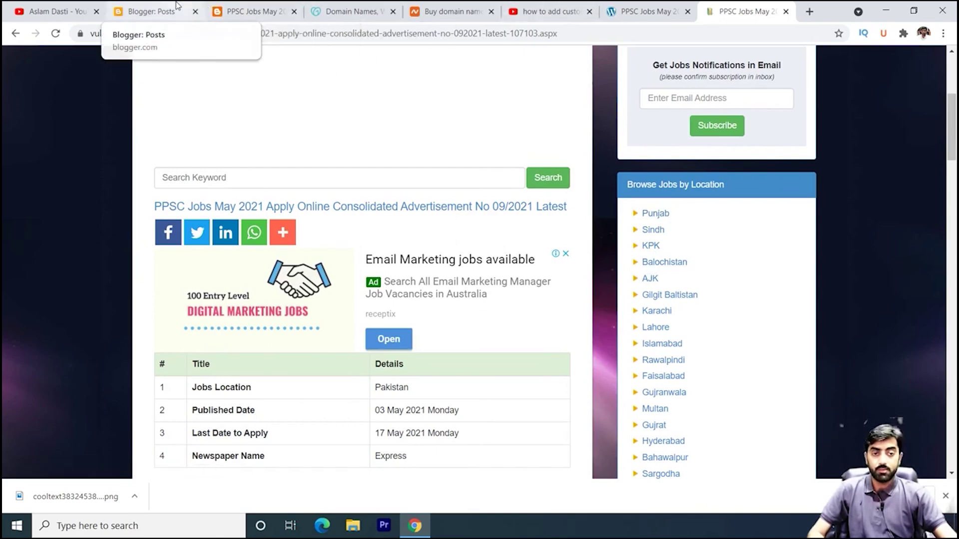
Step: Check the published post in Blogger's posts list and on the live blog
click(150, 11)
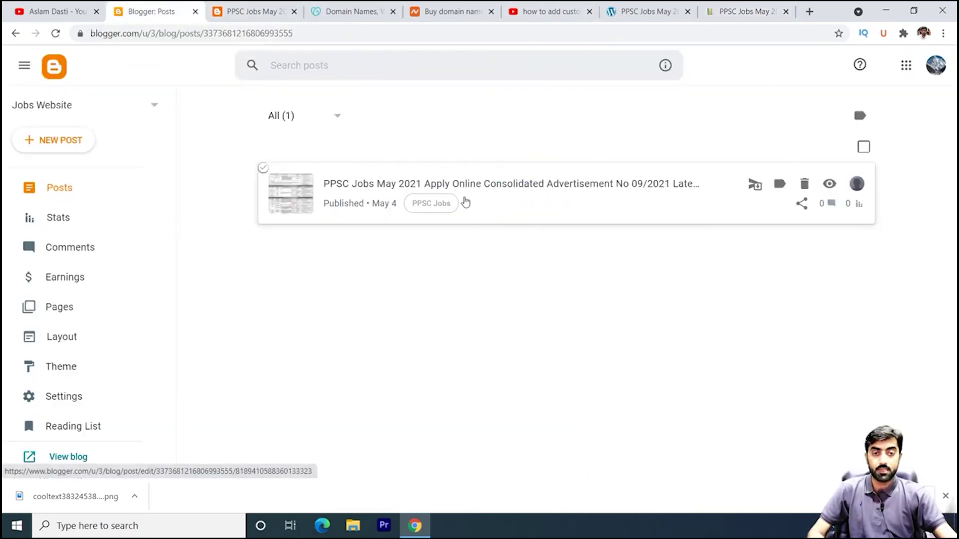
click(253, 13)
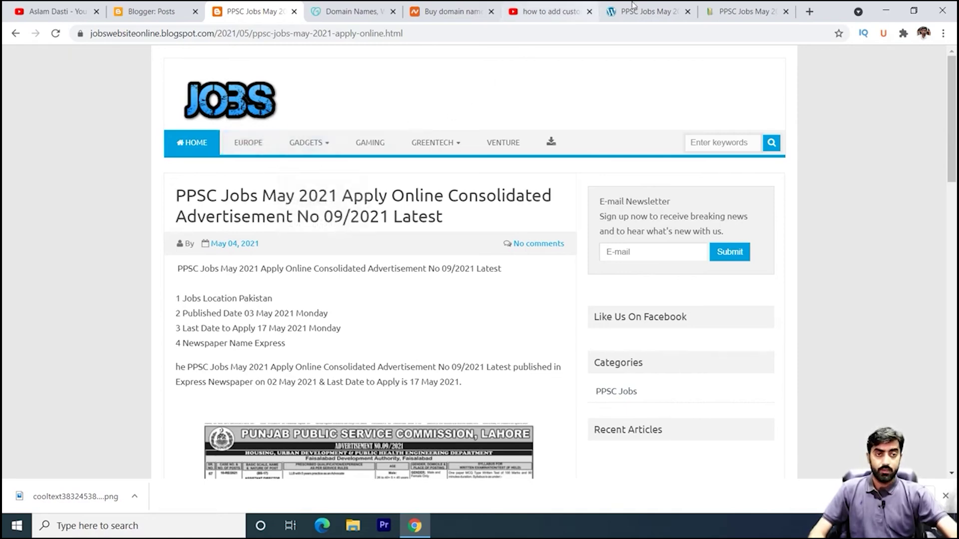
Step: Return to vulearning.com, find "private" on its homepage and open the Pakistan Expo Centres Private Limited Jobs 2021 listing
click(749, 6)
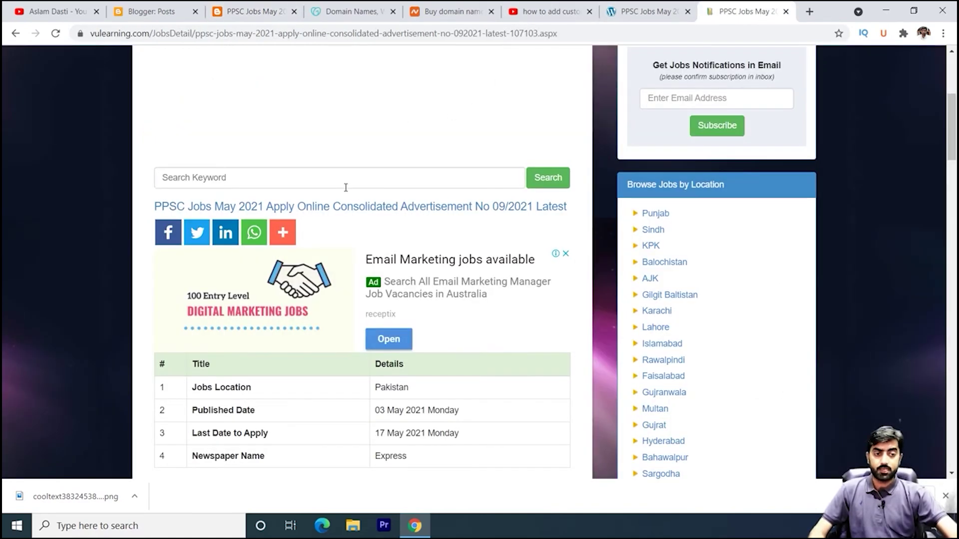
scroll(358, 195, up, 5)
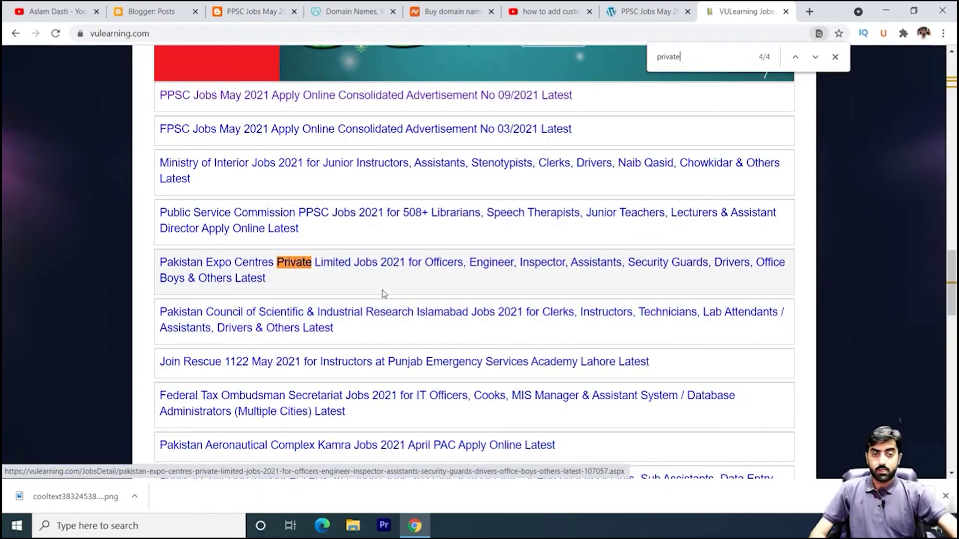
click(327, 268)
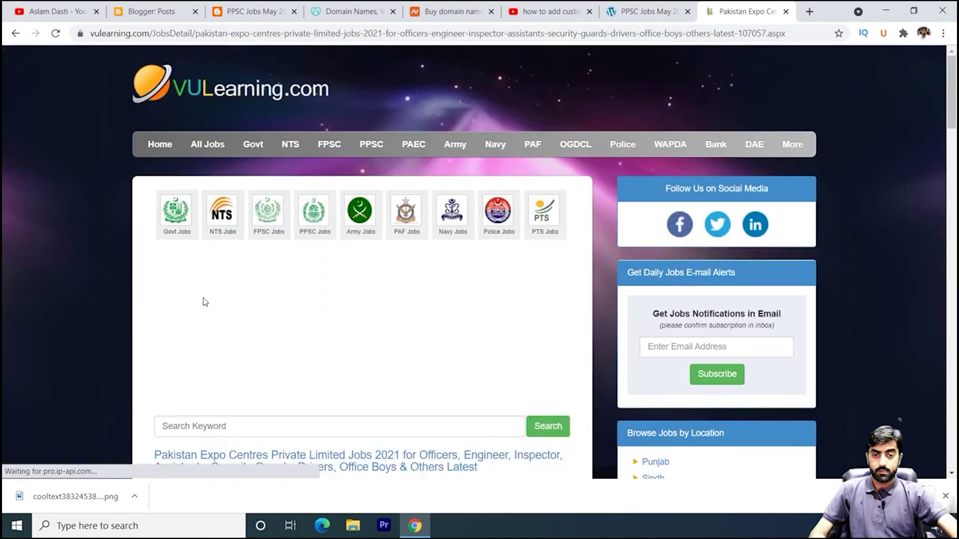
Step: Copy the full title of the Pakistan Expo Centres Private Limited Jobs 2021 listing
scroll(225, 334, down, 2)
drag(146, 328, 478, 344)
scroll(478, 344, down, 2)
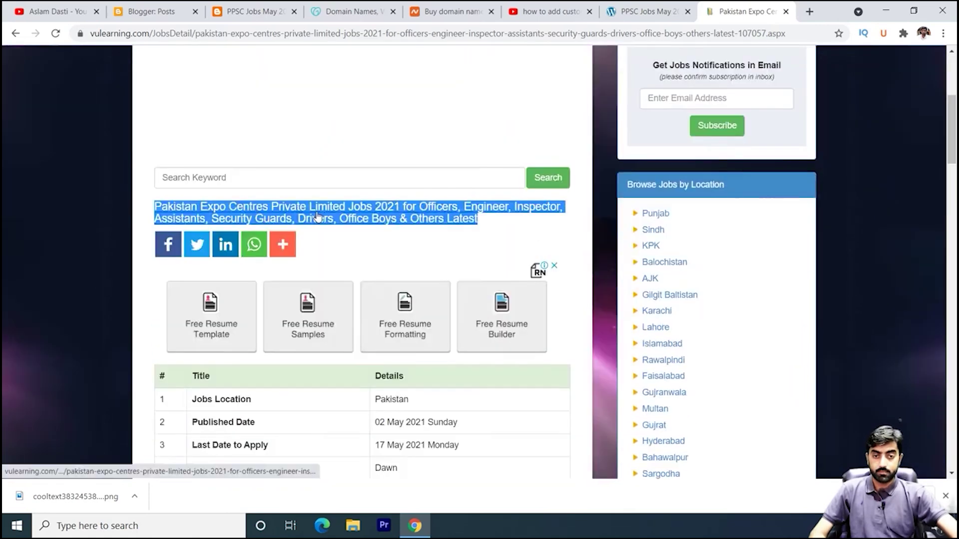
right_click(317, 215)
click(340, 310)
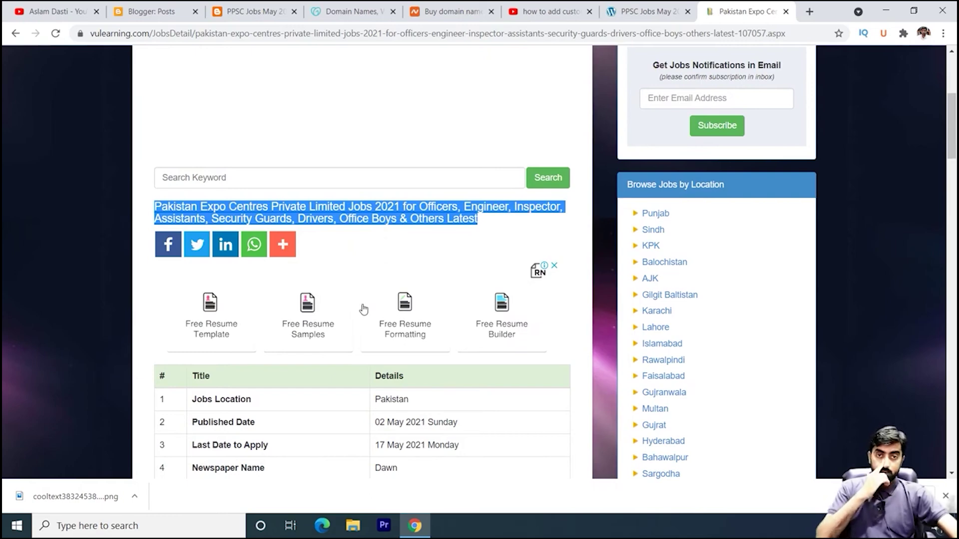
Step: Create a new Blogger post and give it the copied Pakistan Expo Centres Private Limited Jobs 2021 title
click(153, 11)
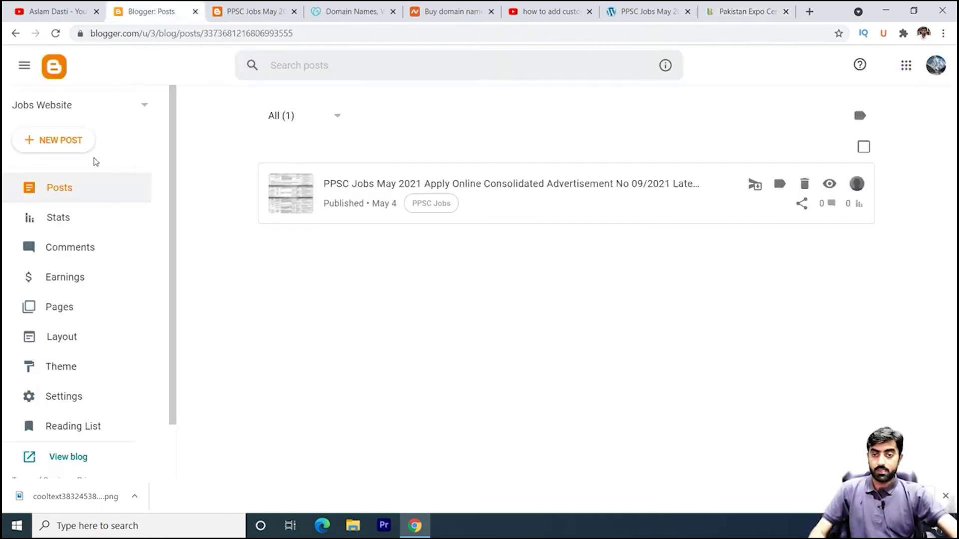
click(68, 141)
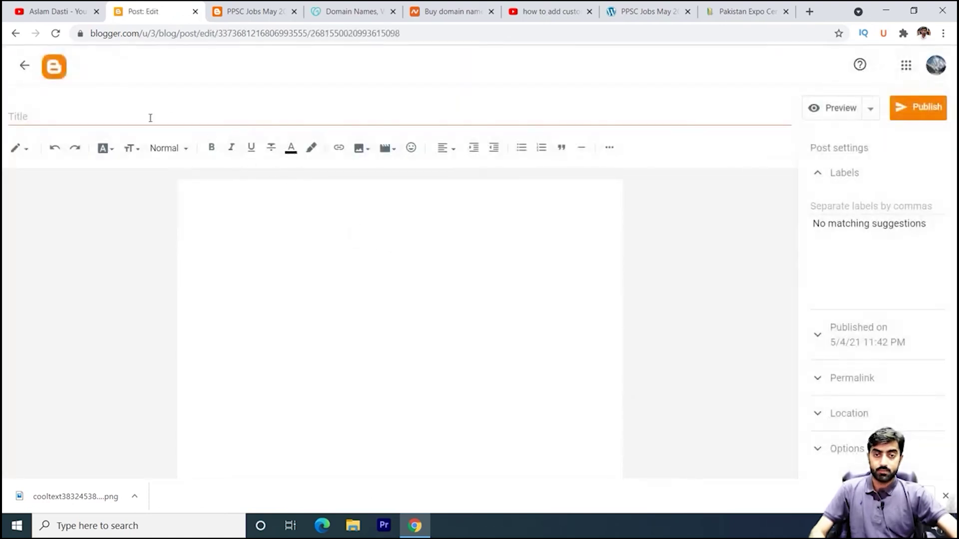
click(150, 118)
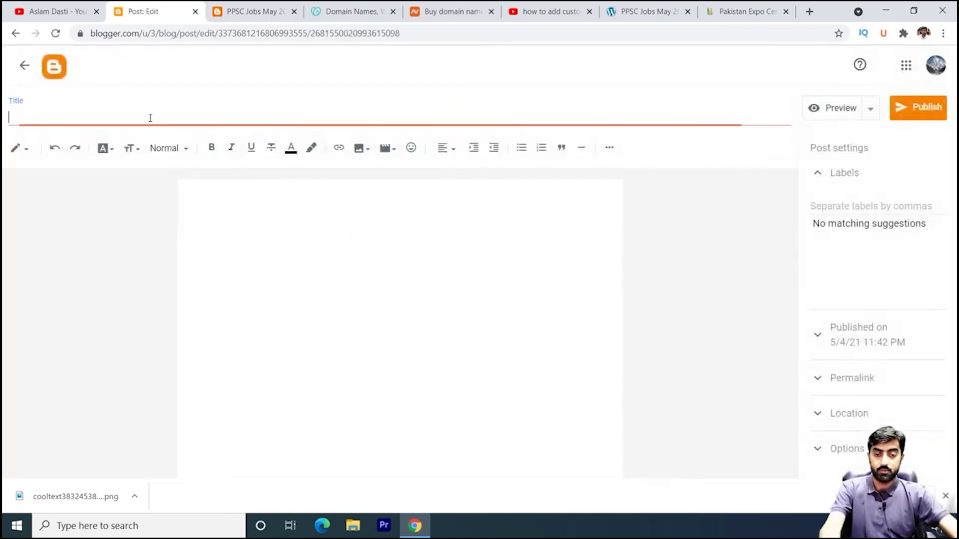
key(ctrl+v)
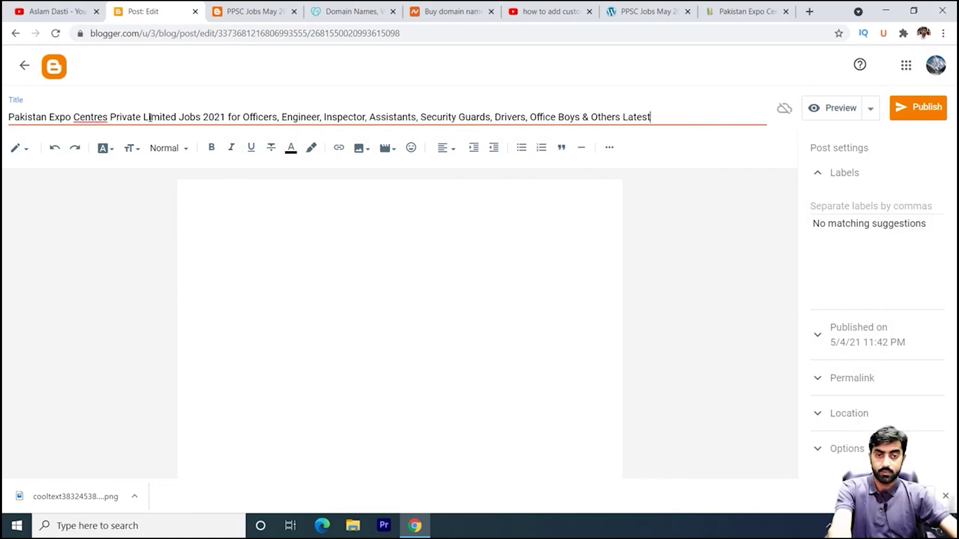
click(259, 198)
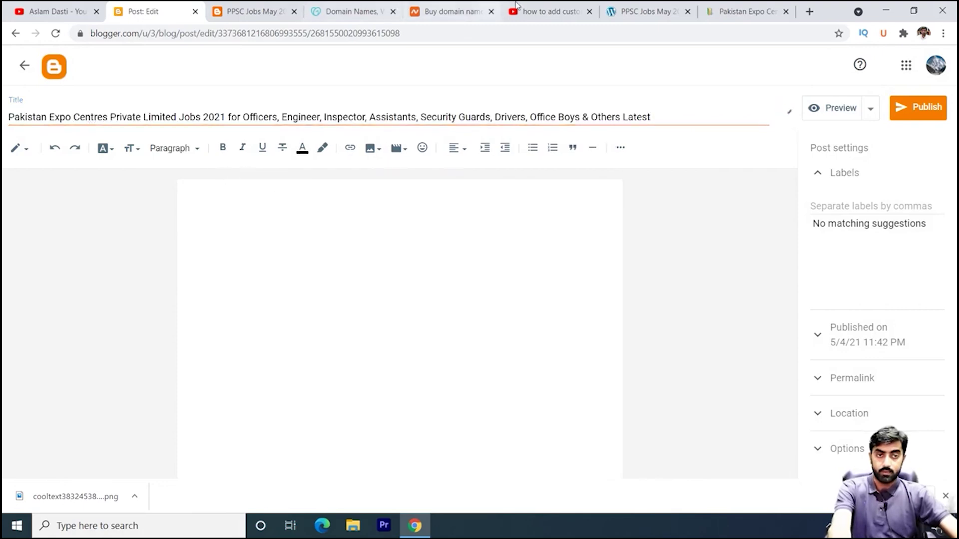
Step: Copy the listing's details table from vulearning.com into the post body and stop the advertisement pasted above it
click(744, 11)
scroll(425, 358, down, 6)
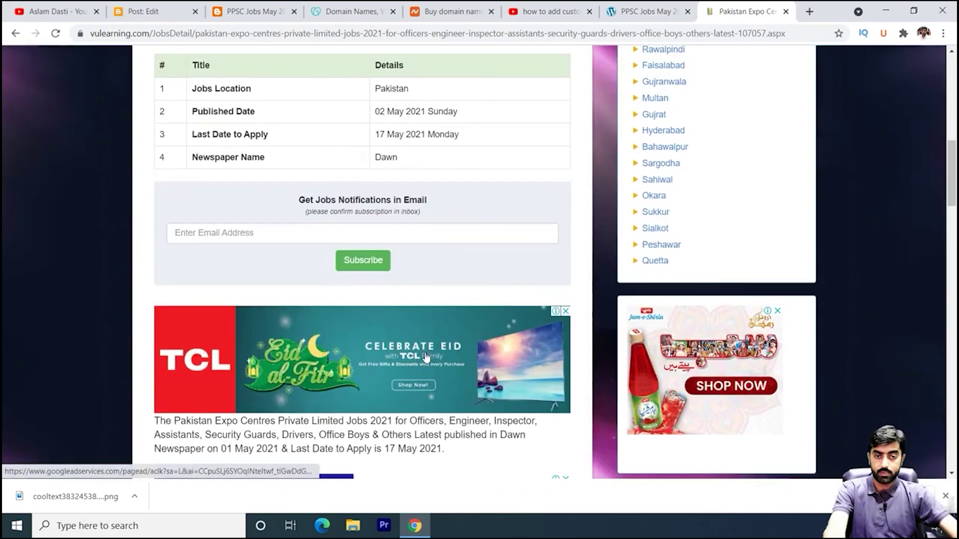
scroll(425, 358, up, 3)
drag(152, 243, 441, 346)
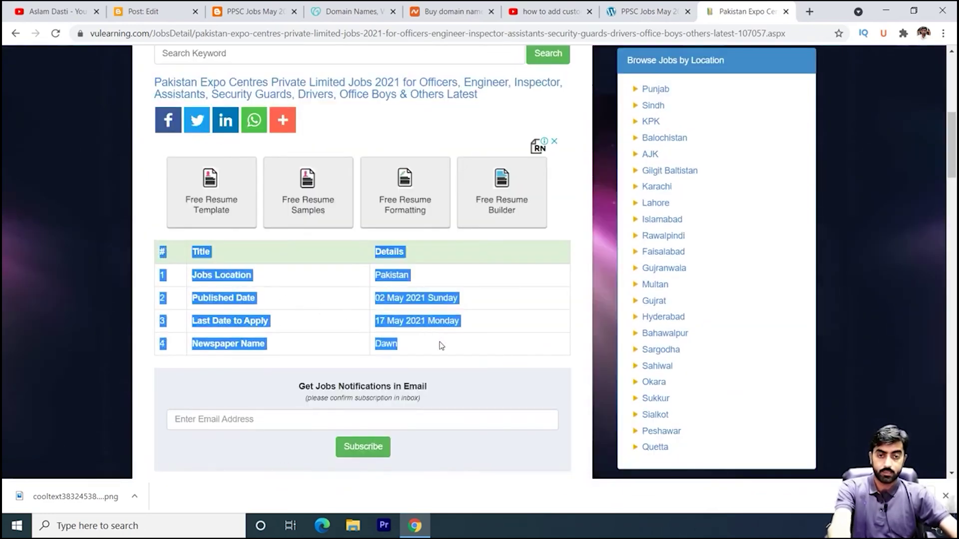
click(144, 11)
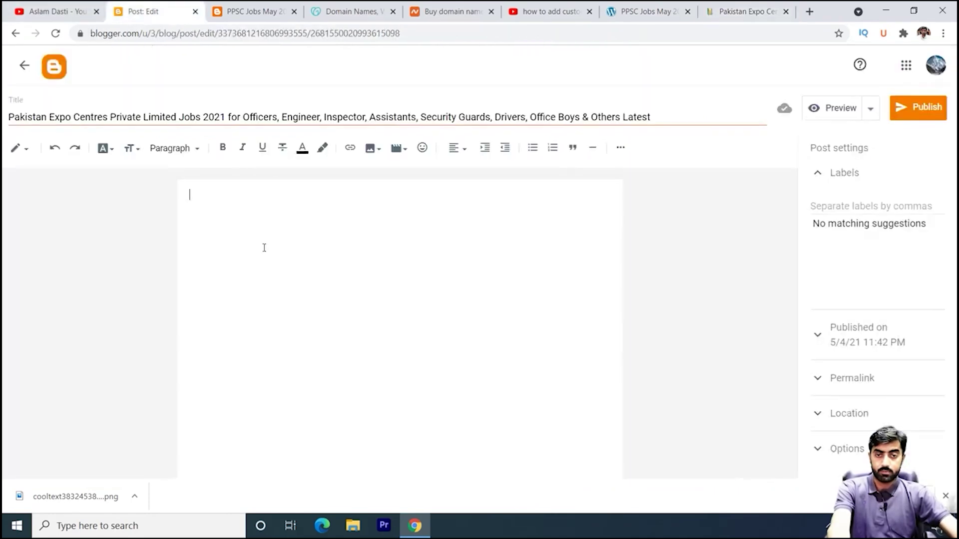
key(ctrl+v)
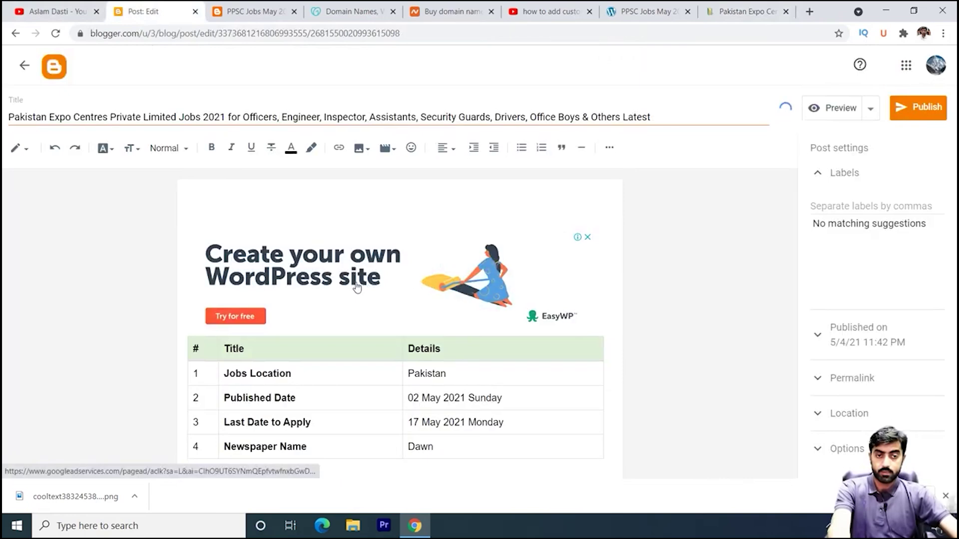
click(587, 238)
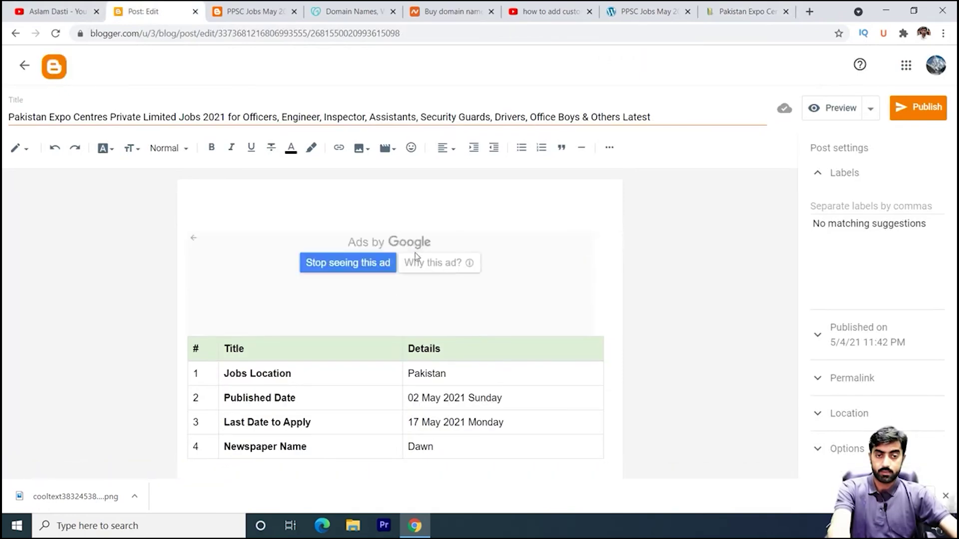
click(350, 269)
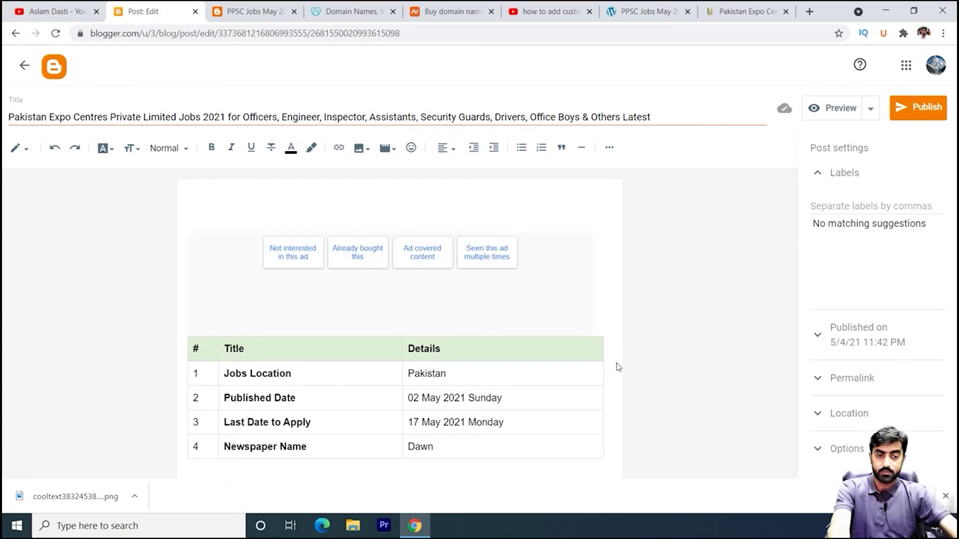
Step: Copy the listing's description sentence with the newspaper and last date to apply into the post below the table
scroll(618, 367, down, 1)
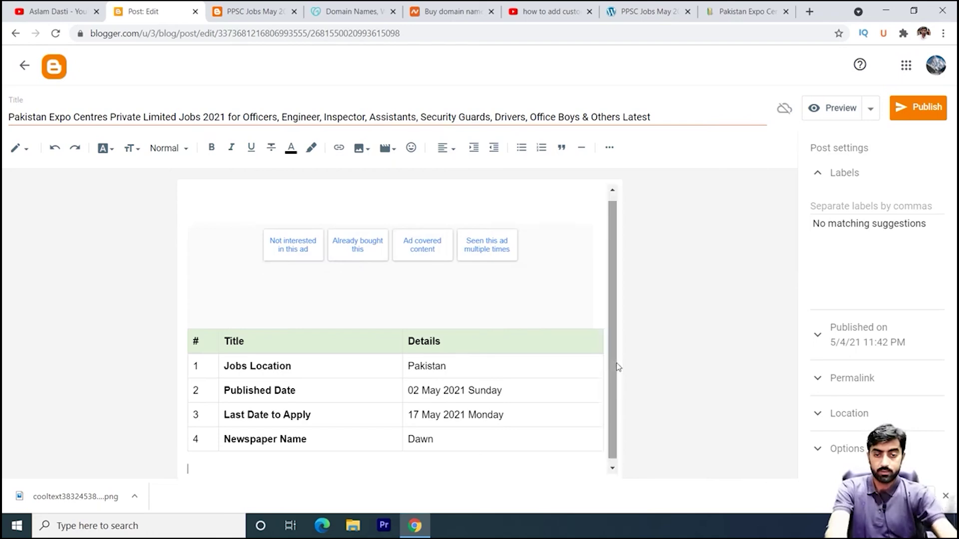
scroll(617, 367, down, 2)
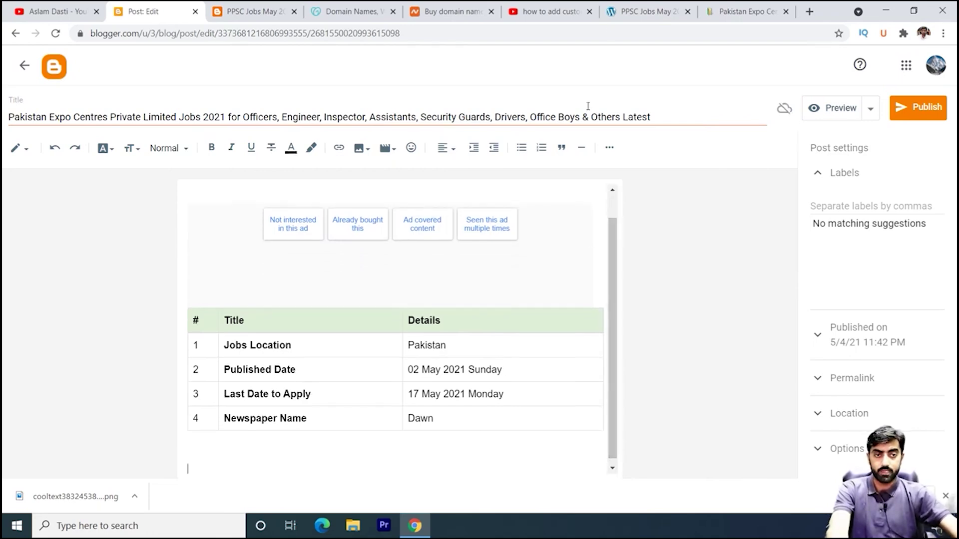
click(731, 12)
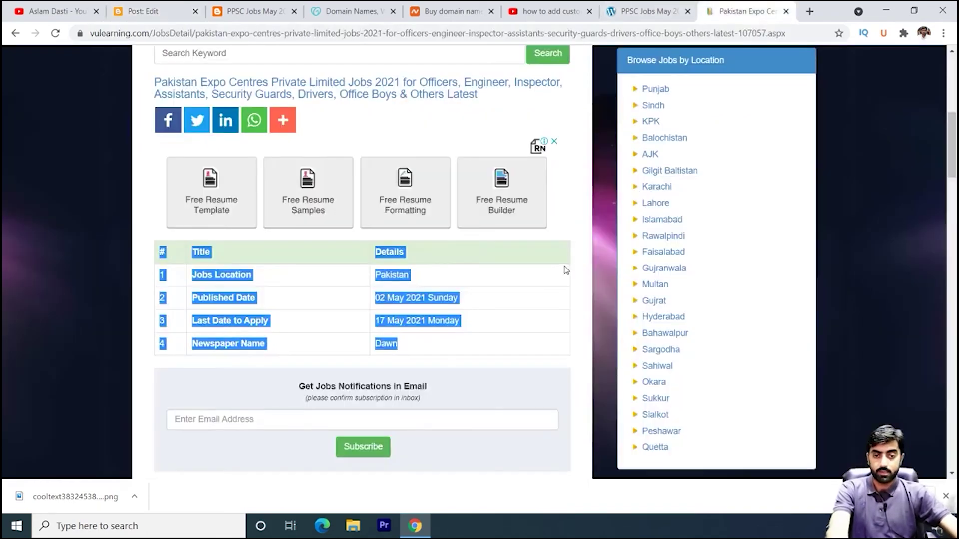
scroll(567, 270, down, 9)
drag(156, 173, 472, 207)
key(ctrl+c)
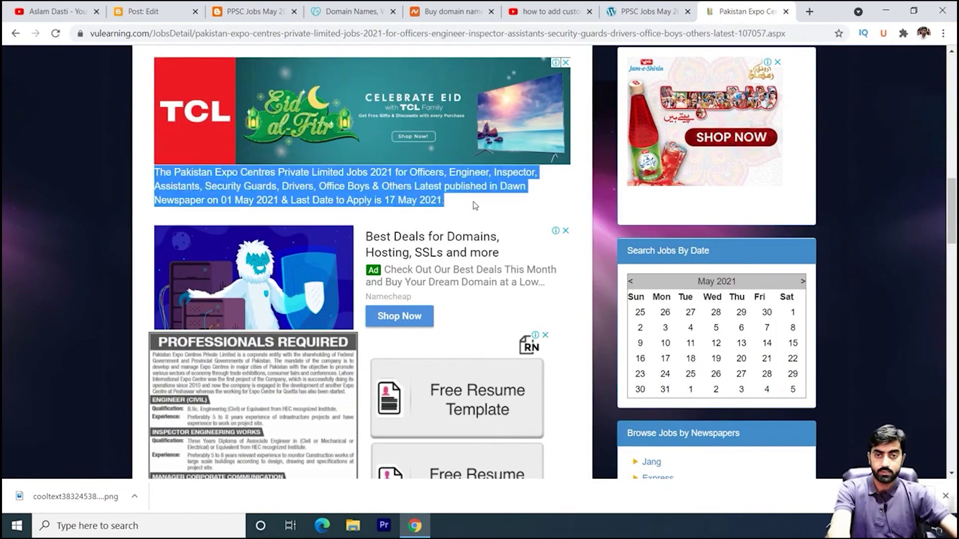
click(149, 11)
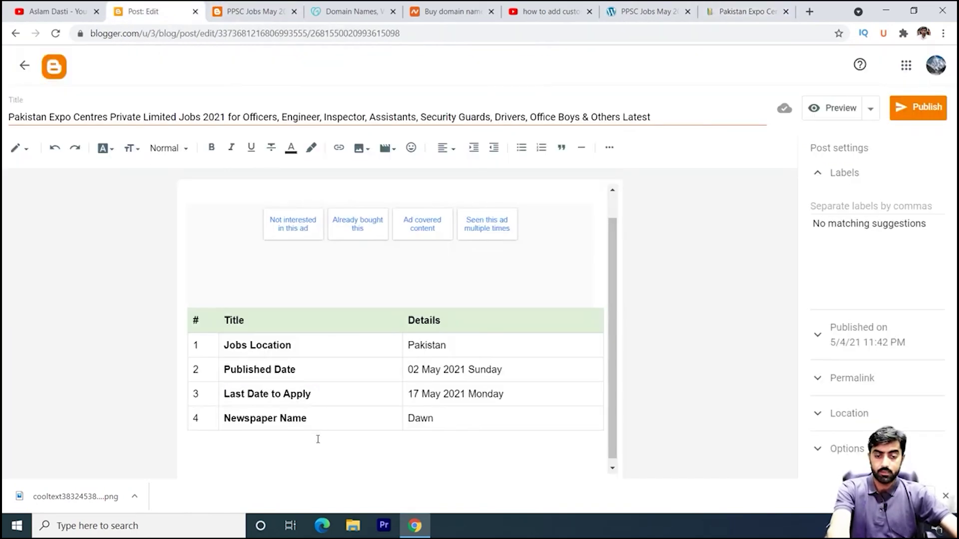
key(ctrl+v)
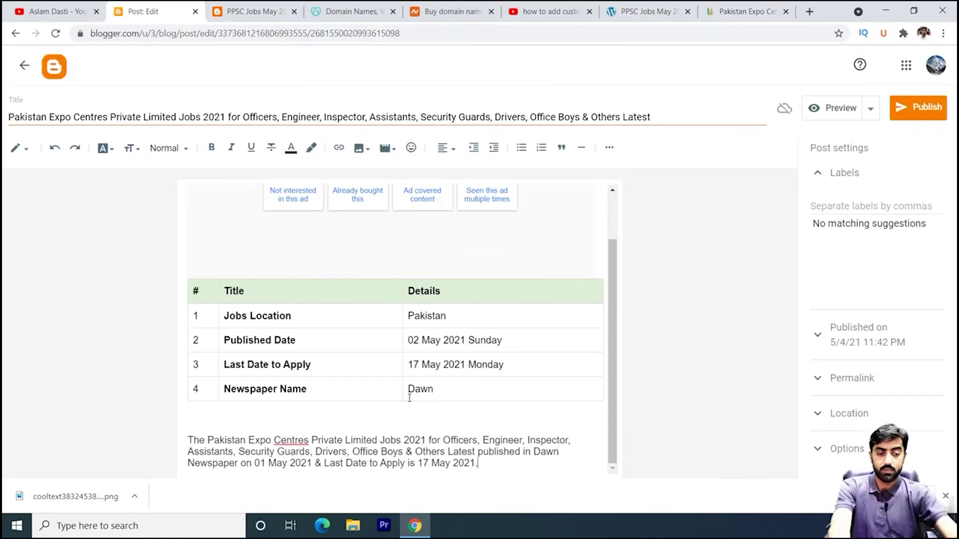
Step: Add blank lines below the description sentence and open the dialog for uploading an image from the computer
key(Return)
key(Return)
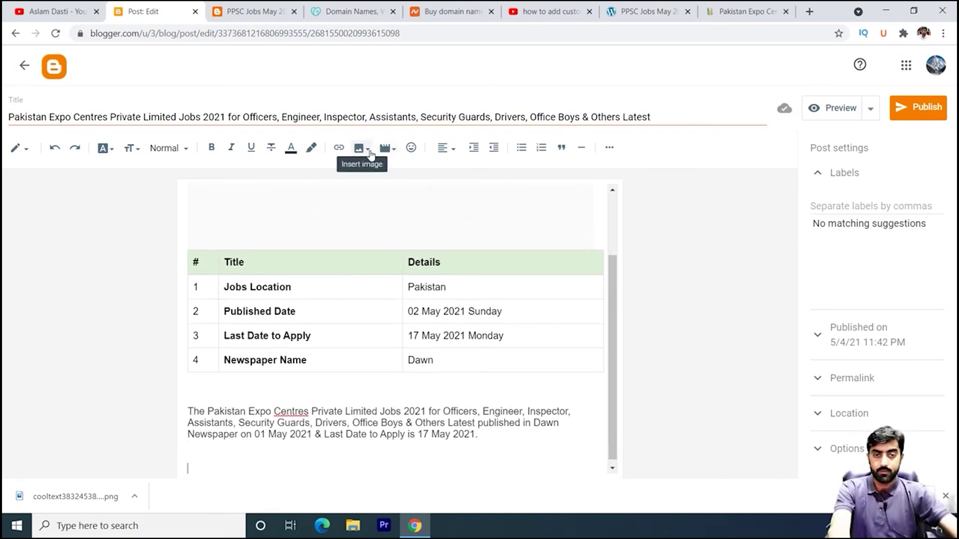
click(370, 150)
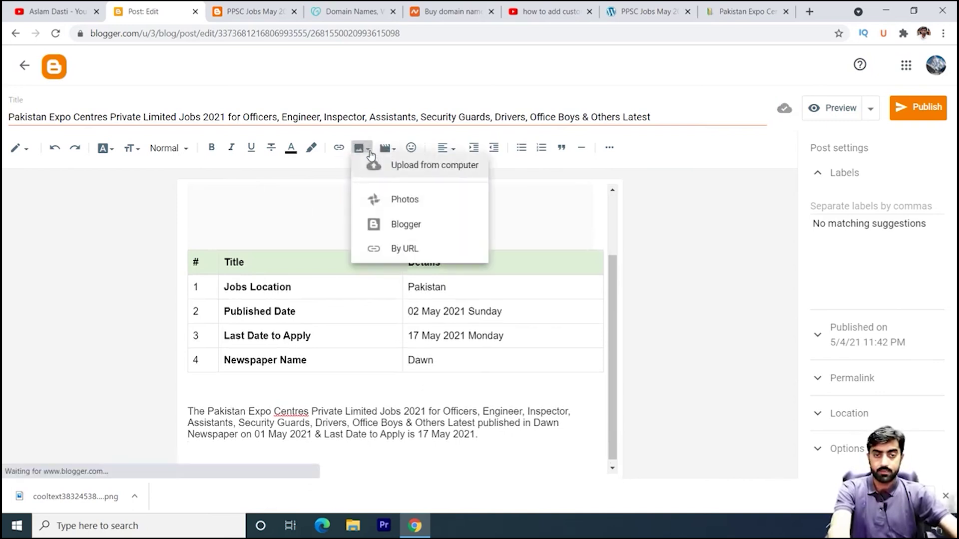
click(413, 185)
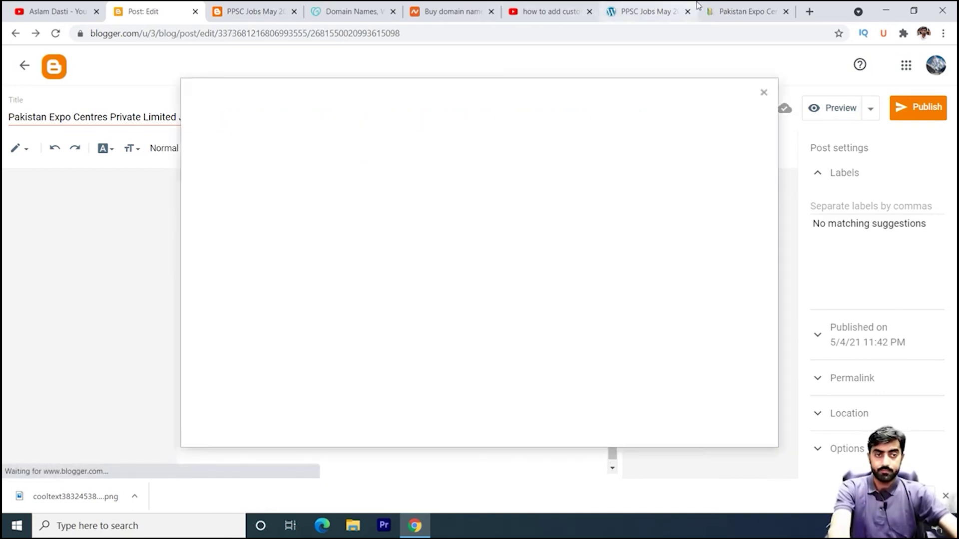
Step: Save the listing's full-size newspaper advertisement to Downloads as the JPEG image 107057 and close the vulearning.com pages
click(738, 9)
scroll(237, 322, down, 3)
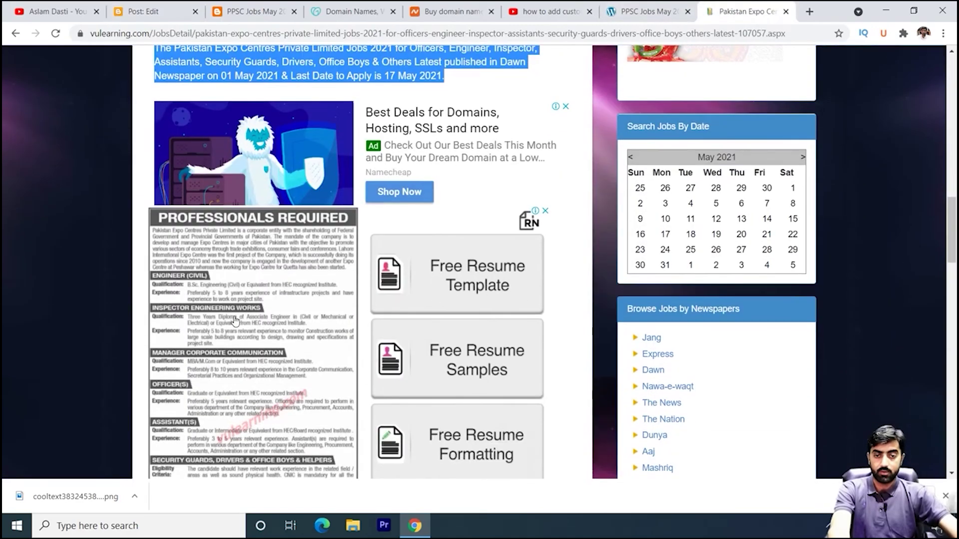
click(233, 320)
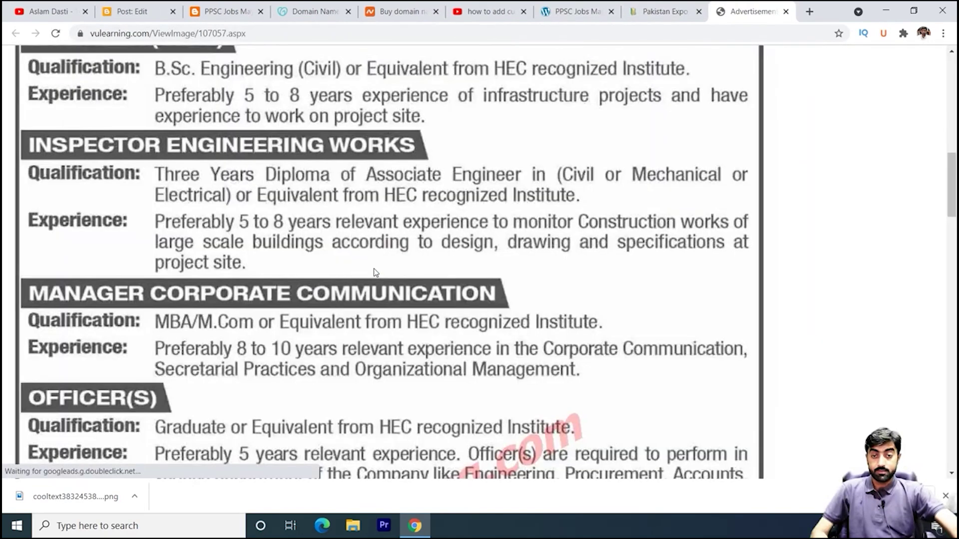
key(ctrl+s)
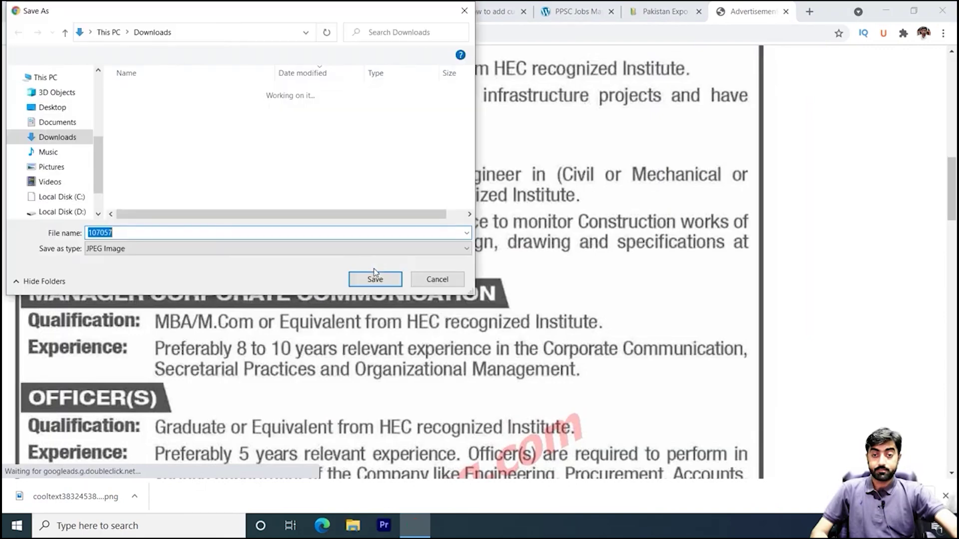
click(370, 279)
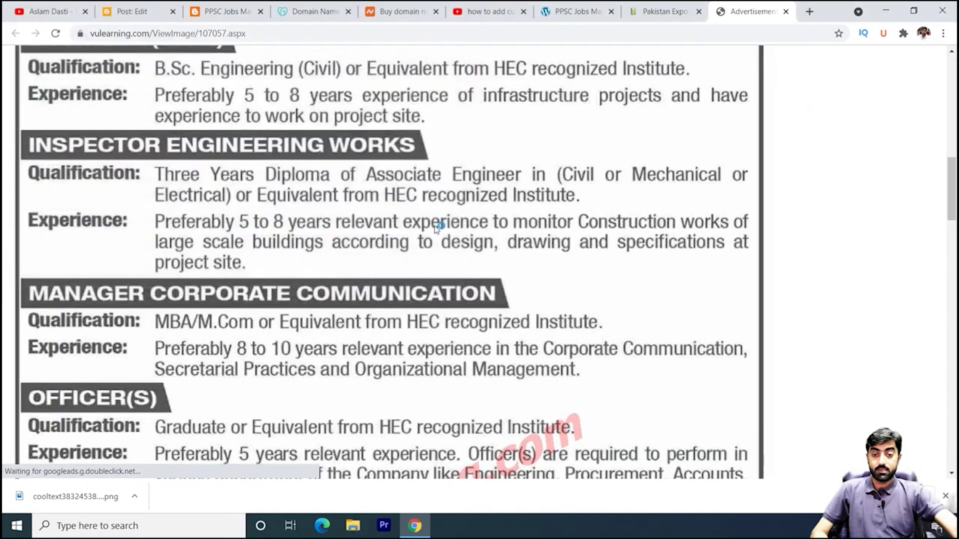
click(786, 12)
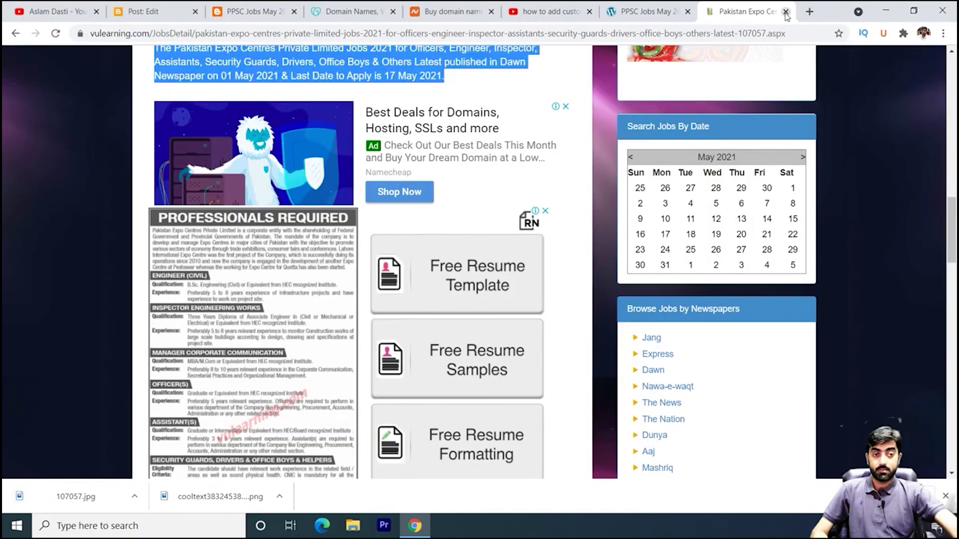
key(ctrl+w)
Step: Upload 107057.jpg from Downloads into the Blogger post below the description sentence
click(165, 12)
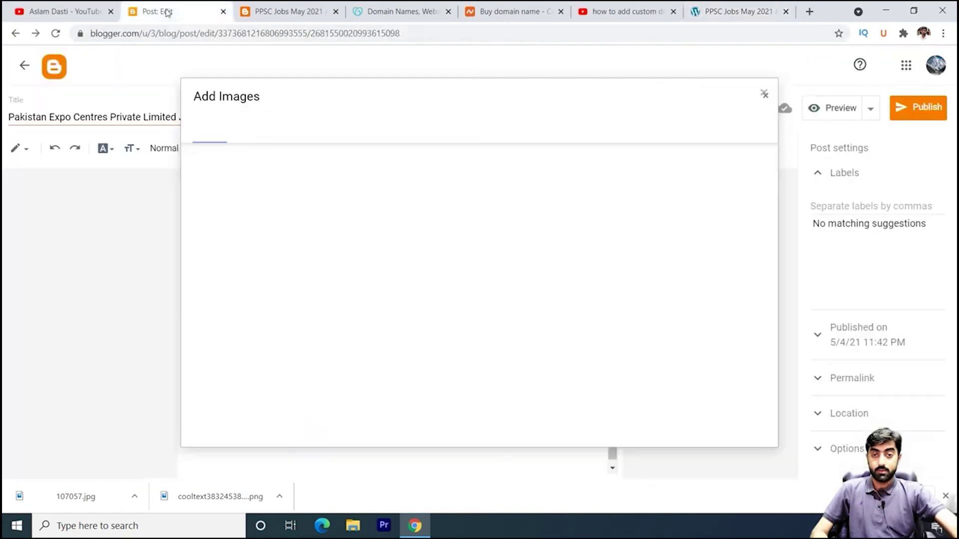
click(231, 163)
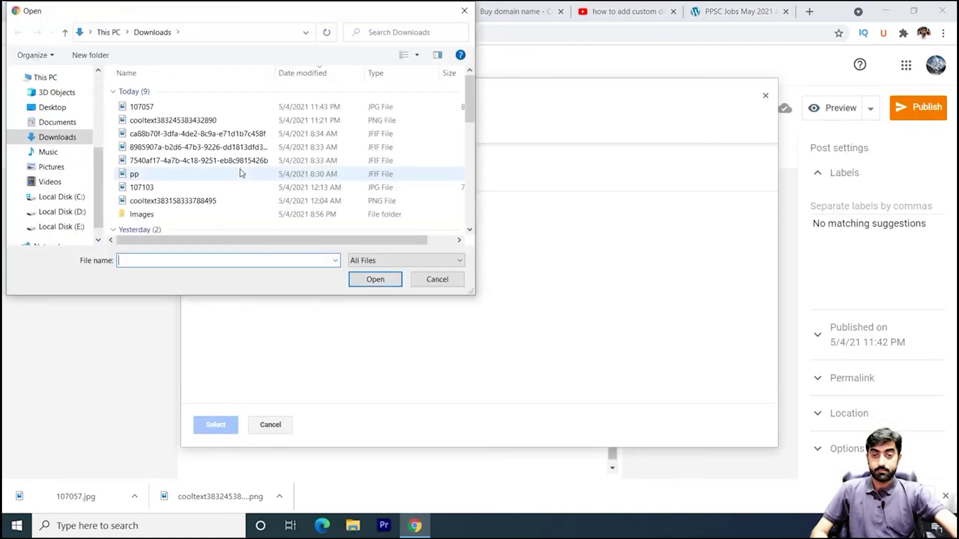
double_click(148, 107)
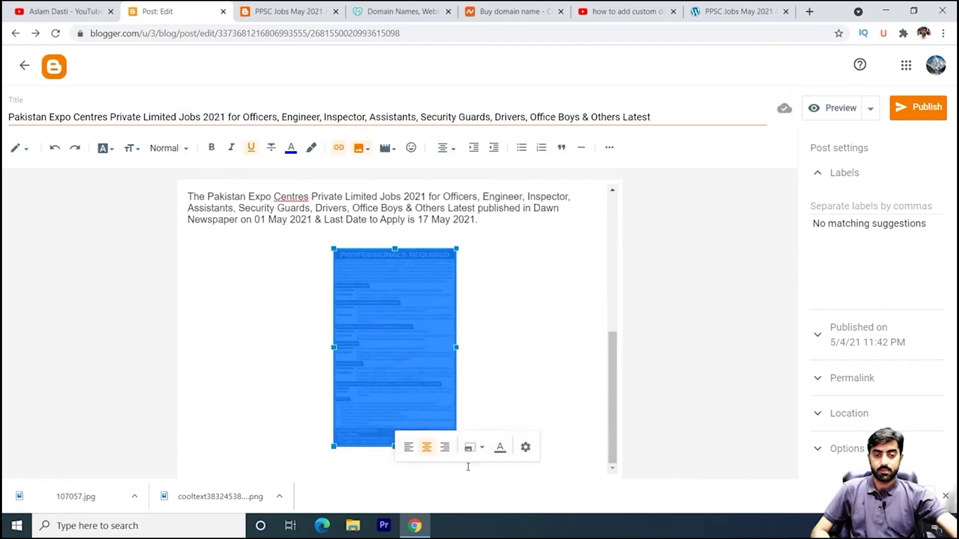
Step: Set the inserted advertisement image's size to Extra large and deselect it
click(480, 450)
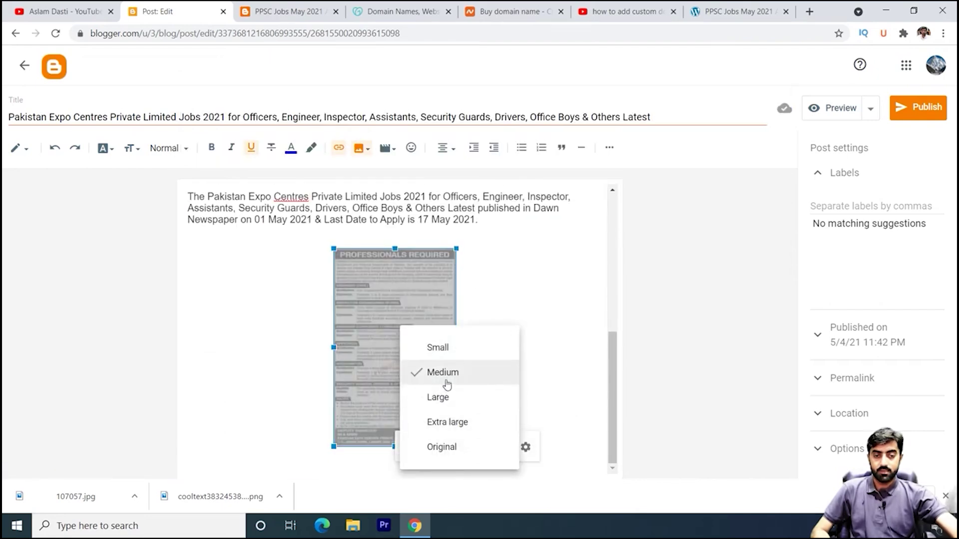
click(447, 397)
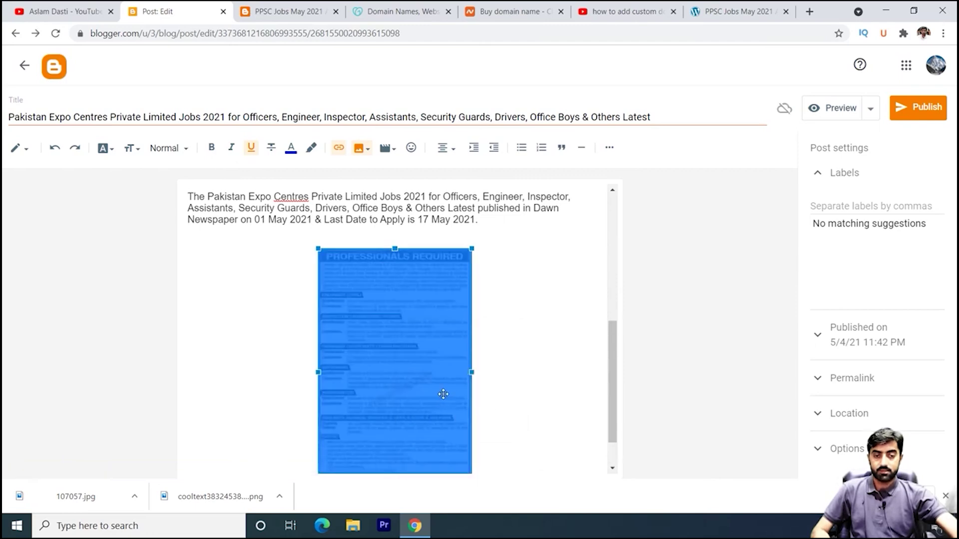
click(444, 395)
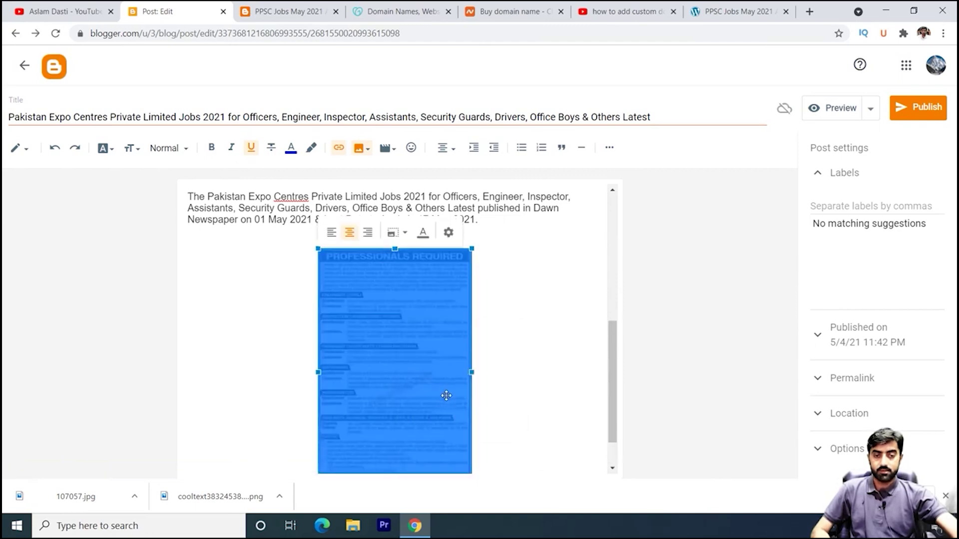
click(405, 238)
click(392, 319)
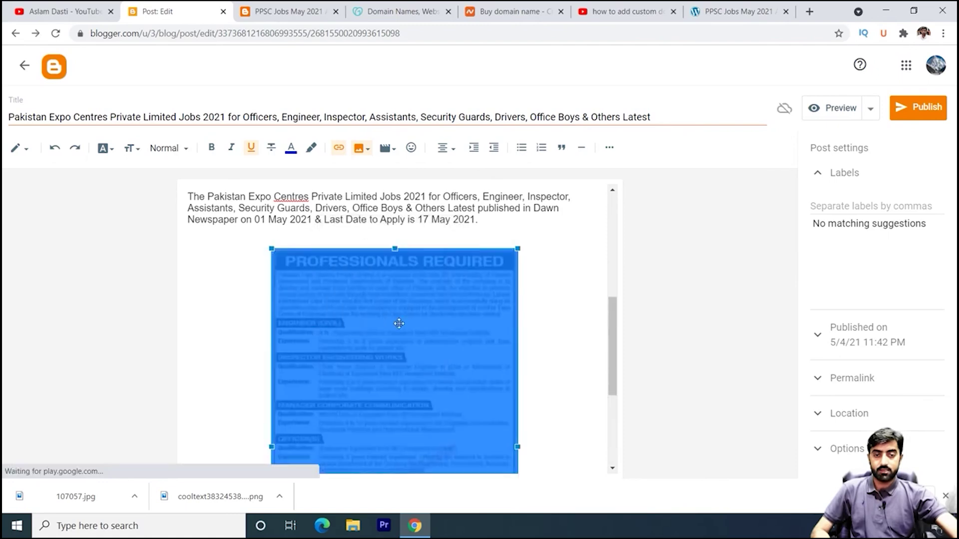
scroll(428, 303, down, 4)
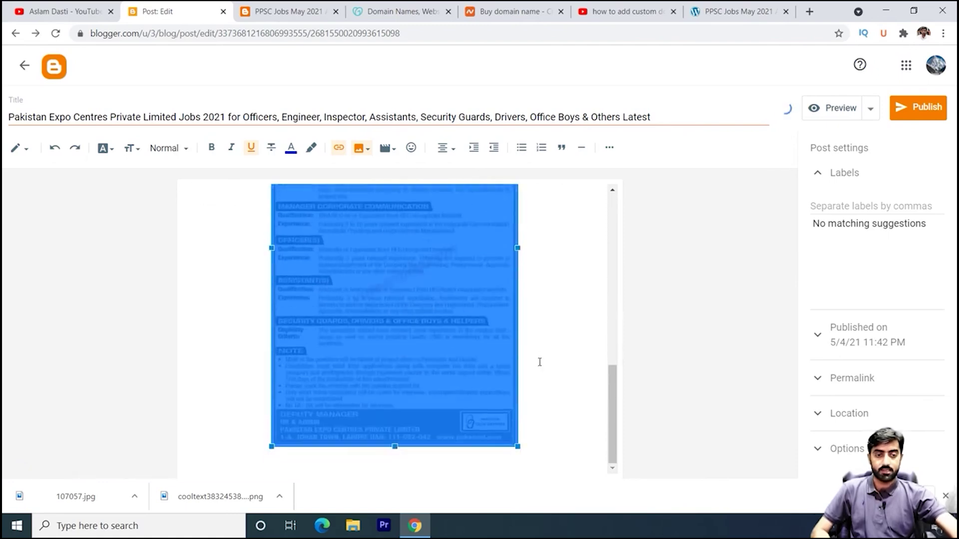
click(540, 361)
Step: Label the Pakistan Expo Centres post Private Jobs, expand its comment options, and publish the post
scroll(542, 359, up, 10)
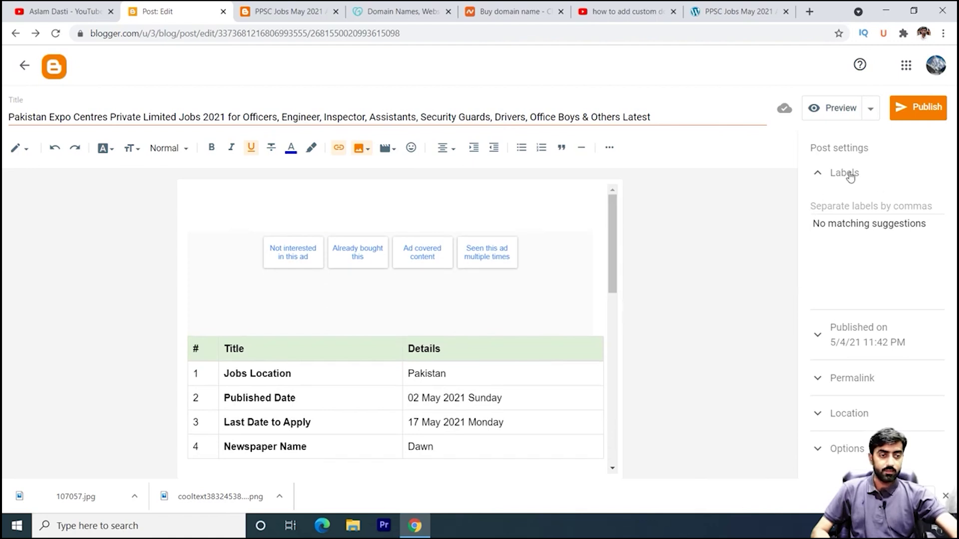
click(848, 206)
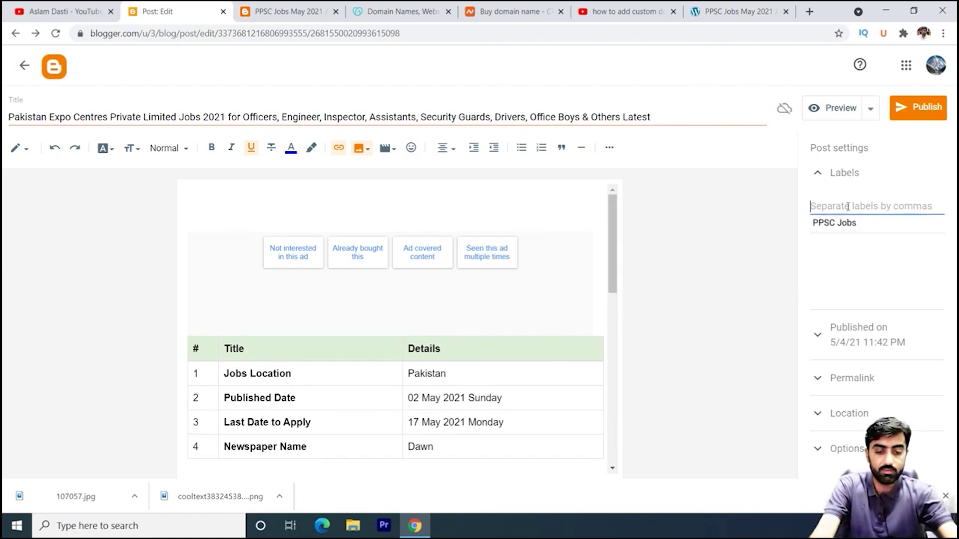
text(Private Jobs)
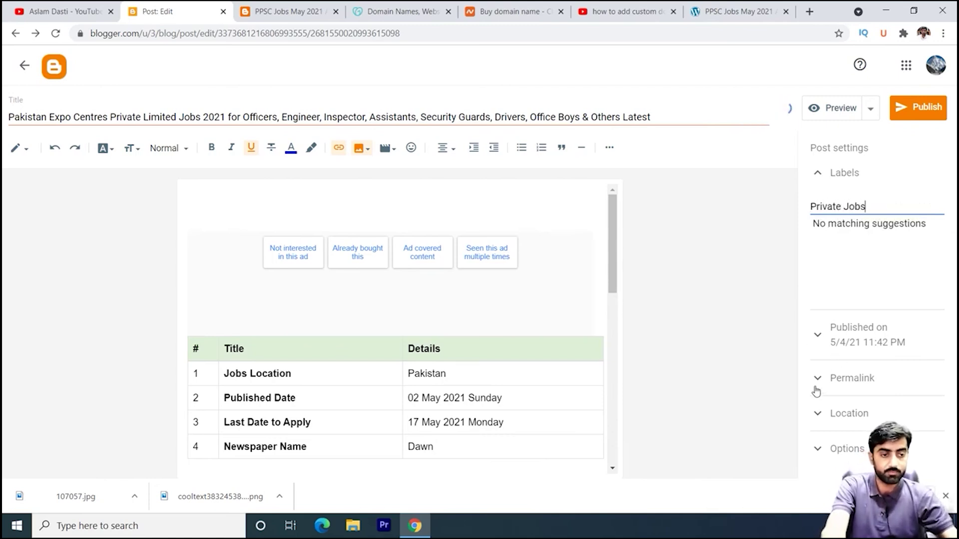
click(821, 455)
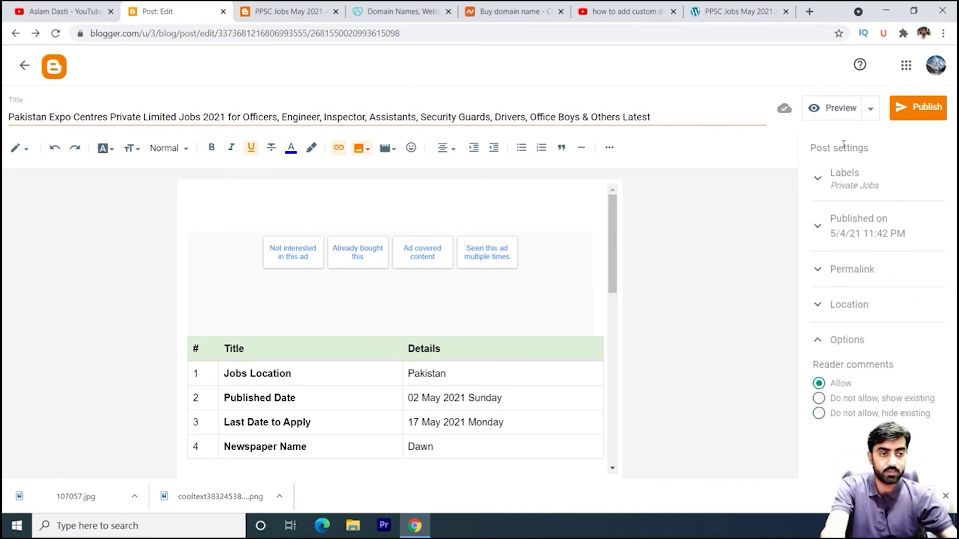
click(923, 116)
click(530, 292)
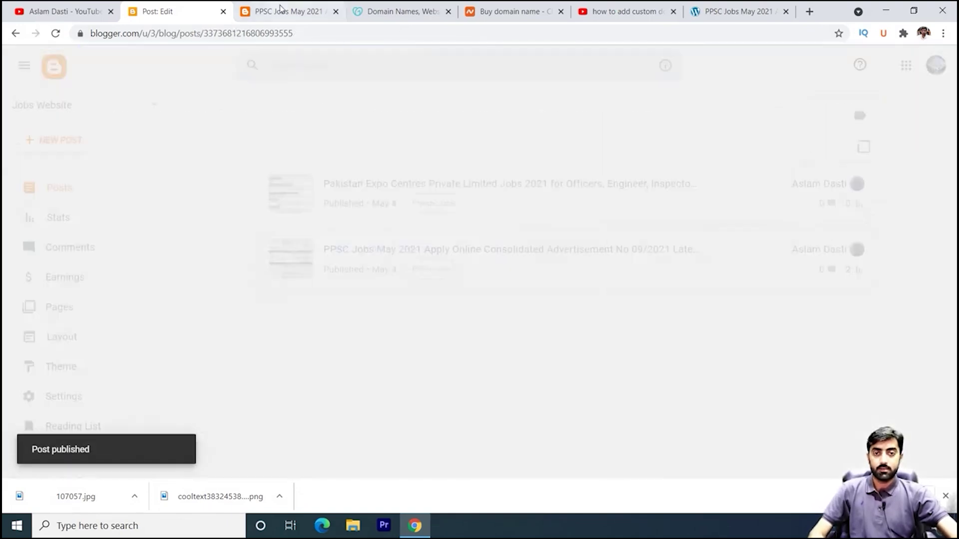
Step: Examine the published posts on the blog's home page and read through the Pakistan Expo Centres post
click(281, 10)
click(222, 103)
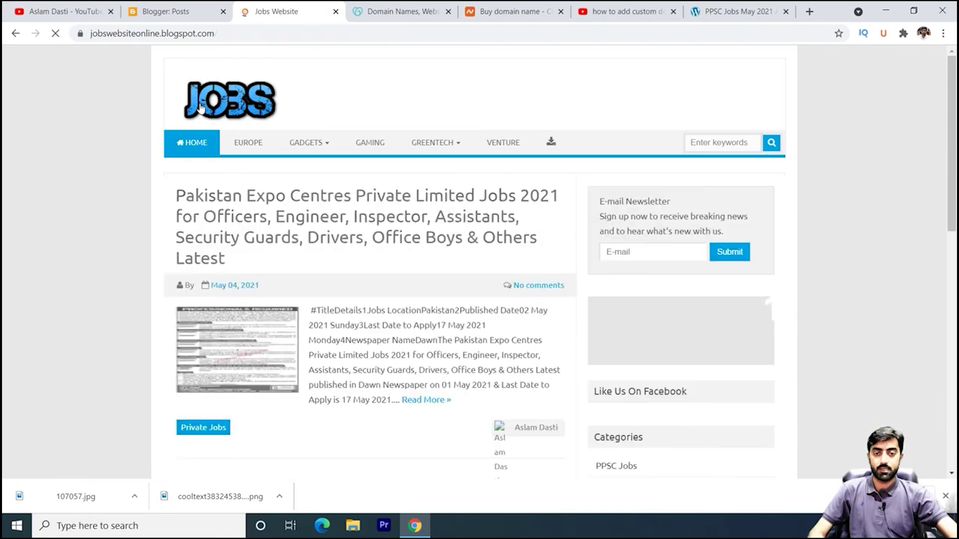
scroll(134, 178, down, 5)
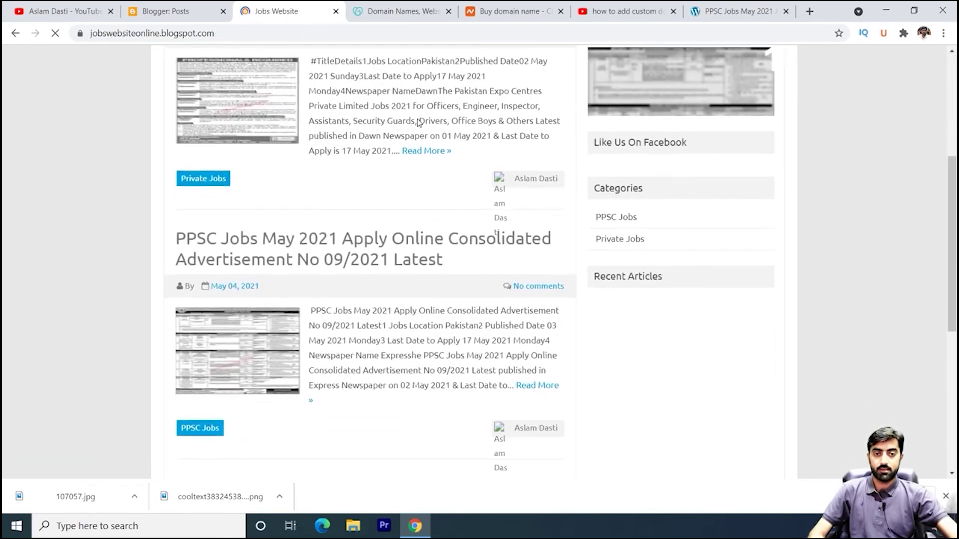
scroll(428, 181, up, 3)
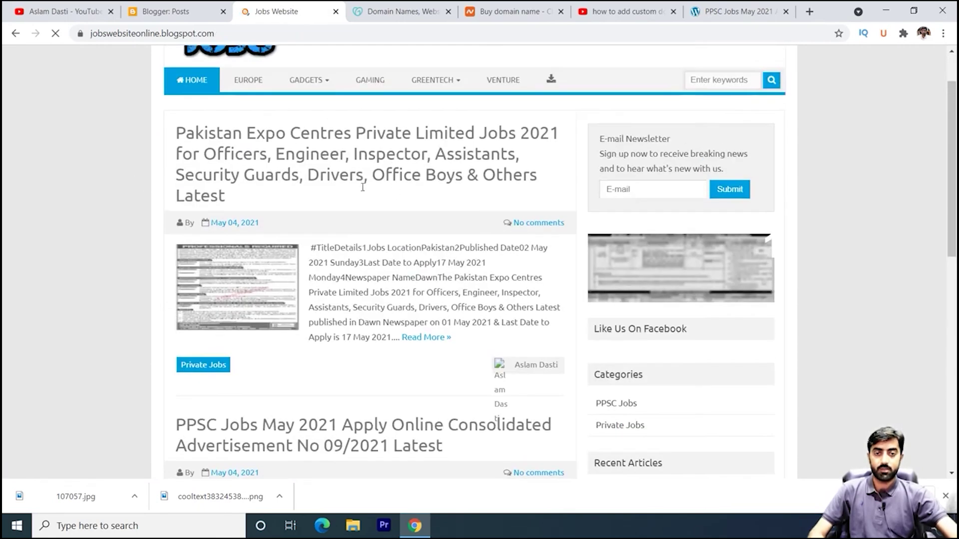
scroll(339, 181, up, 2)
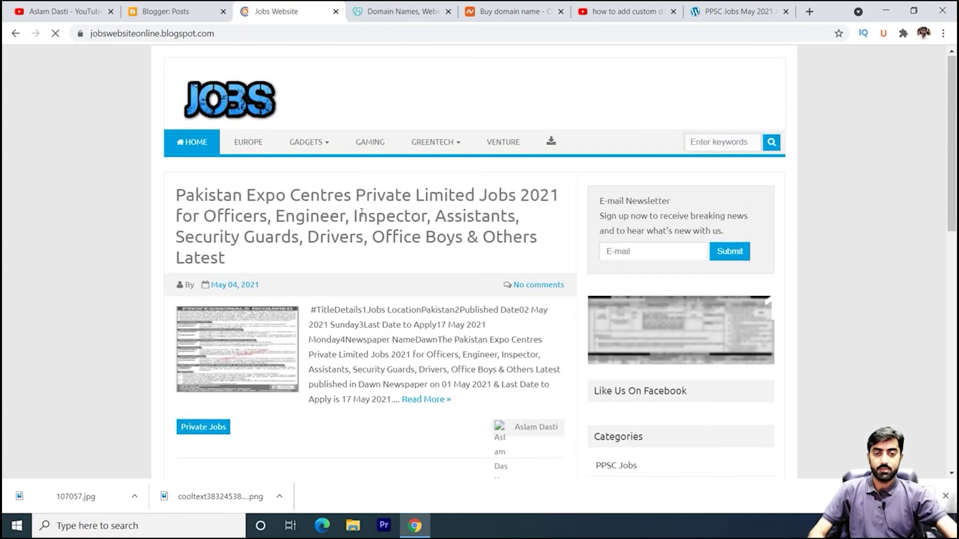
scroll(340, 262, down, 2)
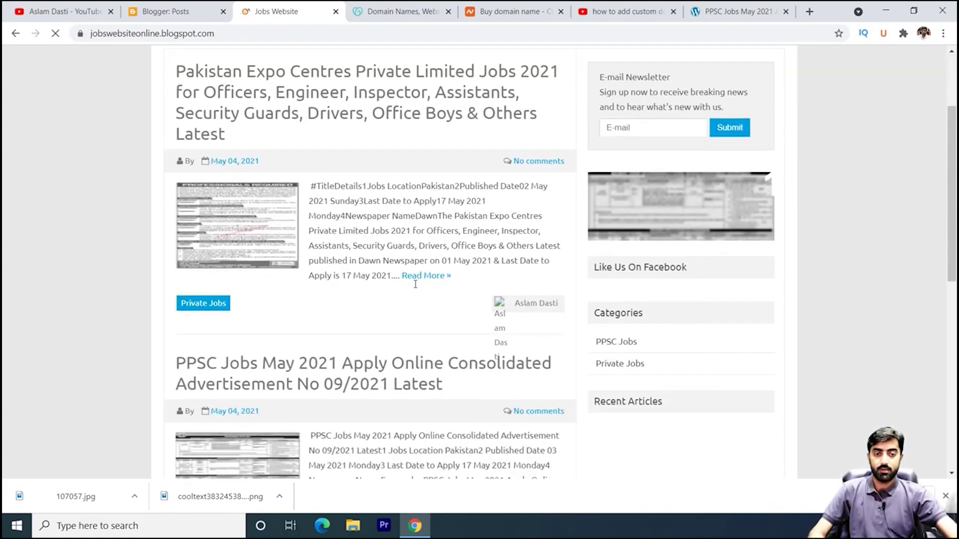
scroll(232, 360, down, 10)
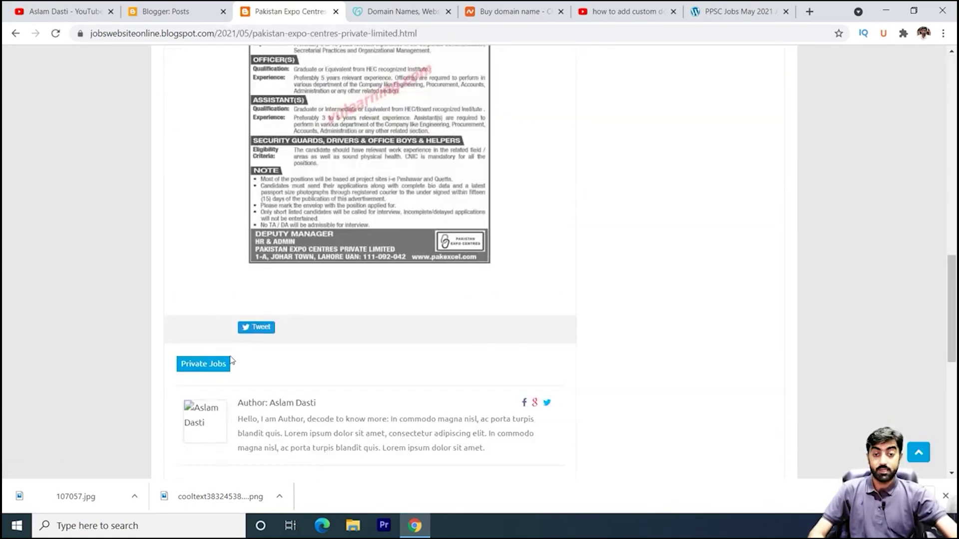
Step: Copy the web address of the blog's Private Jobs label page and open the theme's HTML for editing
click(200, 366)
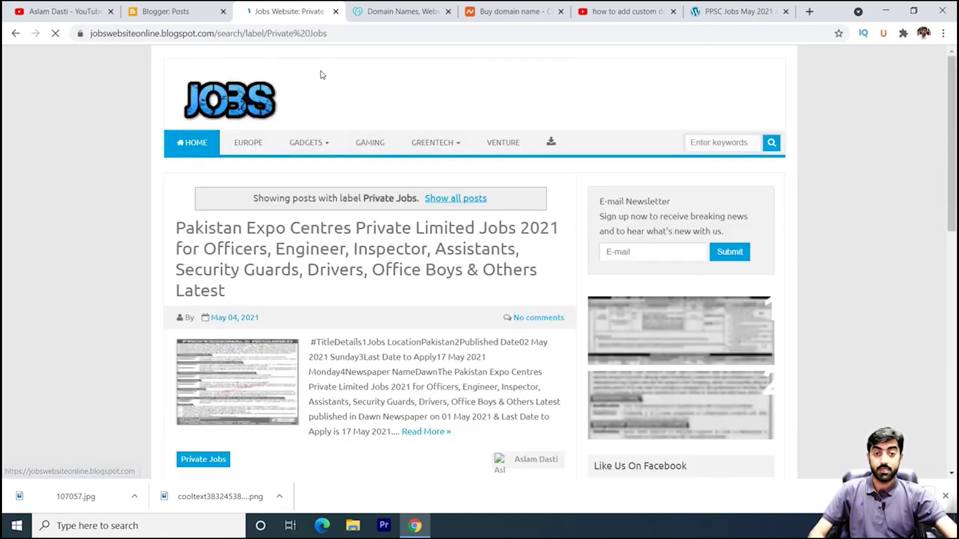
click(351, 33)
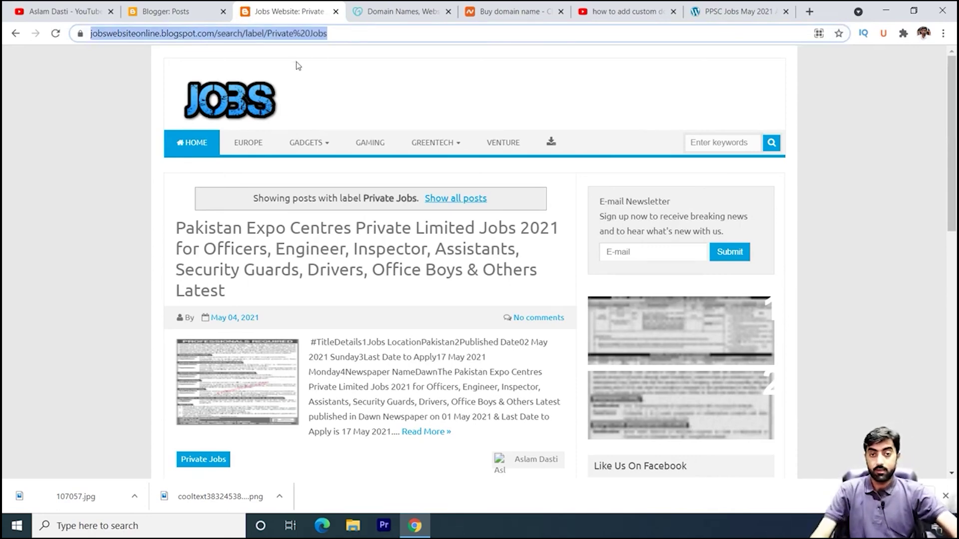
click(173, 7)
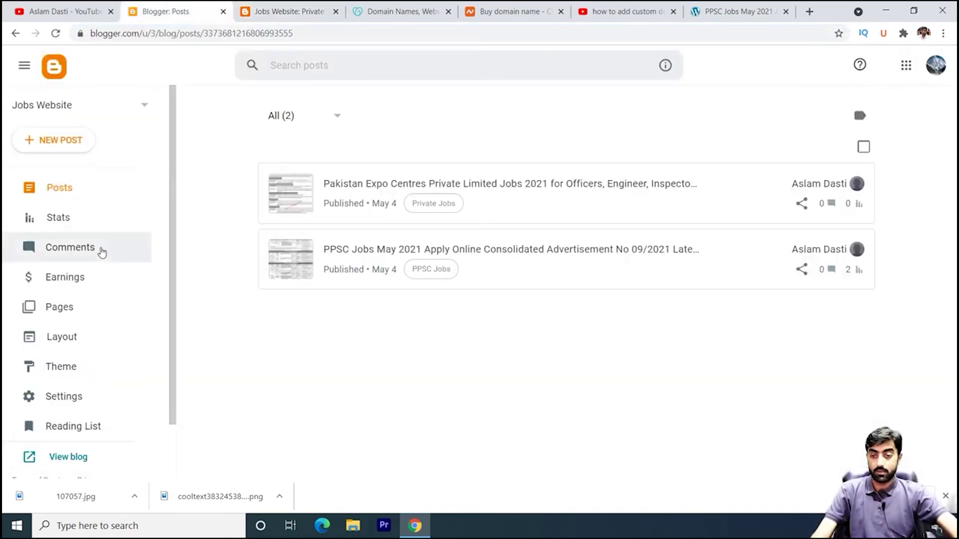
click(65, 366)
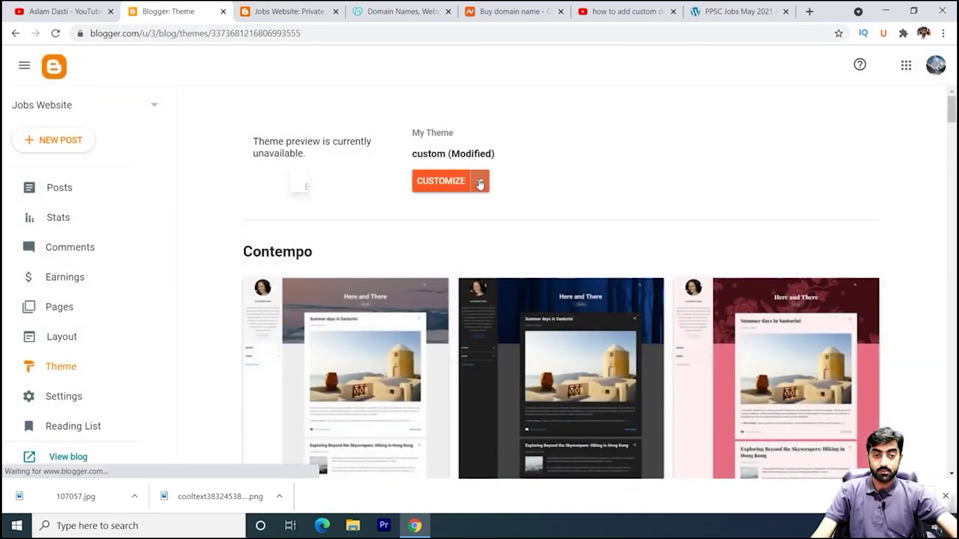
click(479, 182)
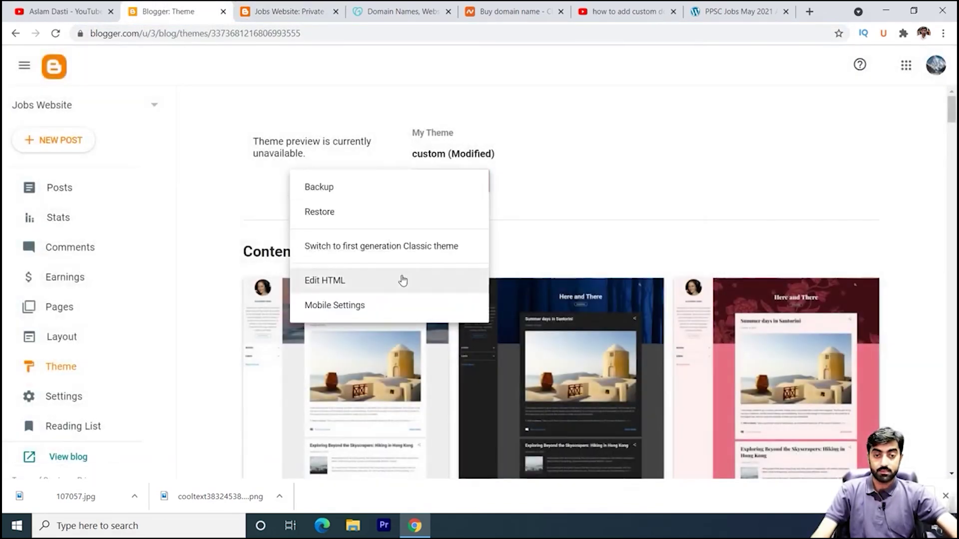
click(398, 286)
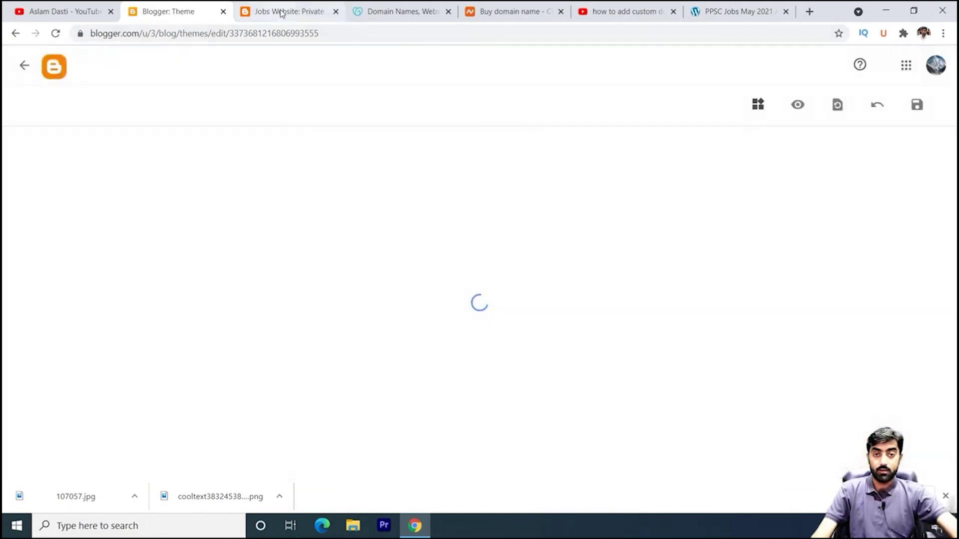
Step: Find the Gaming navigation menu item in the theme's HTML and rename it Private Jobs
click(279, 11)
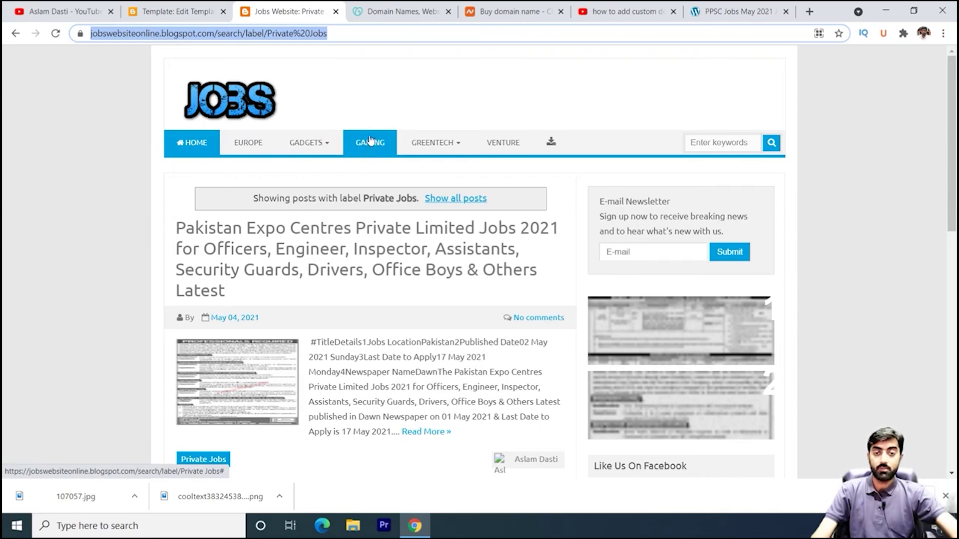
click(178, 11)
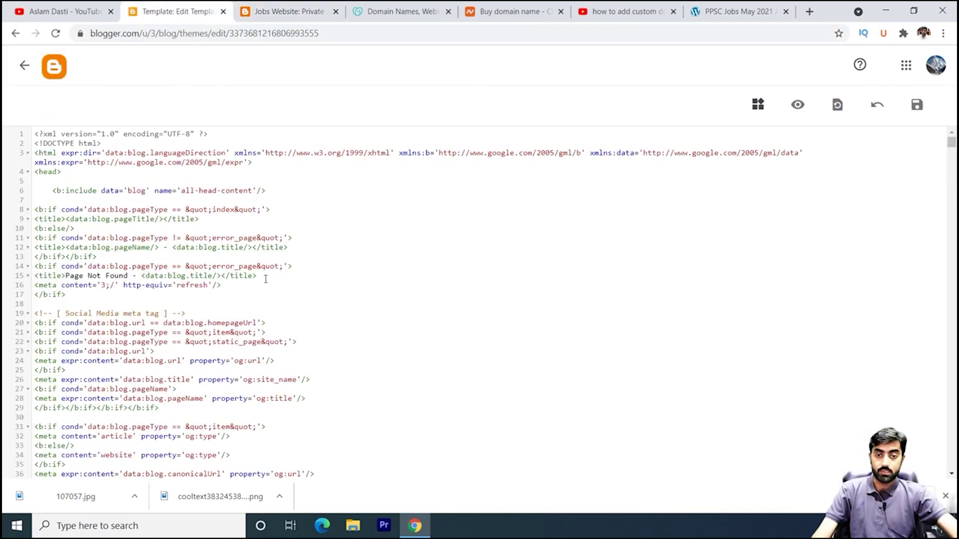
key(ctrl+f)
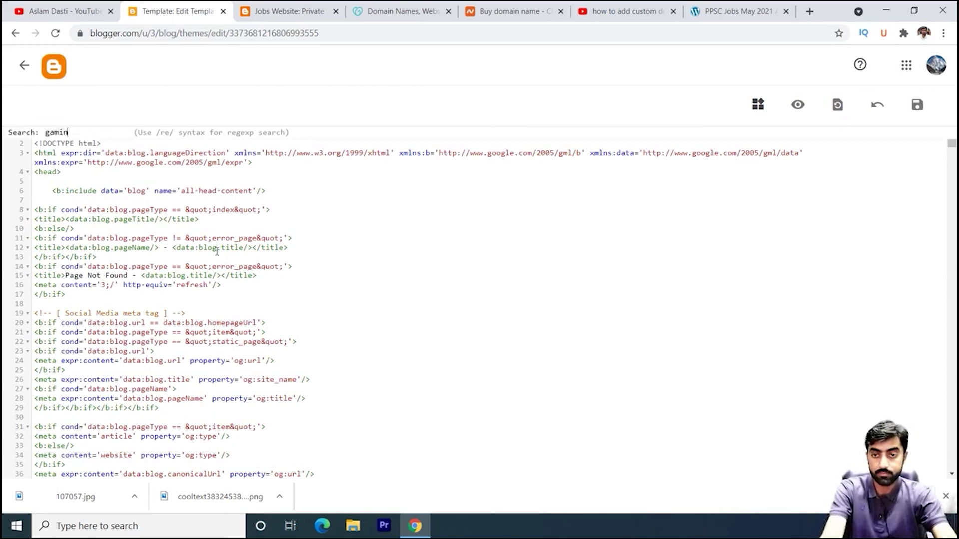
key(Return)
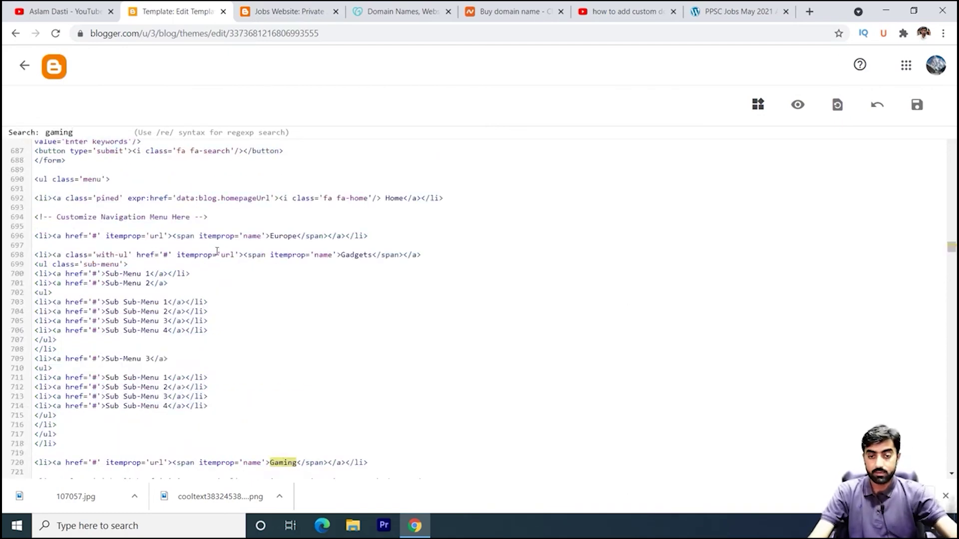
scroll(341, 346, down, 4)
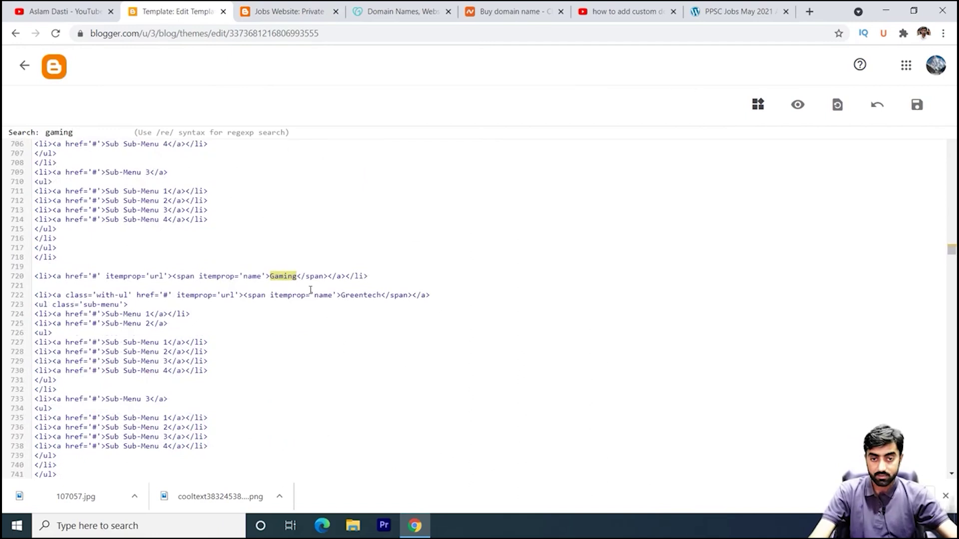
click(298, 276)
key(BackSpace)
key(BackSpace)
key(BackSpace)
key(BackSpace)
key(BackSpace)
key(BackSpace)
text(Private Jobs)
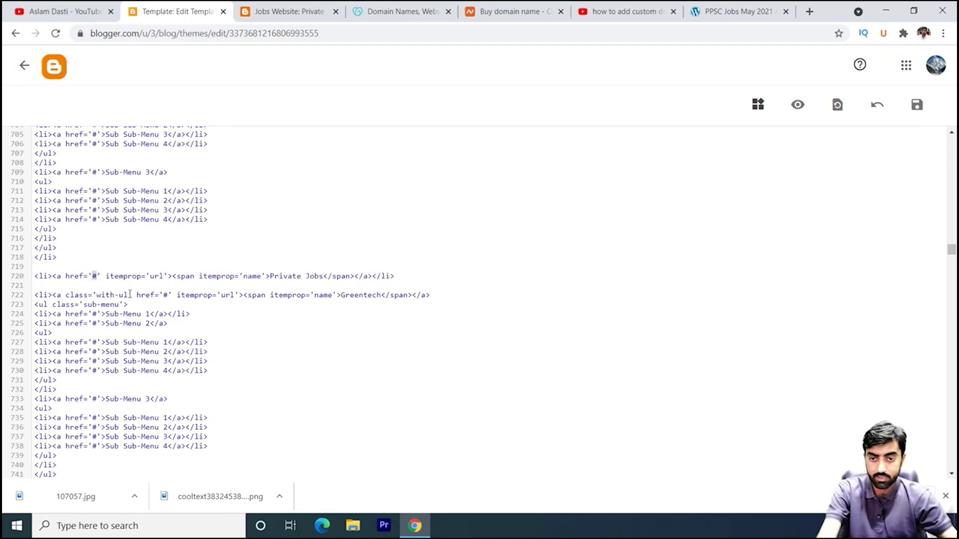
text(https://jobswebsiteonline.blogspot.com/search/label/Private%20Jobs)
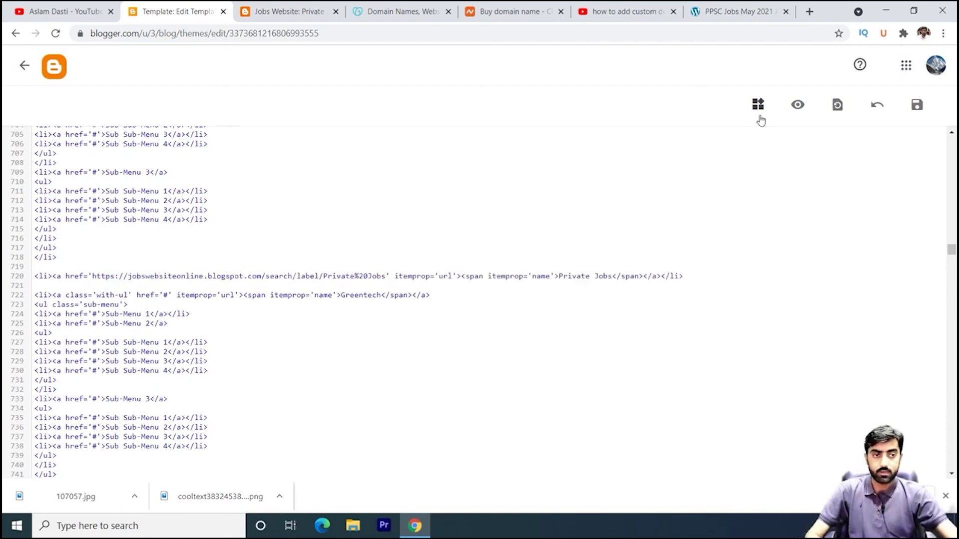
click(917, 105)
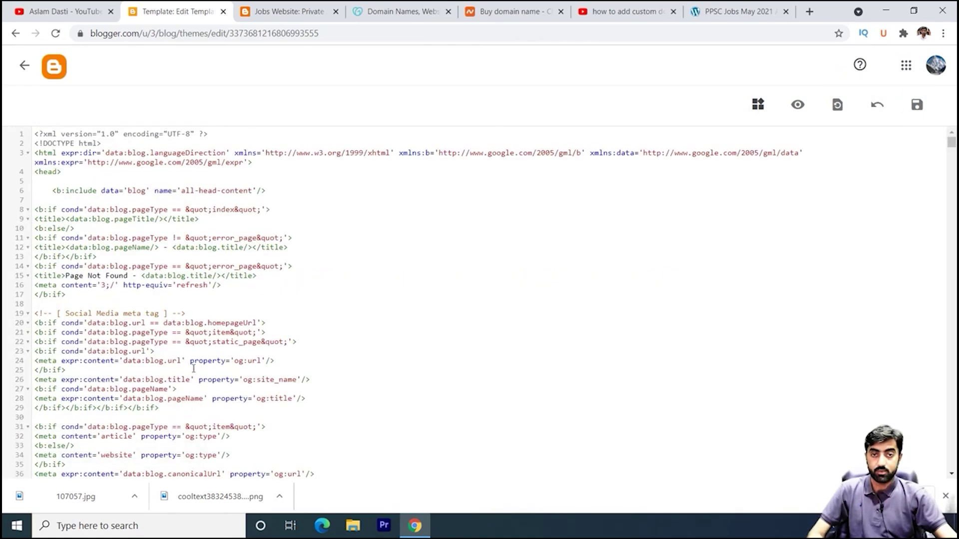
Step: Check the navigation menu on the blog's home page, and copy the web address of the PPSC Jobs May 2021 post
key(ctrl+Tab)
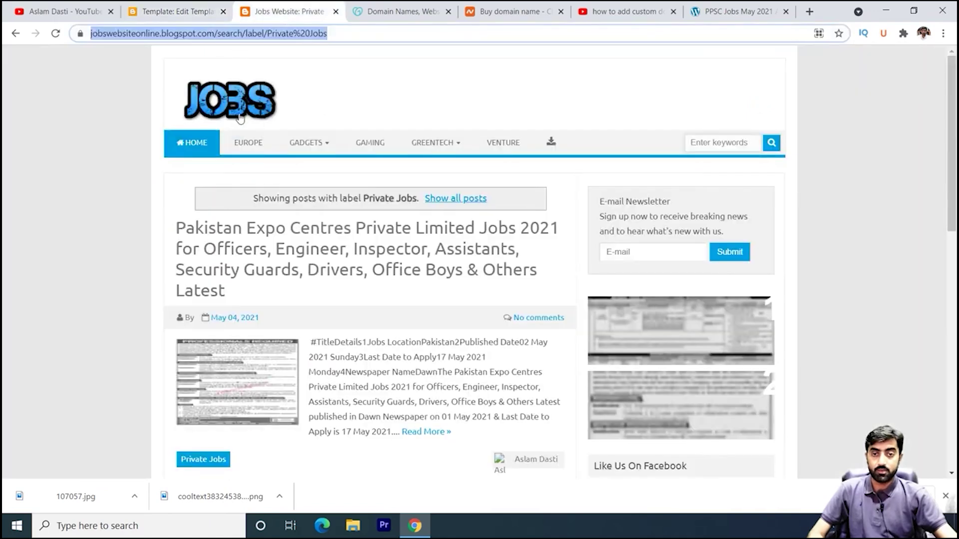
click(236, 105)
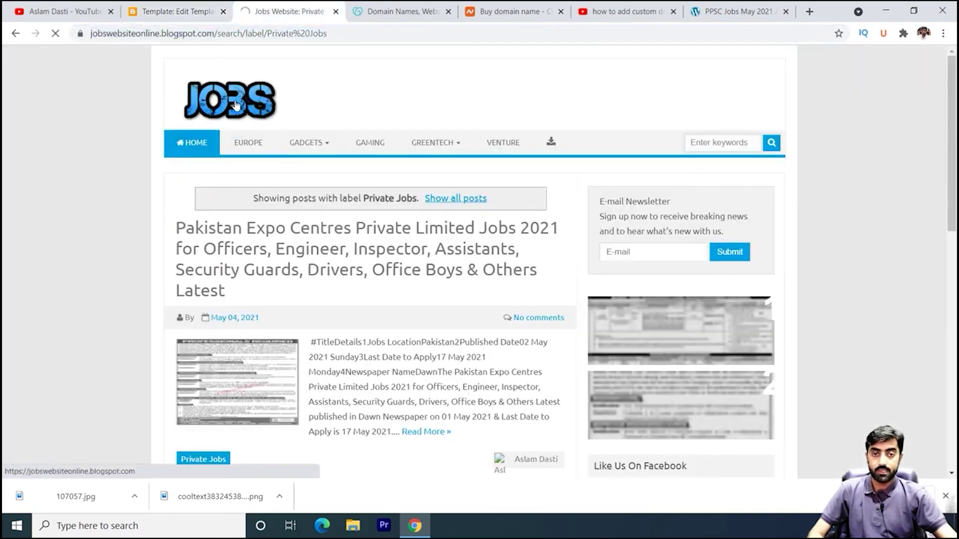
scroll(379, 289, down, 1)
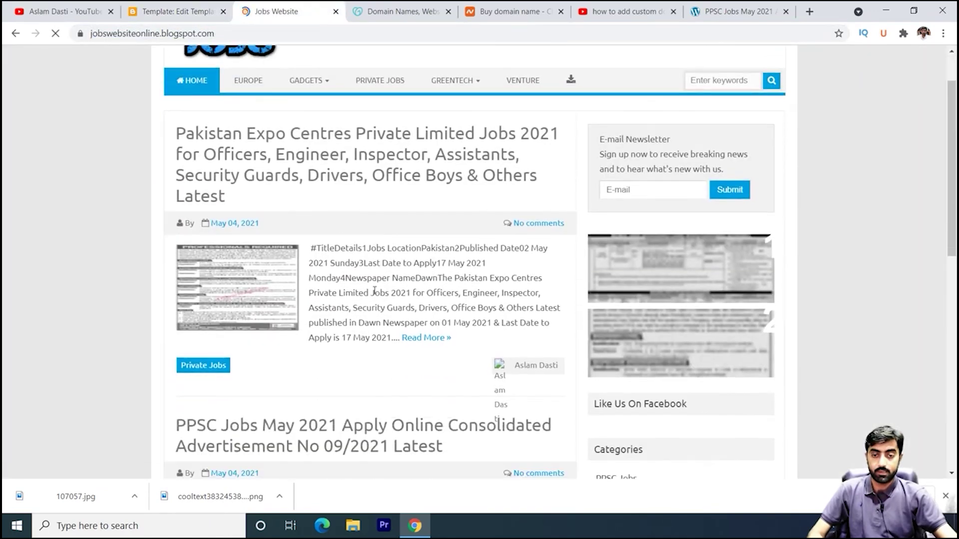
scroll(230, 367, down, 3)
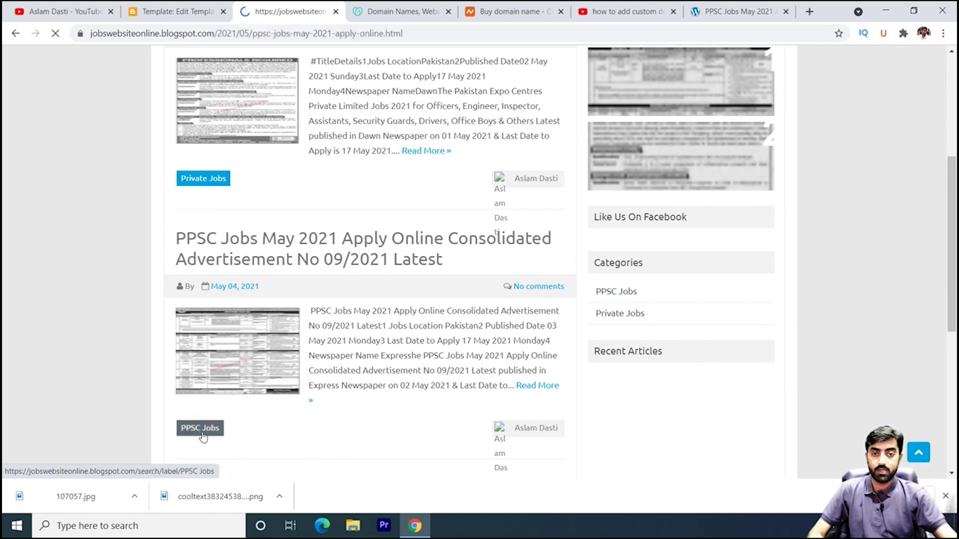
click(411, 29)
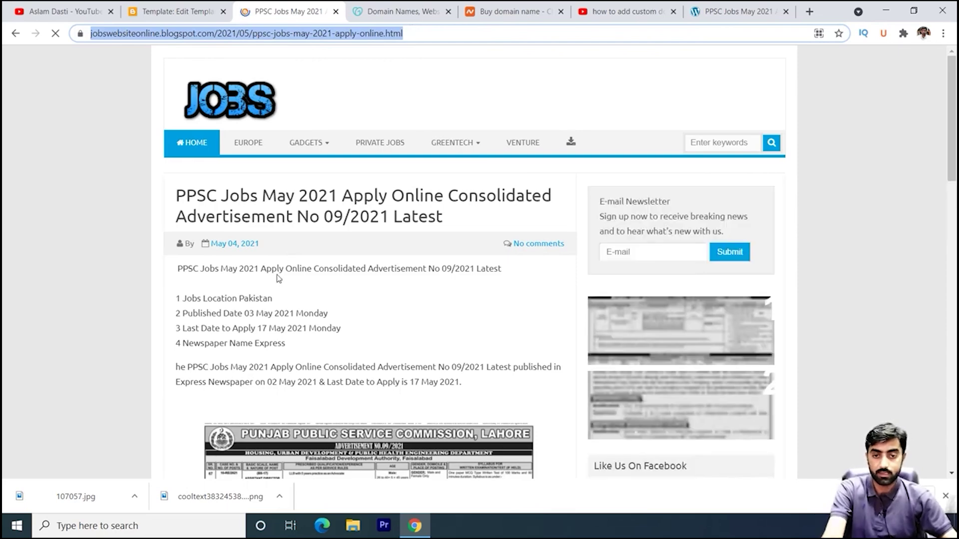
scroll(277, 272, down, 1)
Step: Check the Europe item in the blog's navigation menu and search for europe in the theme's HTML
click(174, 11)
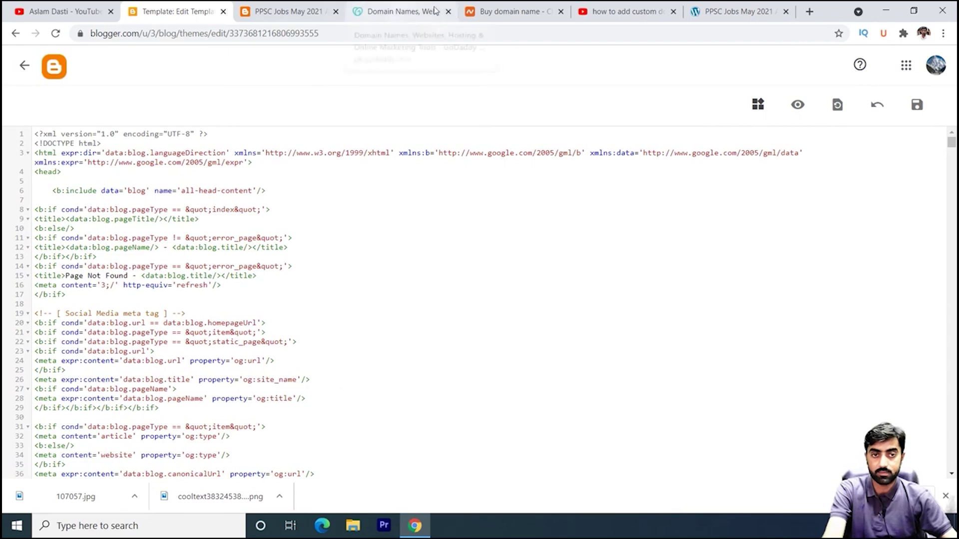
click(330, 10)
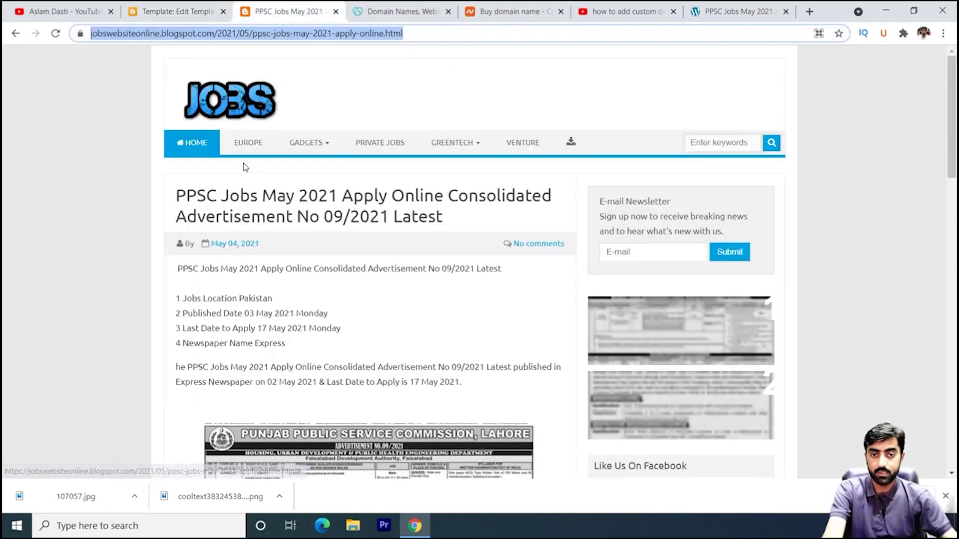
click(268, 149)
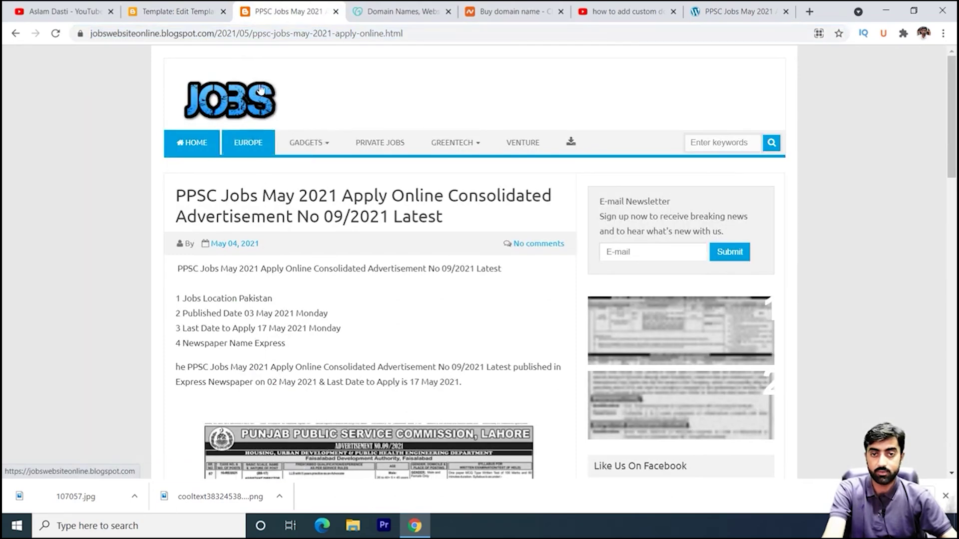
click(175, 11)
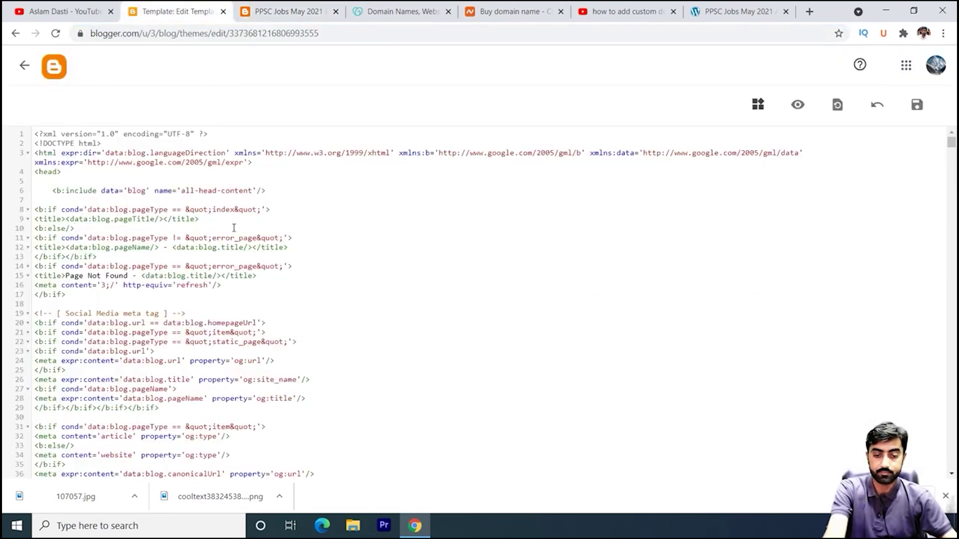
key(ctrl+f)
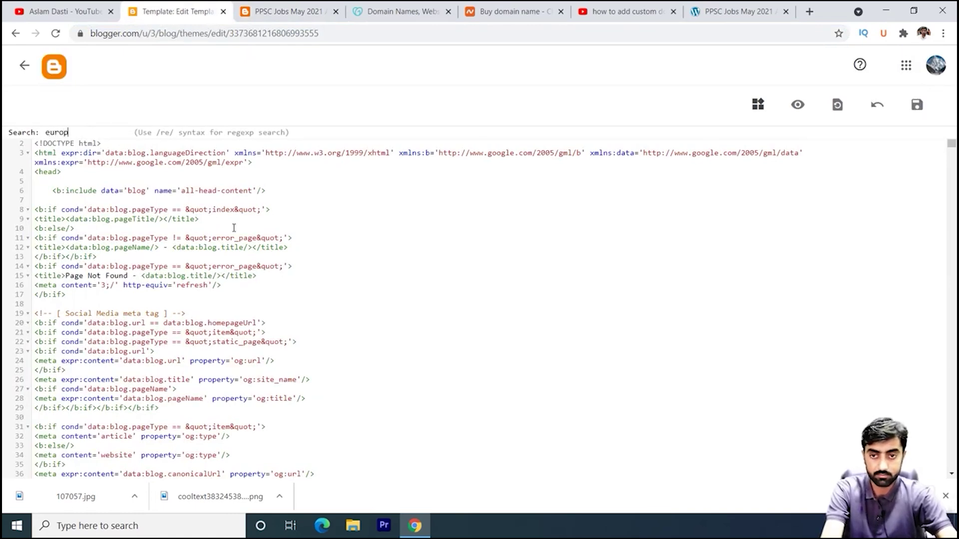
key(Return)
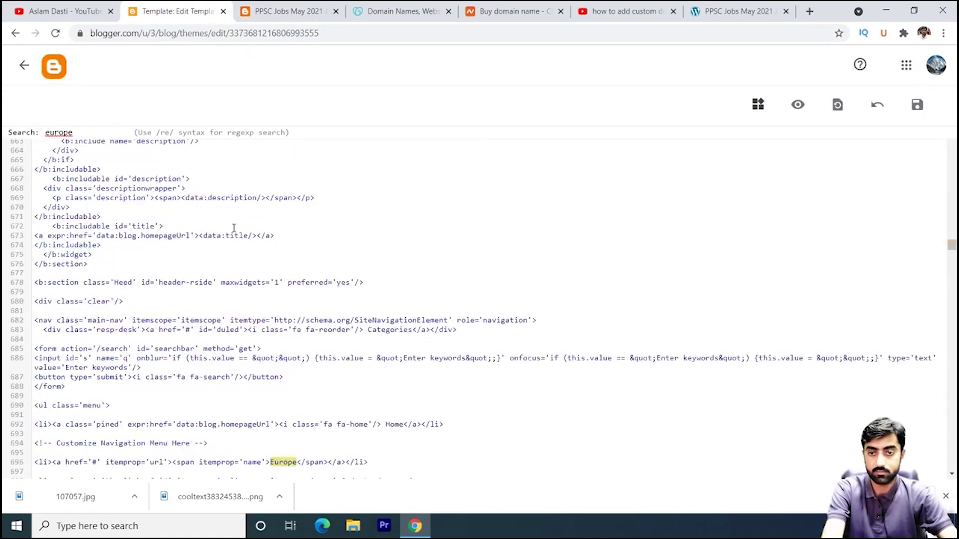
scroll(319, 422, down, 3)
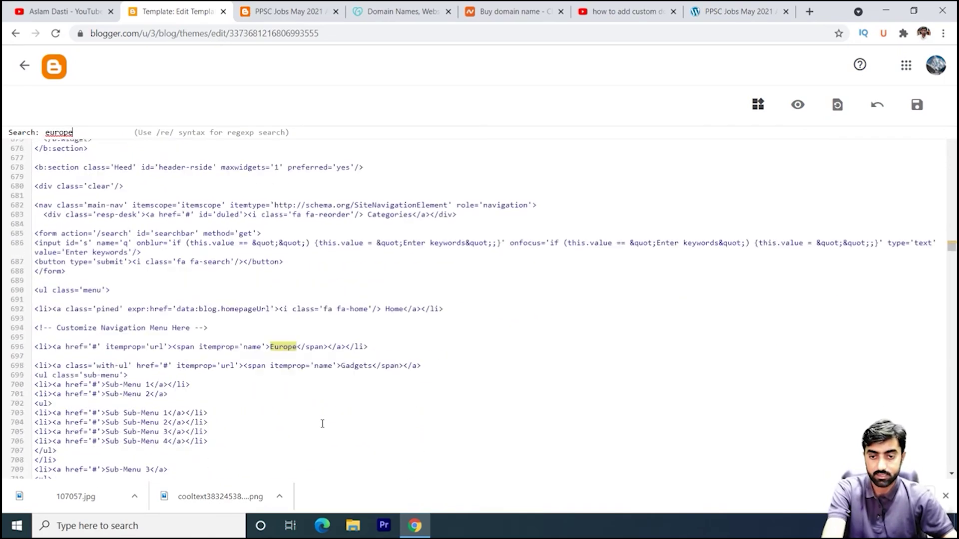
scroll(247, 360, down, 2)
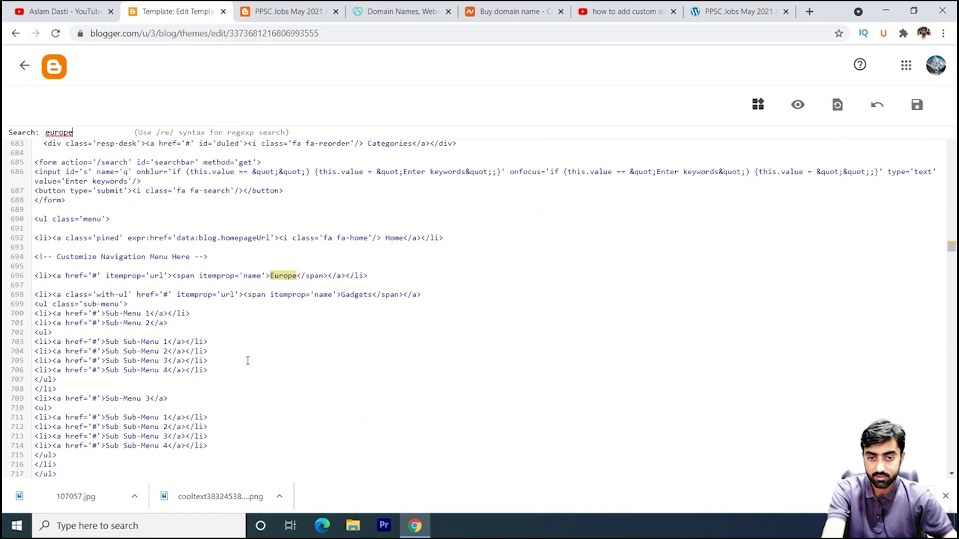
click(299, 275)
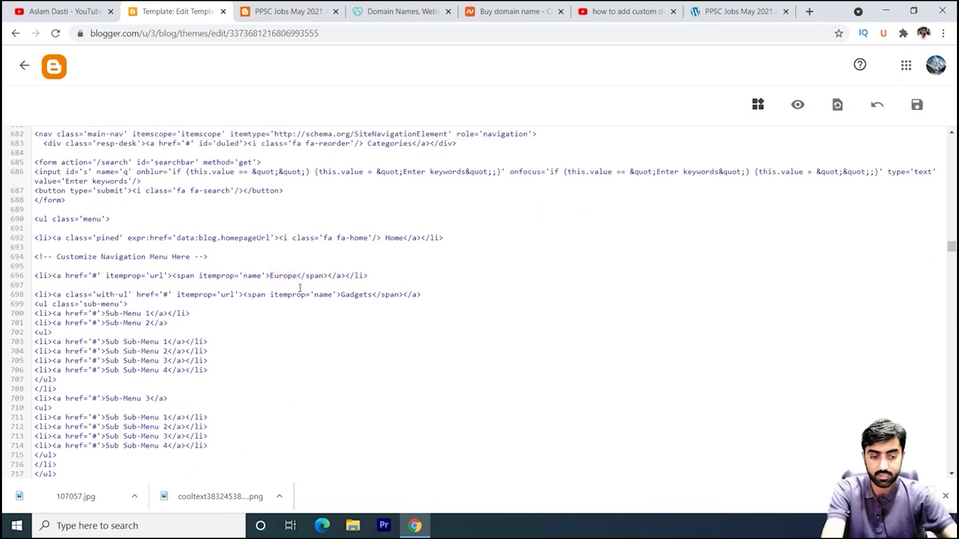
key(BackSpace)
key(BackSpace)
key(BackSpace)
key(BackSpace)
key(BackSpace)
key(BackSpace)
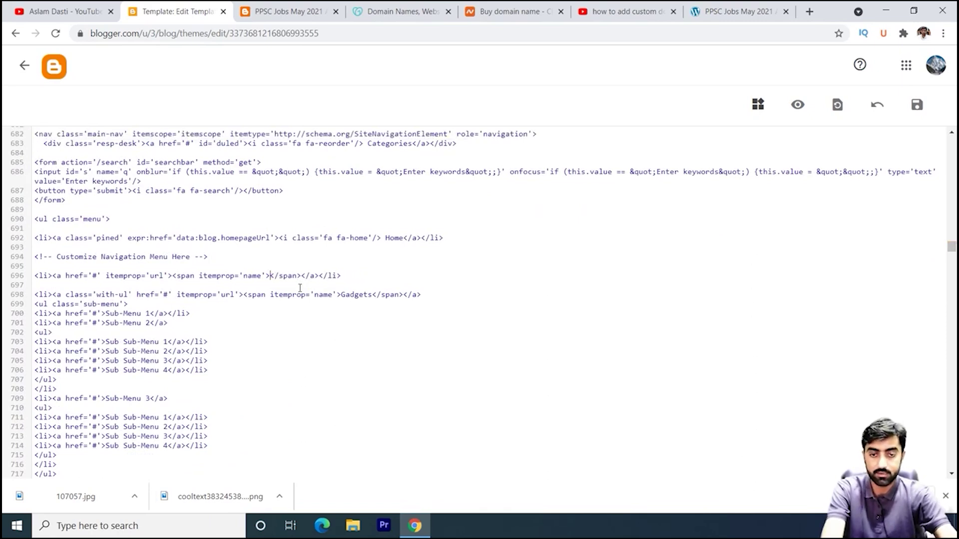
text(PP)
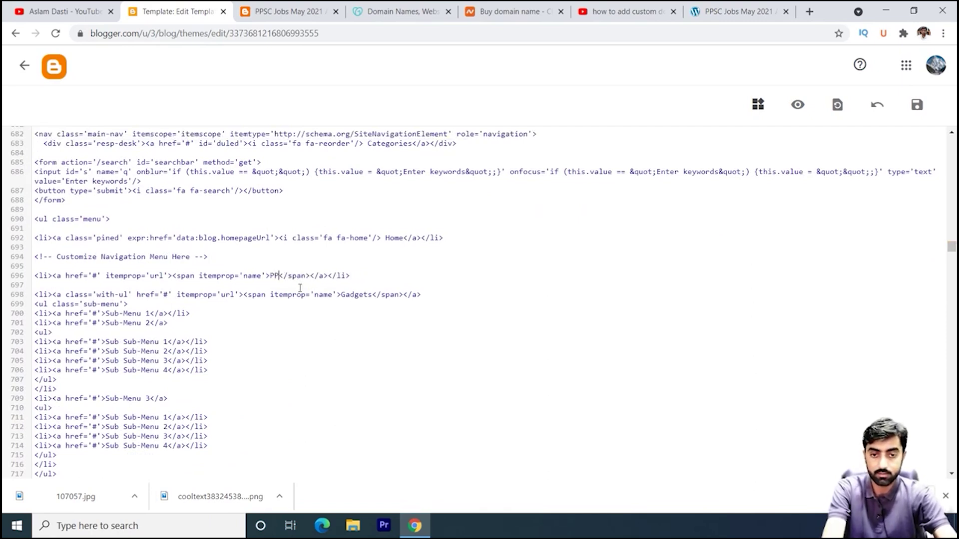
text(SC Jobs)
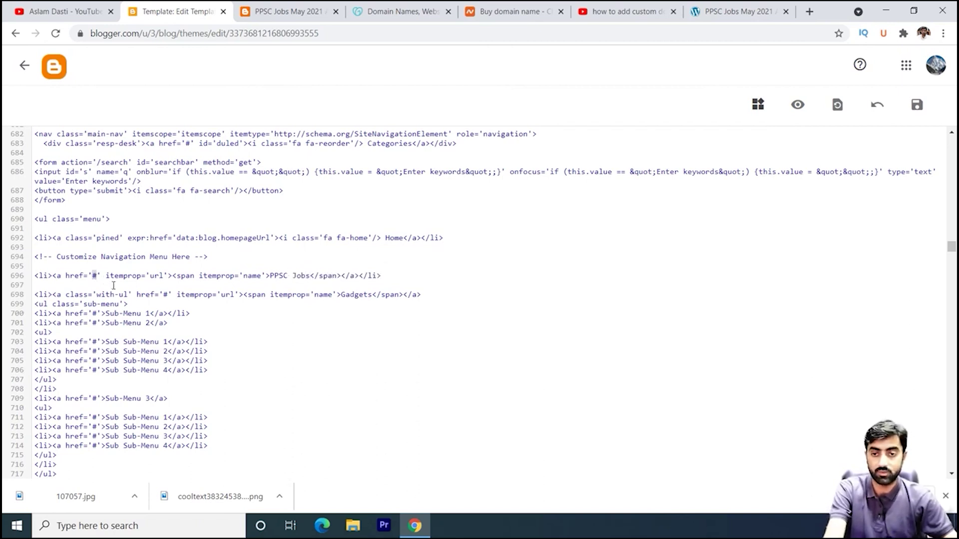
text(https://jobswebsiteonline.blogspot.com/2021/05/ppsc-jobs-may-2021-apply-online.html)
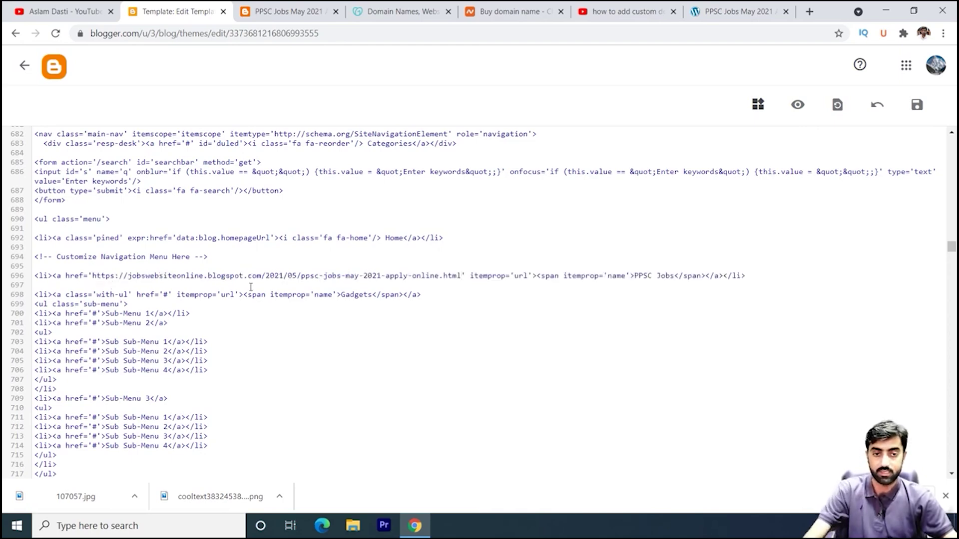
Step: Browse the blog's home page and Private Jobs label page, open the PPSC Jobs category page, and select its web address
click(284, 11)
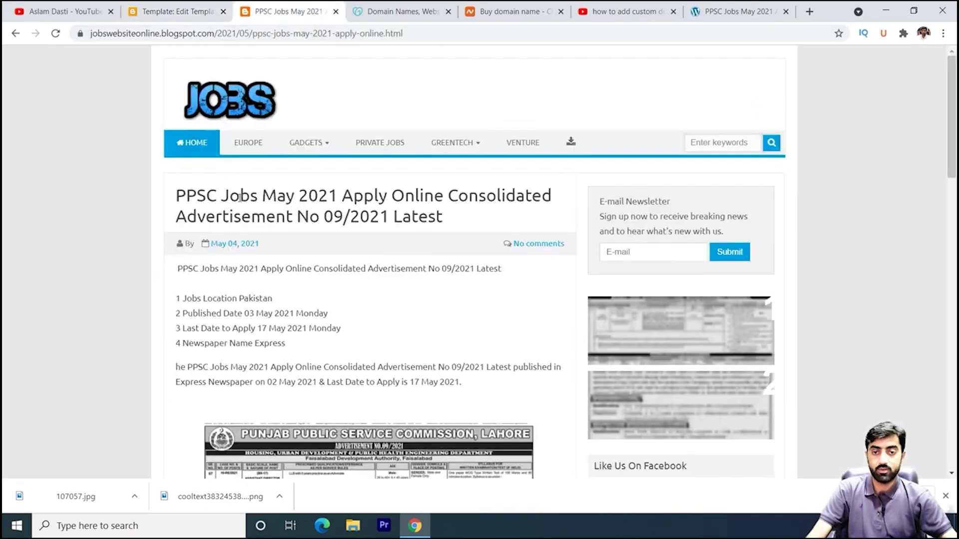
scroll(254, 239, down, 1)
scroll(252, 235, up, 1)
click(232, 102)
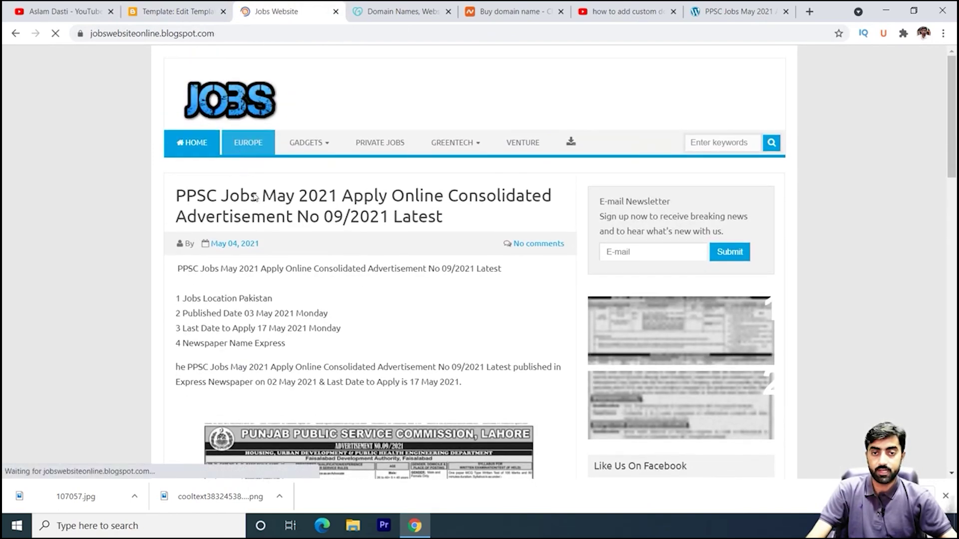
scroll(276, 226, down, 4)
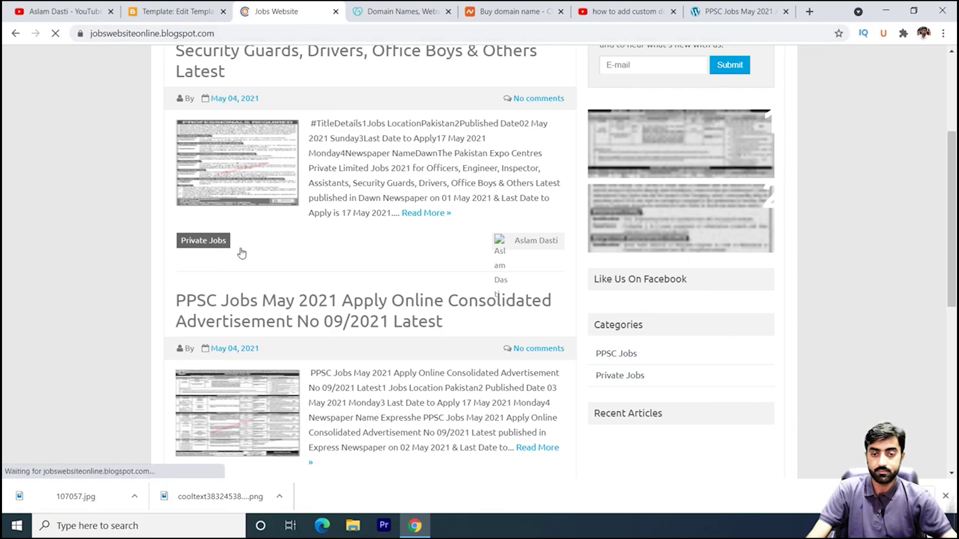
scroll(240, 252, down, 5)
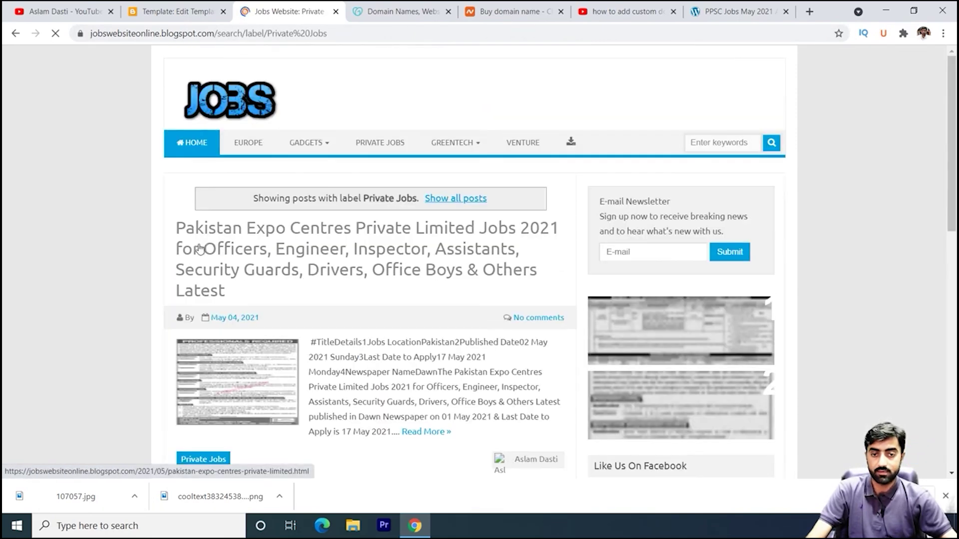
scroll(199, 248, down, 5)
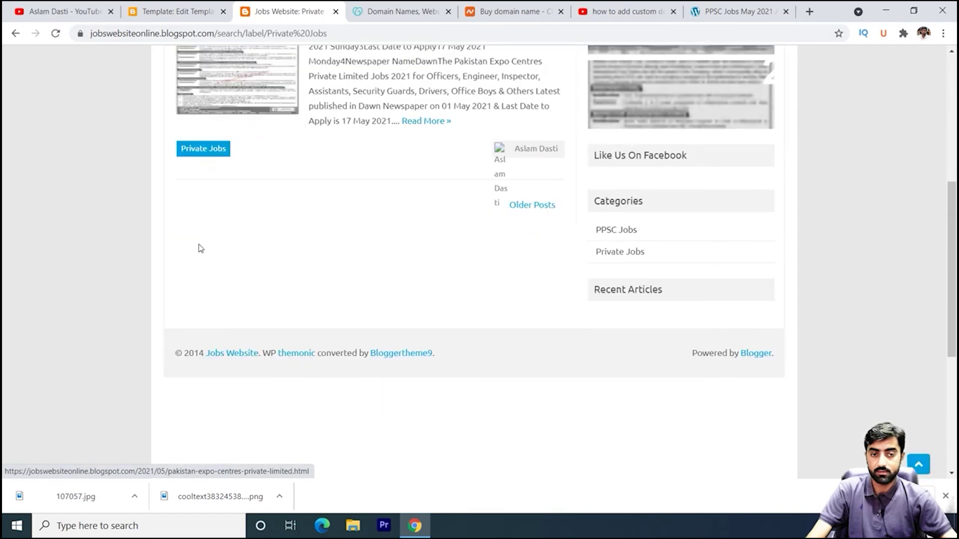
click(615, 232)
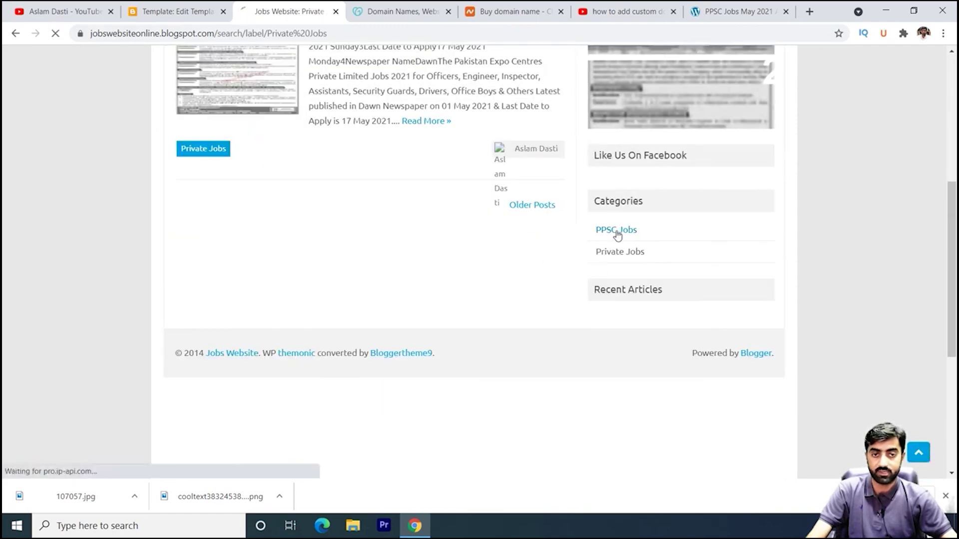
click(336, 34)
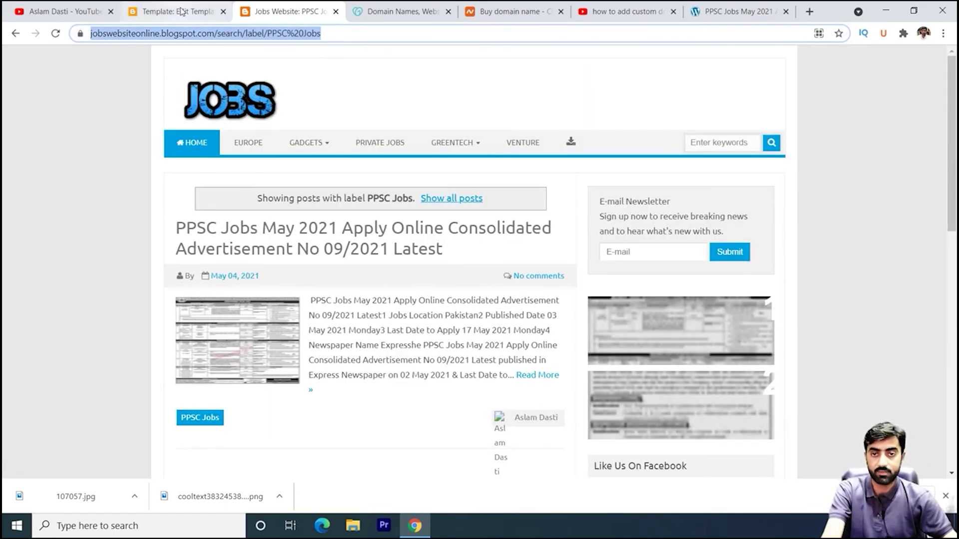
Step: Return to the theme's HTML and save the theme with the edited PPSC Jobs menu item
click(175, 11)
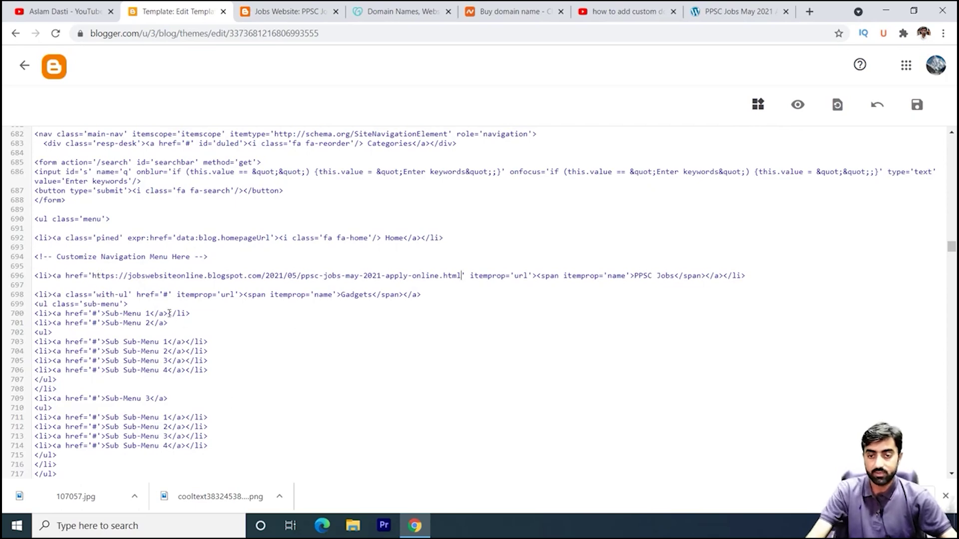
scroll(169, 313, down, 4)
scroll(267, 313, up, 4)
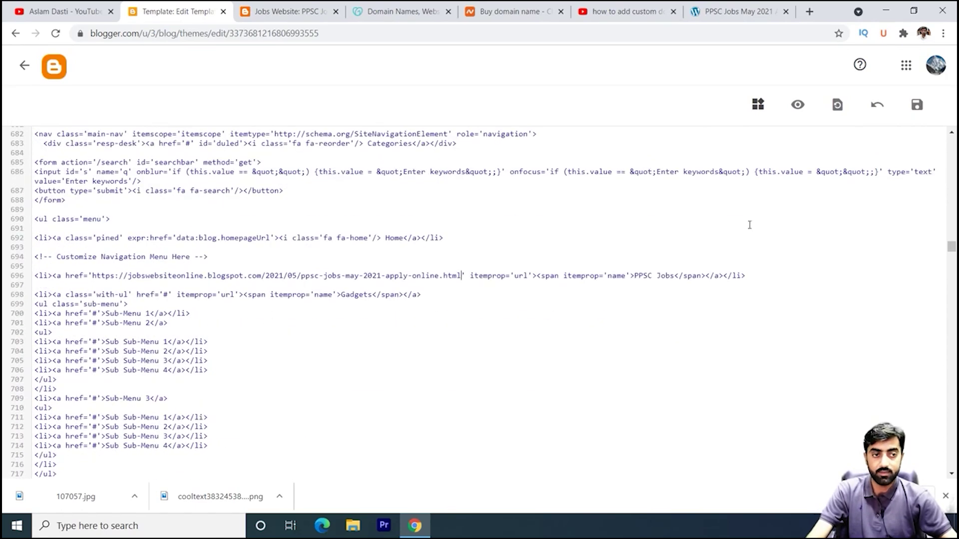
click(917, 106)
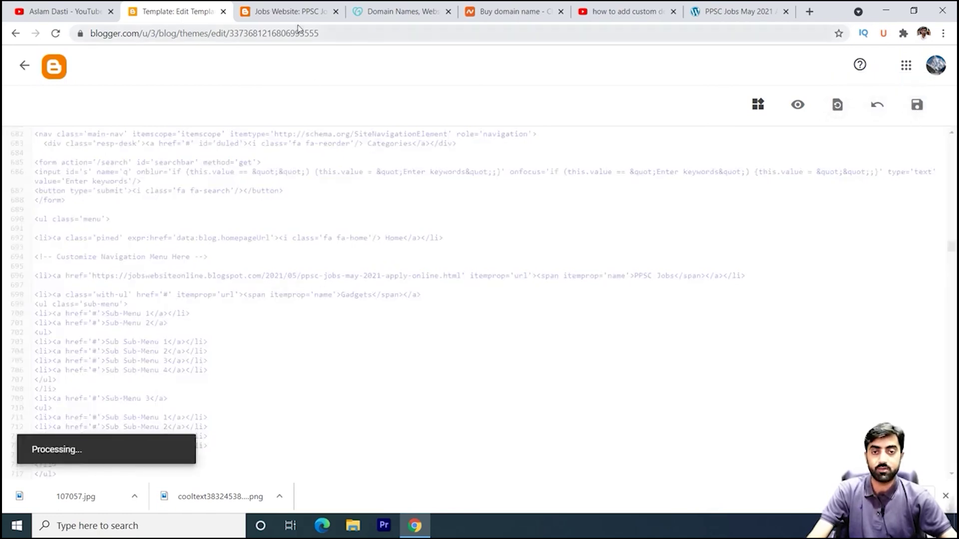
Step: Reload the blog's home page, test the PPSC Jobs menu item, and look through the post it opens
click(286, 11)
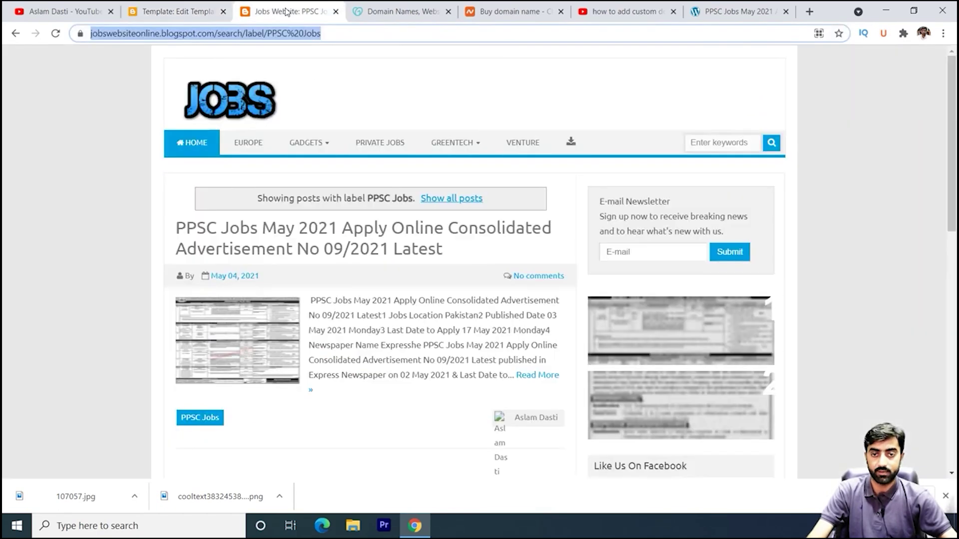
click(223, 100)
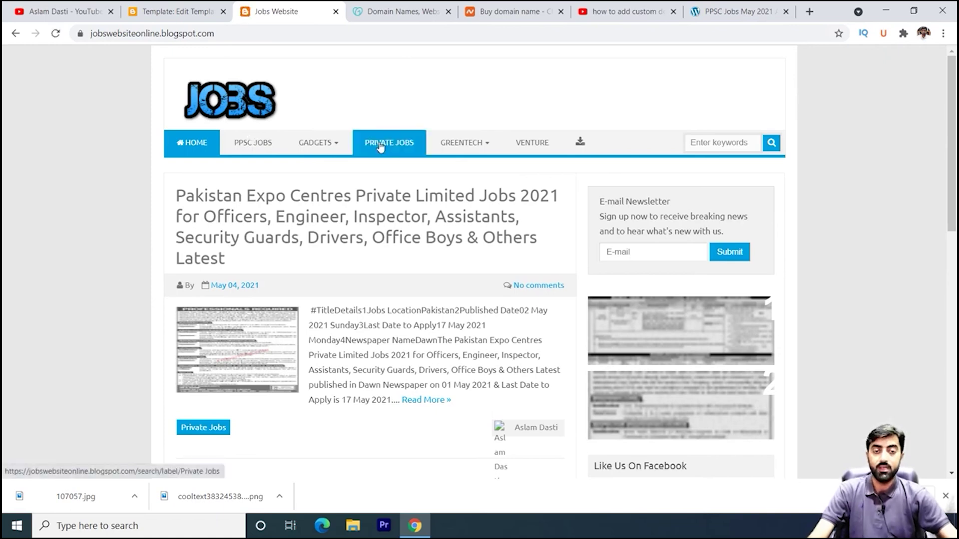
click(256, 145)
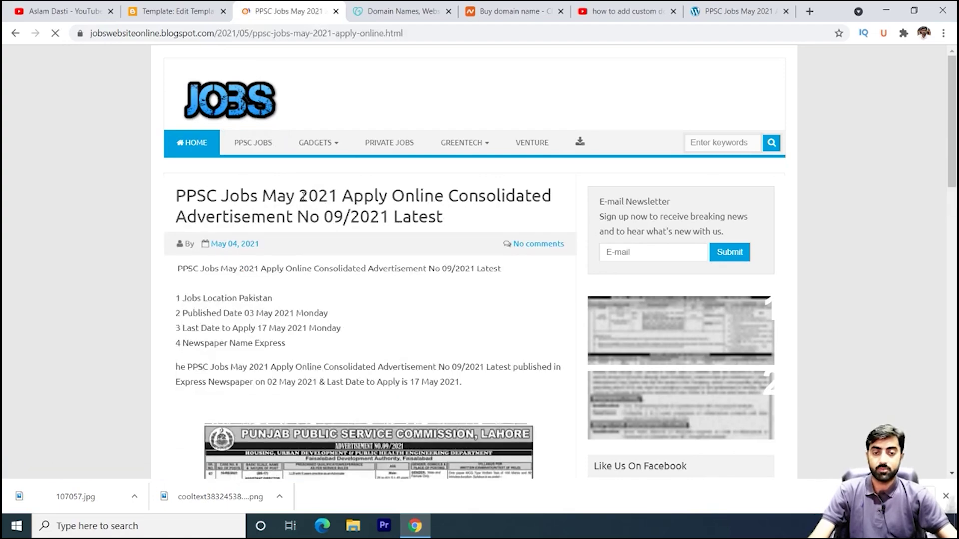
scroll(303, 196, down, 4)
scroll(325, 198, down, 13)
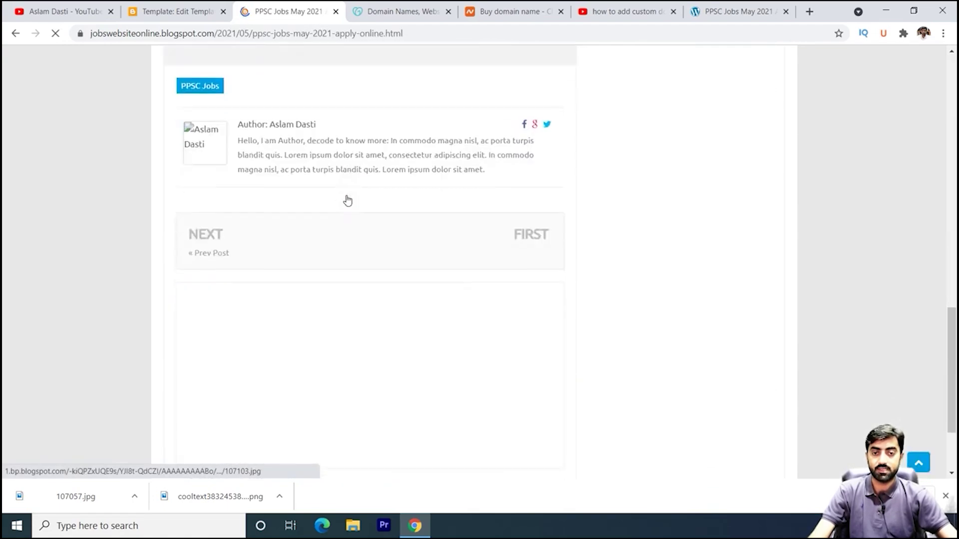
scroll(345, 200, up, 6)
scroll(345, 199, up, 8)
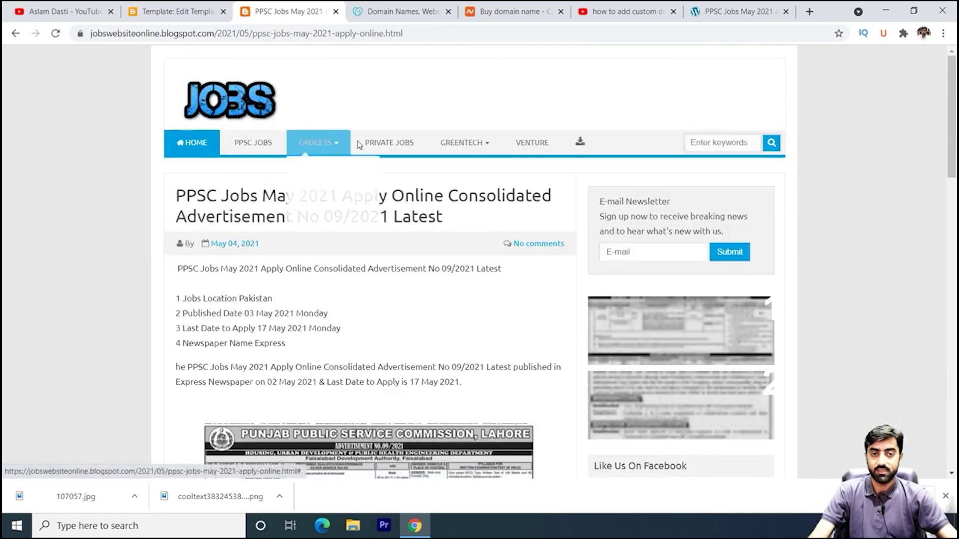
Step: Test the Private Jobs menu item, look over its label page and categories, and return to the blog's home page
click(376, 145)
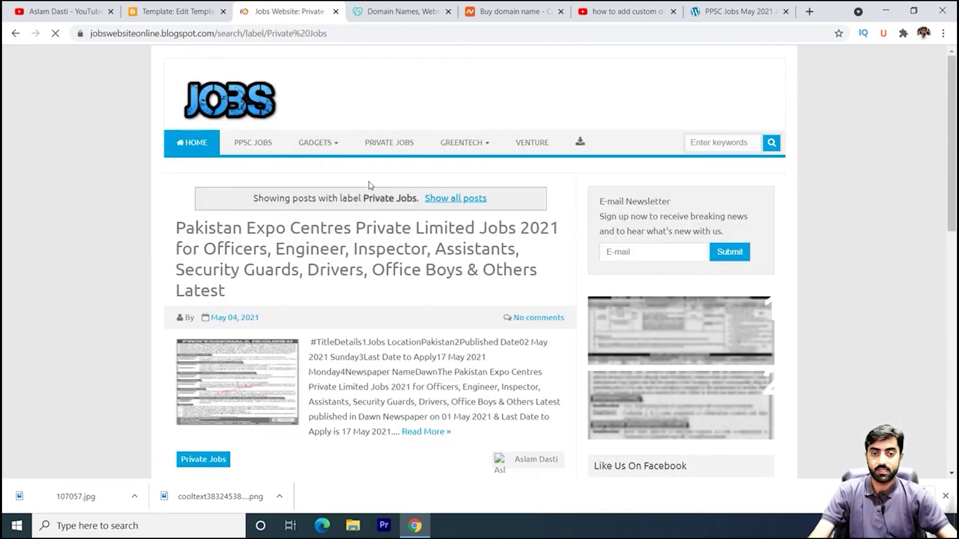
scroll(381, 294, down, 6)
scroll(370, 265, up, 5)
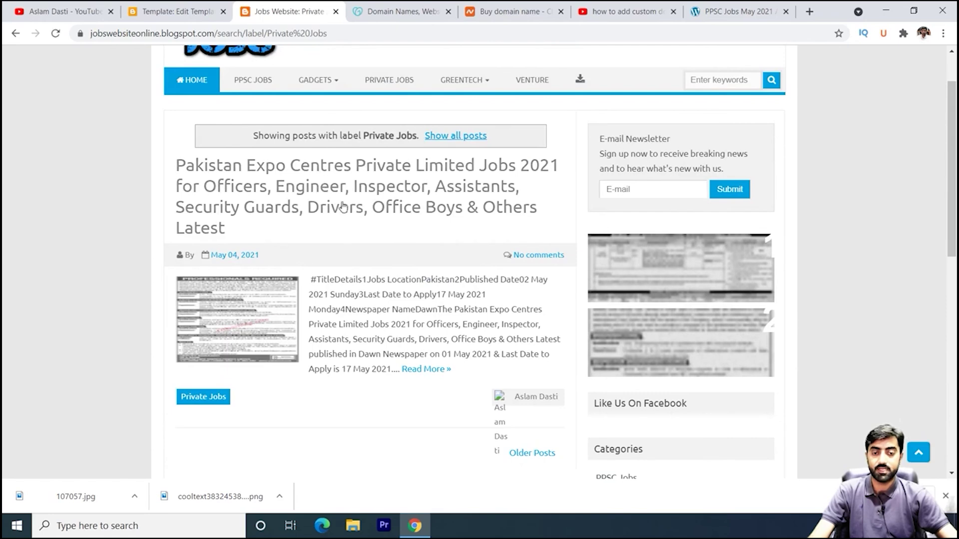
scroll(342, 209, down, 1)
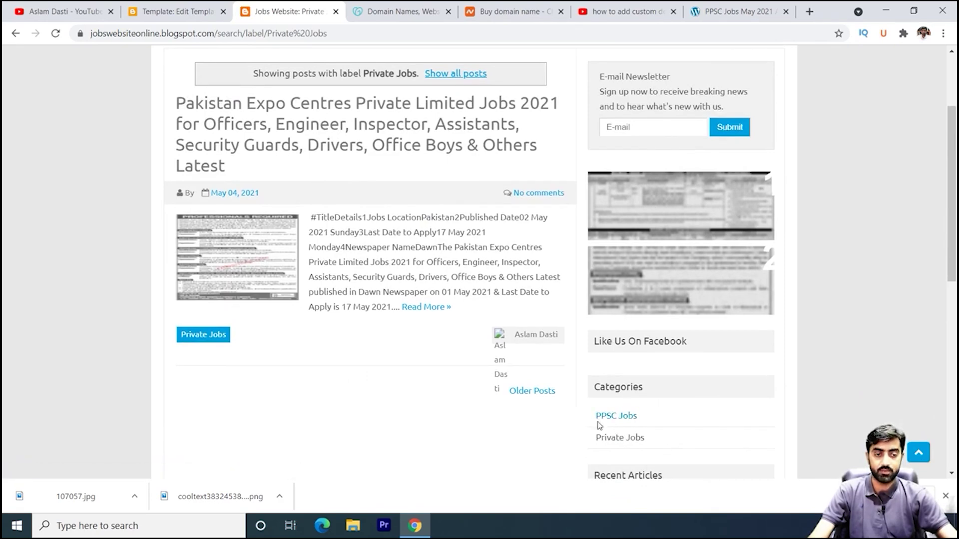
scroll(622, 399, down, 2)
scroll(625, 400, up, 4)
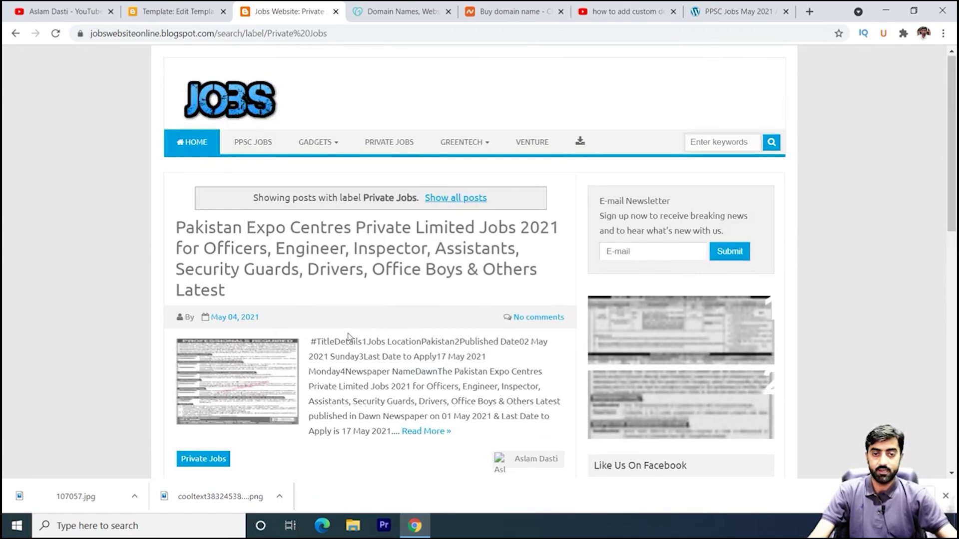
click(192, 142)
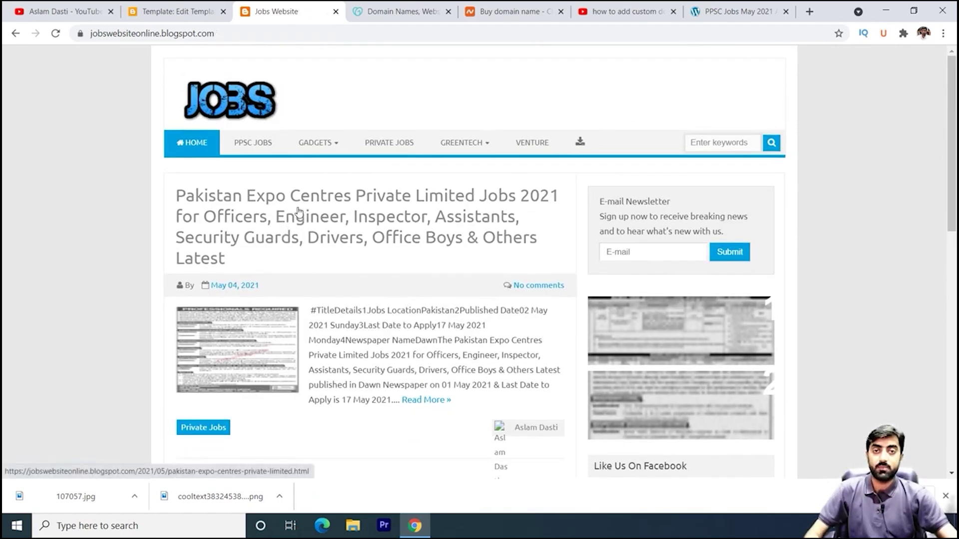
Step: Inspect the Gadgets submenu on the blog's home page and look over the beginning of the theme's HTML
mouse_move(334, 144)
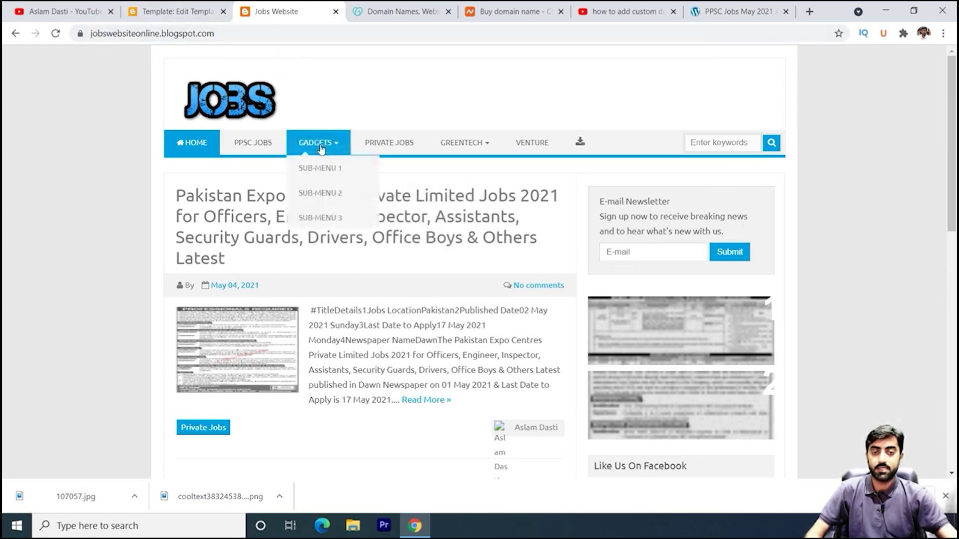
click(175, 11)
scroll(185, 293, down, 5)
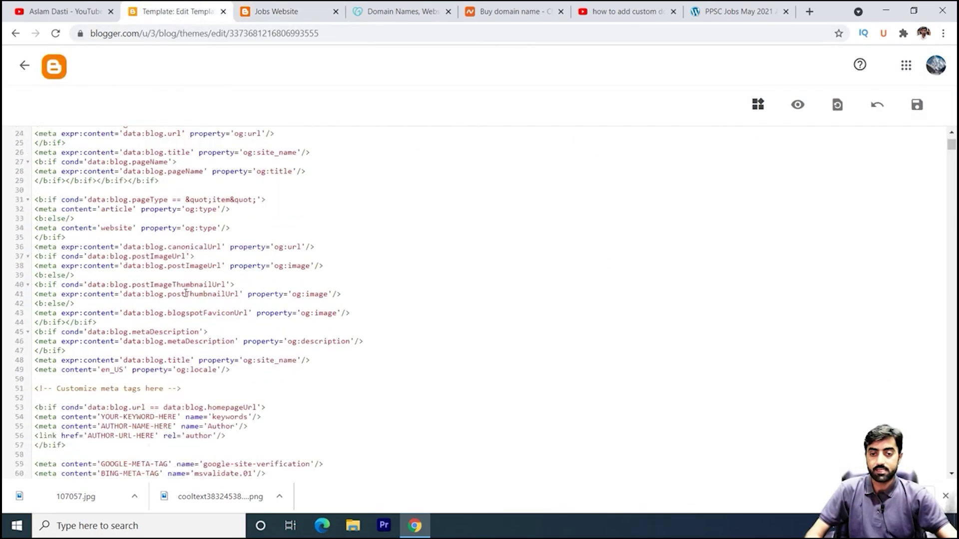
scroll(166, 268, up, 5)
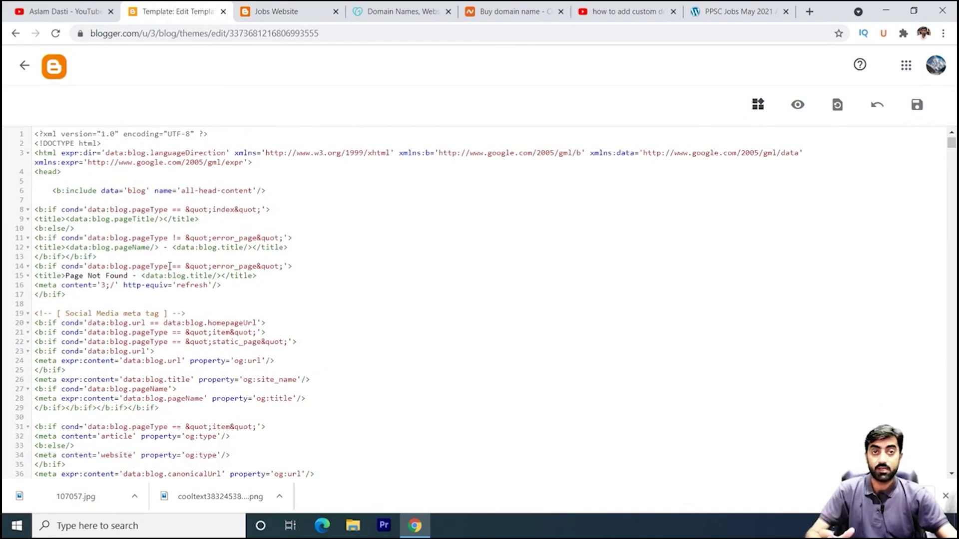
Step: Leave the theme's HTML for the blog's Layout page and add a Pages gadget to the header-rside section
click(276, 11)
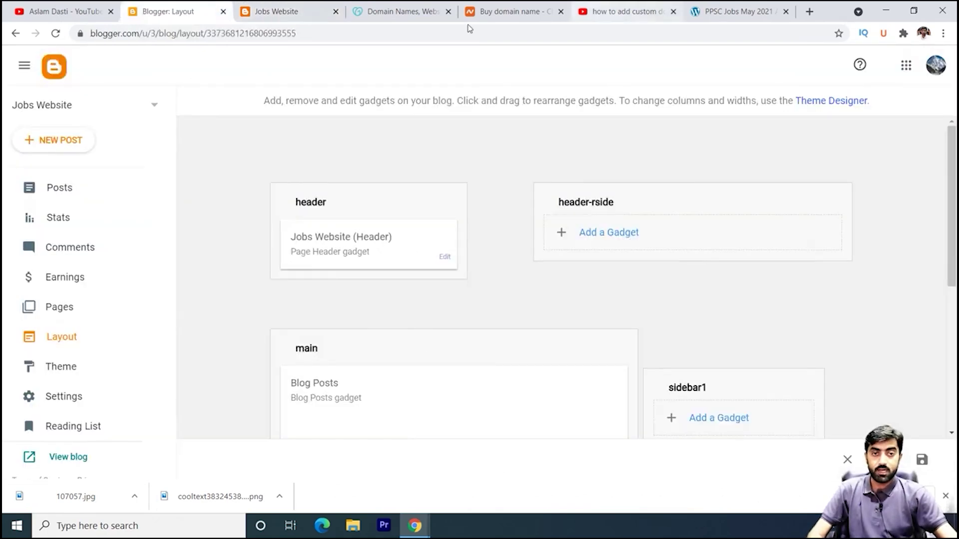
click(298, 18)
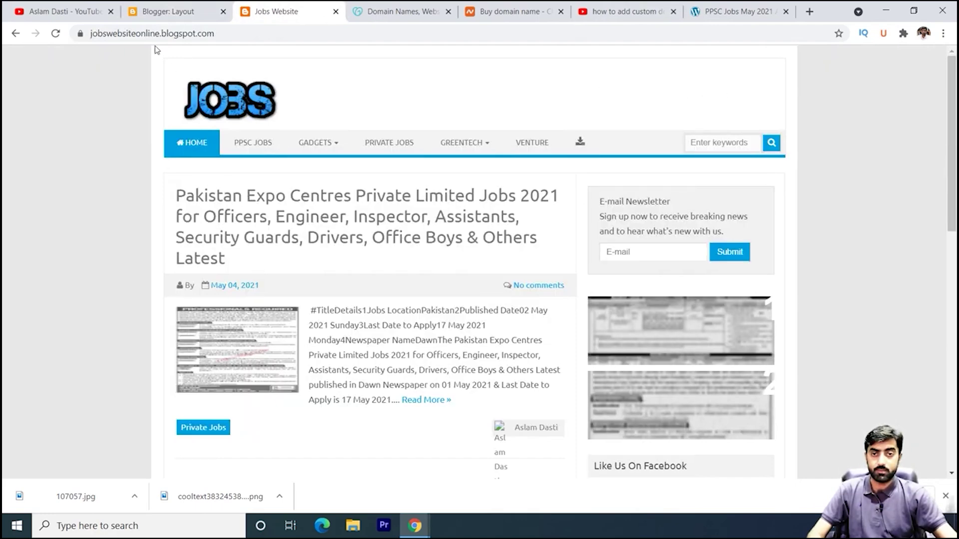
click(180, 15)
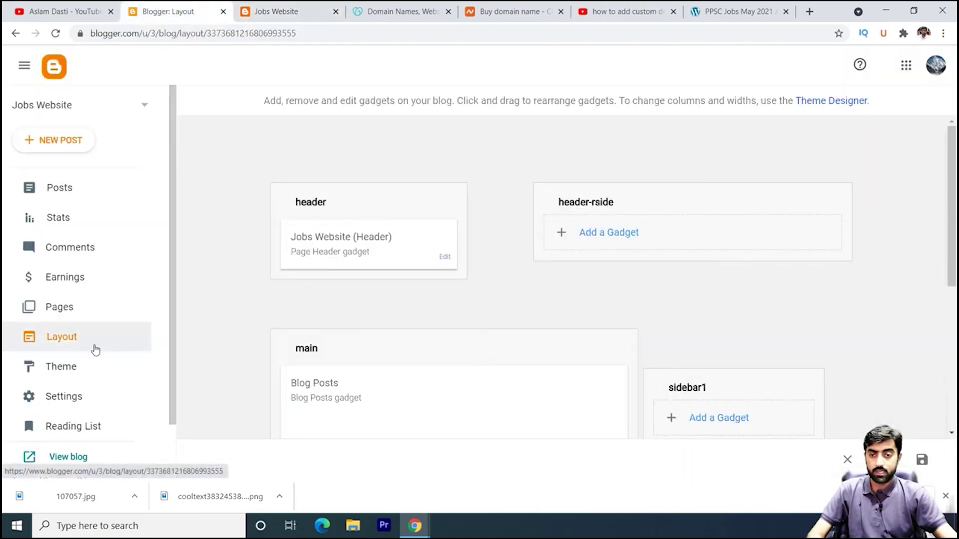
click(75, 344)
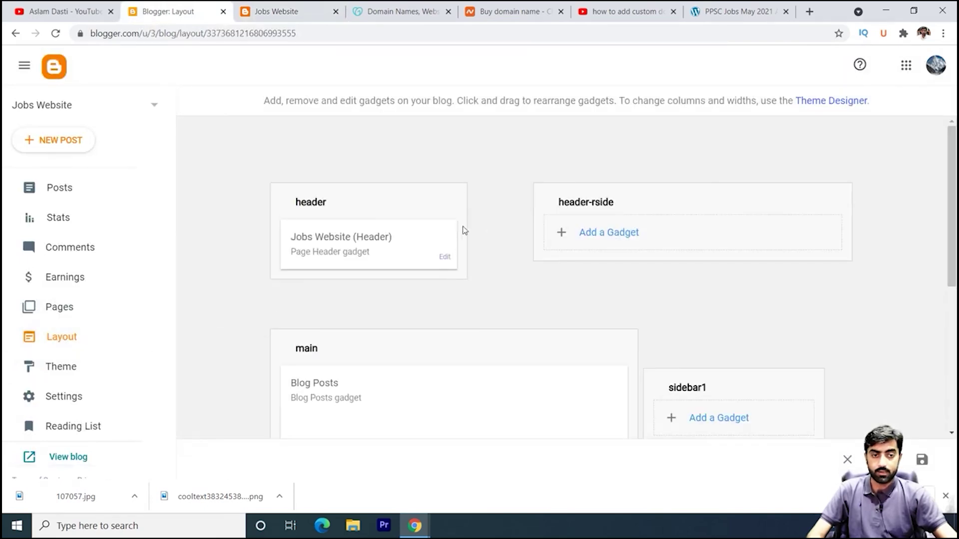
click(613, 232)
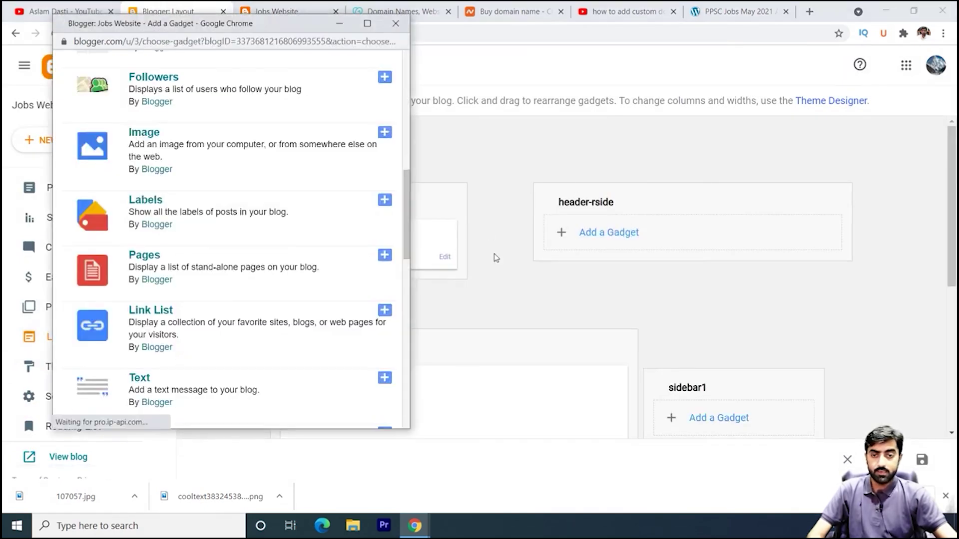
scroll(267, 289, down, 10)
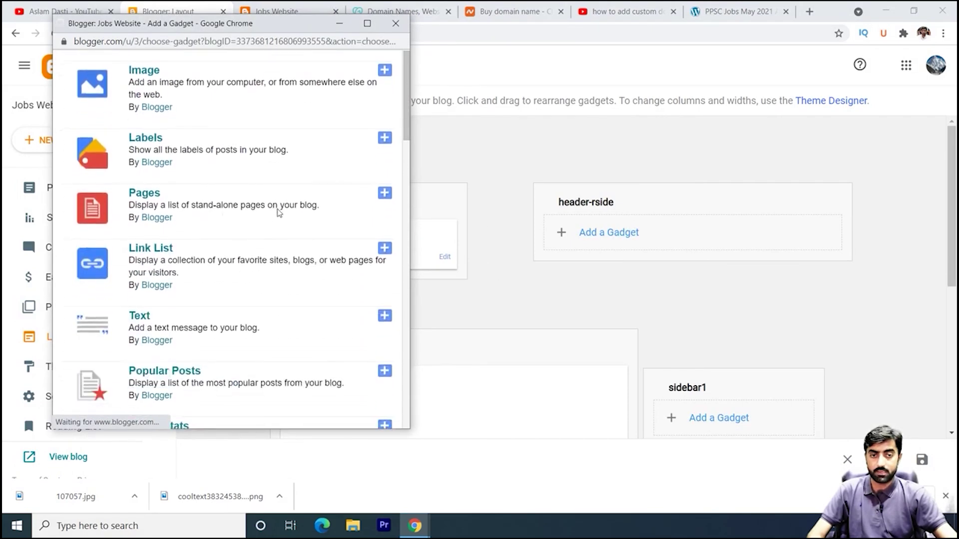
click(385, 193)
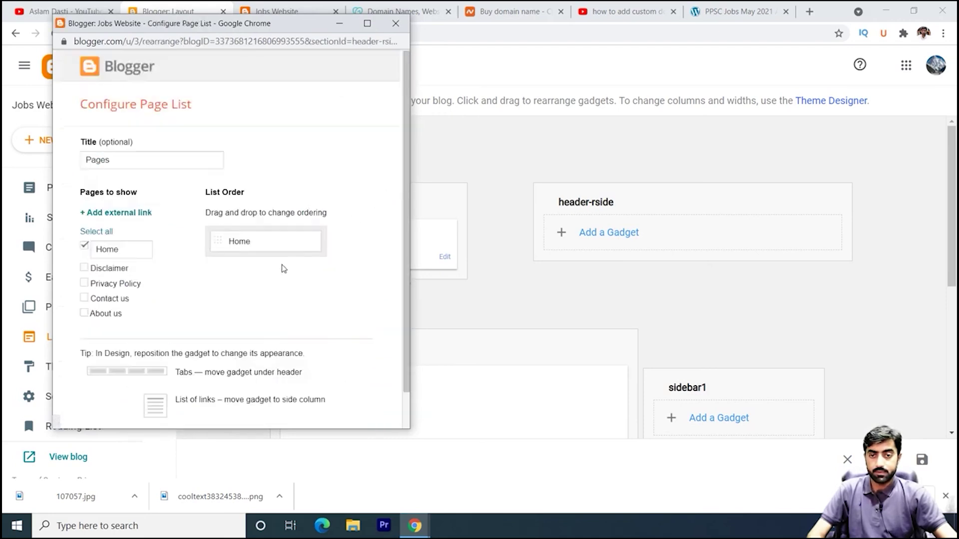
Step: Include the Disclaimer, Privacy Policy, Contact us and About us pages in the page list
click(85, 268)
click(84, 283)
click(85, 298)
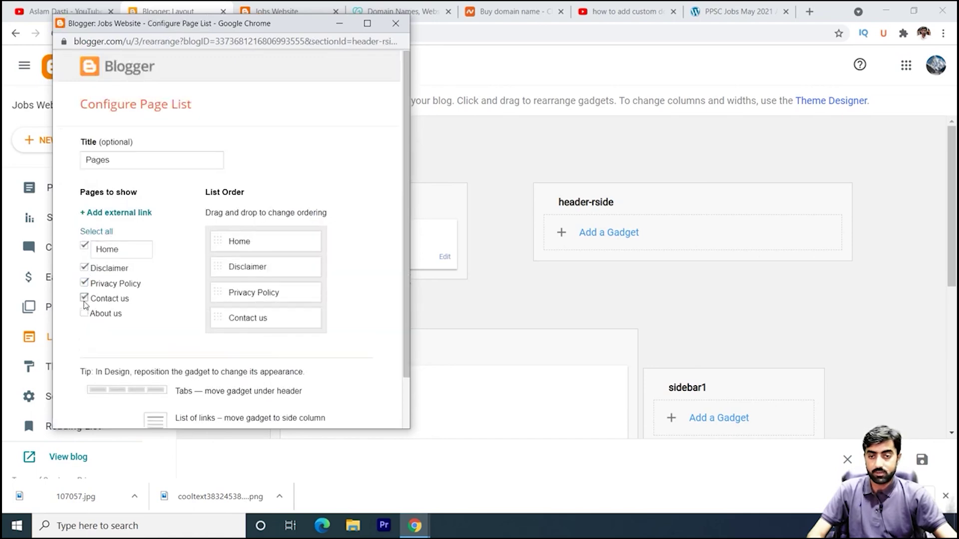
click(84, 313)
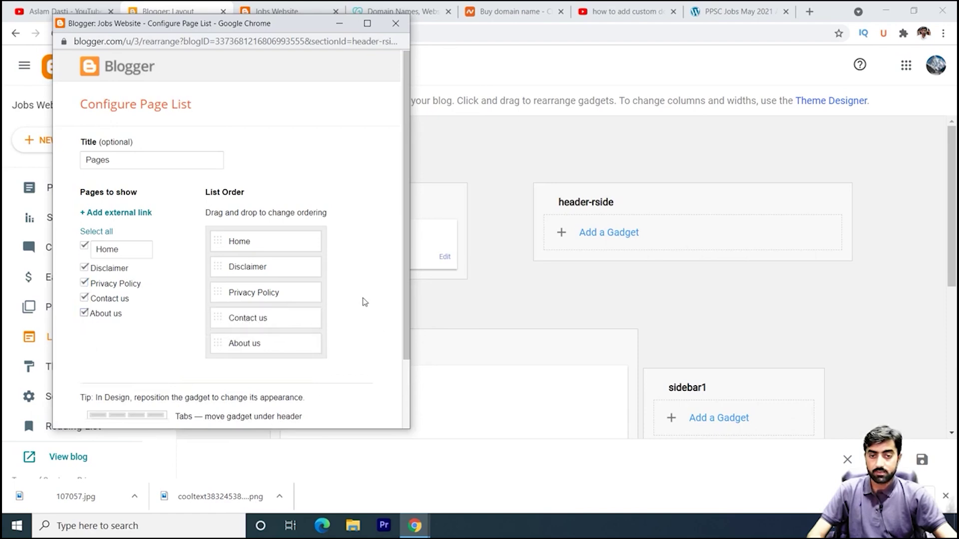
Step: Reorder the page list to Home, About us, Contact us, Disclaimer, Privacy Policy and save the gadget
scroll(367, 300, down, 1)
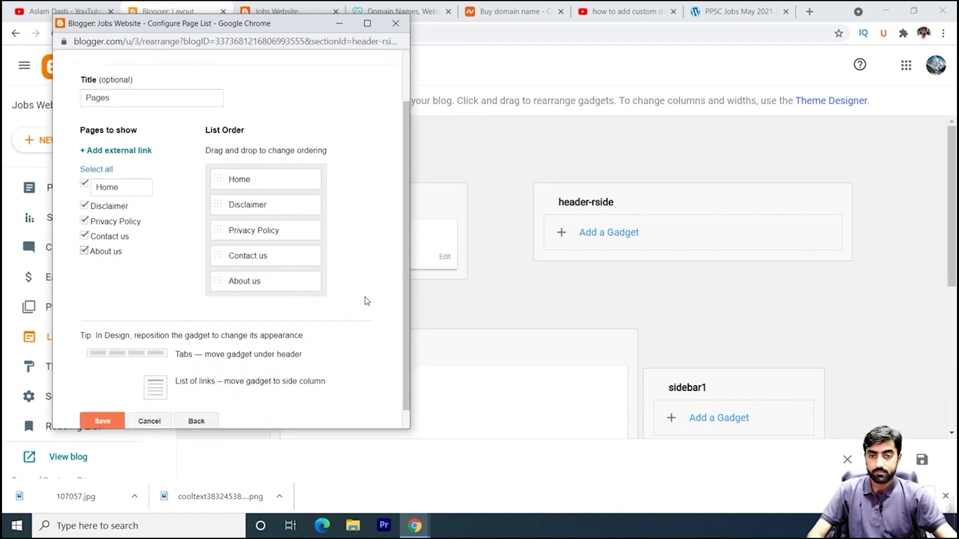
scroll(366, 301, down, 1)
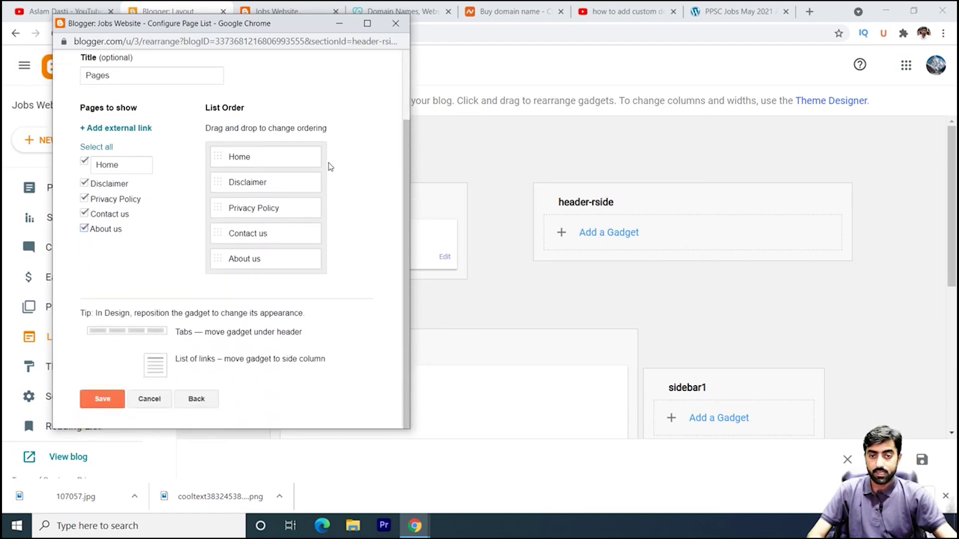
drag(241, 236, 243, 183)
drag(244, 251, 242, 183)
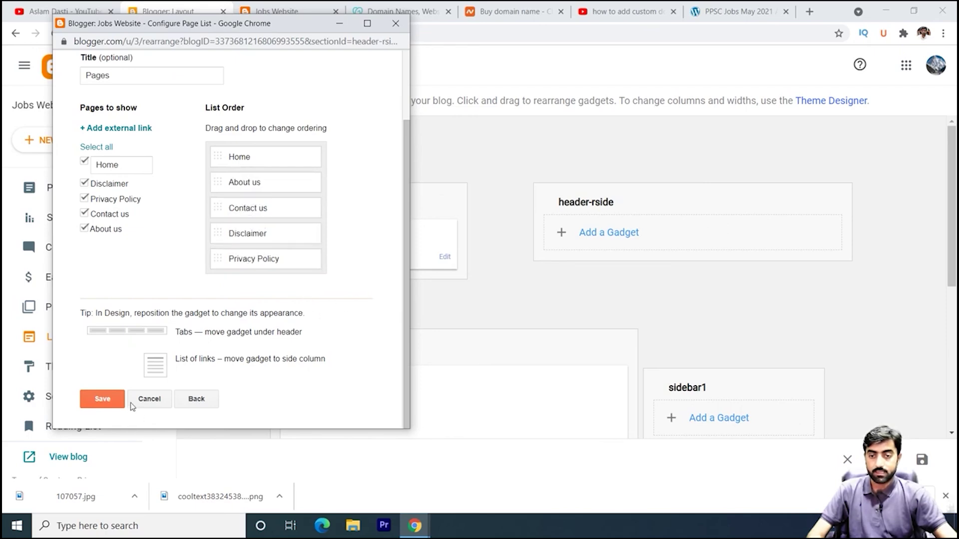
click(112, 402)
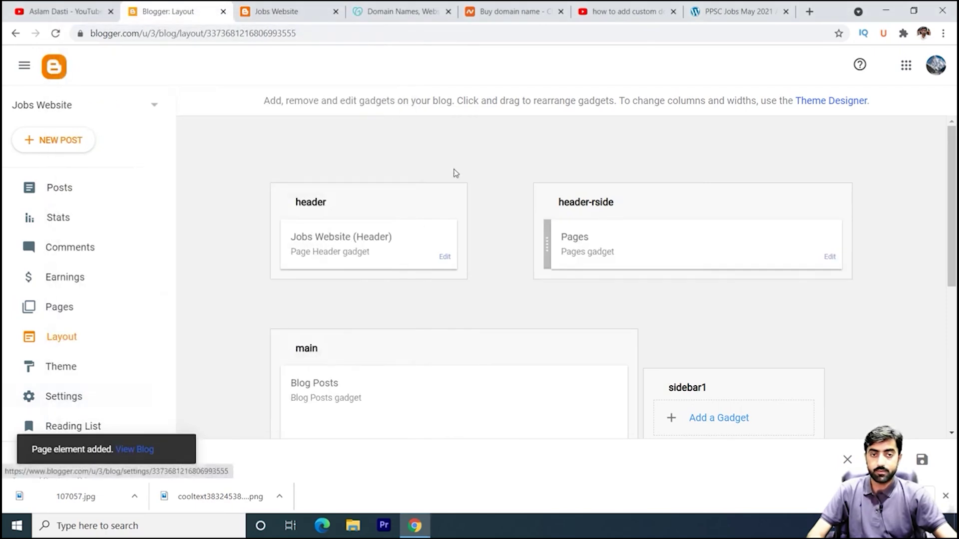
Step: Reload the blog's home page to check the page links in the header
click(280, 11)
click(234, 98)
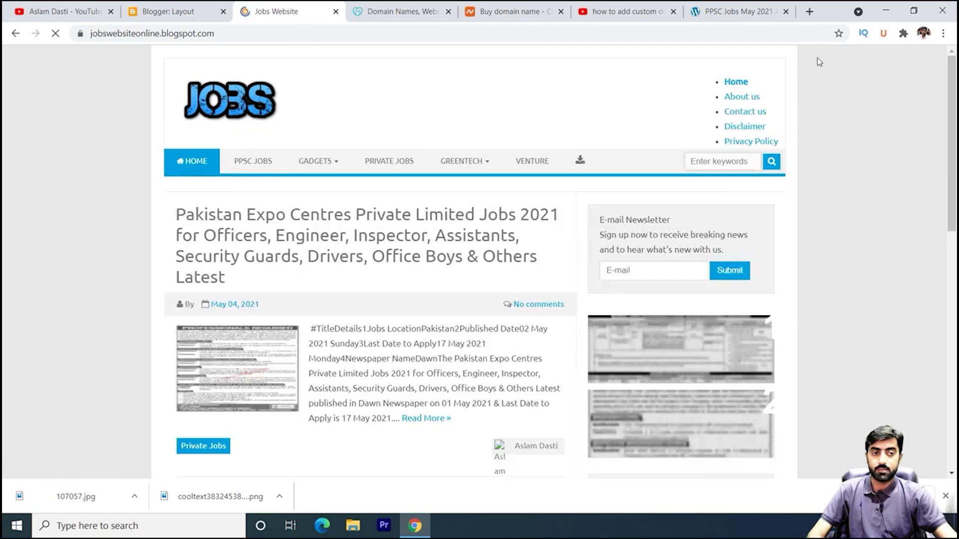